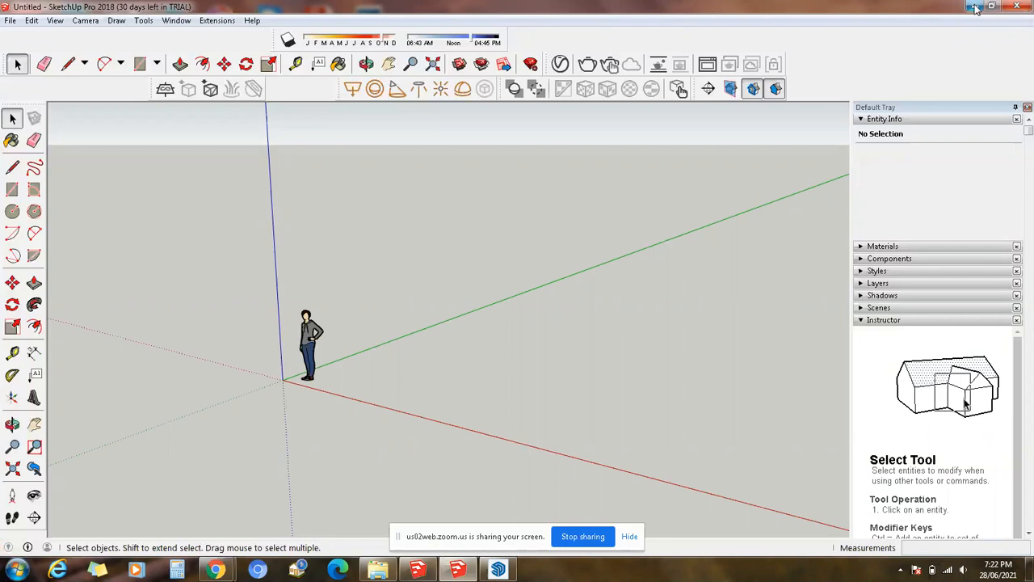
# - Raise the system speaker volume and restore the maximized modelling window to its windowed size
pyautogui.click(964, 570)
pyautogui.moveTo(960, 459); pyautogui.dragTo(960, 429)
pyautogui.click(902, 560)
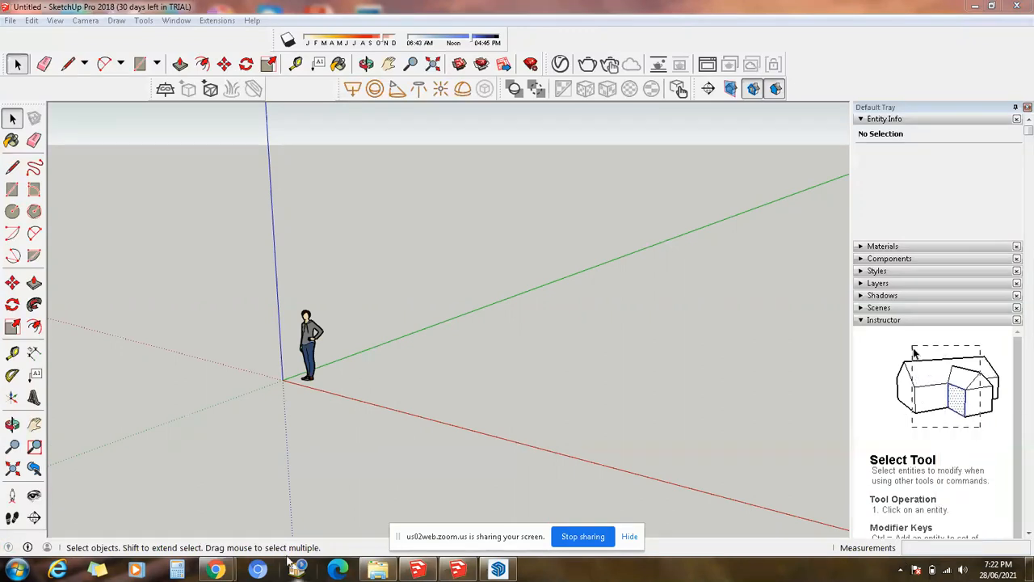
pyautogui.doubleClick(300, 10)
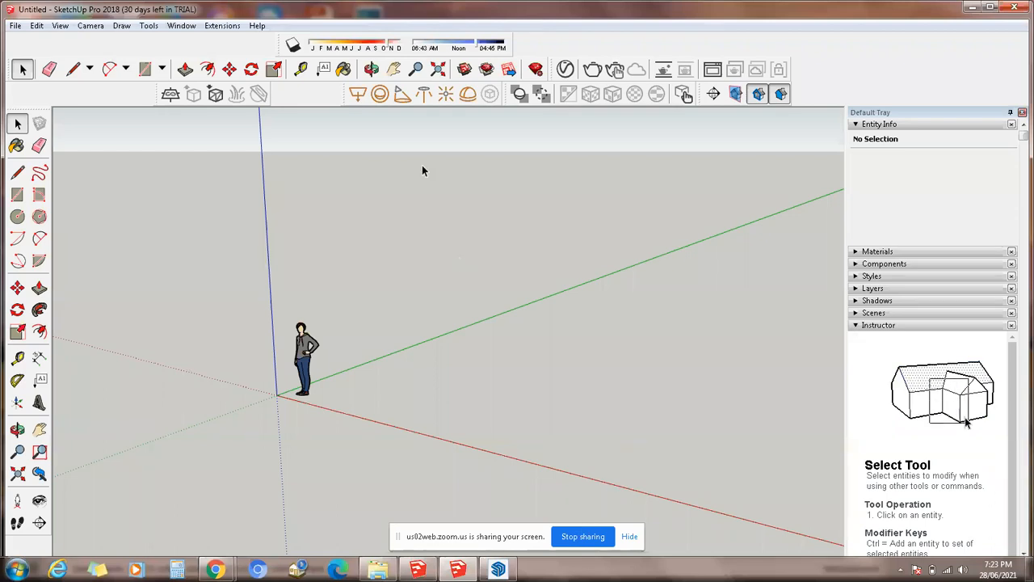
# - Delete the default human scale figure standing beside the origin
pyautogui.scroll(3, 388, 348)
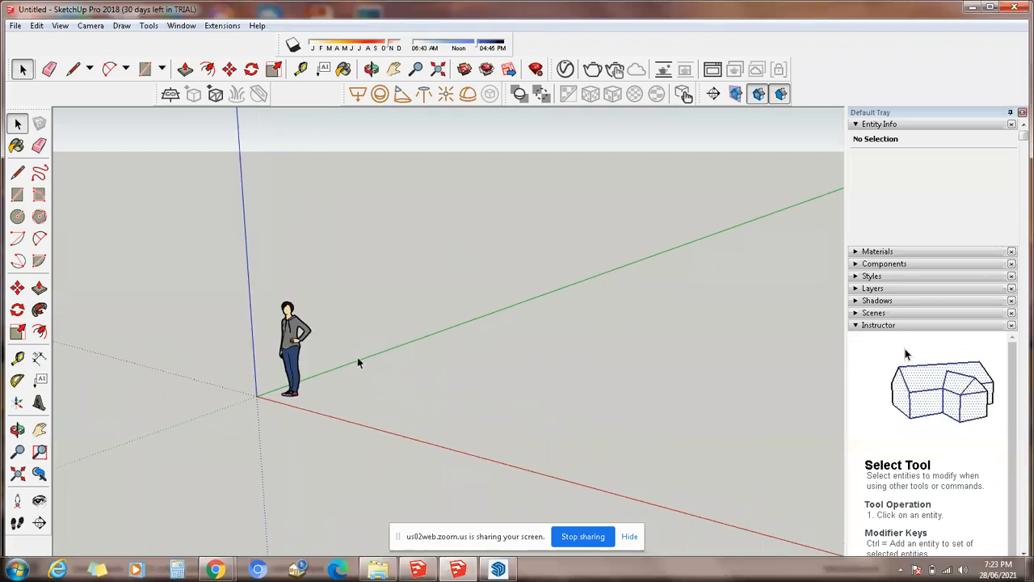
pyautogui.scroll(-1, 266, 271)
pyautogui.moveTo(257, 255); pyautogui.dragTo(553, 484)
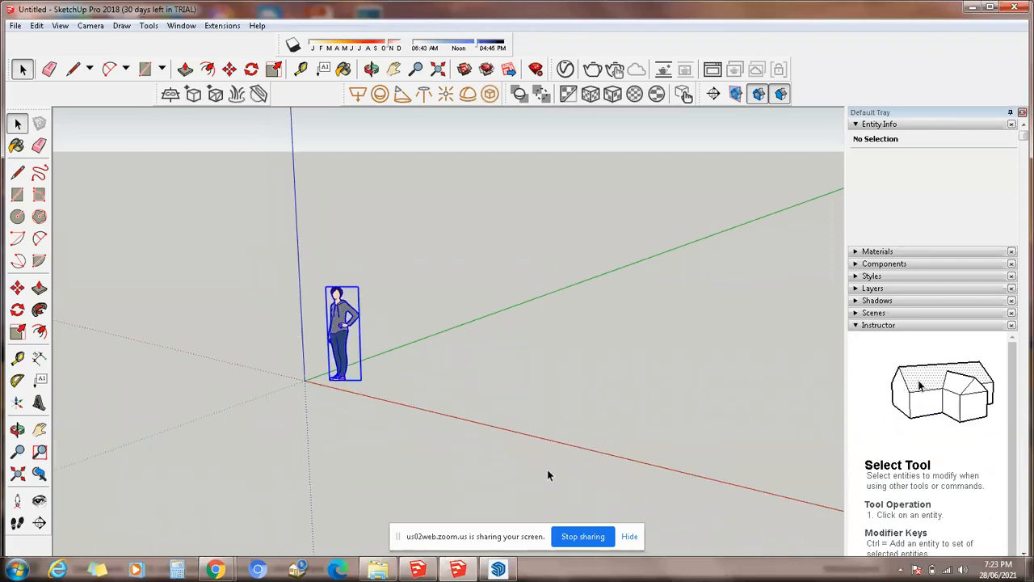
pyautogui.press('Delete')
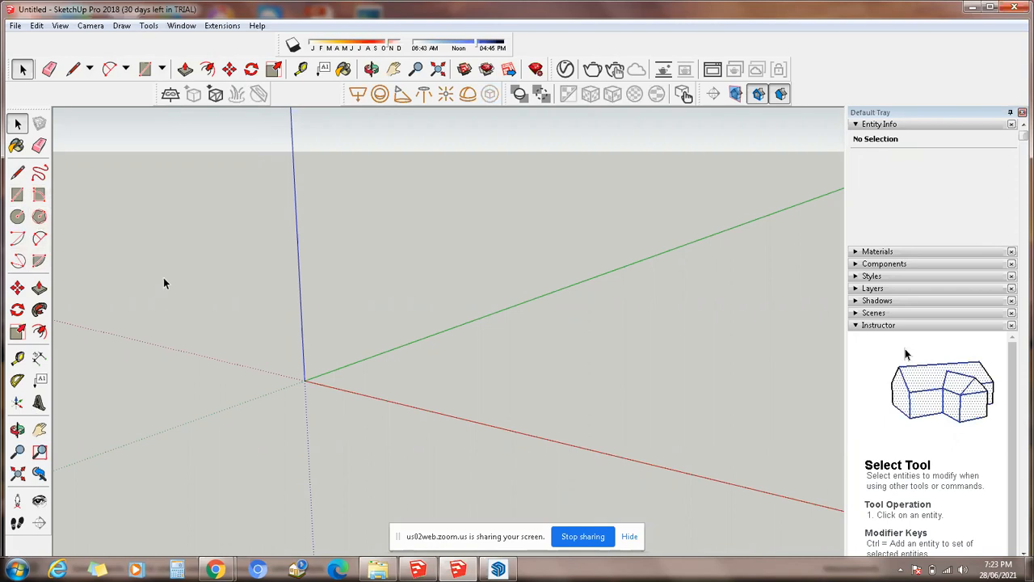
# - Draw a circle on the ground plane, centred on the origin
pyautogui.click(17, 216)
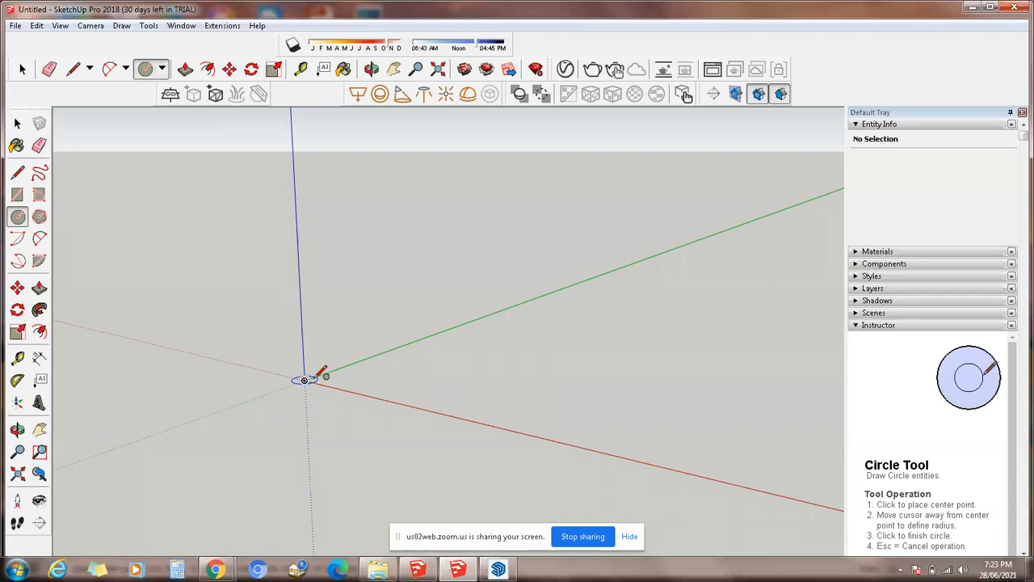
pyautogui.scroll(5, 308, 380)
pyautogui.scroll(2, 290, 367)
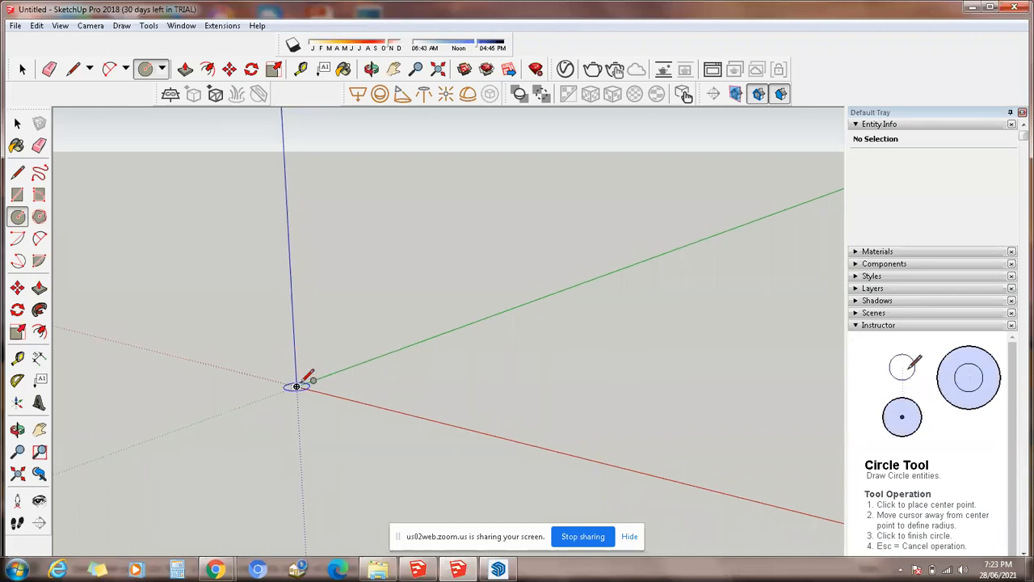
pyautogui.click(297, 386)
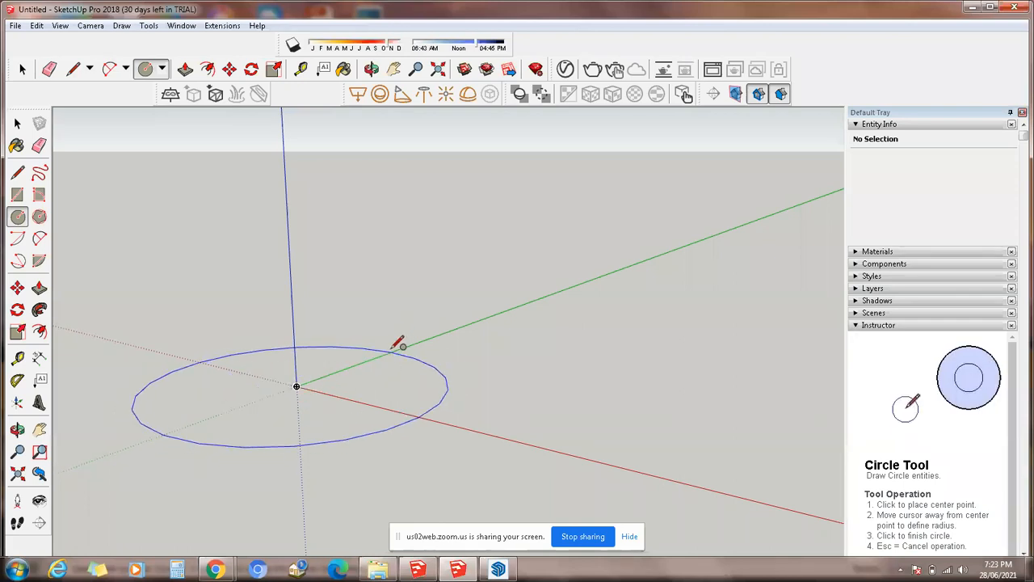
pyautogui.click(397, 345)
# - Draw a smaller vertical circle centred on the origin, perpendicular to the ground circle
pyautogui.click(17, 430)
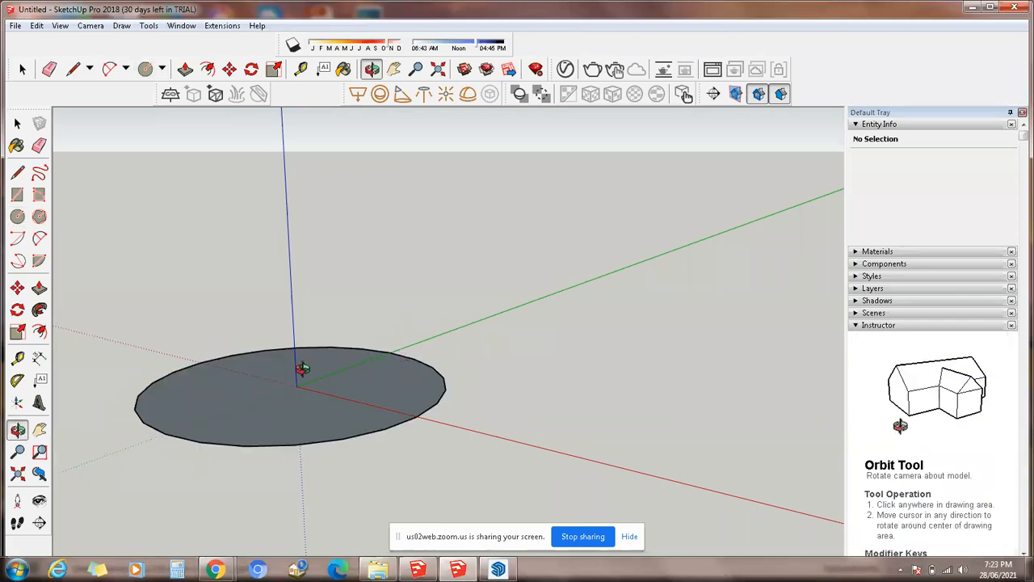
pyautogui.scroll(-3, 277, 332)
pyautogui.moveTo(277, 333); pyautogui.dragTo(436, 282)
pyautogui.scroll(-2, 429, 277)
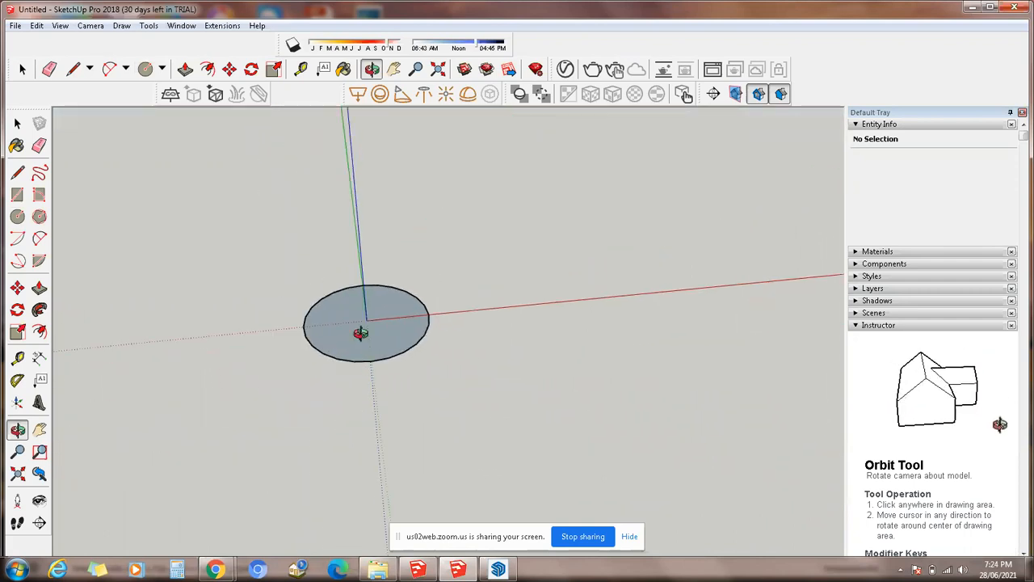
pyautogui.scroll(2, 368, 370)
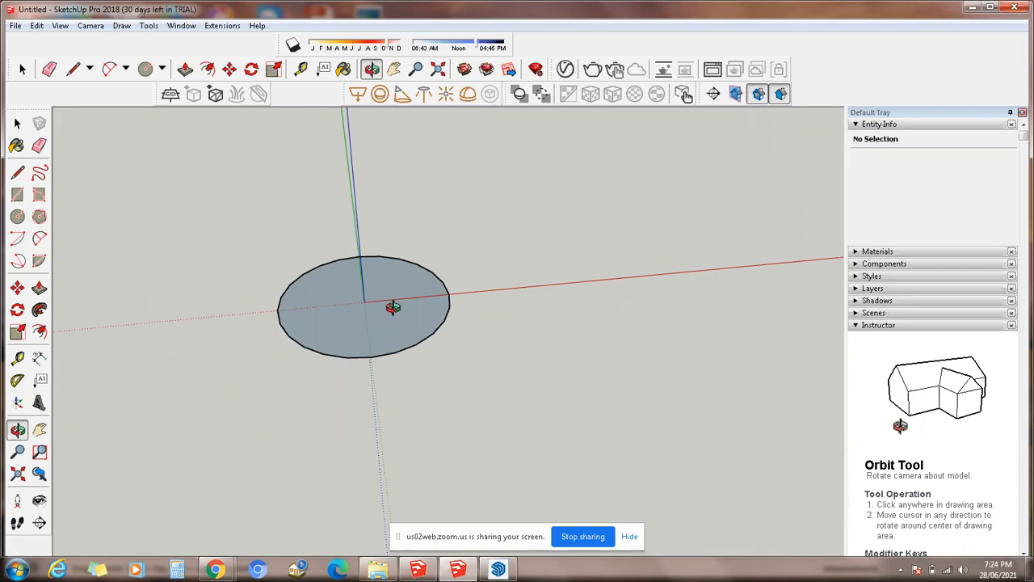
pyautogui.moveTo(377, 288); pyautogui.dragTo(348, 309)
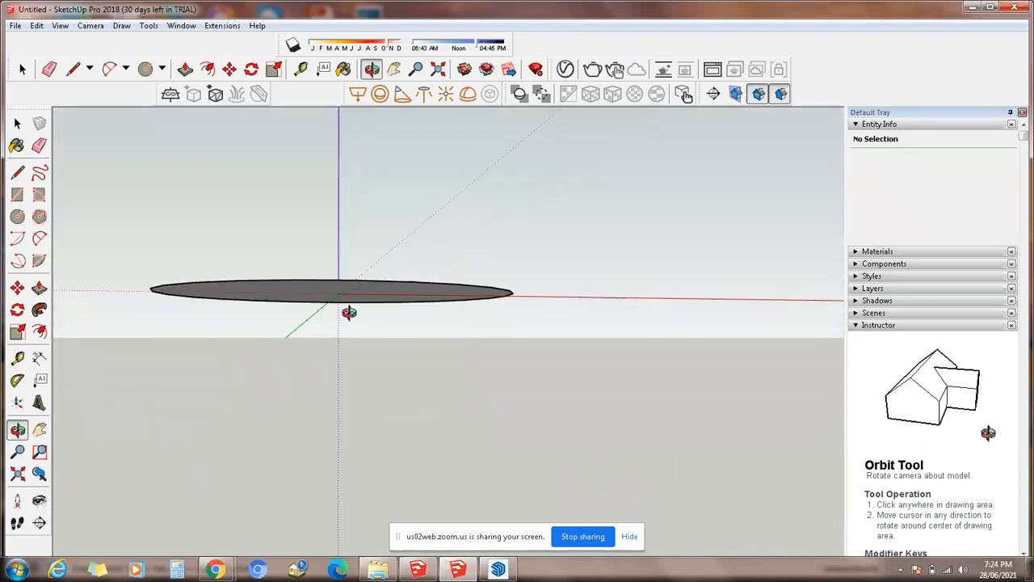
pyautogui.press('c')
pyautogui.click(338, 293)
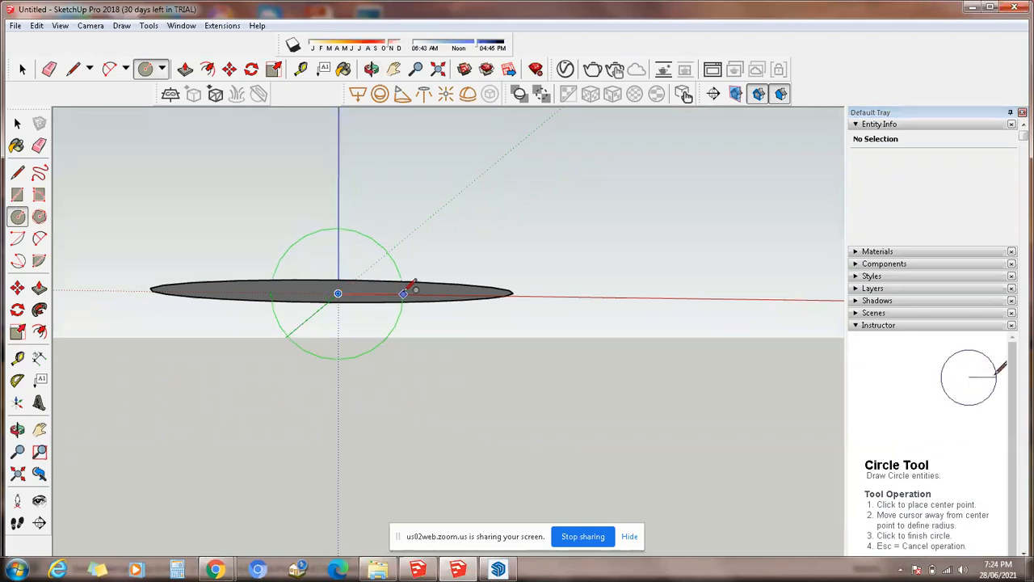
pyautogui.click(421, 292)
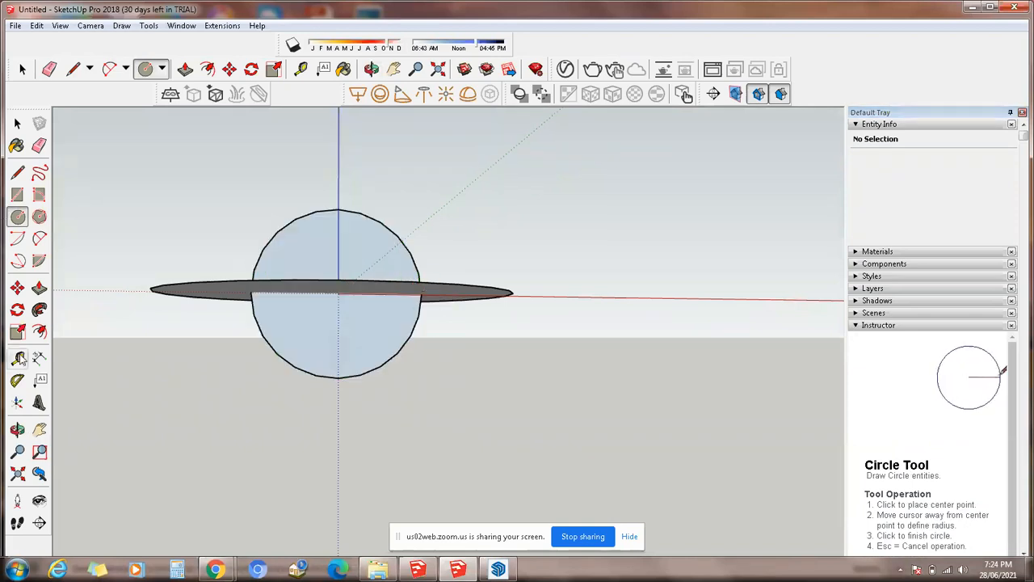
# - Form a sphere at the origin from the two perpendicular circles with Follow Me
pyautogui.click(17, 429)
pyautogui.moveTo(296, 321); pyautogui.dragTo(300, 248)
pyautogui.rightClick(300, 247)
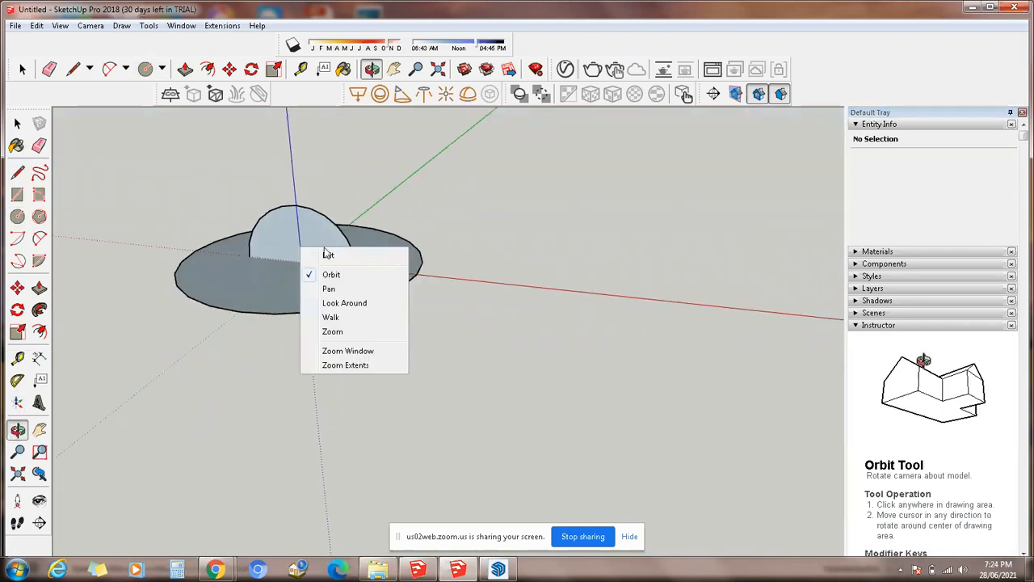
pyautogui.click(328, 257)
pyautogui.click(17, 145)
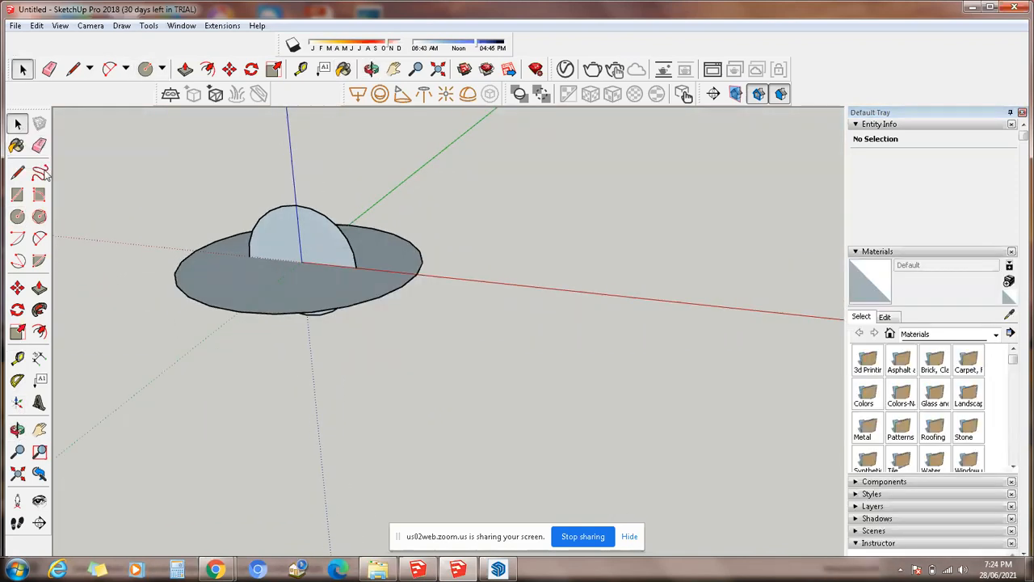
pyautogui.click(323, 257)
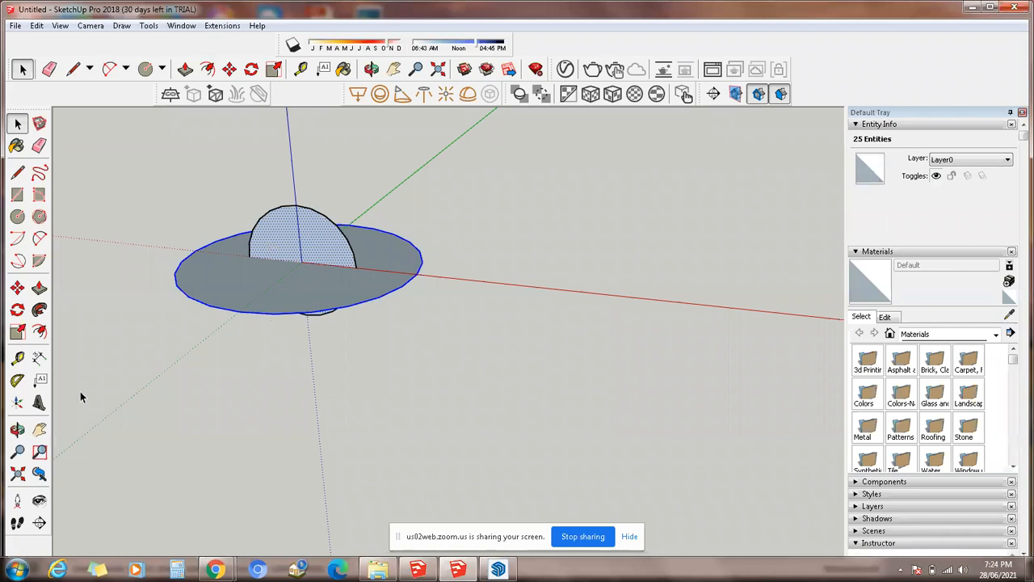
pyautogui.click(39, 310)
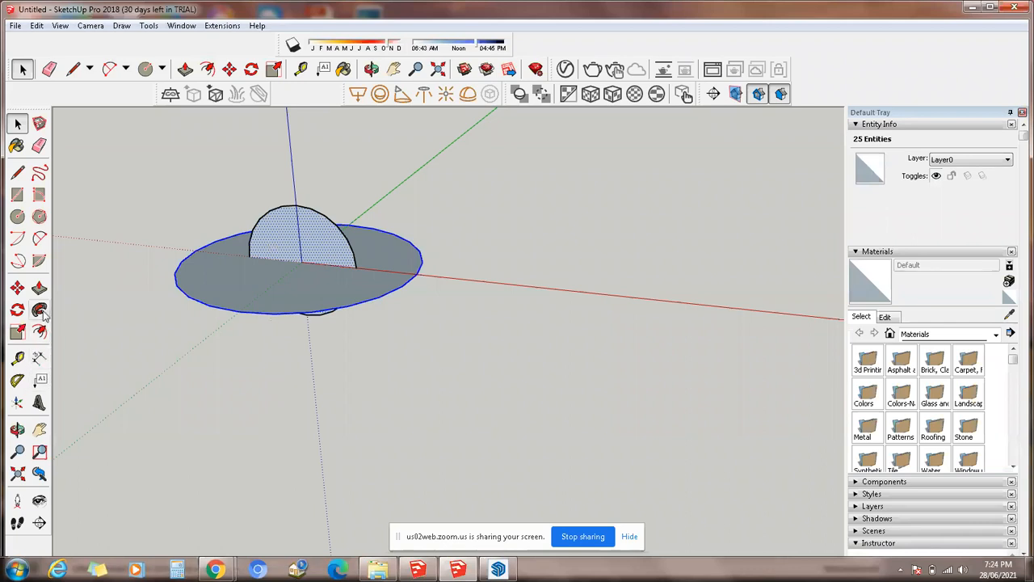
pyautogui.click(291, 317)
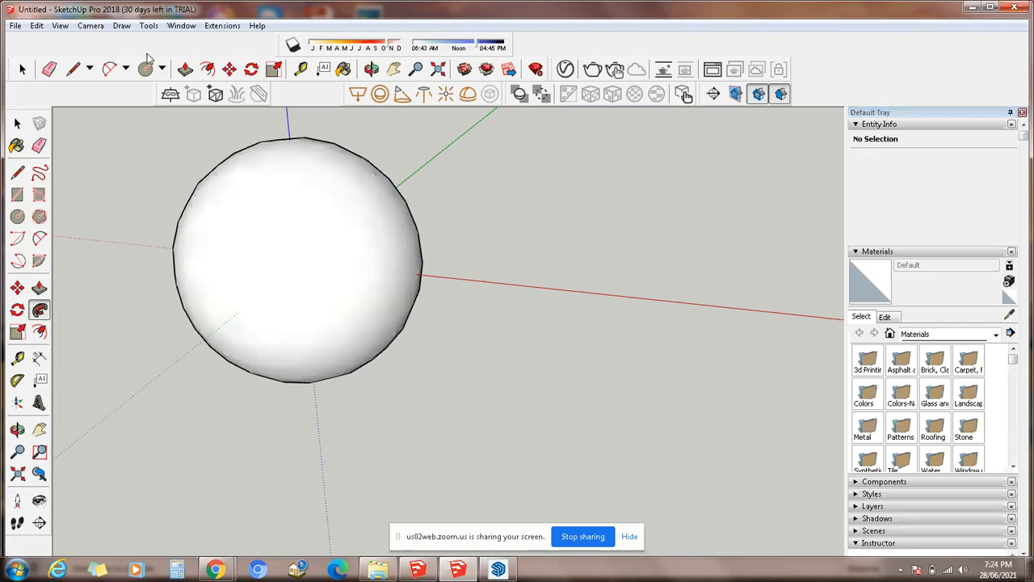
pyautogui.press('space')
# - Select all of the sphere's geometry and make it a group
pyautogui.scroll(-3, 307, 288)
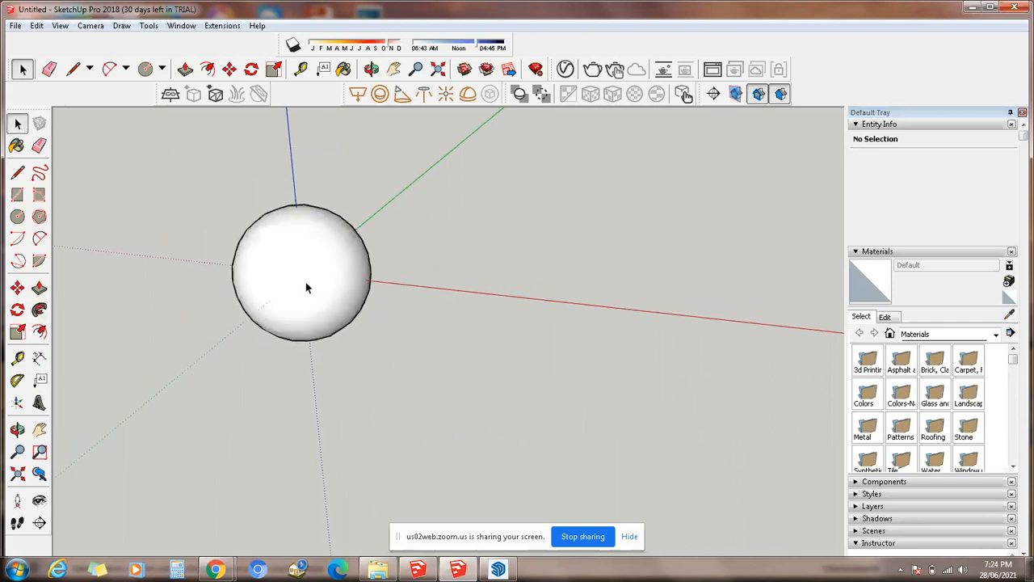
pyautogui.click(308, 288)
pyautogui.scroll(-5, 315, 275)
pyautogui.moveTo(369, 358); pyautogui.dragTo(370, 358)
pyautogui.moveTo(290, 238); pyautogui.dragTo(342, 277)
pyautogui.click(17, 429)
pyautogui.moveTo(399, 296); pyautogui.dragTo(425, 270)
pyautogui.rightClick(433, 272)
pyautogui.click(451, 280)
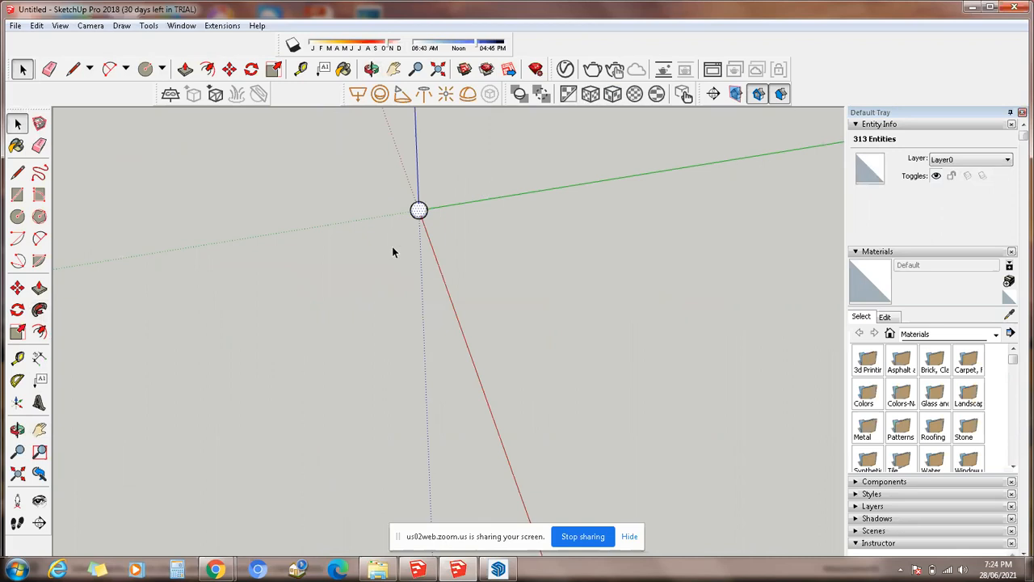
pyautogui.rightClick(423, 214)
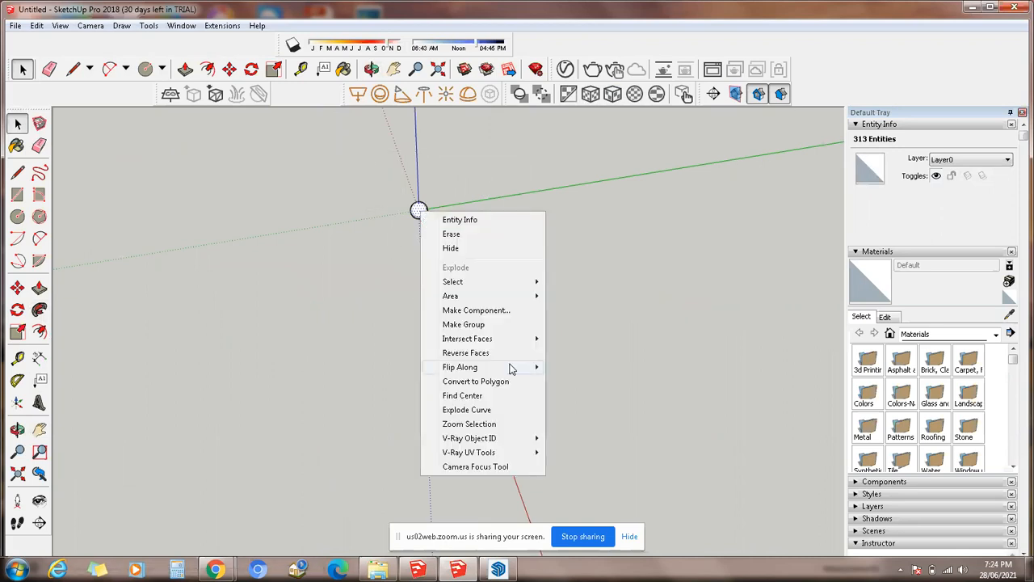
pyautogui.click(471, 330)
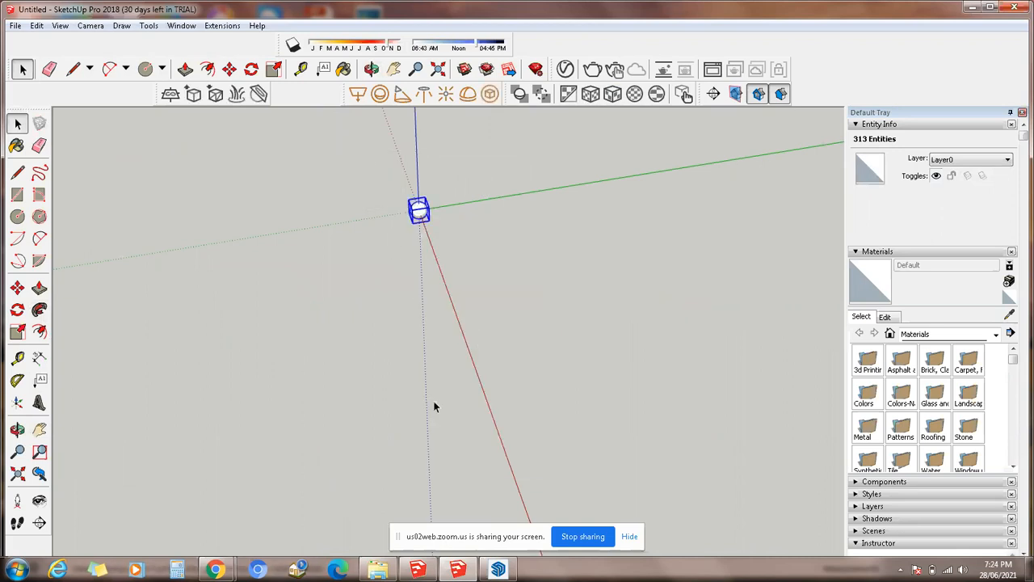
# - Examine the grouped sphere from another angle and closer up, selecting it as one object
pyautogui.click(315, 299)
pyautogui.scroll(2, 424, 170)
pyautogui.click(18, 430)
pyautogui.moveTo(385, 331); pyautogui.dragTo(667, 261)
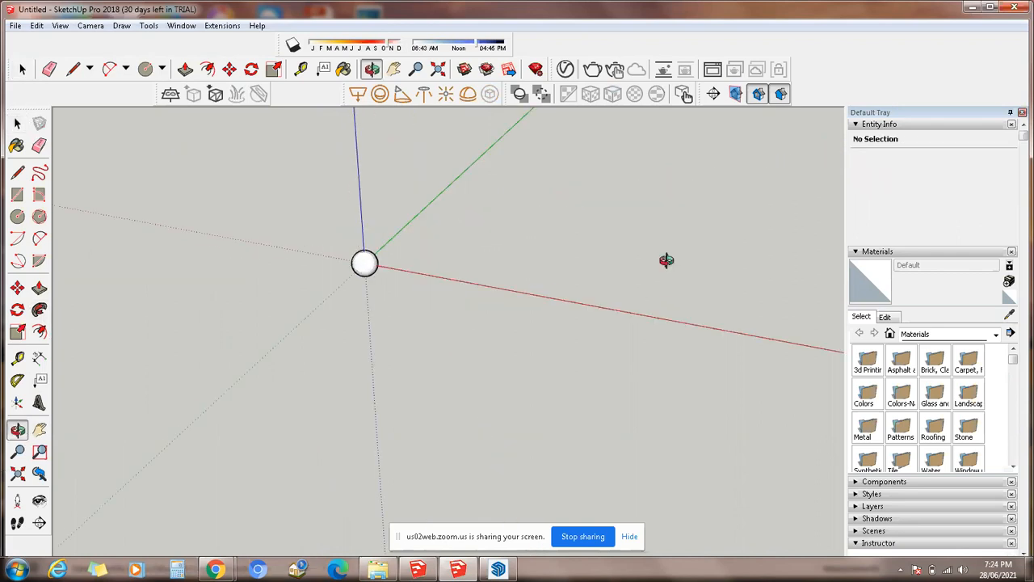
pyautogui.scroll(2, 472, 226)
pyautogui.rightClick(474, 232)
pyautogui.click(488, 245)
pyautogui.click(325, 277)
pyautogui.scroll(1, 330, 239)
pyautogui.scroll(1, 330, 239)
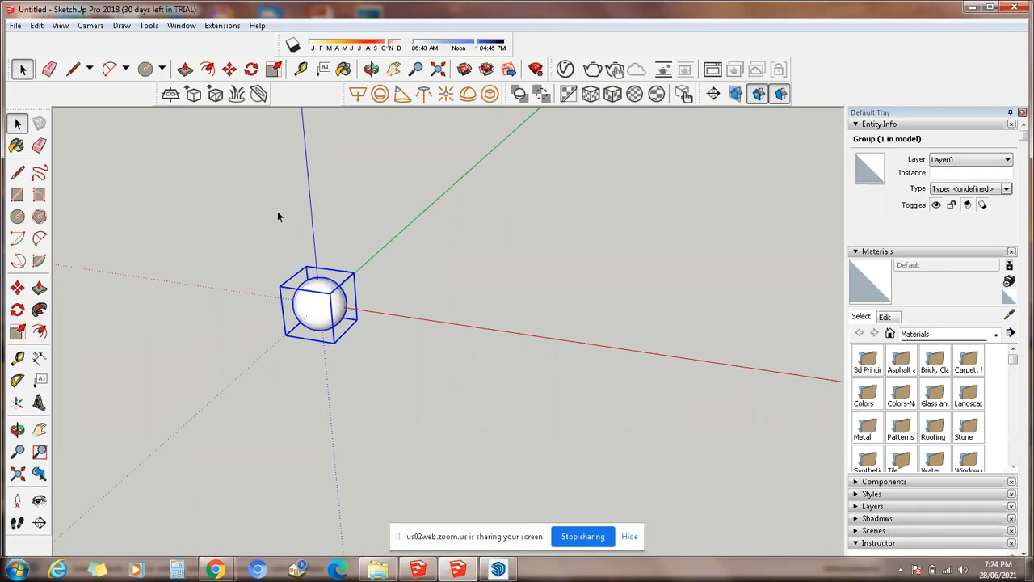
# - Switch to the Zoom meeting in Chrome to check it and return to the SketchUp model
pyautogui.moveTo(215, 570)
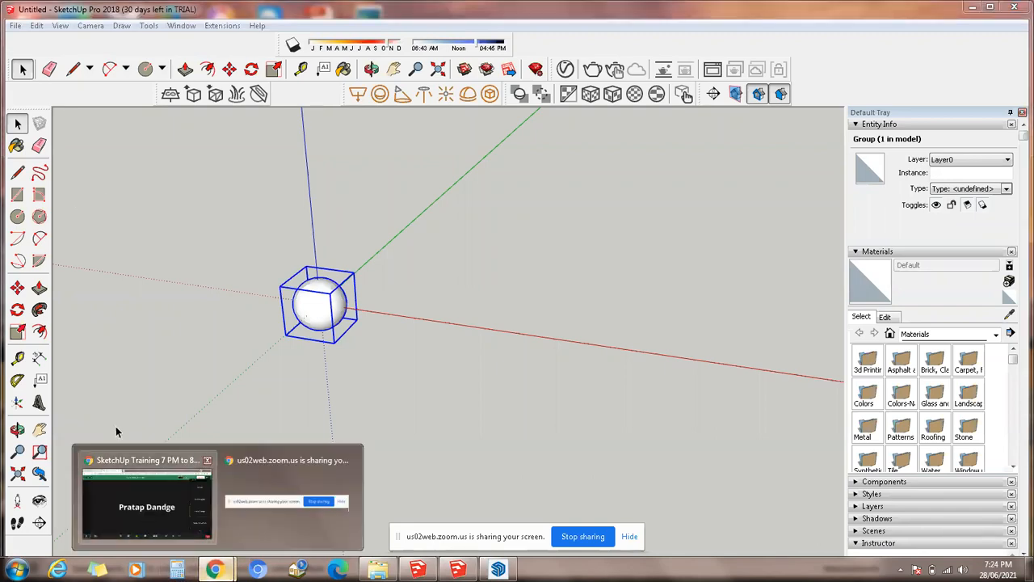
pyautogui.click(156, 515)
pyautogui.click(150, 12)
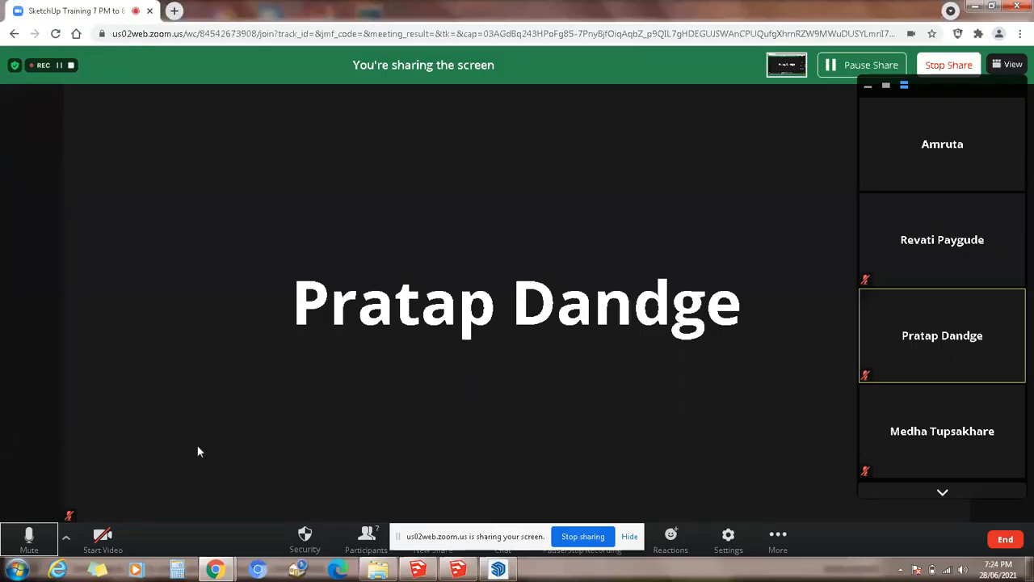
pyautogui.click(976, 6)
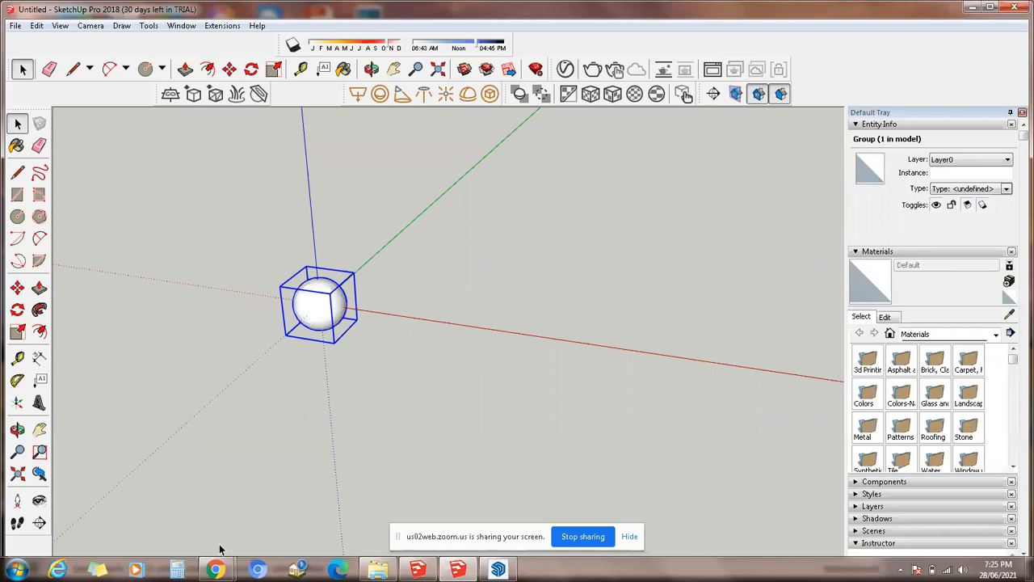
# - Delete the grouped sphere at the origin, leaving the model empty
pyautogui.scroll(2, 358, 280)
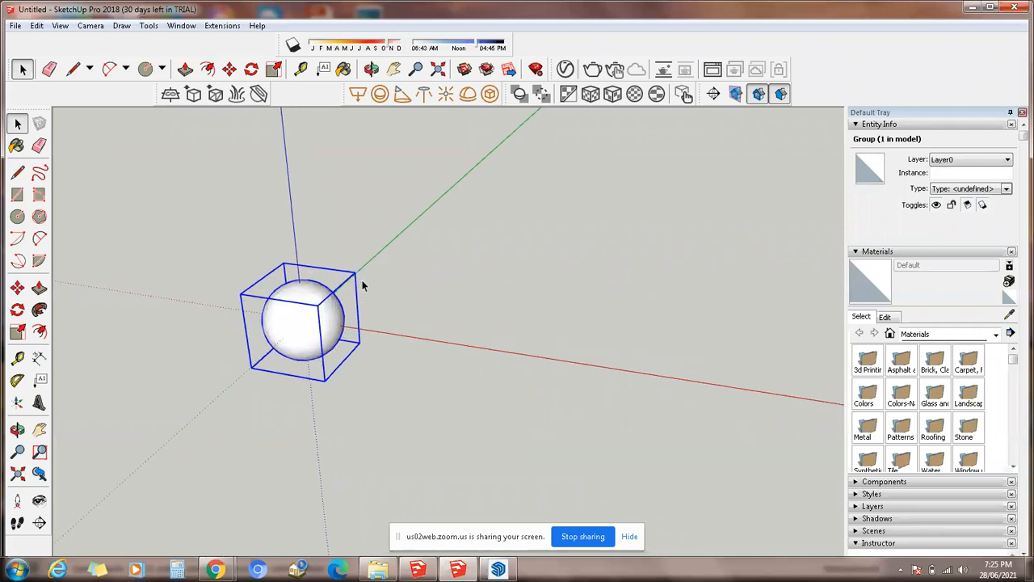
pyautogui.click(427, 303)
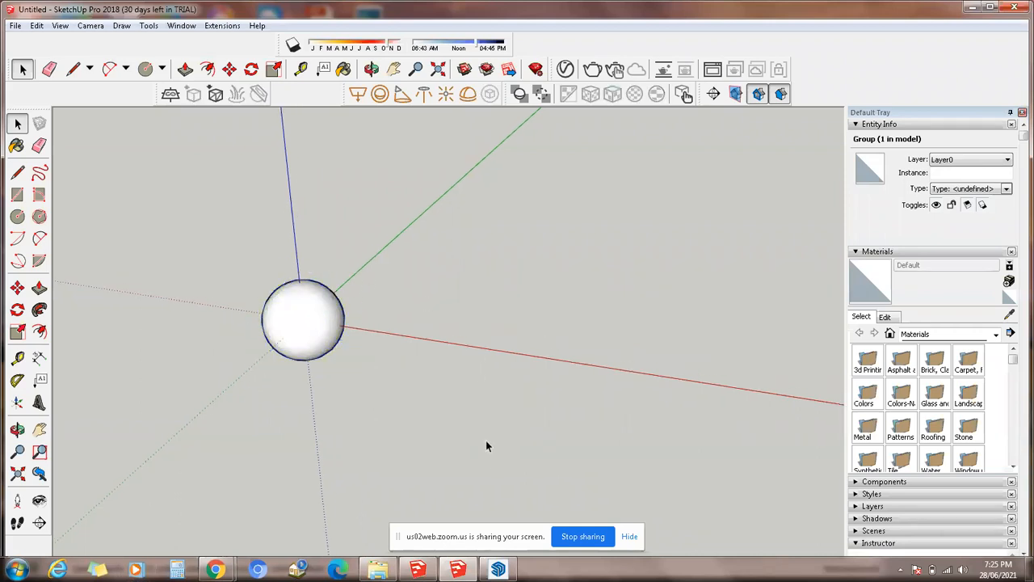
pyautogui.scroll(-3, 484, 437)
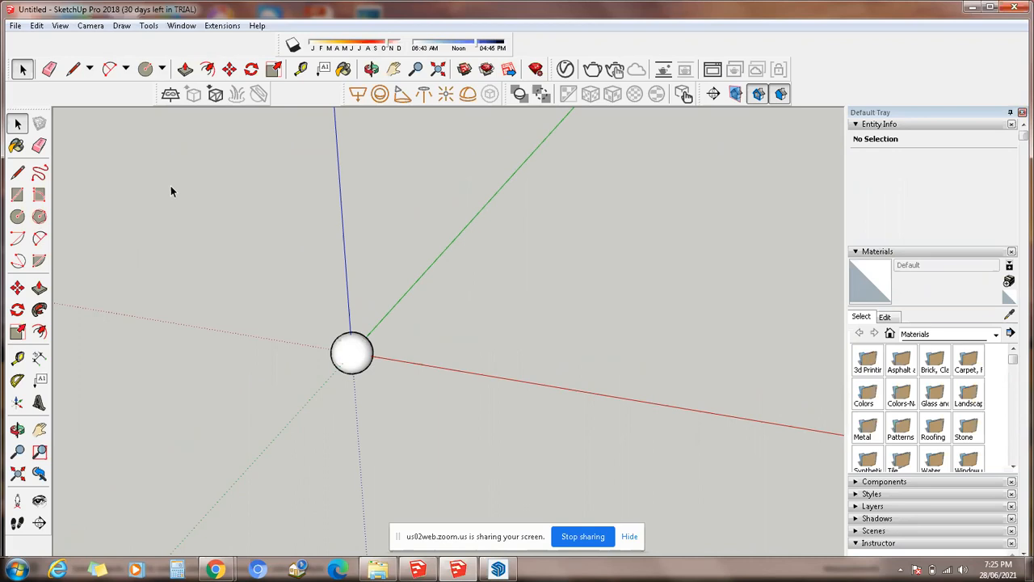
pyautogui.moveTo(261, 245); pyautogui.dragTo(484, 417)
pyautogui.press('Delete')
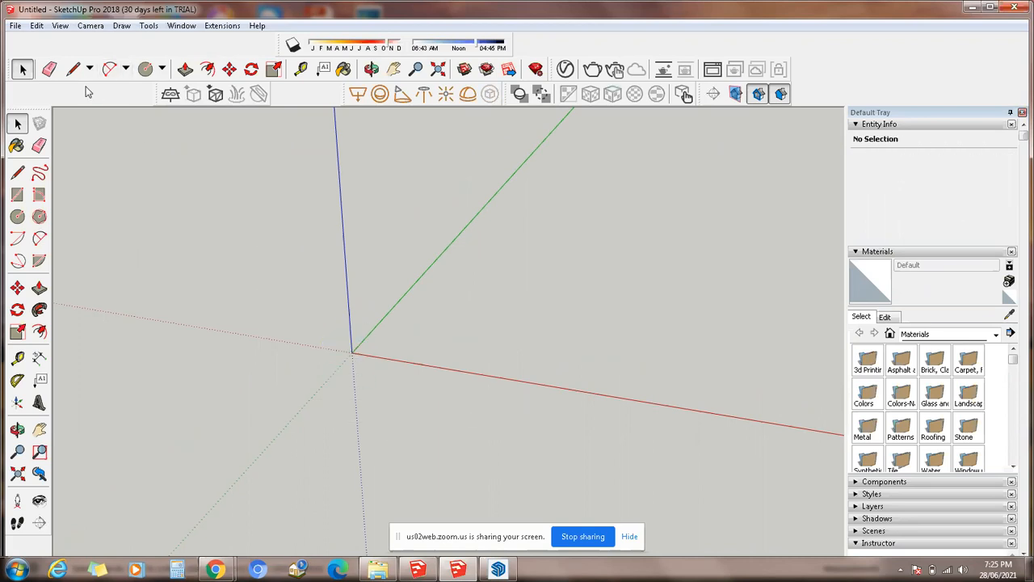
# - Open the toolbar settings and hide the Shadows toolbar
pyautogui.click(91, 25)
pyautogui.moveTo(61, 25)
pyautogui.click(87, 40)
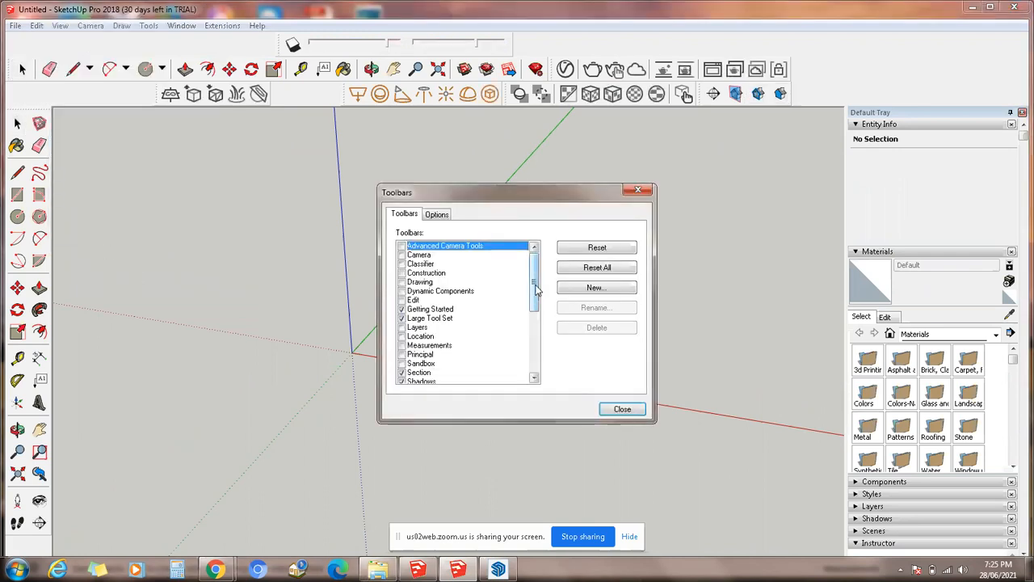
pyautogui.moveTo(535, 282); pyautogui.dragTo(543, 343)
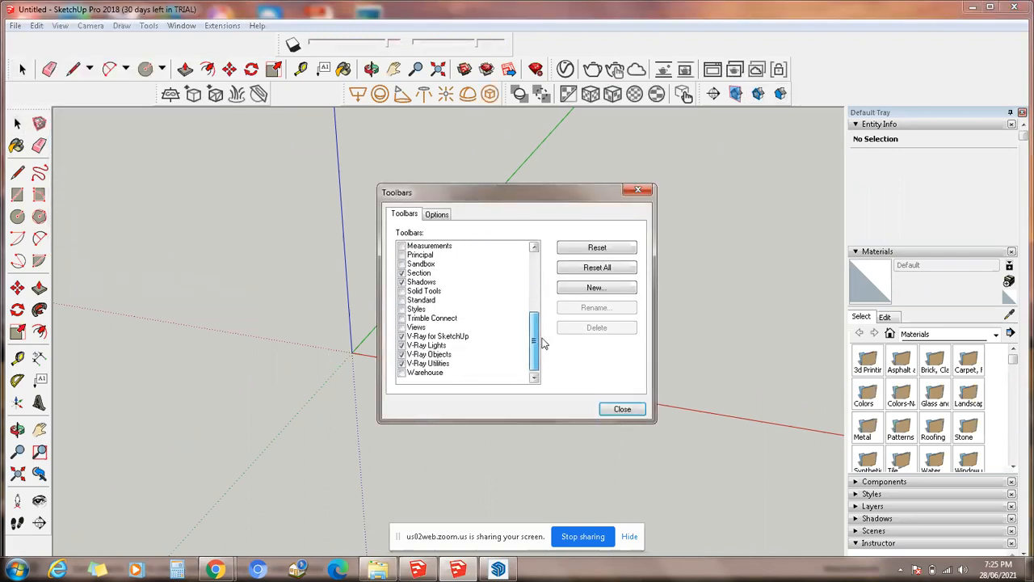
pyautogui.click(401, 282)
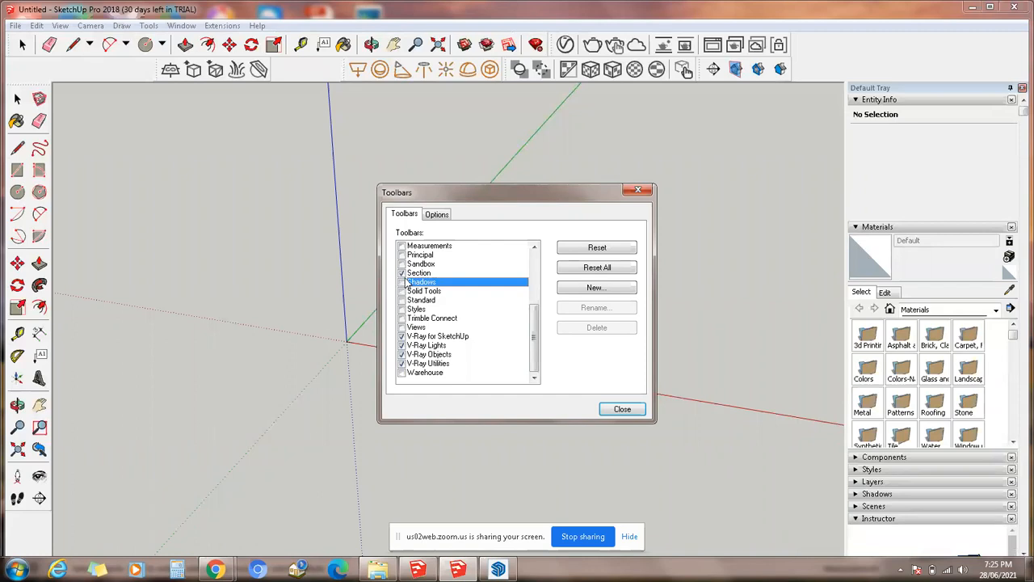
# - Show the Shadows and Section toolbars, close the toolbar settings, and undock the Section toolbar over the modelling area
pyautogui.click(402, 281)
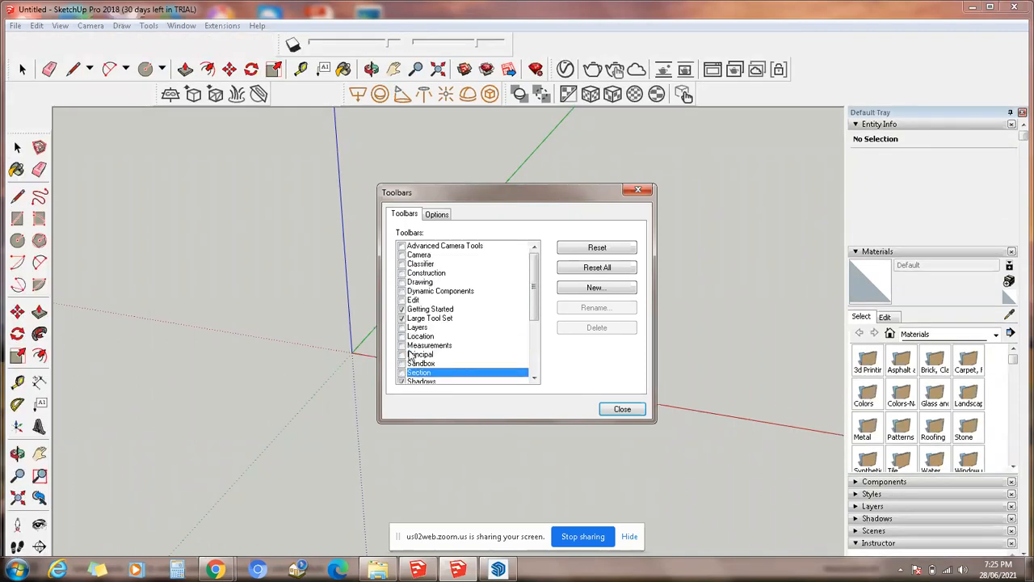
pyautogui.click(402, 372)
pyautogui.click(623, 409)
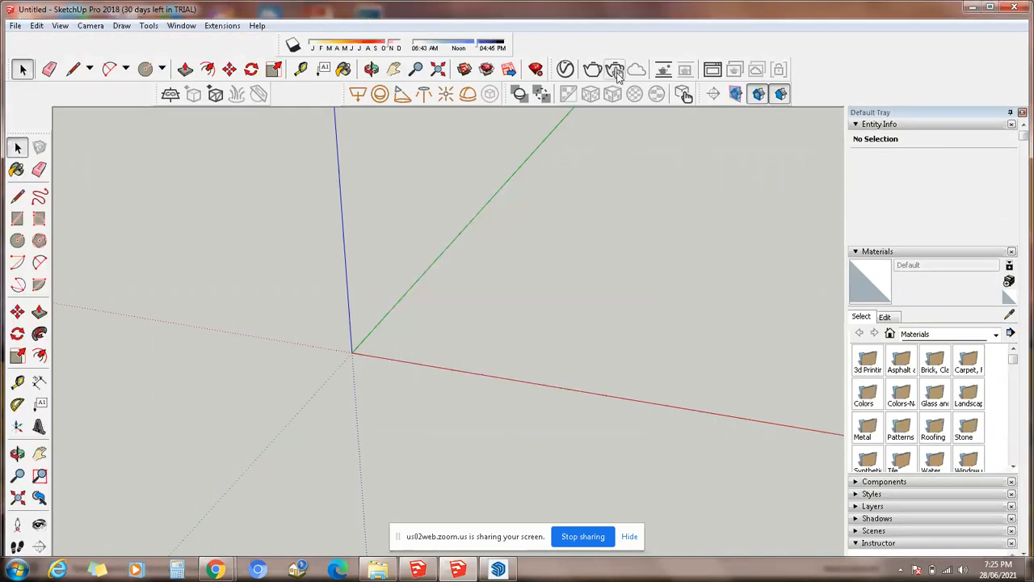
pyautogui.moveTo(701, 92); pyautogui.dragTo(113, 126)
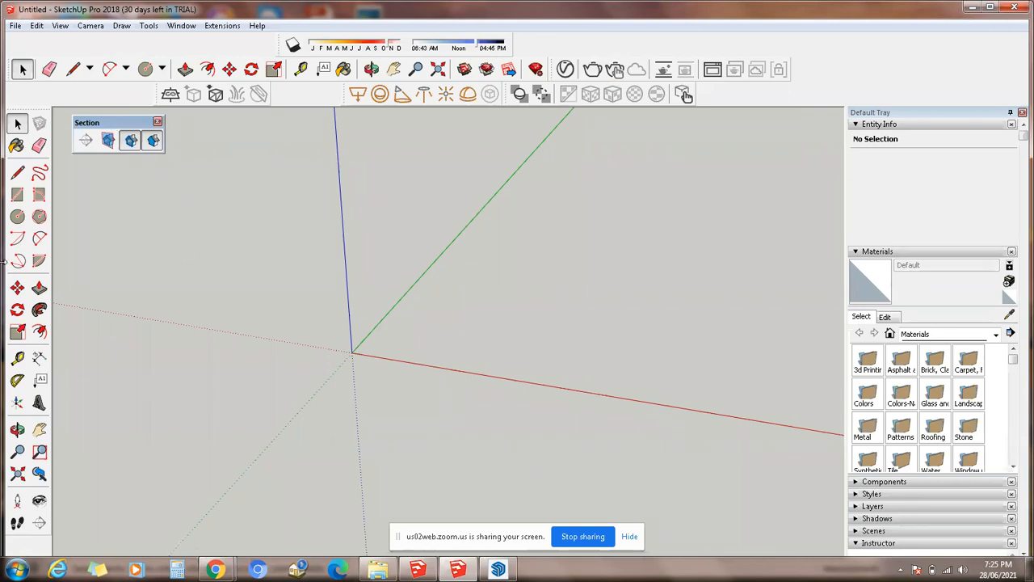
# - Draw a rectangle from the origin on the ground plane and group its face with its edges
pyautogui.click(17, 194)
pyautogui.click(351, 353)
pyautogui.click(594, 299)
pyautogui.press('space')
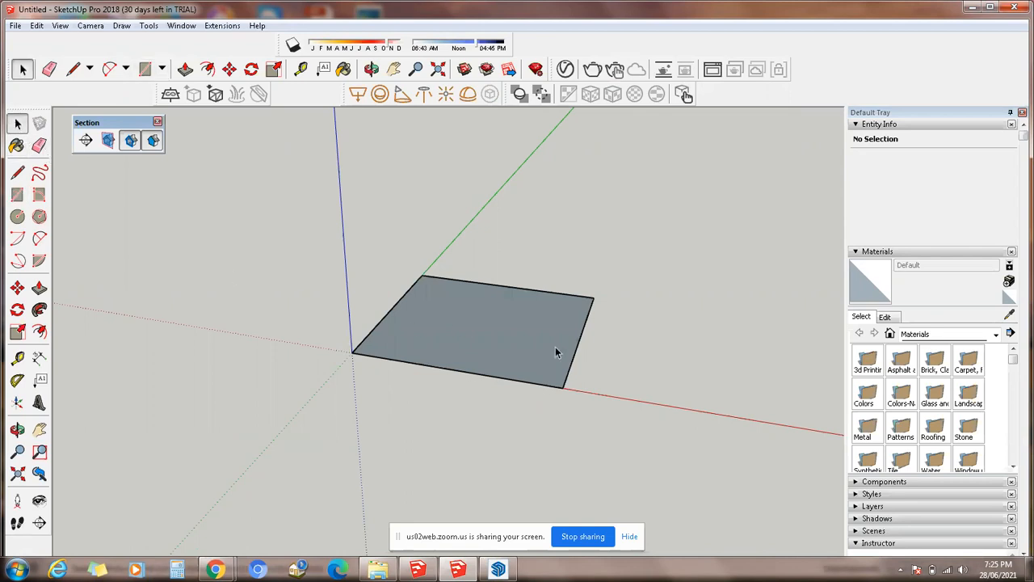
pyautogui.doubleClick(536, 333)
pyautogui.rightClick(536, 333)
pyautogui.click(527, 338)
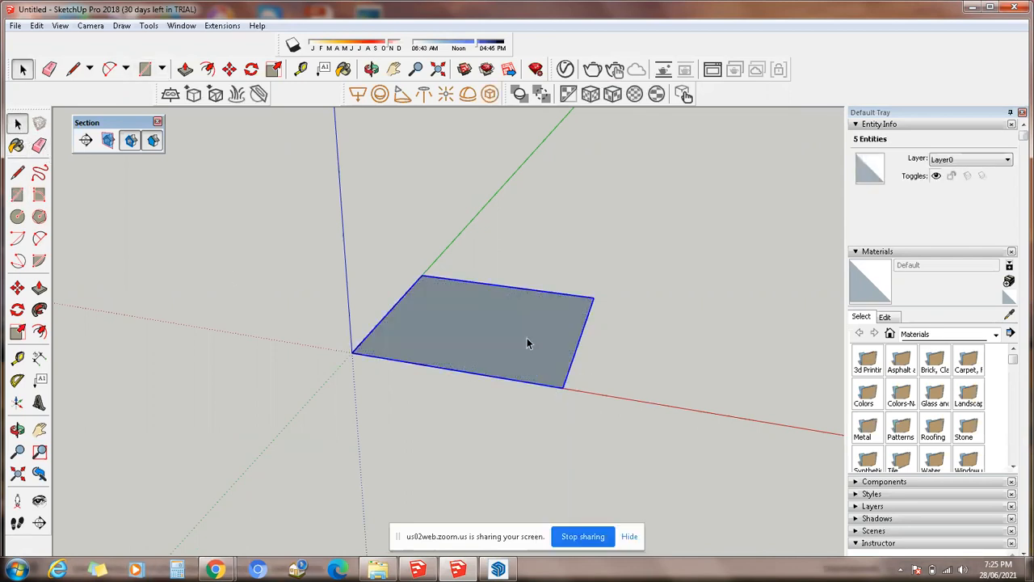
# - Open the group for editing, push/pull the rectangle up into a box, and leave the group
pyautogui.doubleClick(527, 338)
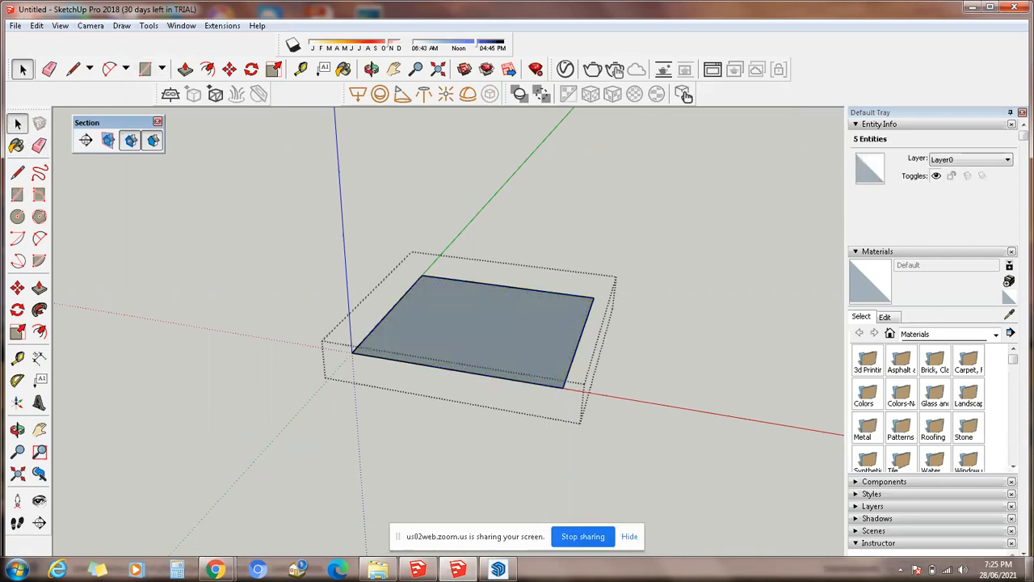
pyautogui.click(38, 287)
pyautogui.click(461, 316)
pyautogui.click(438, 178)
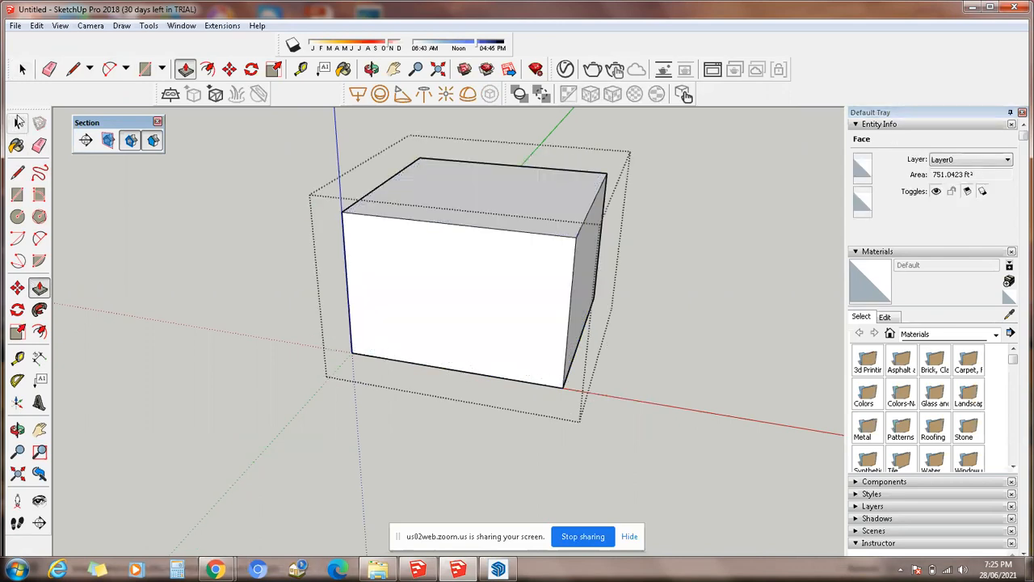
pyautogui.click(18, 122)
pyautogui.click(192, 236)
pyautogui.scroll(-4, 192, 237)
pyautogui.scroll(3, 467, 194)
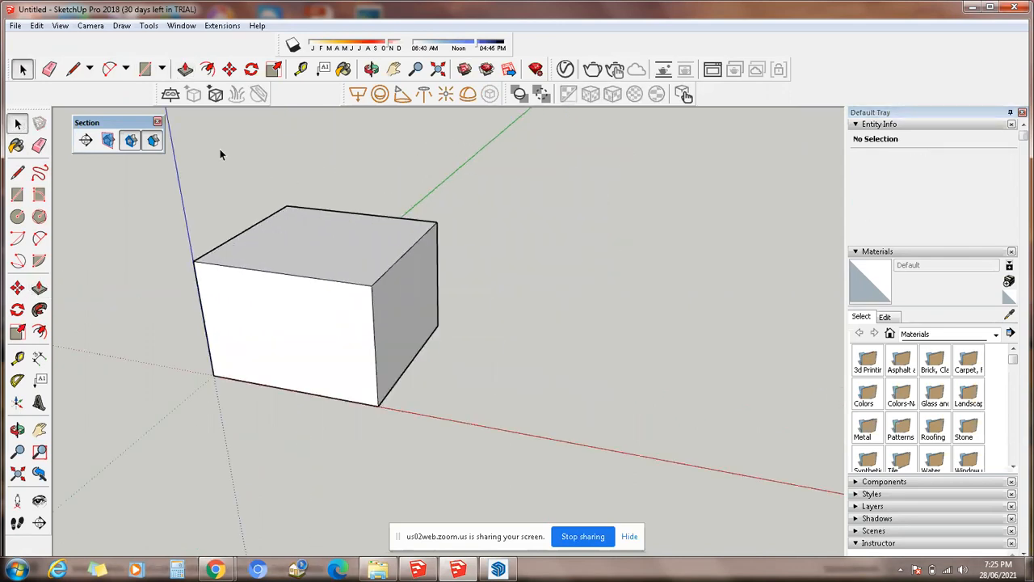
# - Place a section plane named Section 1 with symbol 1 on the box's side face, perpendicular to the red axis
pyautogui.click(109, 142)
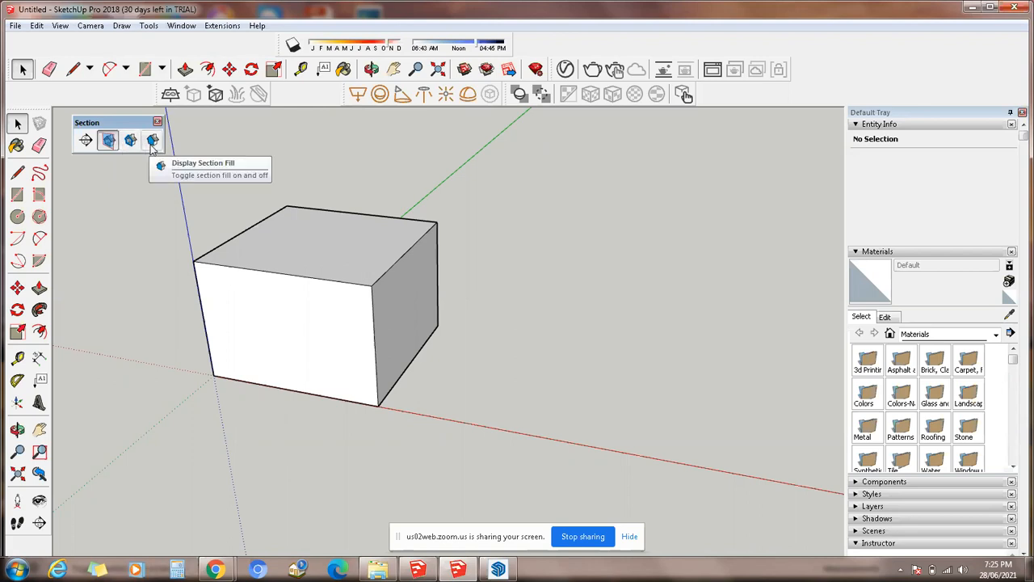
pyautogui.click(86, 142)
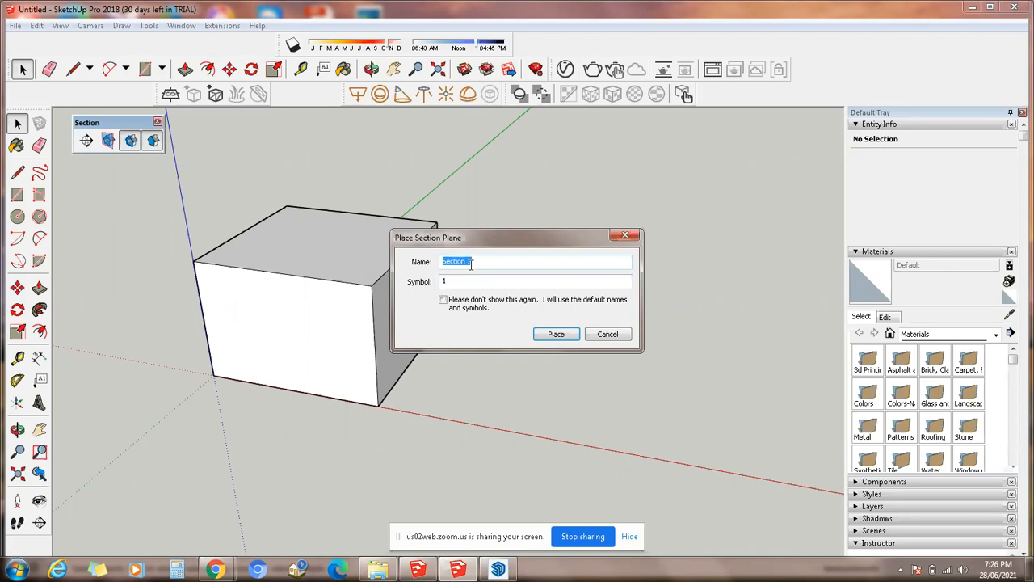
pyautogui.click(556, 335)
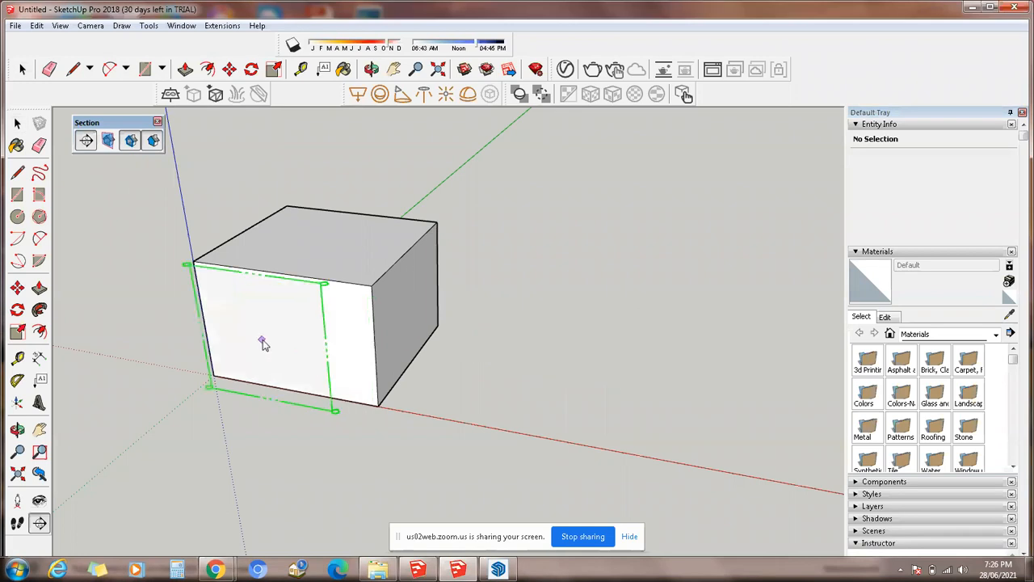
pyautogui.scroll(2, 409, 302)
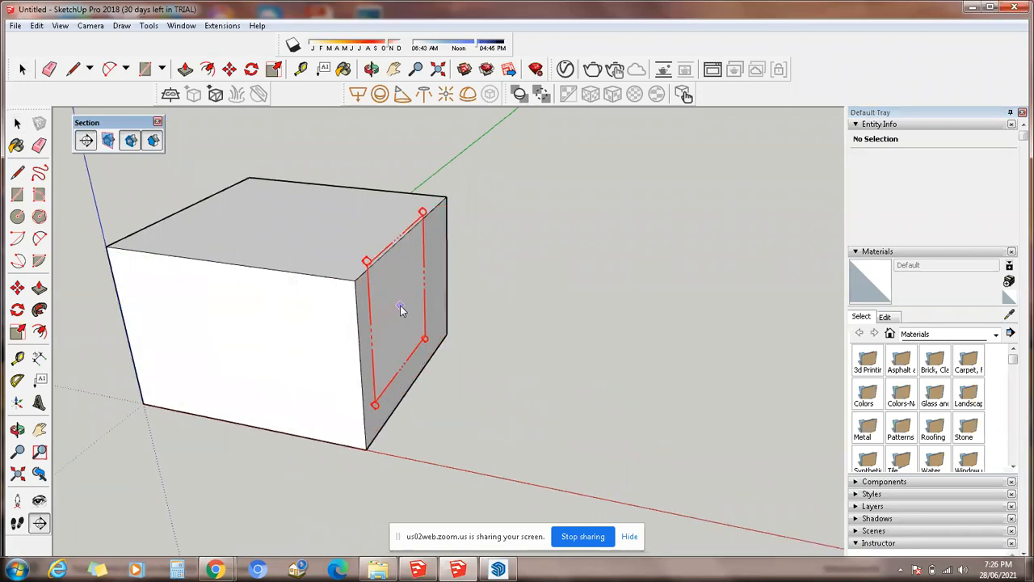
pyautogui.click(402, 309)
pyautogui.scroll(-2, 403, 309)
pyautogui.click(17, 429)
pyautogui.moveTo(368, 429); pyautogui.dragTo(351, 334)
pyautogui.rightClick(351, 334)
pyautogui.click(361, 344)
# - Try a second section plane on the box's front face along the red axis and undo its placement
pyautogui.click(86, 140)
pyautogui.click(443, 376)
pyautogui.click(555, 334)
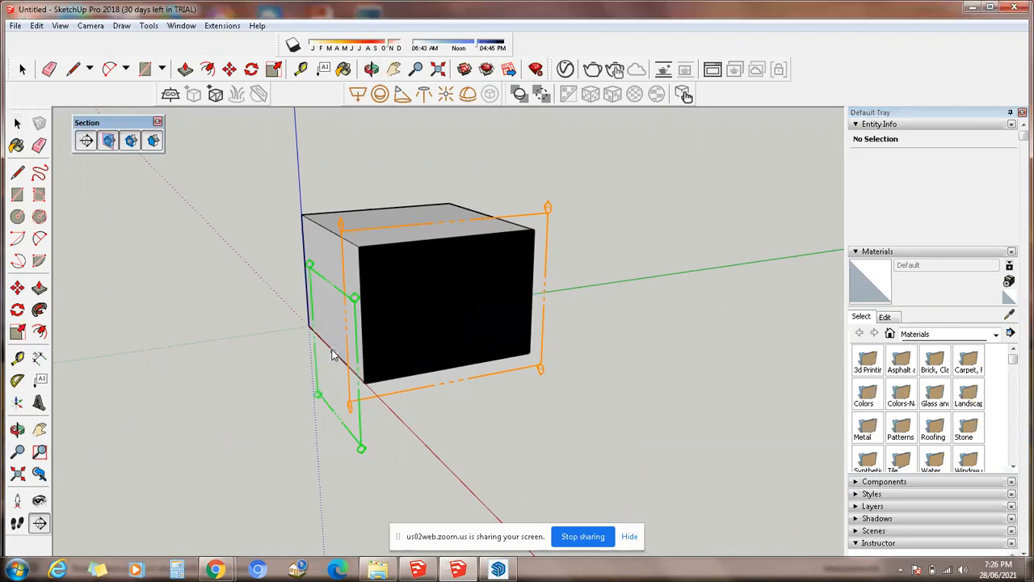
pyautogui.click(338, 305)
pyautogui.click(19, 430)
pyautogui.scroll(3, 335, 416)
pyautogui.moveTo(342, 418); pyautogui.dragTo(388, 325)
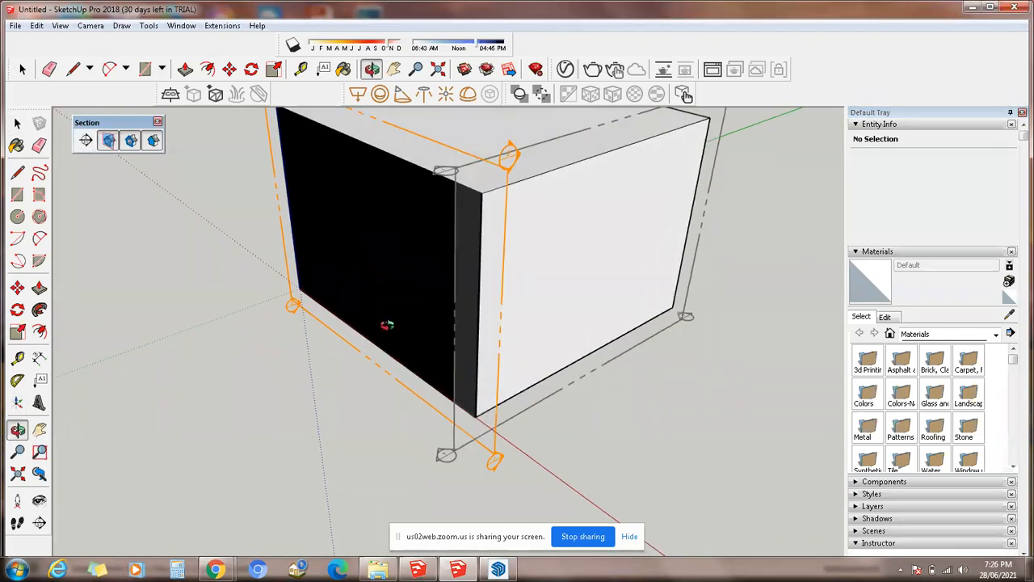
pyautogui.press('space')
pyautogui.hotkey('ctrl', 'z')
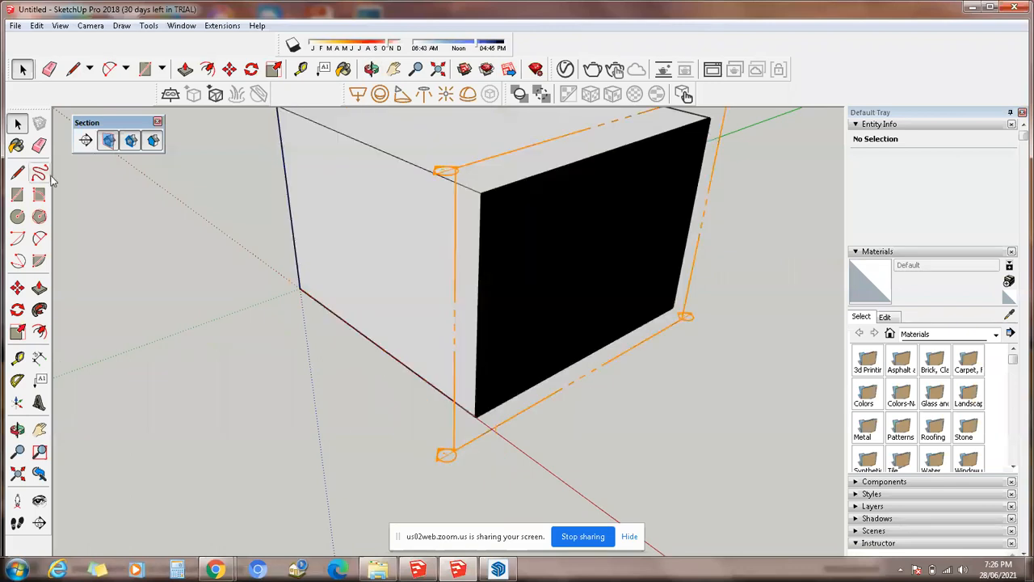
# - Place a section plane named Section 3 with symbol 3 on the box's front face along the red axis
pyautogui.click(86, 141)
pyautogui.click(517, 305)
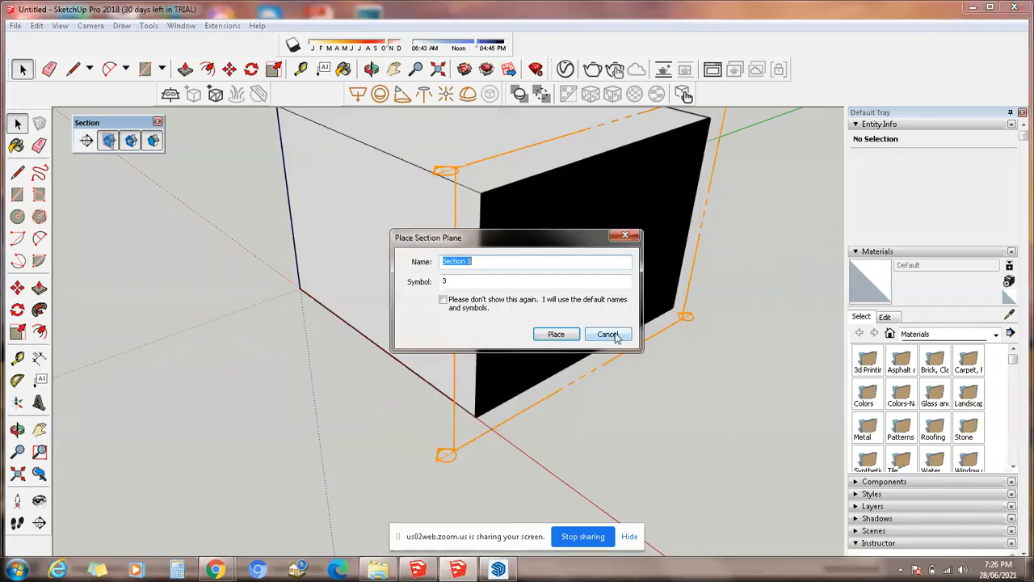
pyautogui.click(557, 336)
pyautogui.scroll(-1, 418, 288)
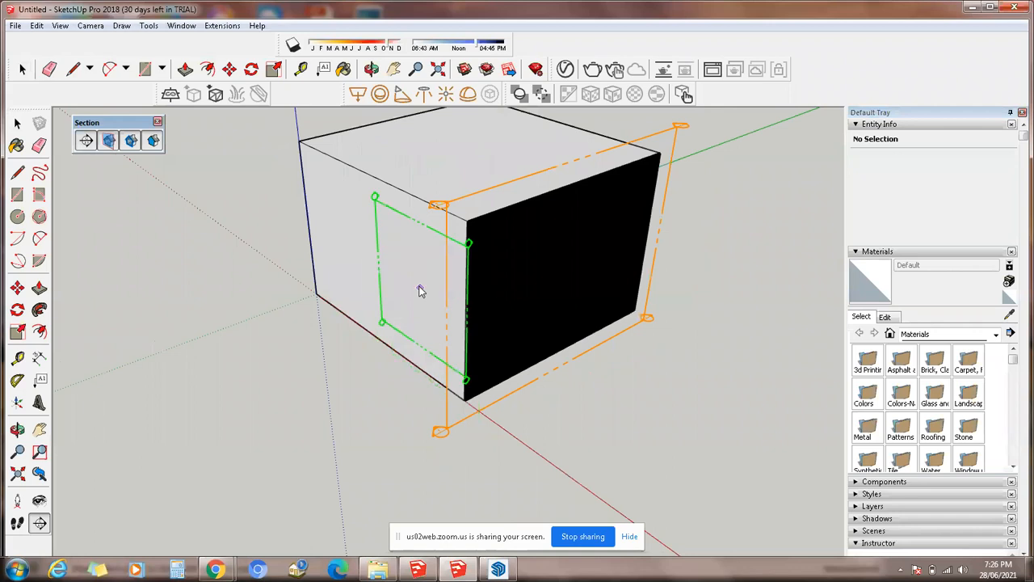
pyautogui.click(408, 232)
pyautogui.press('space')
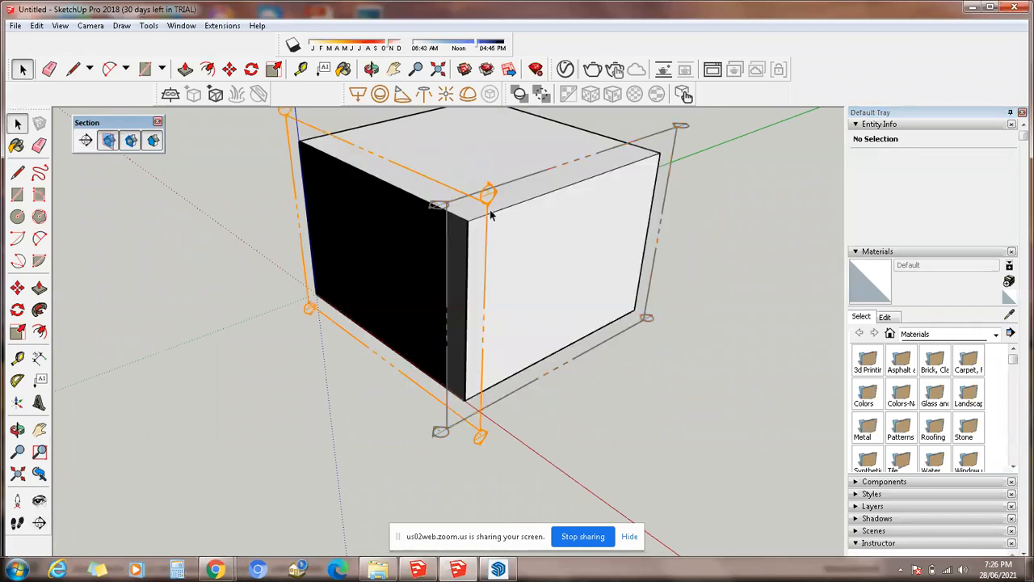
# - Move the front section plane along the green axis to cut deeper into the box and view the cut from above
pyautogui.click(17, 288)
pyautogui.moveTo(485, 443); pyautogui.dragTo(633, 436)
pyautogui.scroll(-2, 608, 427)
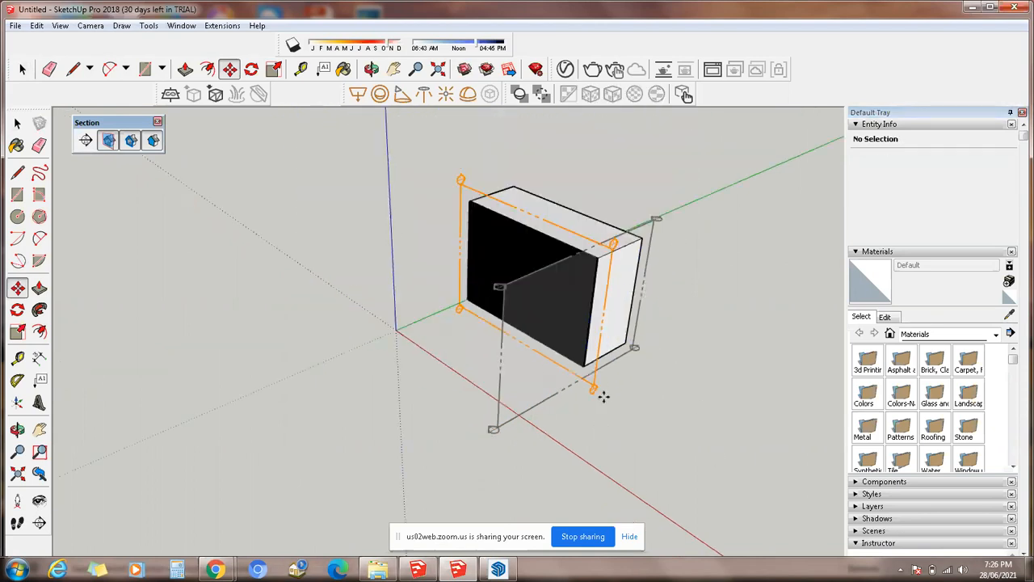
pyautogui.moveTo(597, 389)
pyautogui.mouseDown()
pyautogui.moveTo(524, 432)
pyautogui.moveTo(649, 372)
pyautogui.moveTo(593, 407)
pyautogui.mouseUp()
pyautogui.click(18, 429)
pyautogui.moveTo(102, 428); pyautogui.dragTo(376, 267)
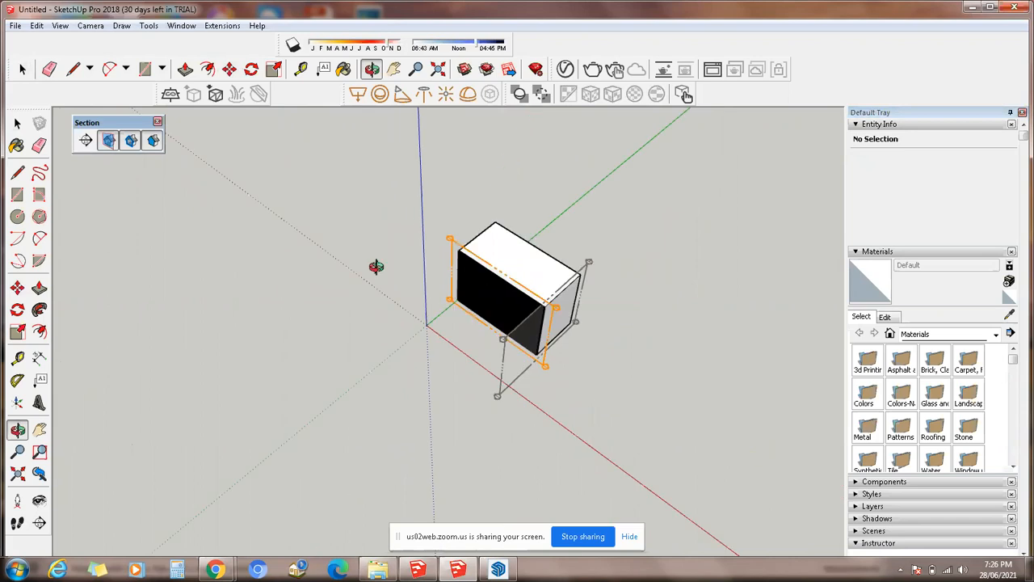
pyautogui.rightClick(420, 265)
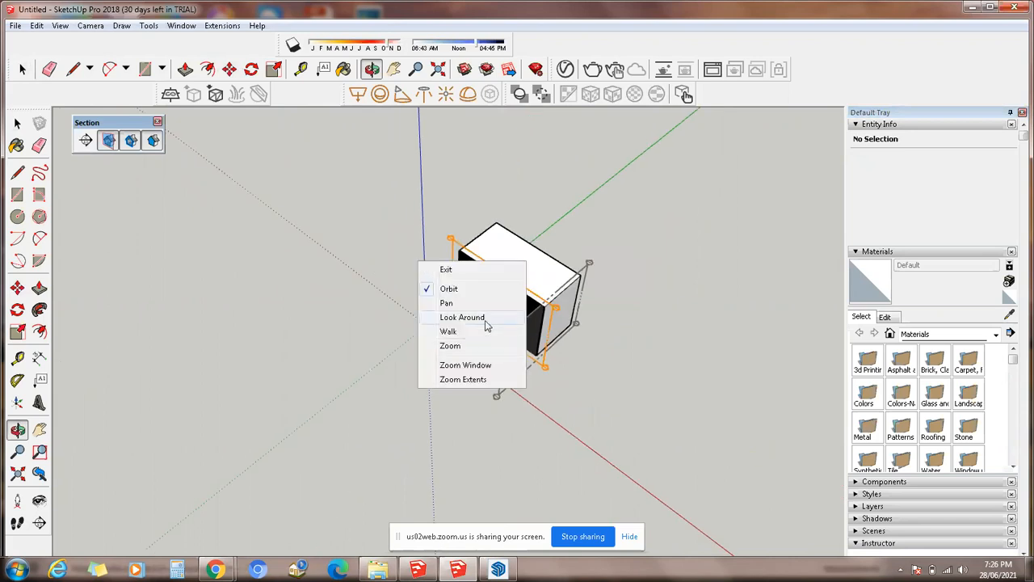
pyautogui.click(447, 271)
# - Dock the Section toolbar beside the V-Ray toolbars and delete the box together with its section planes
pyautogui.moveTo(109, 123); pyautogui.dragTo(727, 105)
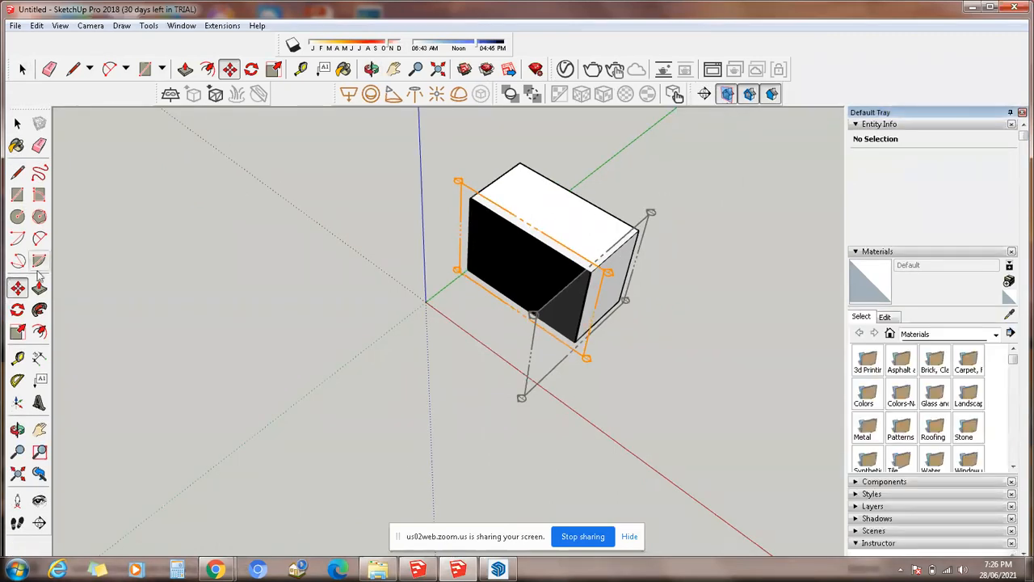
pyautogui.press('space')
pyautogui.scroll(-4, 663, 426)
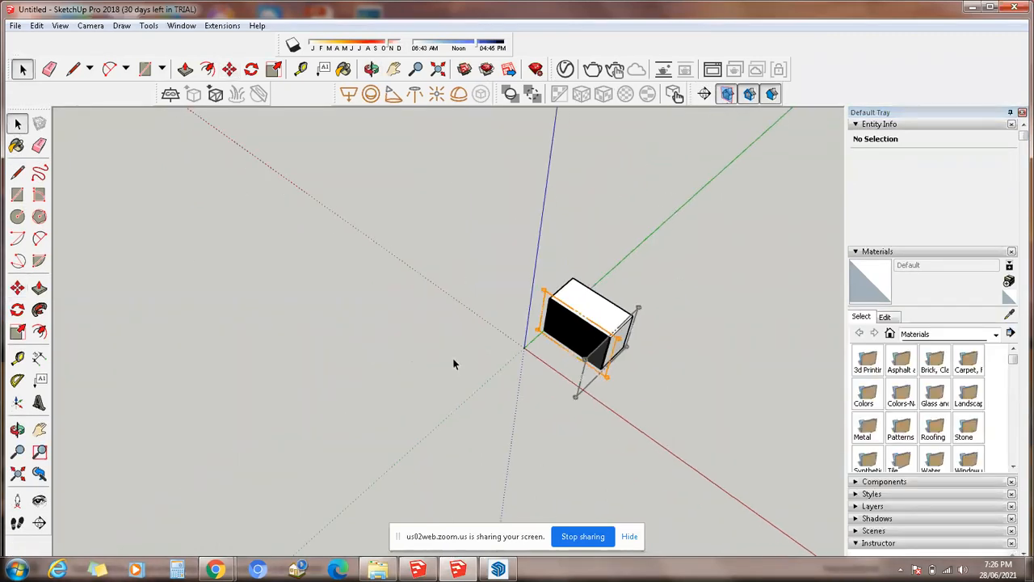
pyautogui.scroll(-1, 452, 358)
pyautogui.moveTo(418, 273); pyautogui.dragTo(807, 455)
pyautogui.press('Delete')
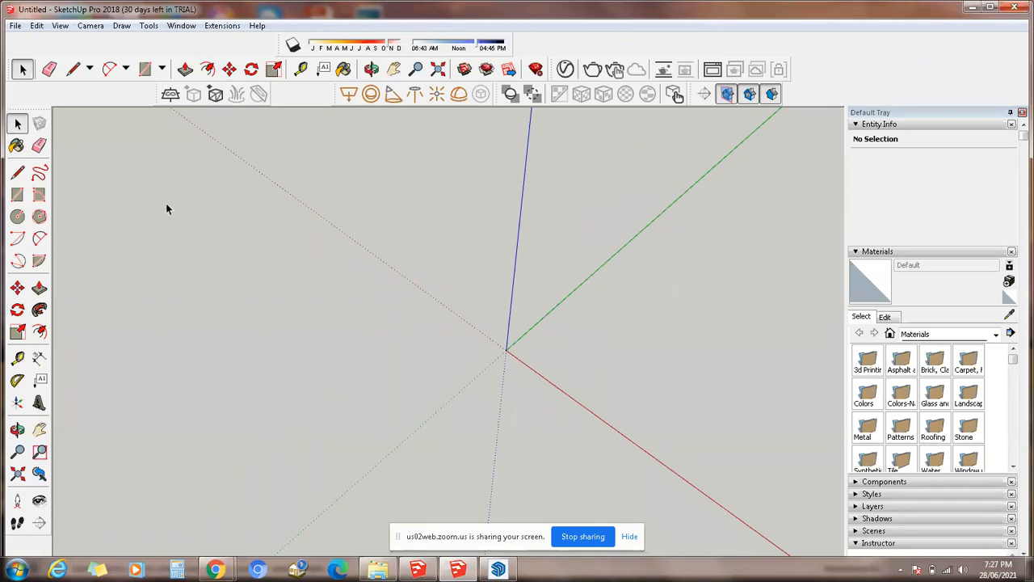
pyautogui.click(371, 69)
pyautogui.moveTo(323, 194); pyautogui.dragTo(302, 362)
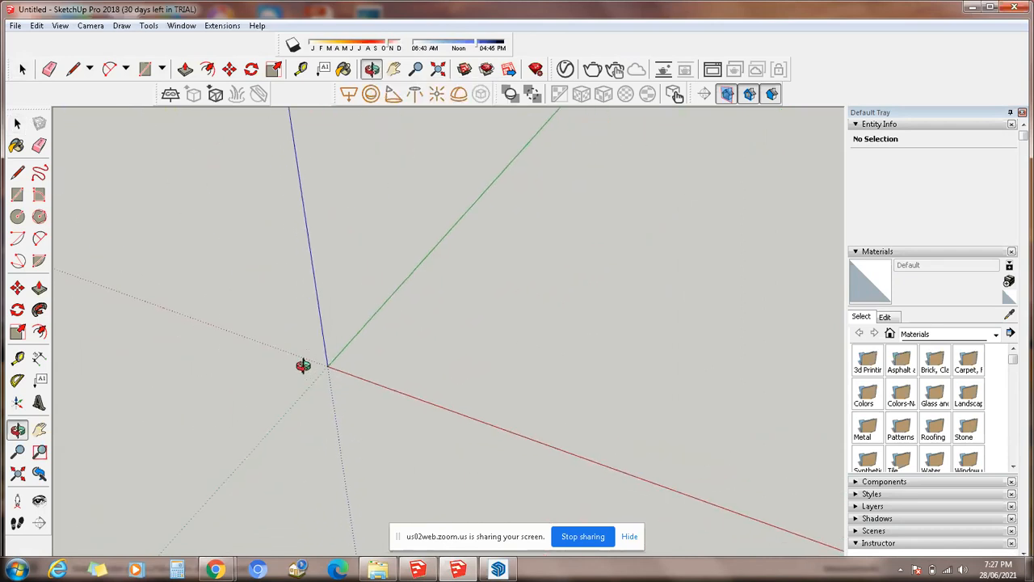
pyautogui.press('space')
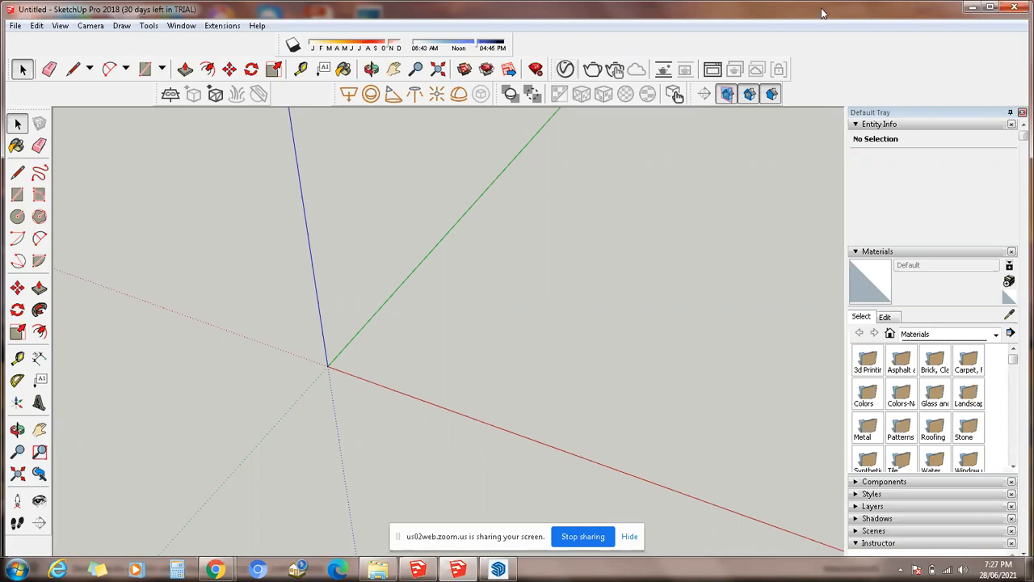
# - Maximize the SketchUp Pro 2018 window, switch to SketchUp Pro 2021 to check it, and return to the empty 2018 model
pyautogui.doubleClick(698, 14)
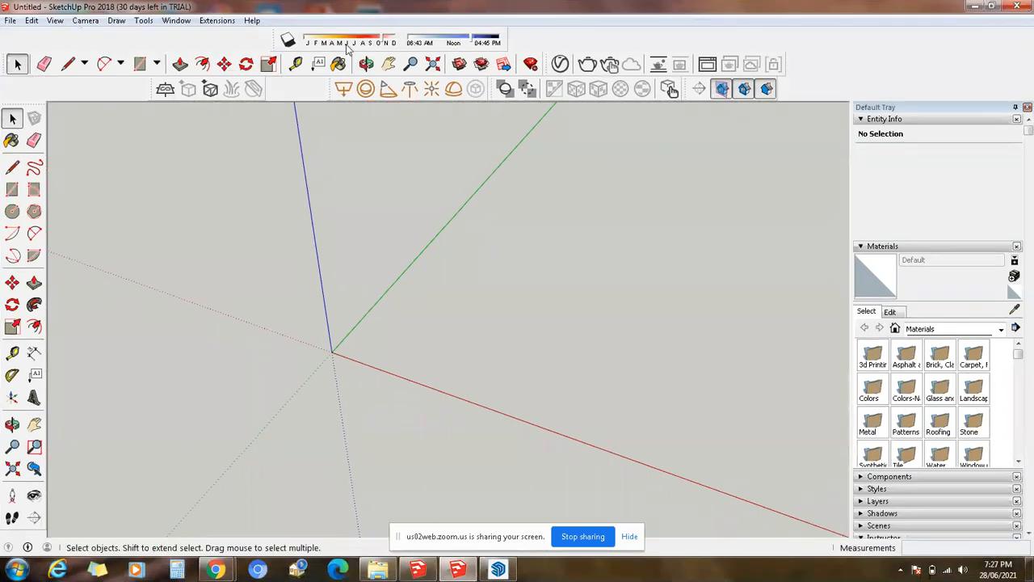
pyautogui.click(976, 9)
pyautogui.click(498, 569)
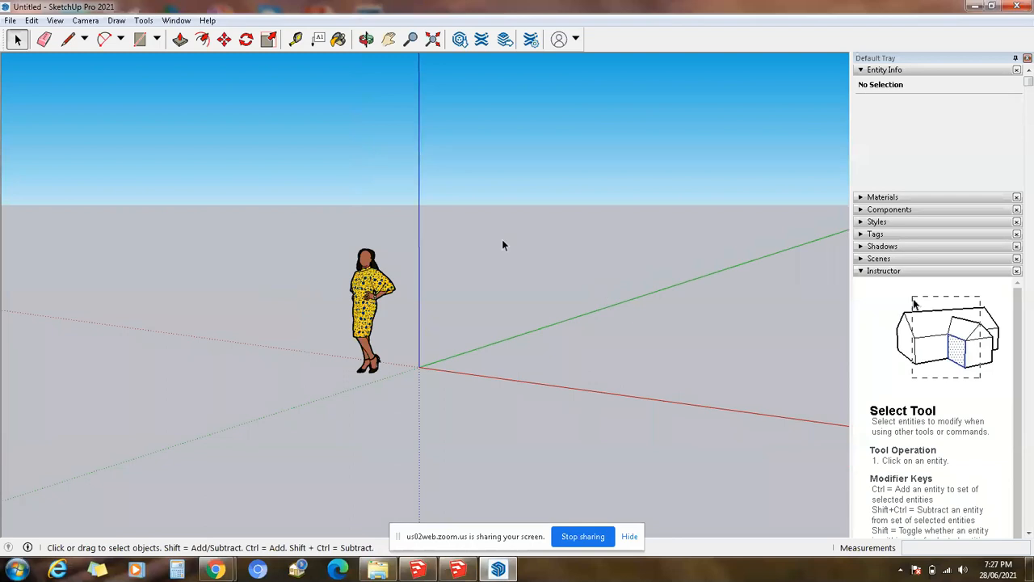
pyautogui.scroll(1, 503, 240)
pyautogui.click(974, 6)
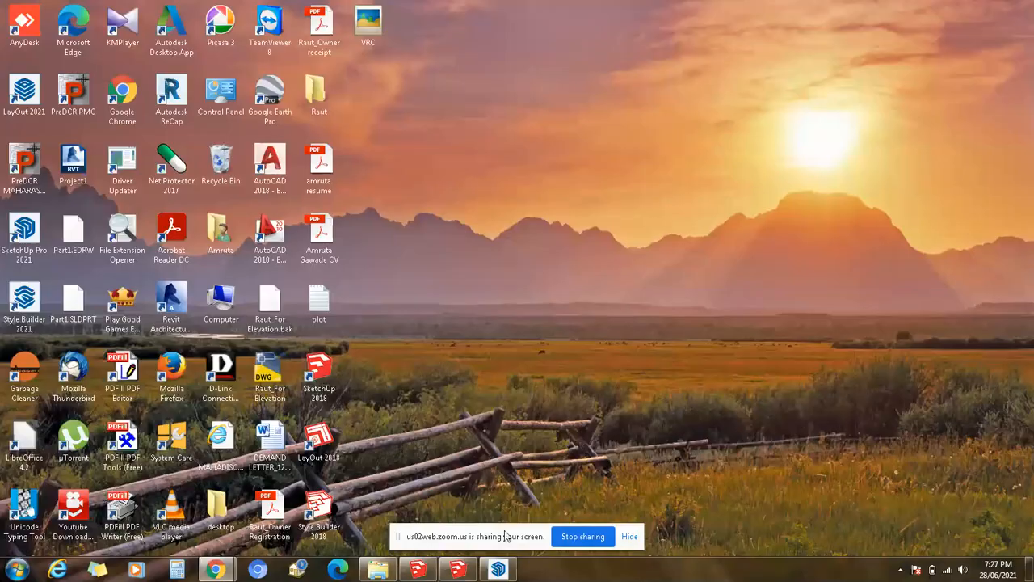
pyautogui.click(457, 569)
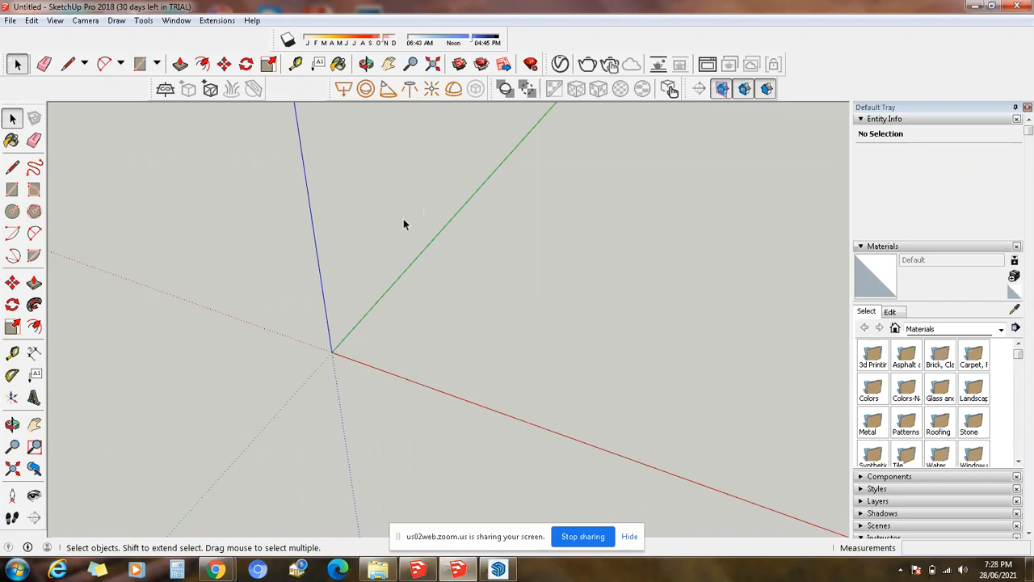
# - Draw a rectangle about 327' by 310' from the origin on the ground plane
pyautogui.scroll(-2, 430, 175)
pyautogui.scroll(1, 675, 119)
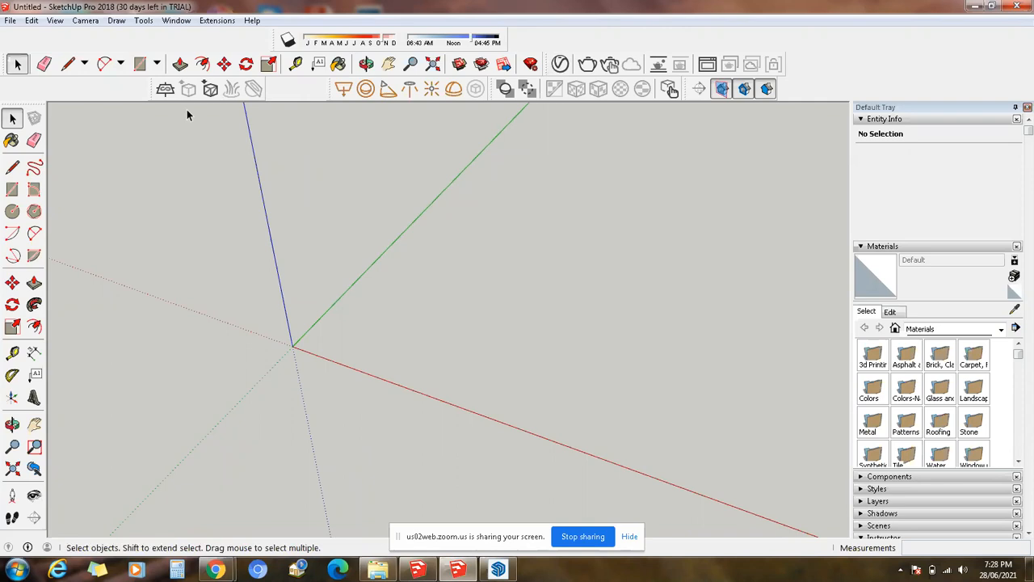
pyautogui.click(12, 189)
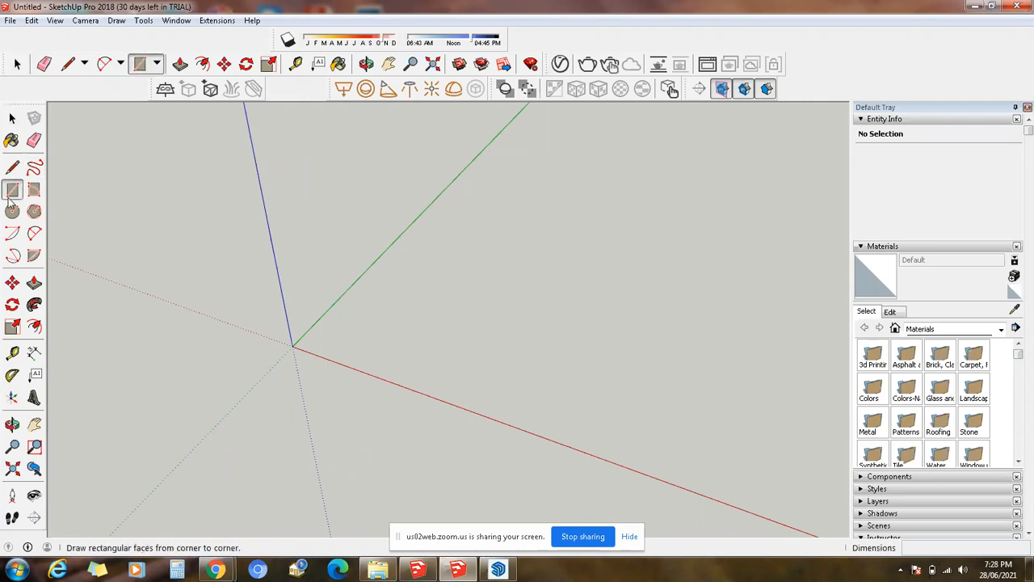
pyautogui.click(292, 346)
pyautogui.click(592, 286)
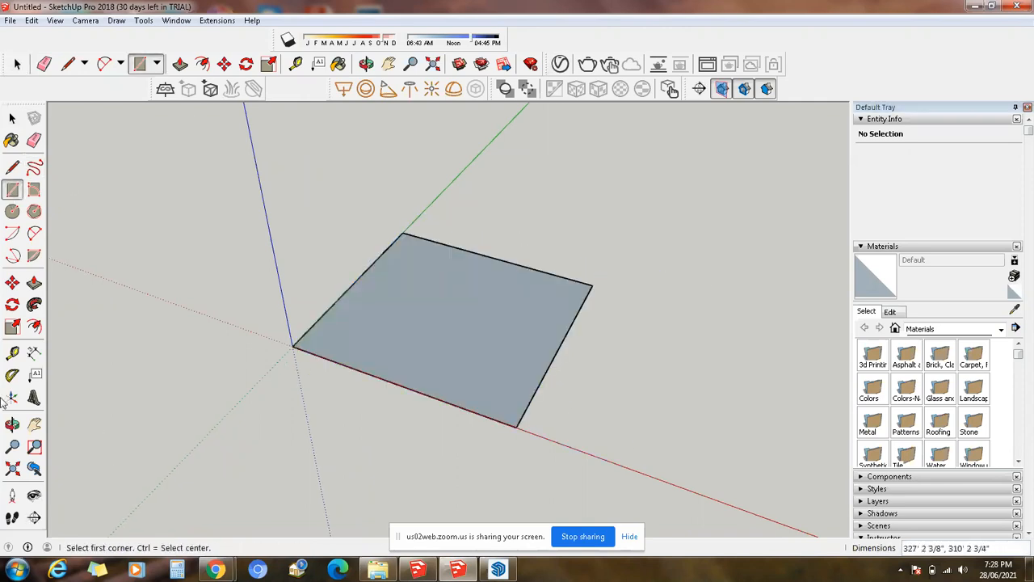
pyautogui.press('space')
# - Group the rectangle's face together with its four edges
pyautogui.click(404, 349)
pyautogui.rightClick(434, 347)
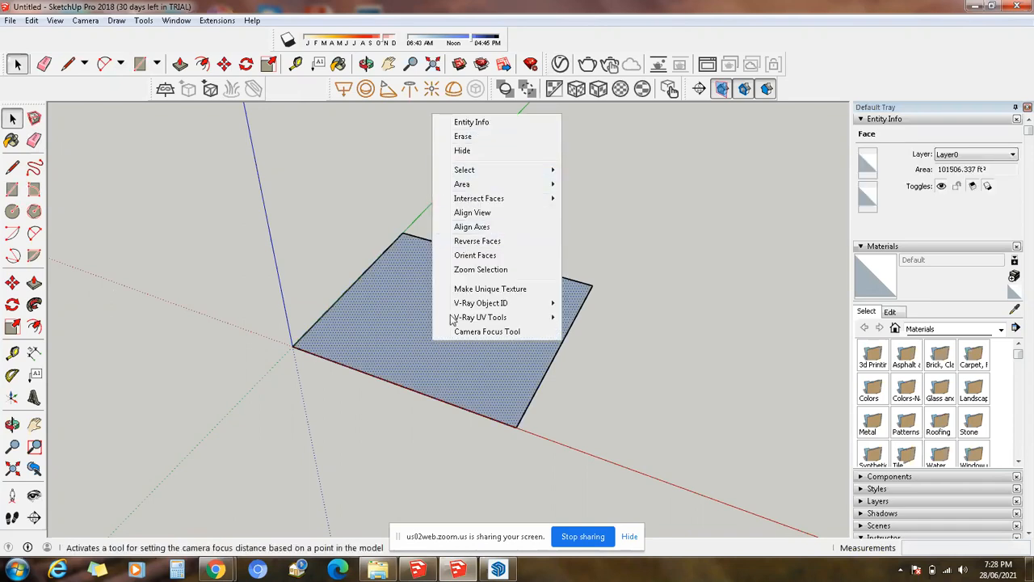
pyautogui.click(378, 332)
pyautogui.rightClick(378, 332)
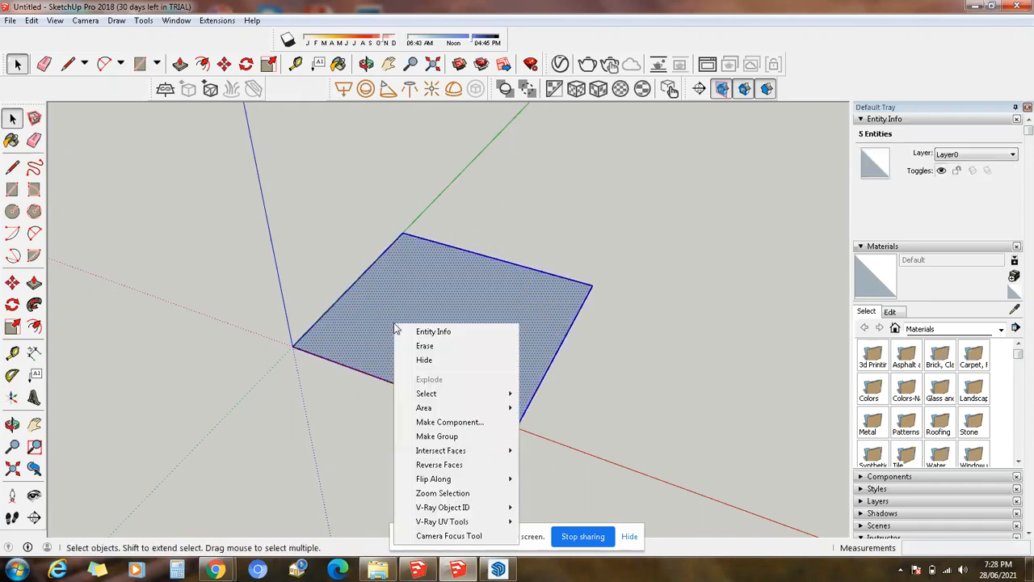
pyautogui.click(445, 431)
# - Open the group for editing, push/pull the face up about 24' 6" into a slab, and close the group
pyautogui.doubleClick(521, 352)
pyautogui.scroll(3, 522, 351)
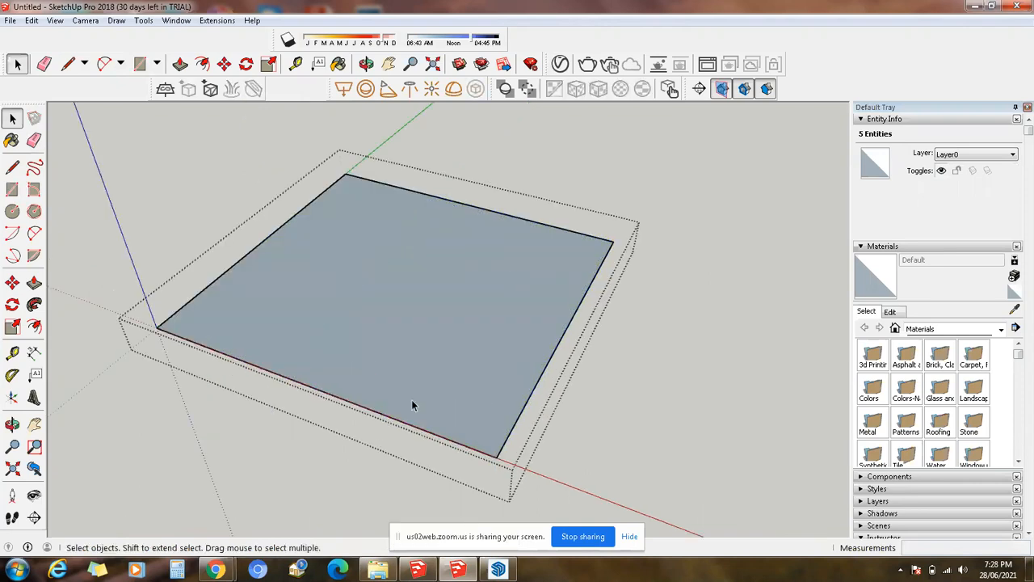
pyautogui.click(34, 282)
pyautogui.click(323, 358)
pyautogui.click(317, 338)
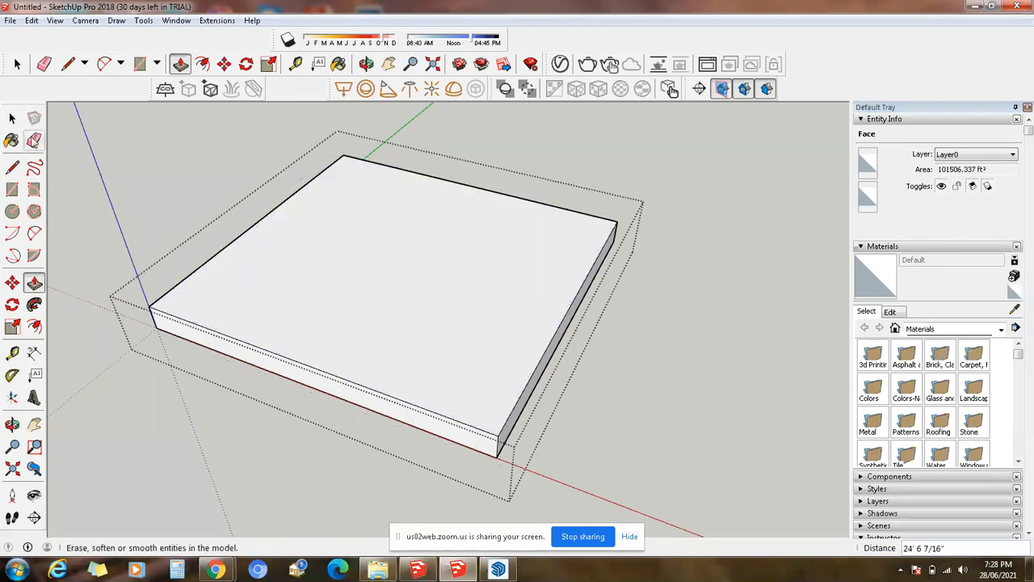
pyautogui.click(12, 118)
pyautogui.click(135, 159)
pyautogui.scroll(-3, 190, 296)
pyautogui.scroll(-2, 93, 316)
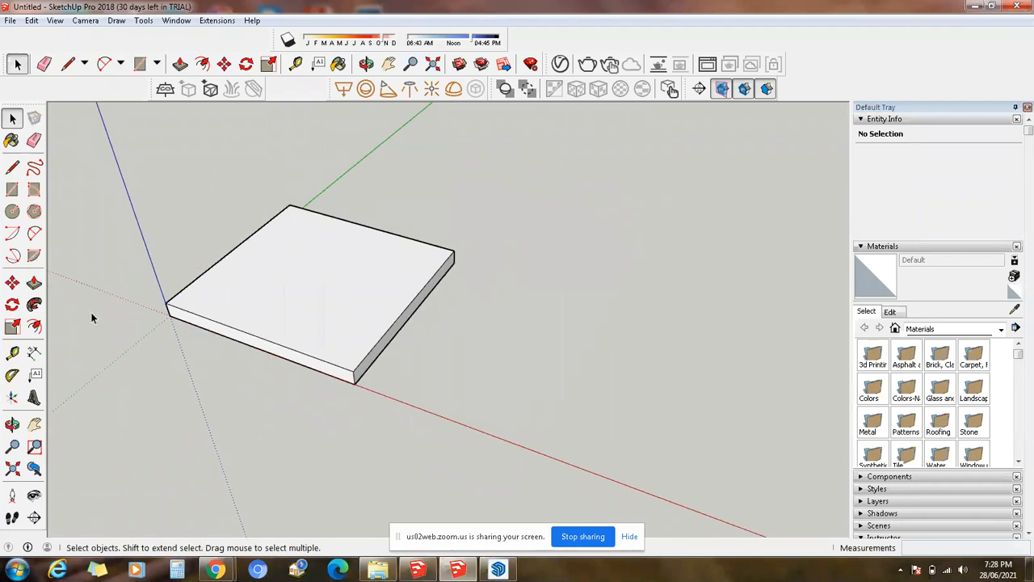
pyautogui.scroll(2, 92, 316)
pyautogui.click(496, 315)
pyautogui.click(574, 229)
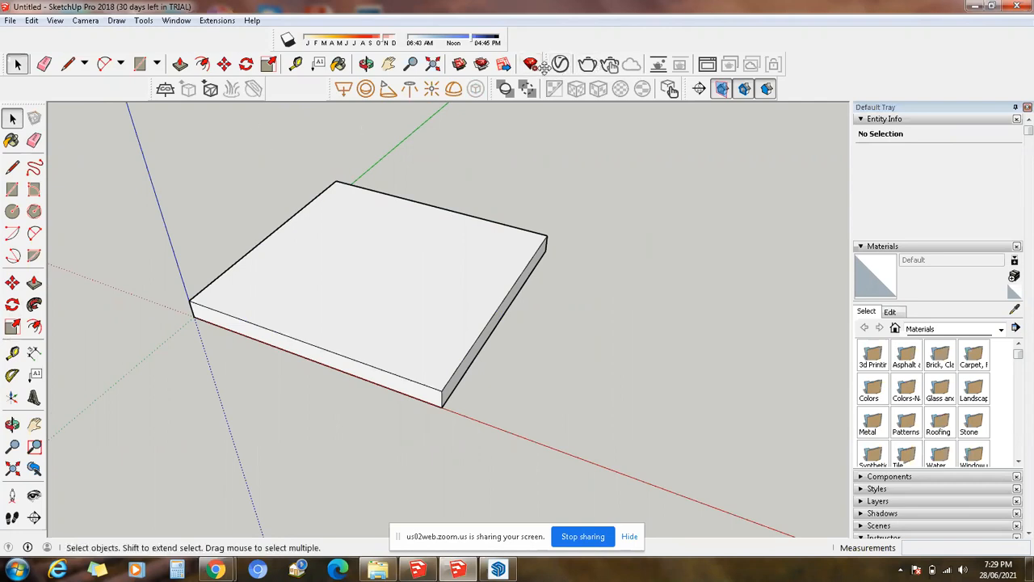
# - Float the V-Ray for SketchUp and V-Ray Lights toolbars over the model and rearrange the docked V-Ray Objects toolbar and its neighbour
pyautogui.moveTo(545, 65); pyautogui.dragTo(171, 133)
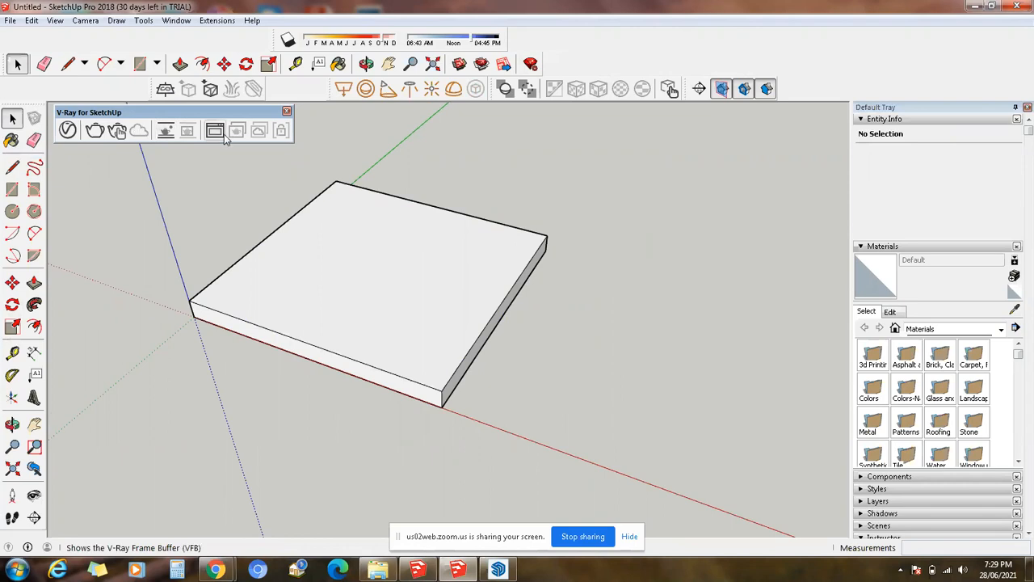
pyautogui.moveTo(331, 87); pyautogui.dragTo(319, 112)
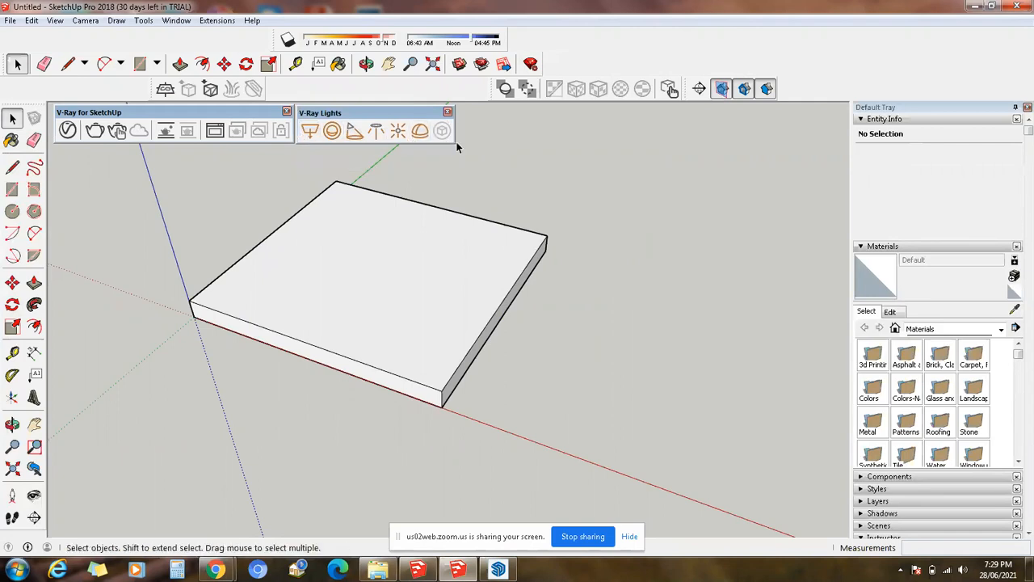
pyautogui.moveTo(150, 89); pyautogui.dragTo(461, 130)
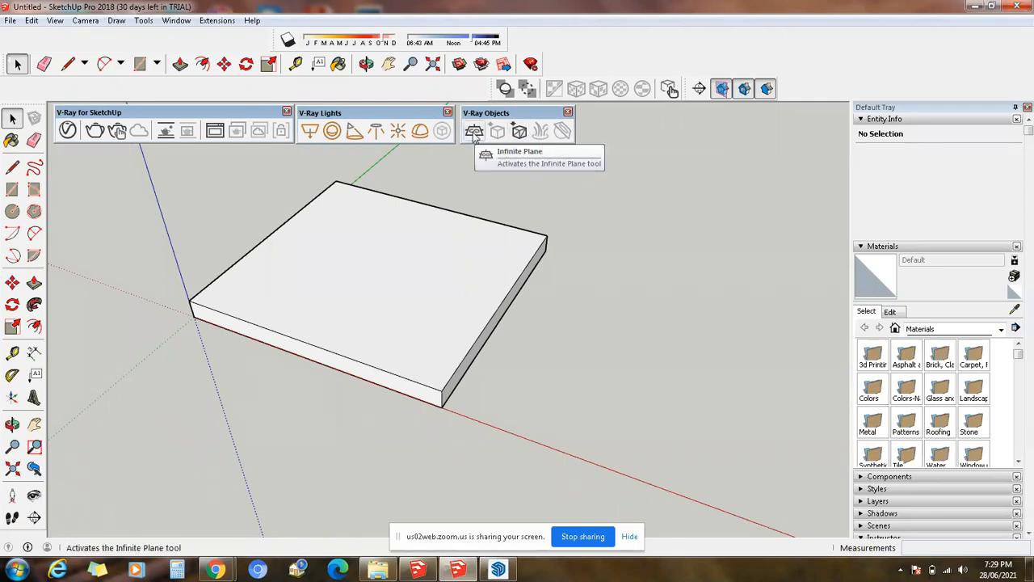
pyautogui.moveTo(477, 113); pyautogui.dragTo(419, 87)
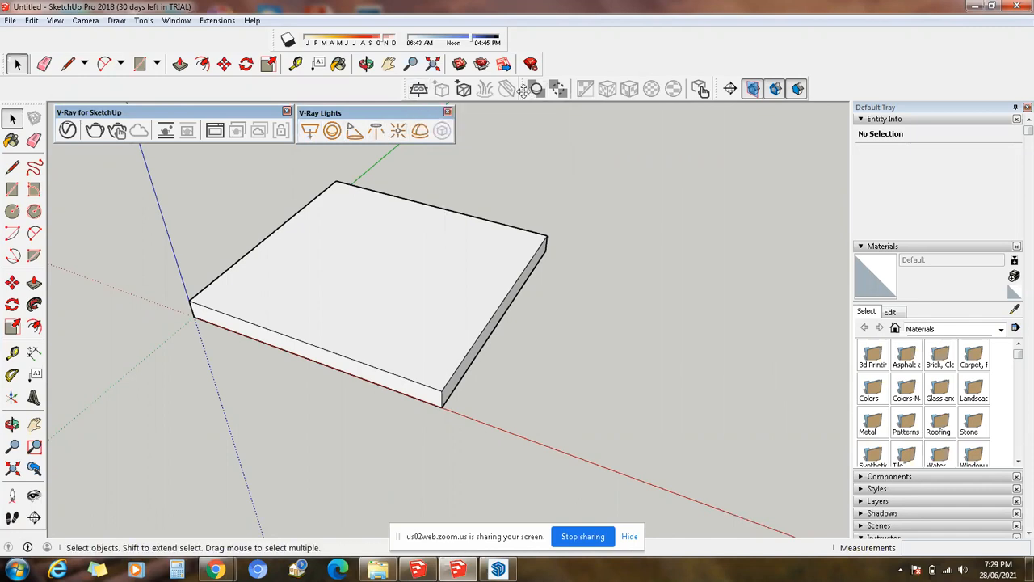
pyautogui.moveTo(524, 91); pyautogui.dragTo(532, 116)
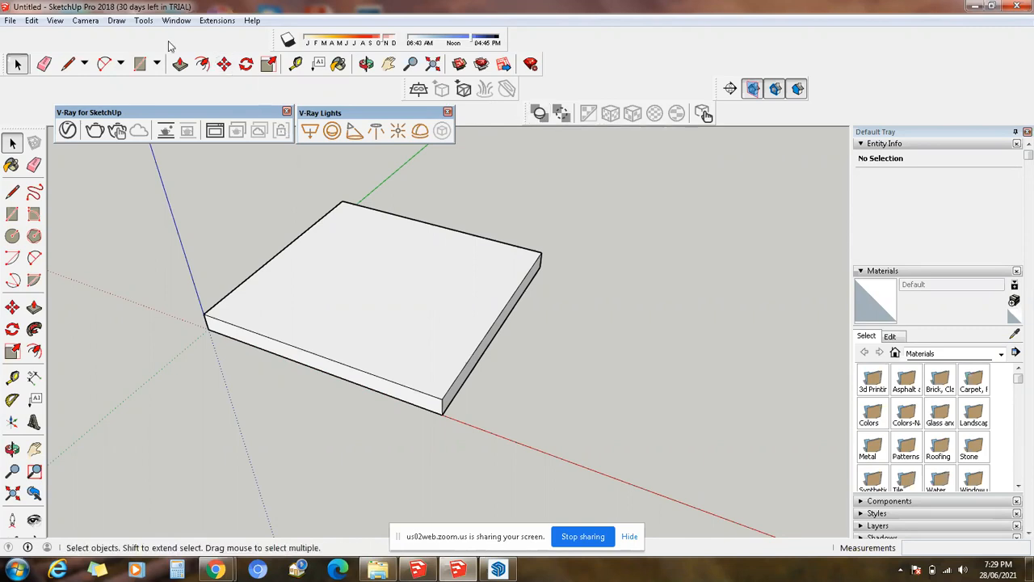
# - Turn the Solid Tools toolbar on and off again, and turn on the Styles toolbar
pyautogui.click(55, 20)
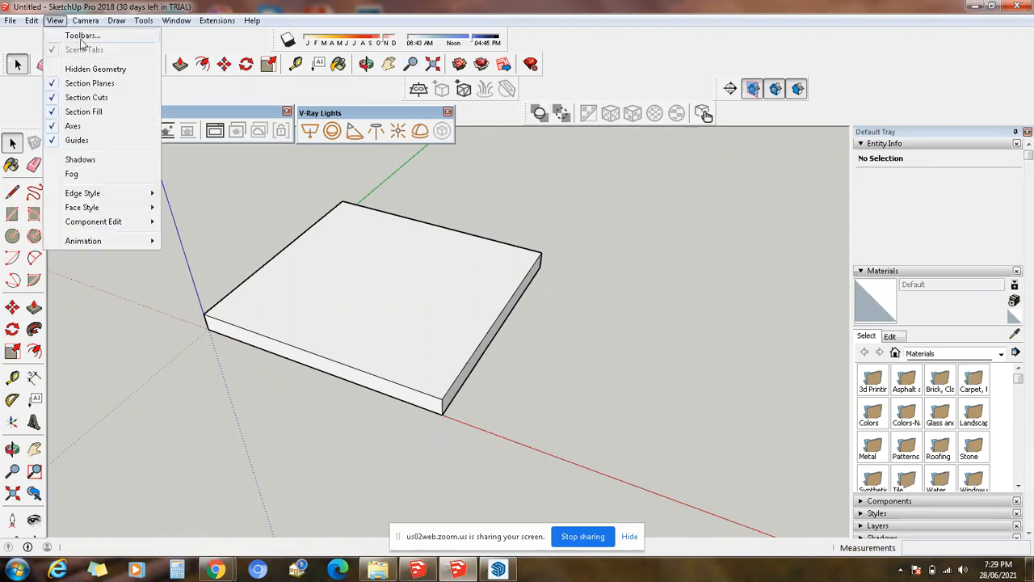
pyautogui.click(76, 35)
pyautogui.moveTo(535, 261); pyautogui.dragTo(539, 303)
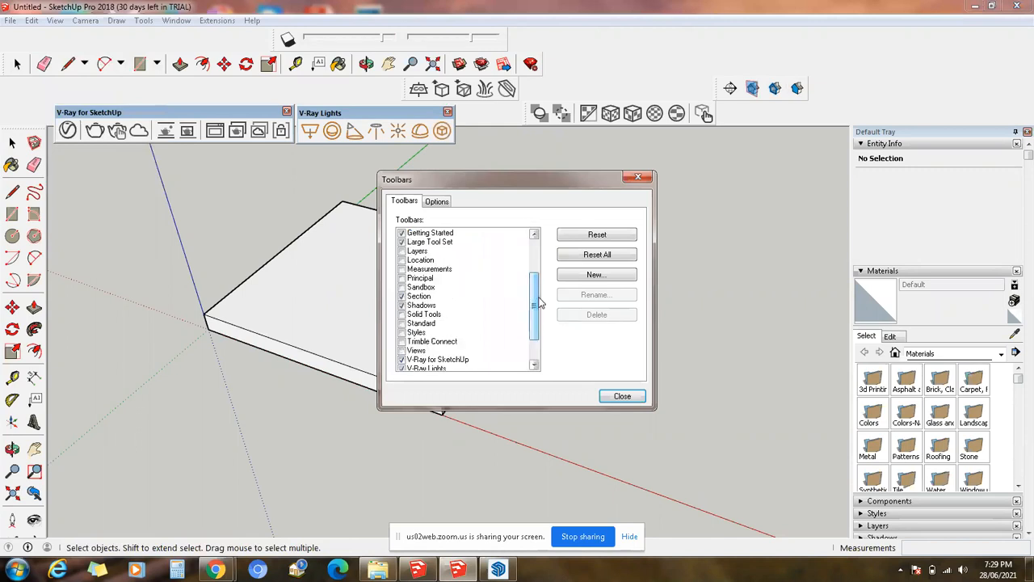
pyautogui.click(404, 315)
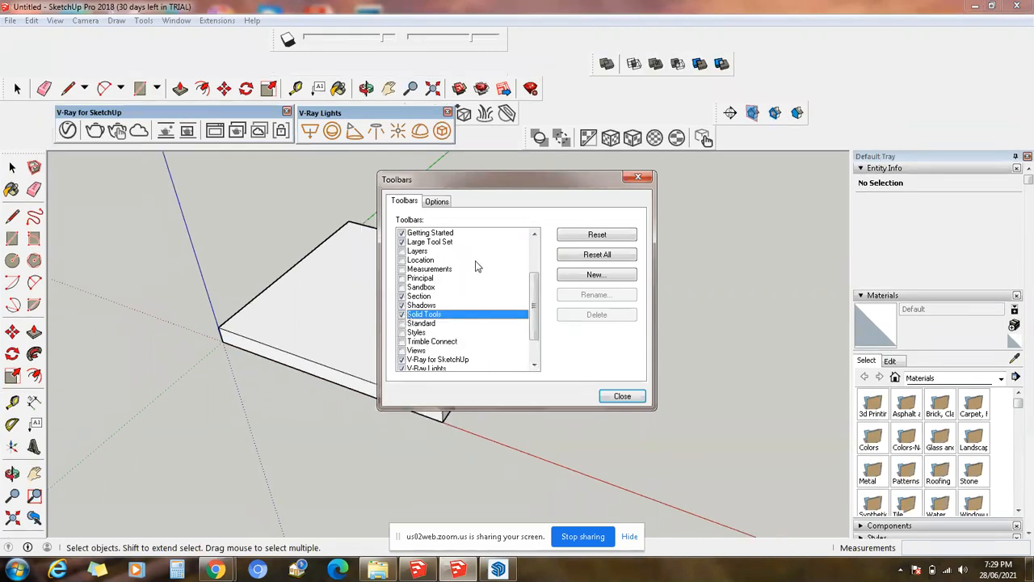
pyautogui.click(402, 315)
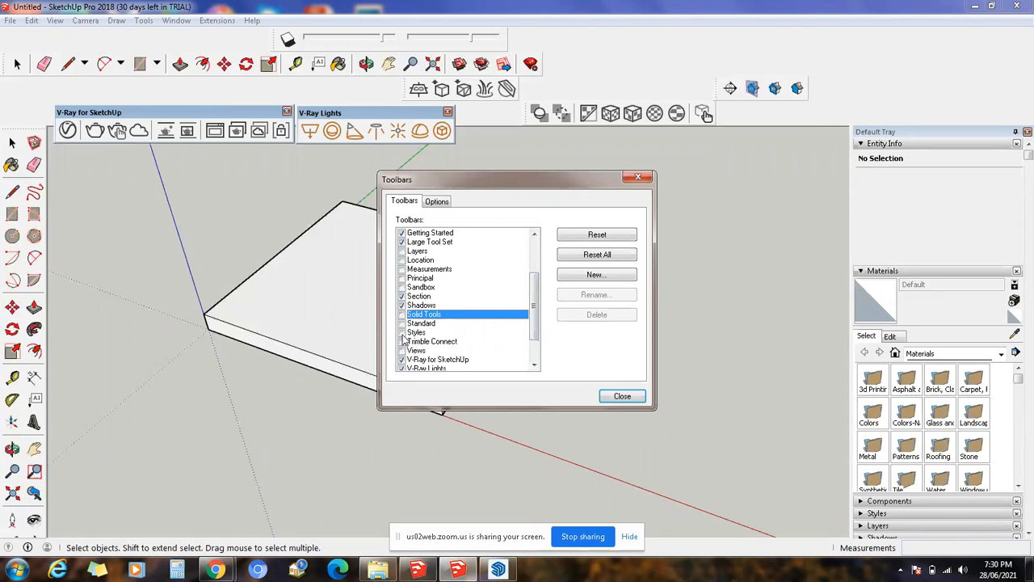
pyautogui.click(402, 332)
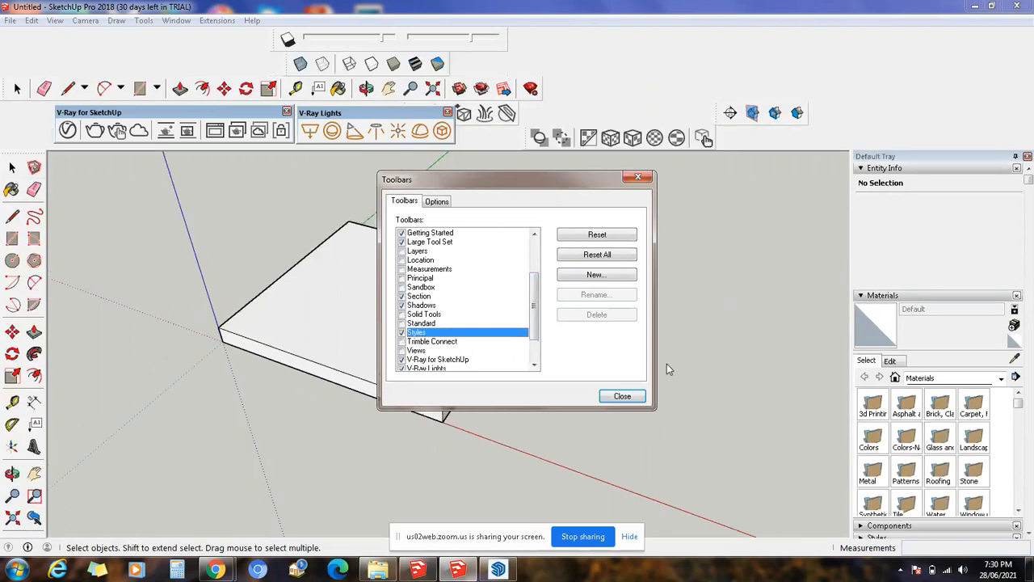
pyautogui.click(623, 396)
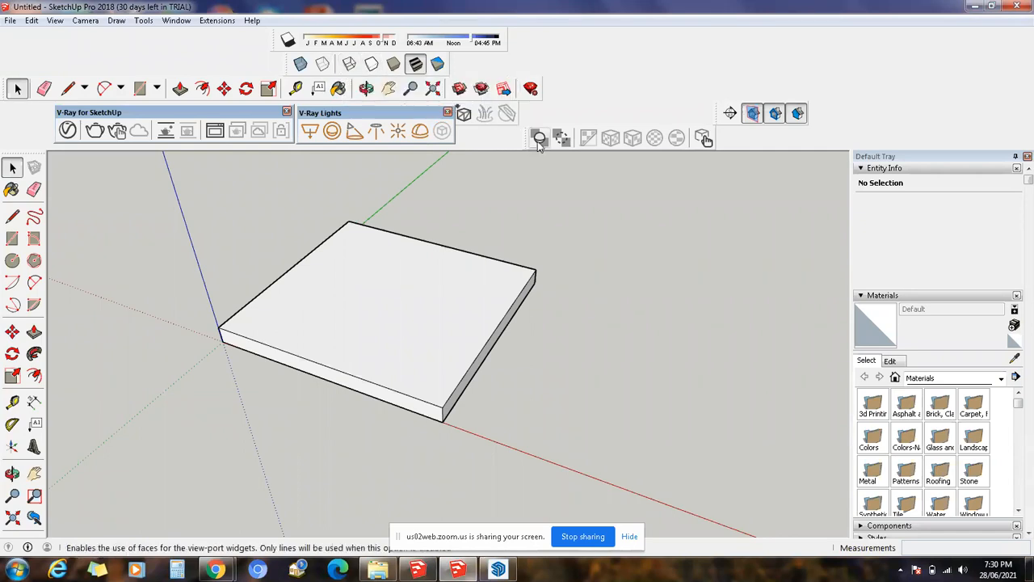
# - Dock the displaced V-Ray toolbar between the V-Ray Objects and Section toolbars and orbit to a lower view of the slab
pyautogui.moveTo(530, 138); pyautogui.dragTo(527, 120)
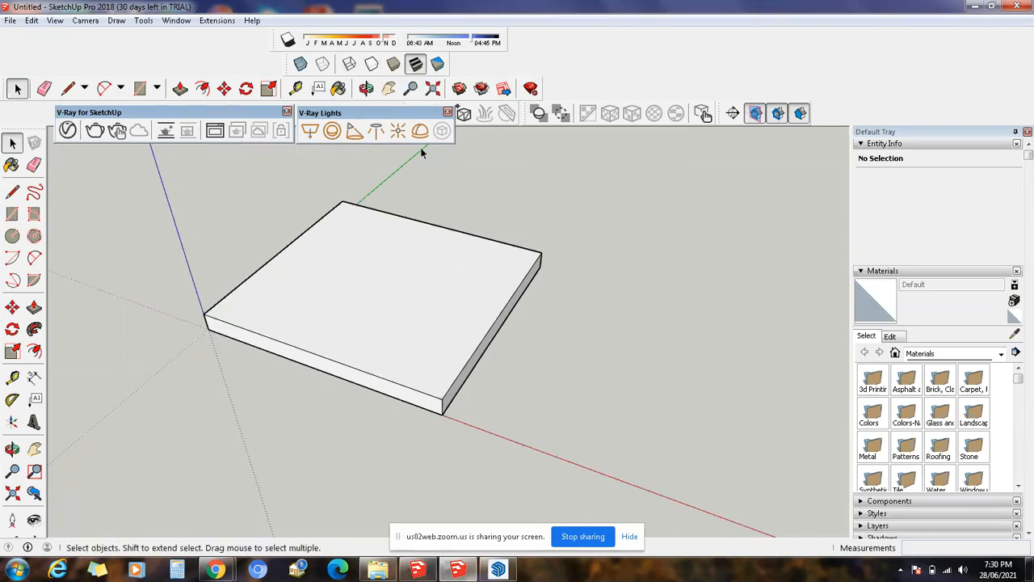
pyautogui.scroll(-3, 429, 379)
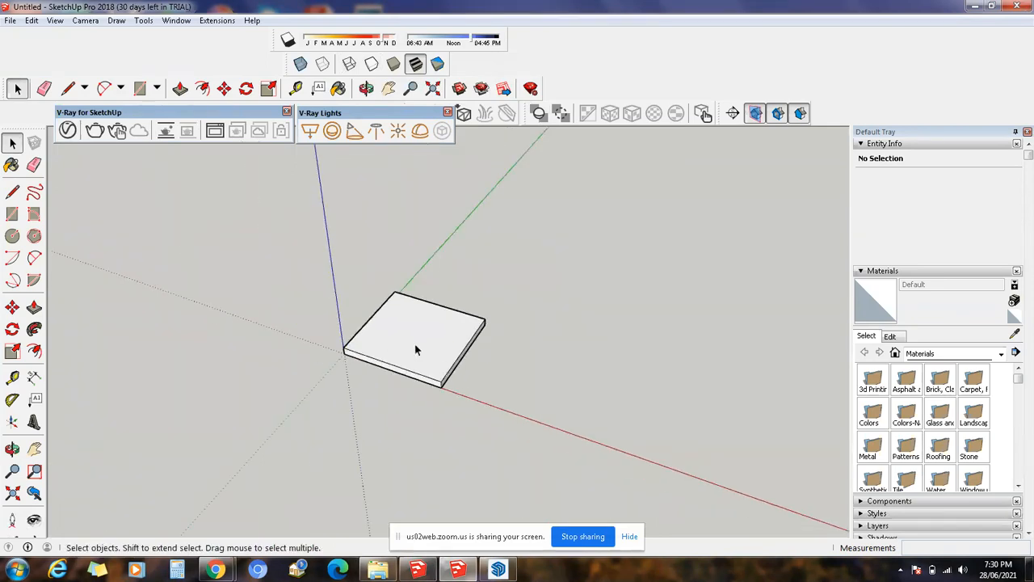
pyautogui.scroll(3, 400, 327)
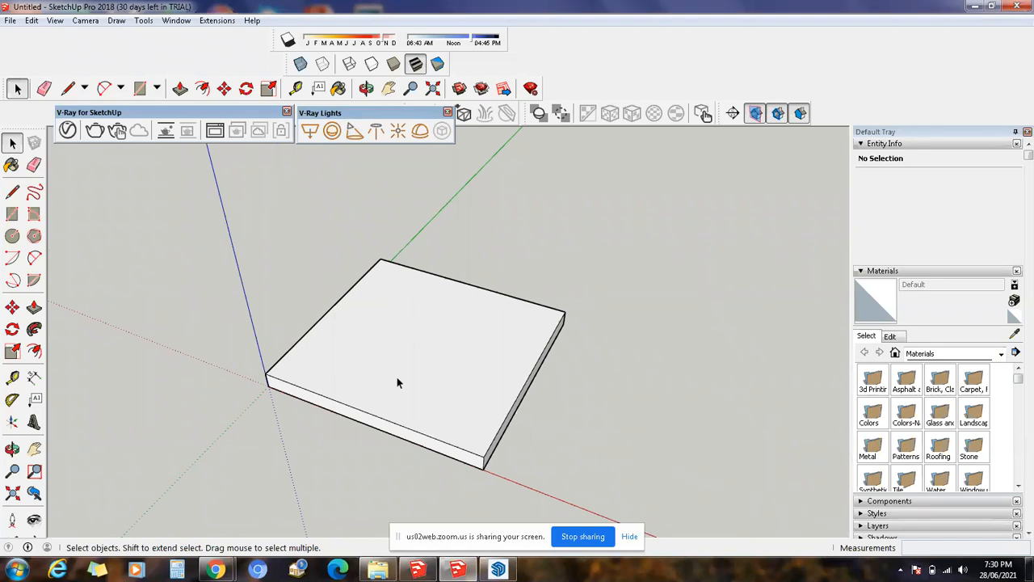
pyautogui.scroll(-2, 396, 382)
pyautogui.click(13, 448)
pyautogui.moveTo(440, 339); pyautogui.dragTo(323, 299)
pyautogui.press('space')
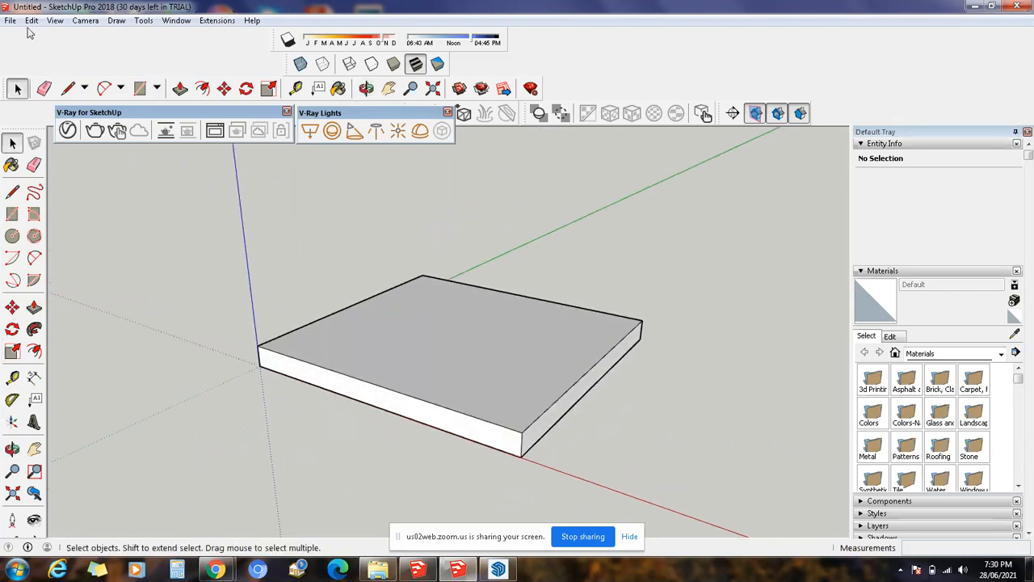
# - Close and restore the Shadows toolbar, and dock it at the end of the Getting Started toolbar row
pyautogui.moveTo(274, 34); pyautogui.dragTo(204, 212)
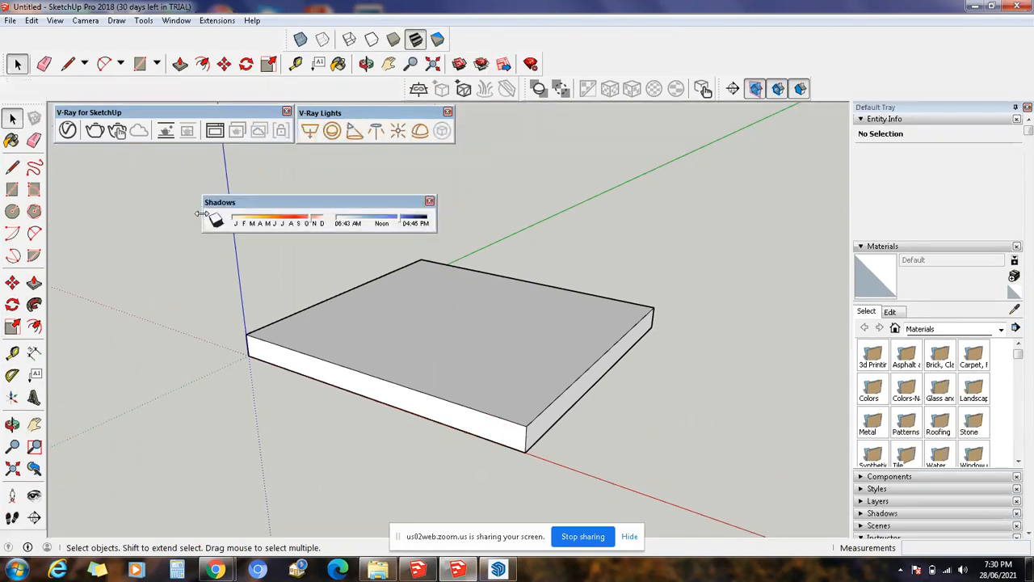
pyautogui.click(430, 202)
pyautogui.click(55, 21)
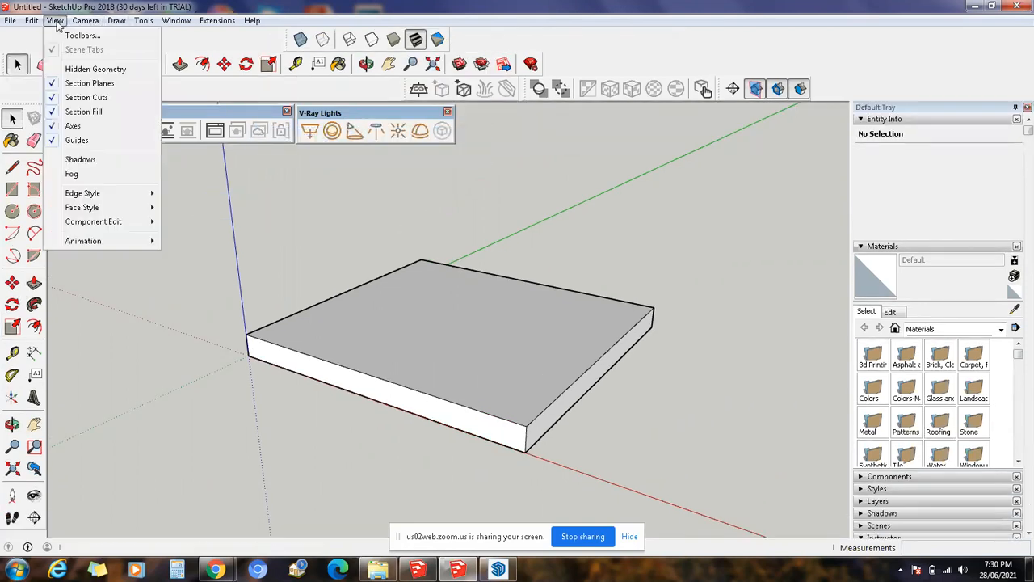
pyautogui.click(79, 35)
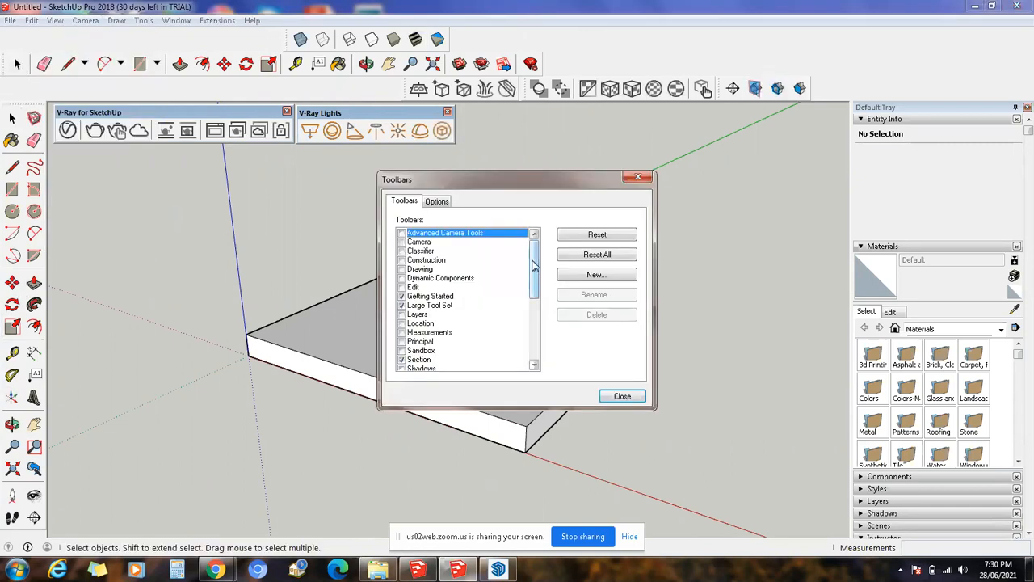
pyautogui.scroll(-1, 533, 265)
pyautogui.click(403, 342)
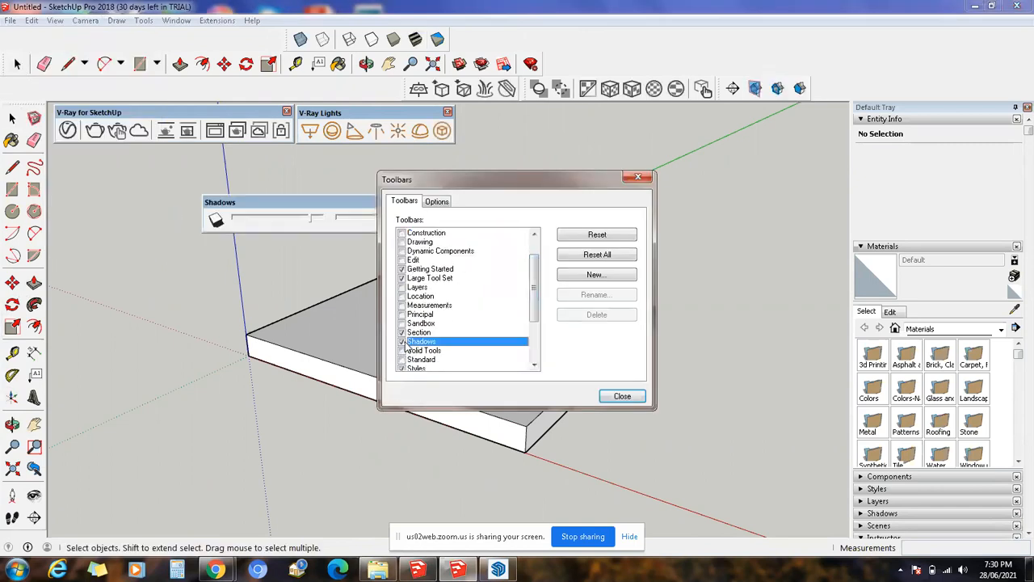
pyautogui.click(622, 395)
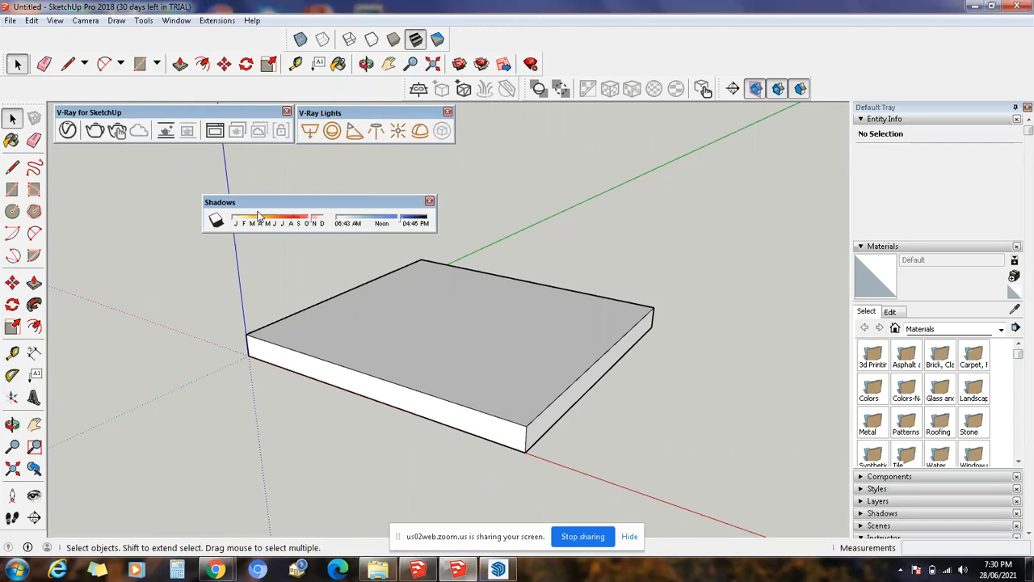
pyautogui.moveTo(254, 211); pyautogui.dragTo(581, 47)
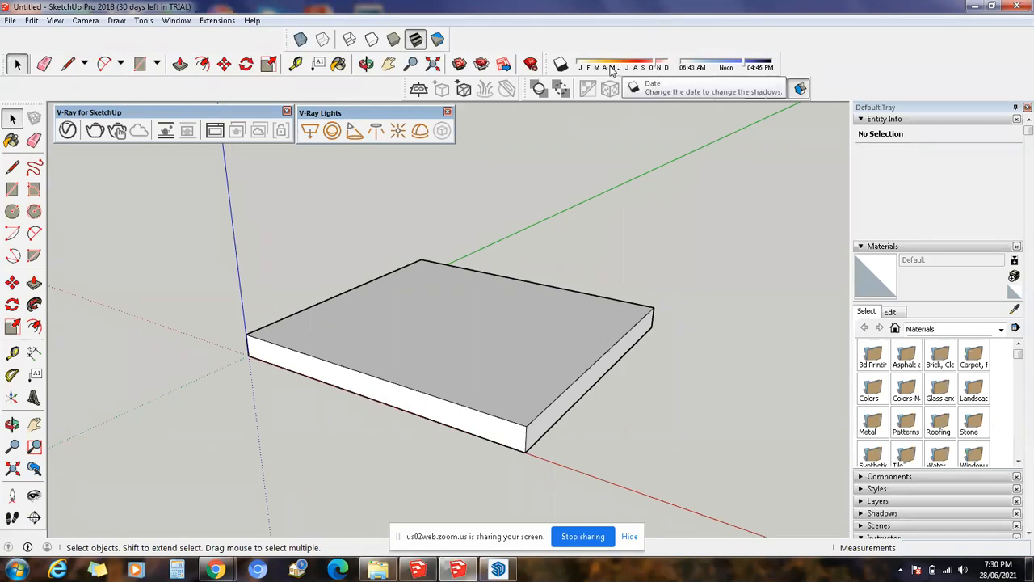
# - Turn on shadows for the grouped slab
pyautogui.scroll(3, 487, 360)
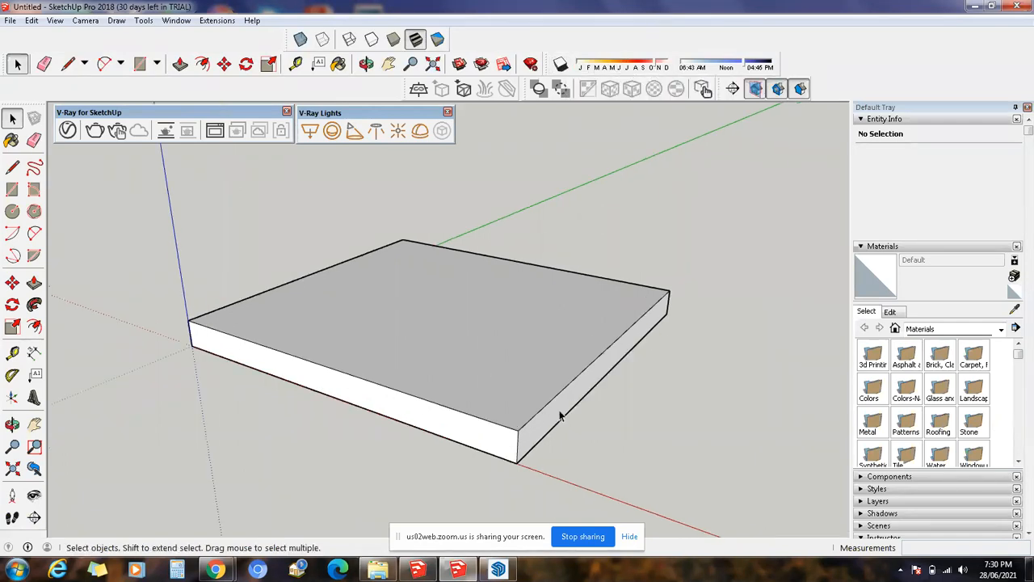
pyautogui.click(427, 337)
pyautogui.click(691, 358)
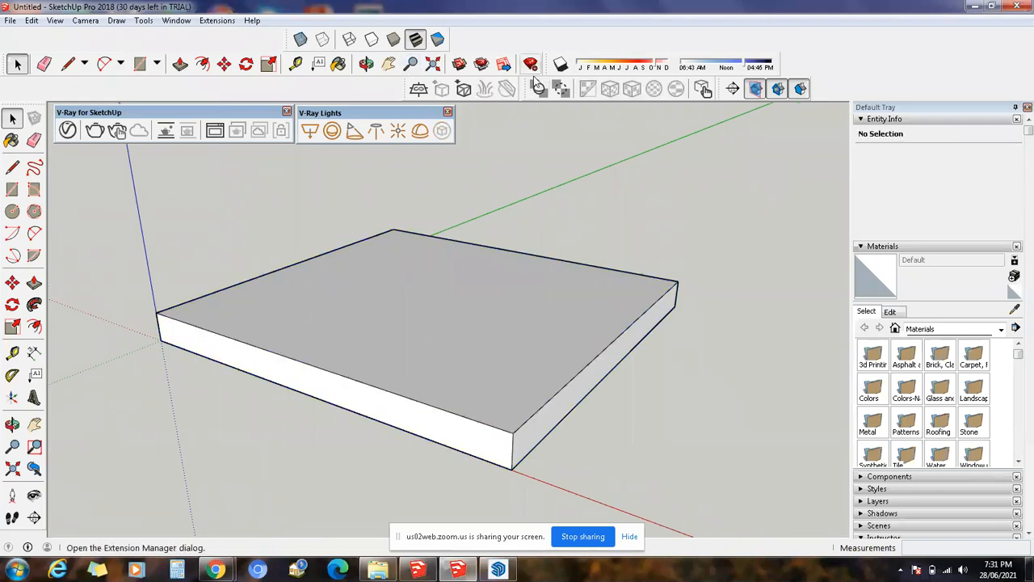
pyautogui.click(560, 65)
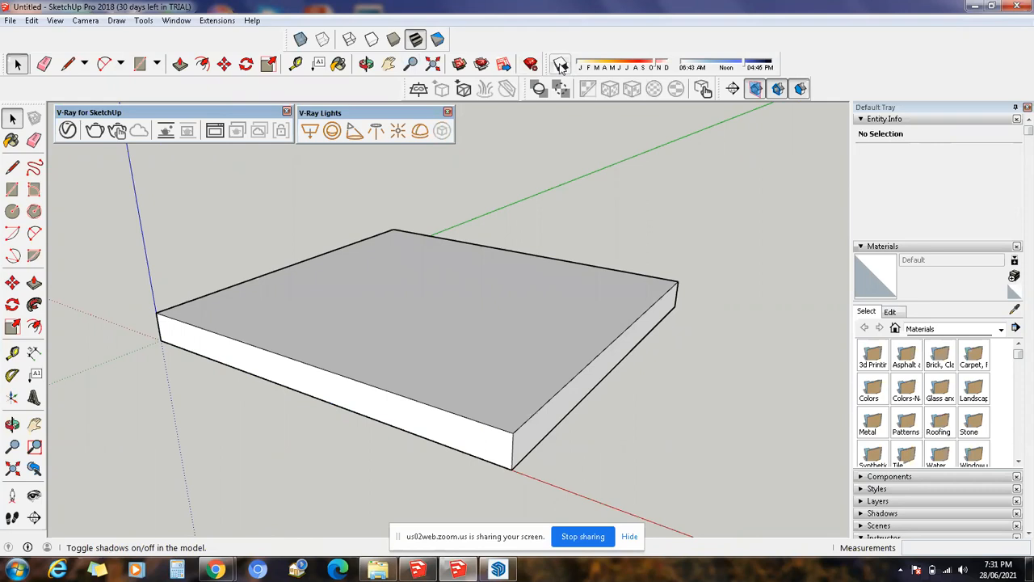
pyautogui.click(561, 65)
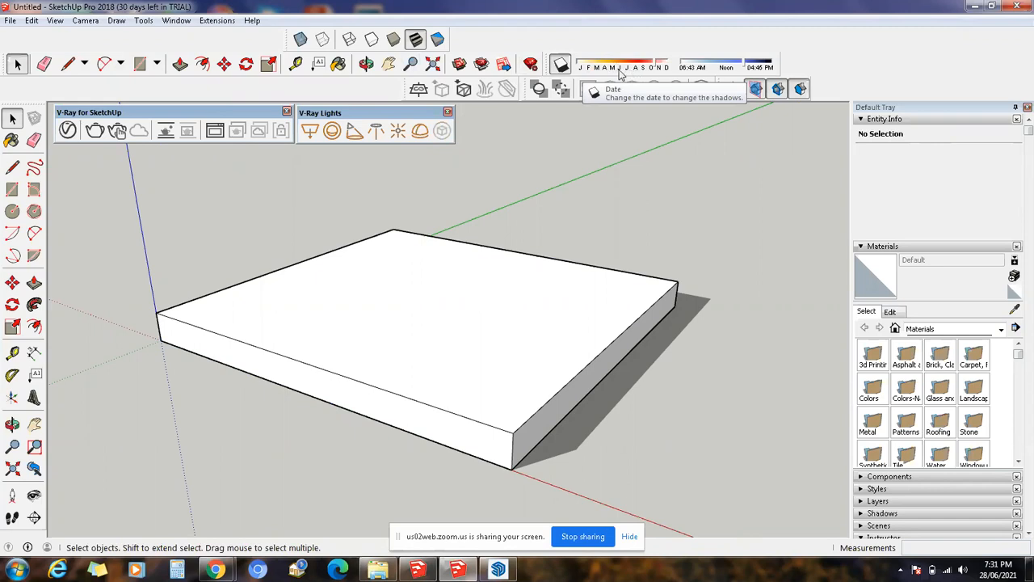
# - Set the shadow date to about June and the time to early morning, close to 04:37 AM
pyautogui.moveTo(656, 68); pyautogui.dragTo(621, 71)
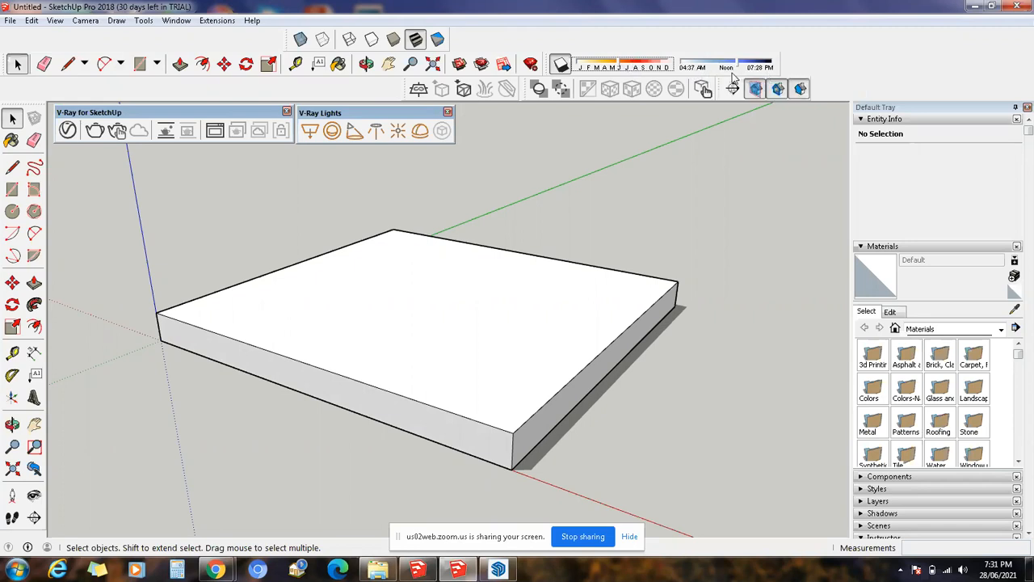
pyautogui.moveTo(737, 68); pyautogui.dragTo(692, 70)
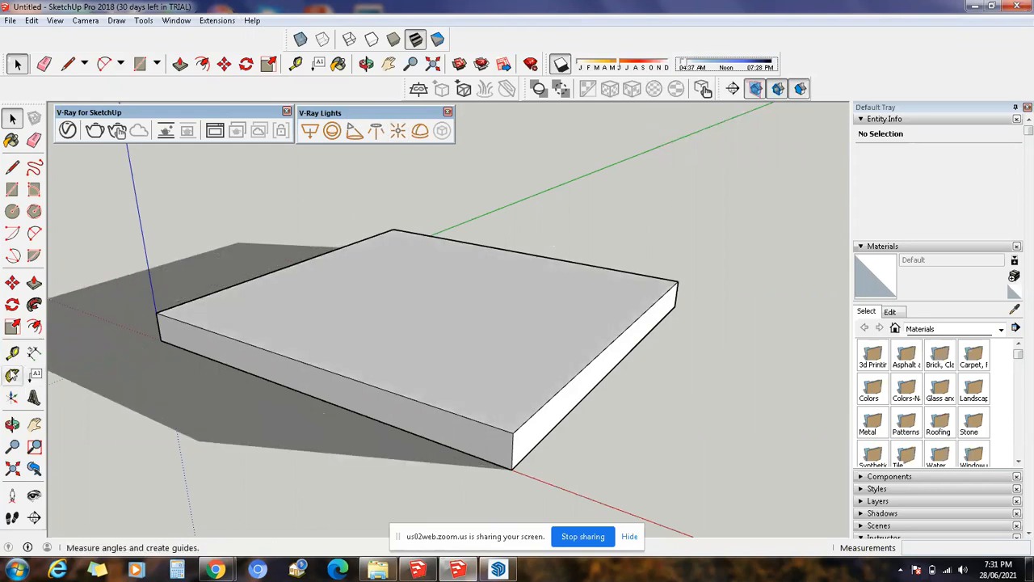
pyautogui.click(34, 424)
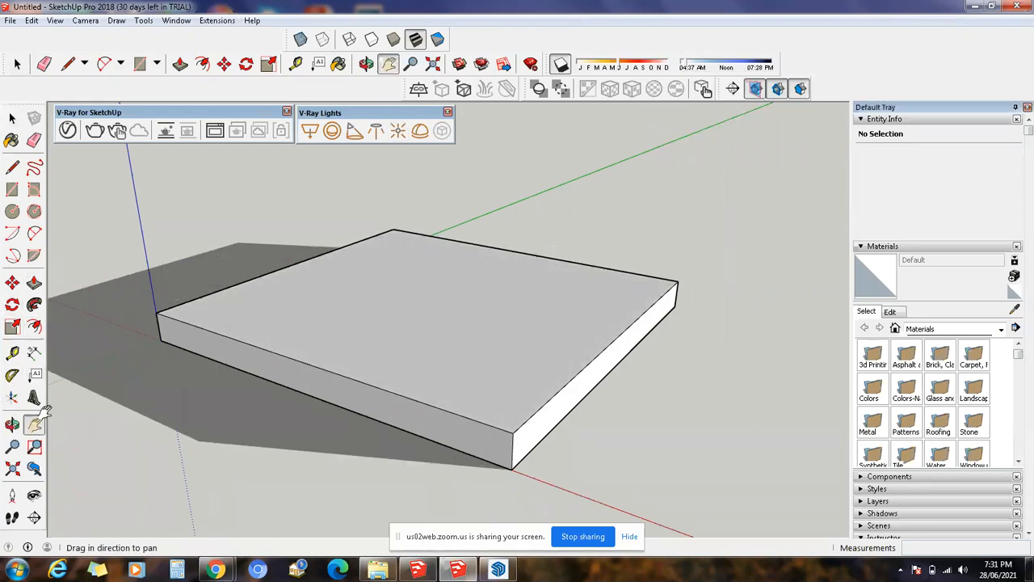
pyautogui.moveTo(196, 350); pyautogui.dragTo(436, 312)
pyautogui.scroll(-2, 437, 312)
pyautogui.moveTo(501, 302); pyautogui.dragTo(461, 411)
pyautogui.scroll(-2, 481, 299)
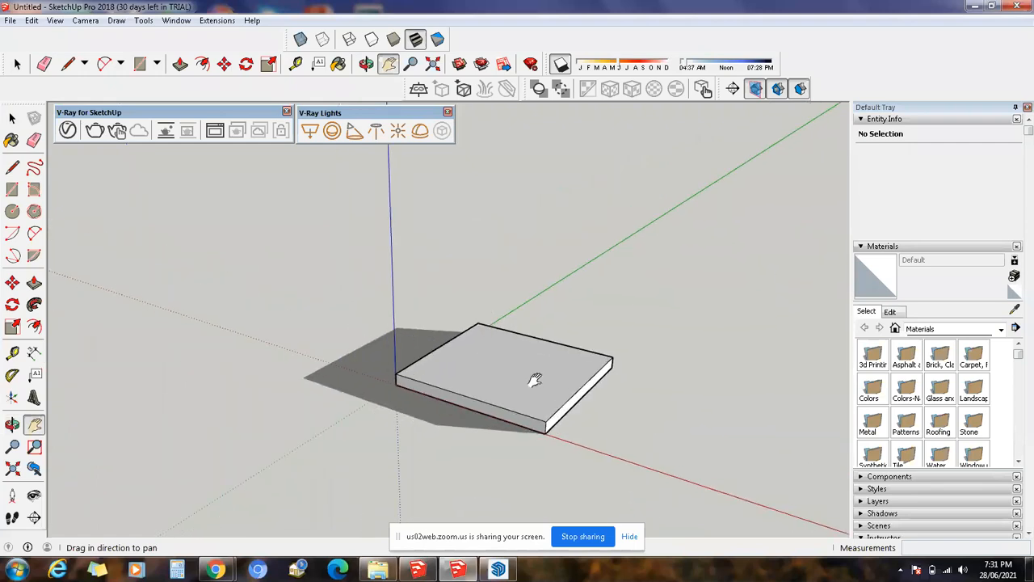
# - Zoom in on the slab, leave the Pan tool, and toggle the model's shadows off and back on
pyautogui.scroll(1, 535, 380)
pyautogui.scroll(1, 535, 400)
pyautogui.rightClick(546, 294)
pyautogui.click(564, 305)
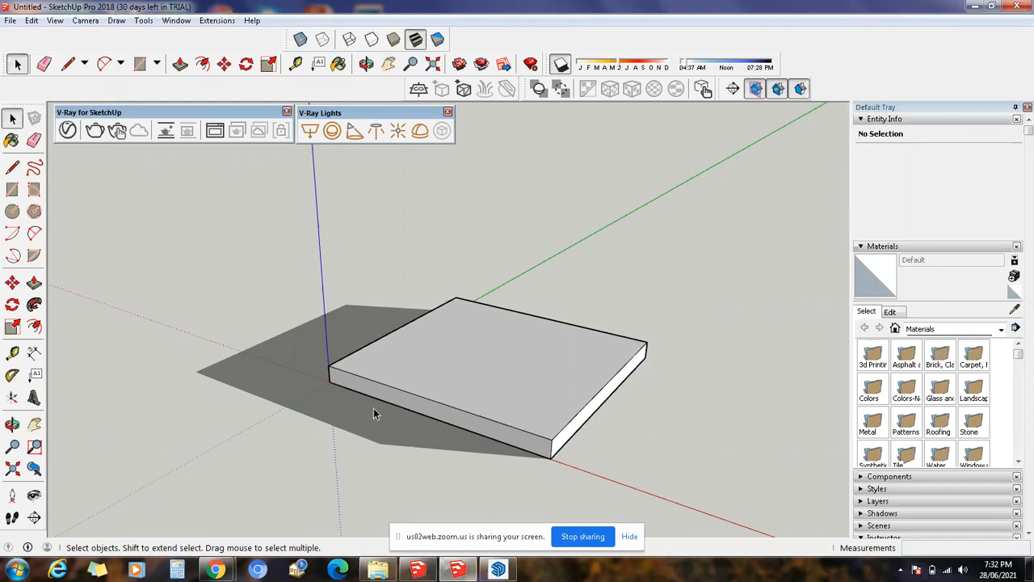
pyautogui.click(563, 64)
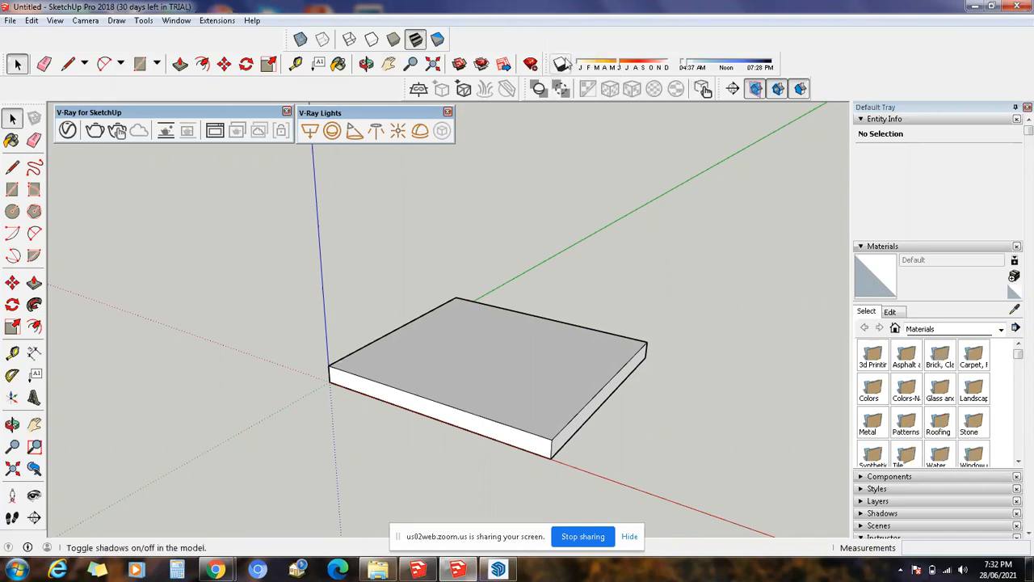
pyautogui.click(560, 64)
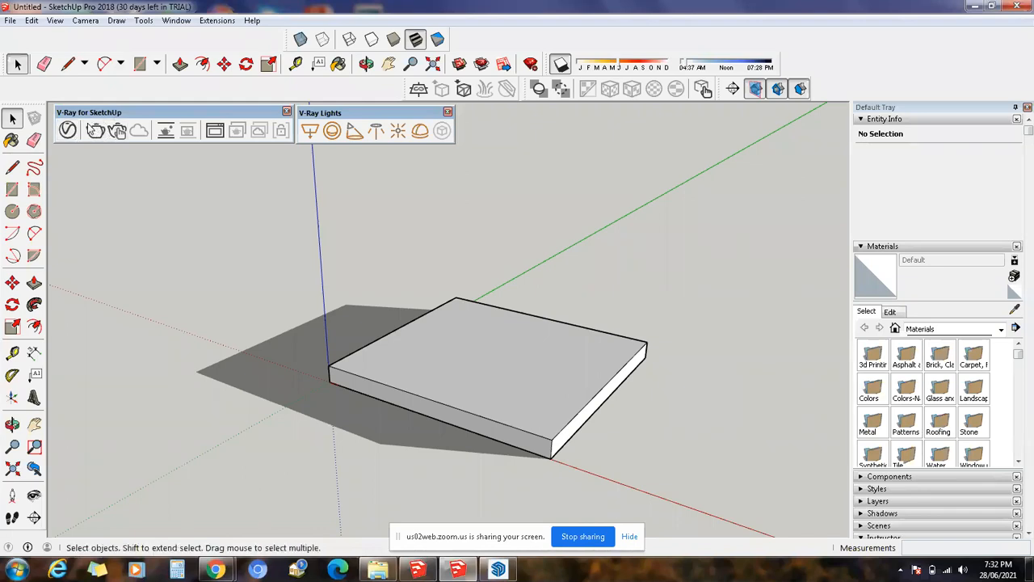
# - Render the slab with V-Ray and close the frame buffer
pyautogui.click(95, 131)
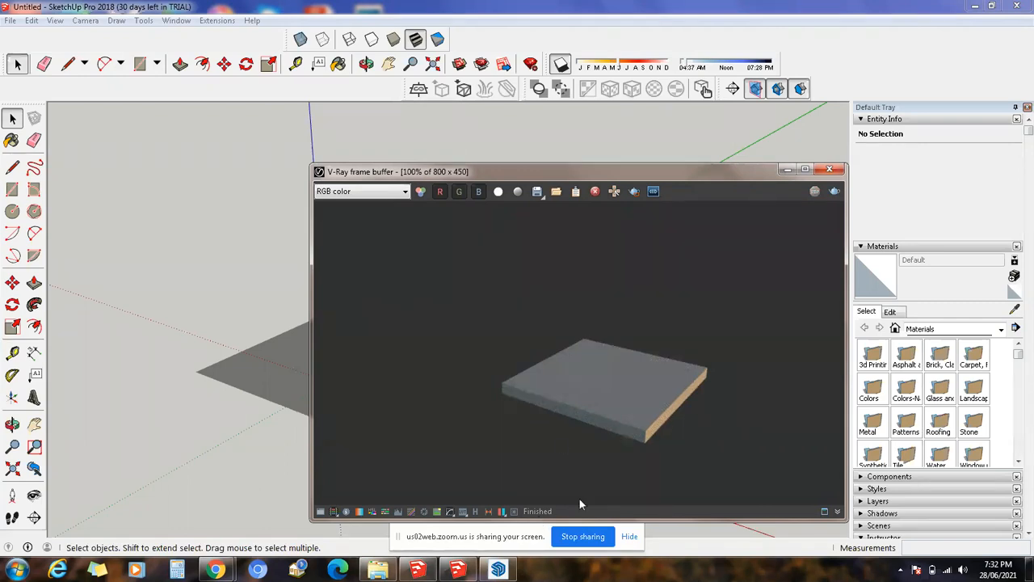
pyautogui.click(829, 169)
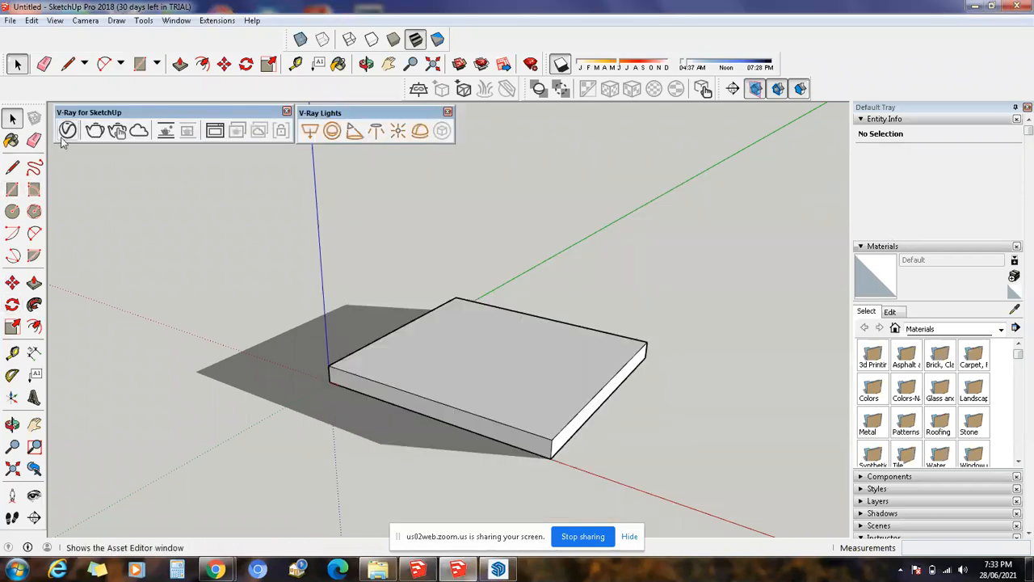
# - Open the V-Ray Asset Editor, show only its materials, and move it aside so the slab can be seen and selected
pyautogui.scroll(2, 570, 506)
pyautogui.scroll(2, 569, 505)
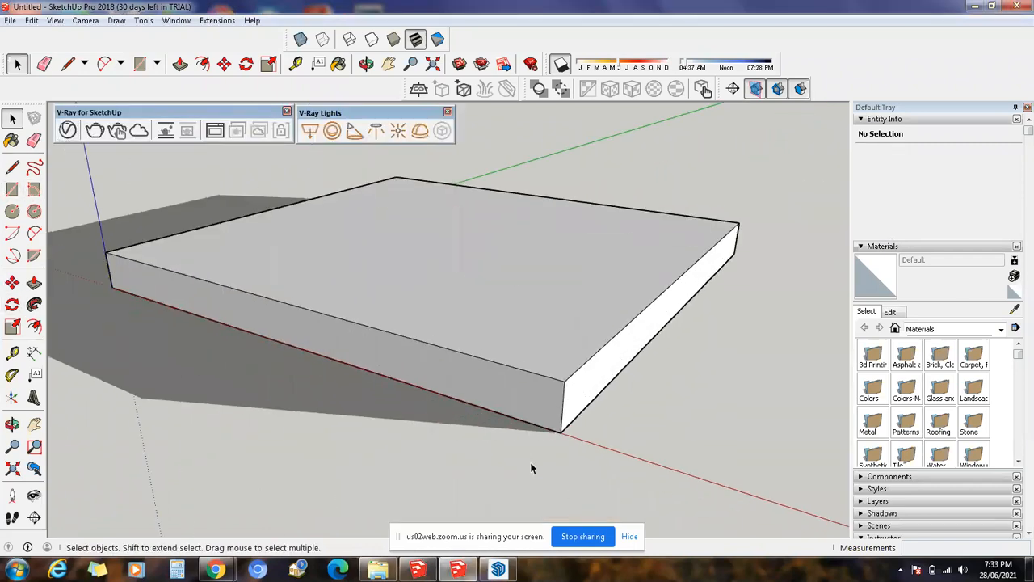
pyautogui.click(67, 131)
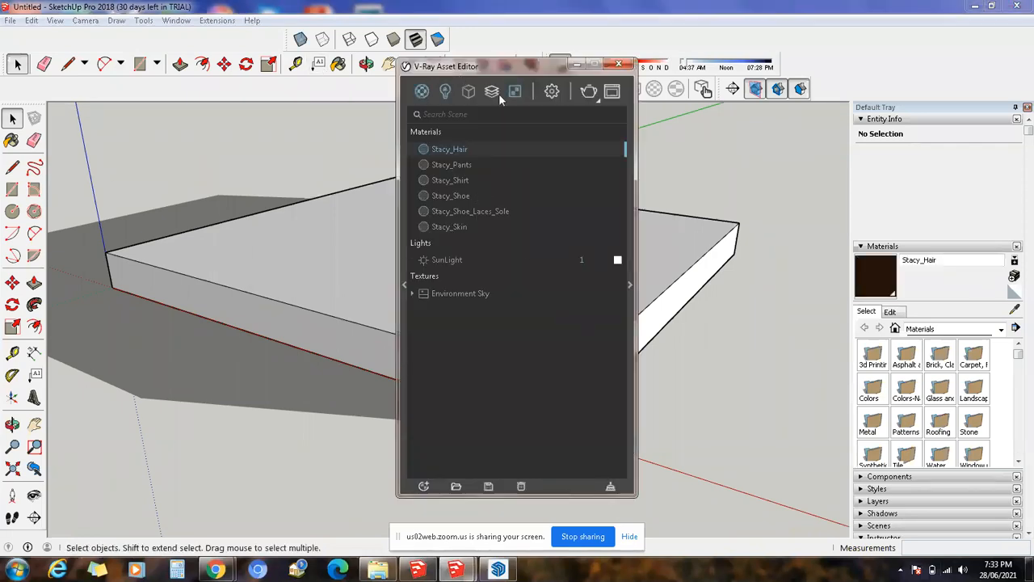
pyautogui.click(421, 93)
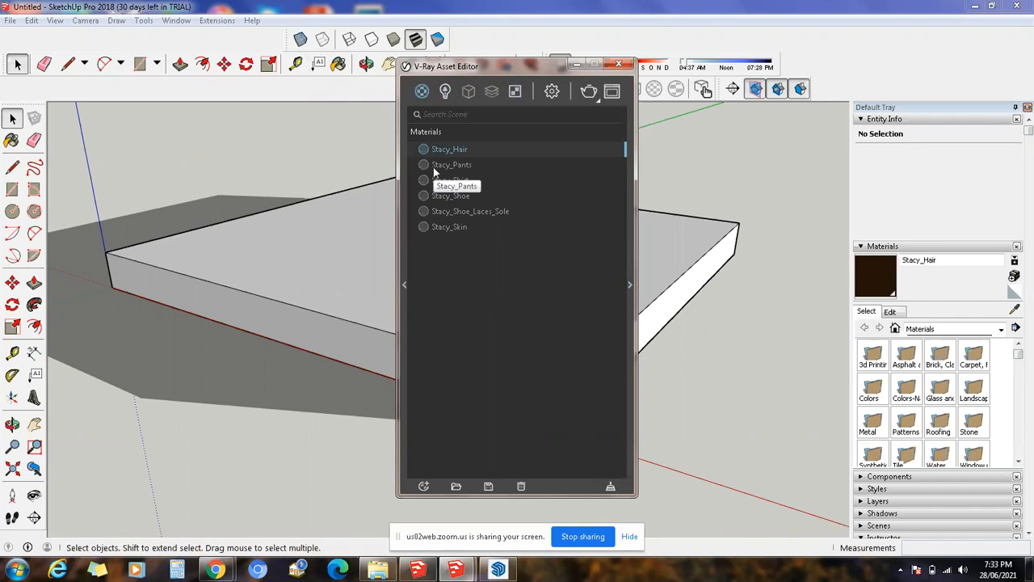
pyautogui.moveTo(449, 69); pyautogui.dragTo(130, 136)
pyautogui.click(411, 233)
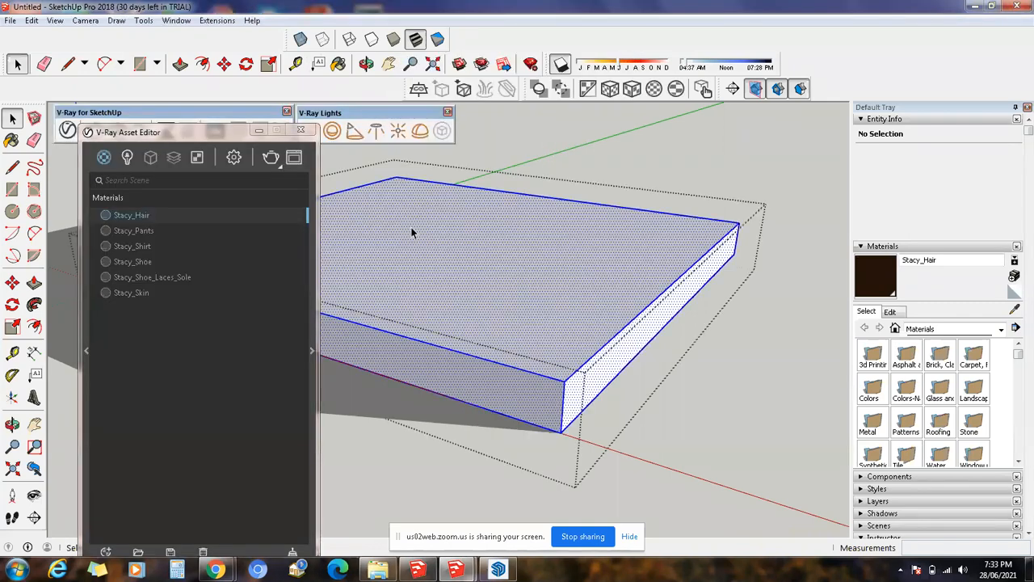
pyautogui.scroll(-1, 651, 332)
pyautogui.click(809, 379)
pyautogui.scroll(1, 604, 337)
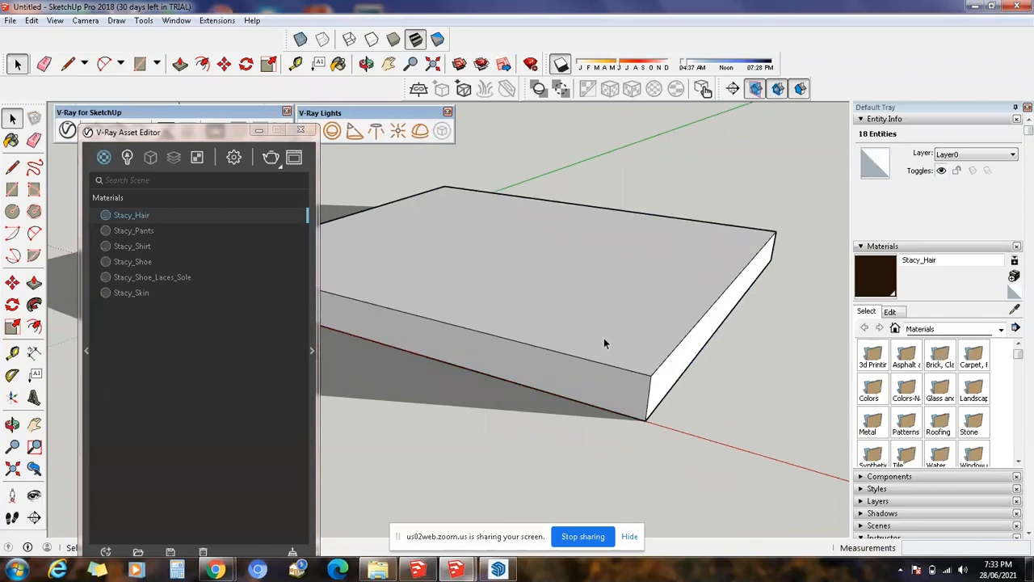
# - Paint the whole slab with the Beadboard material from the Brick, Cladding and Siding collection
pyautogui.click(1001, 329)
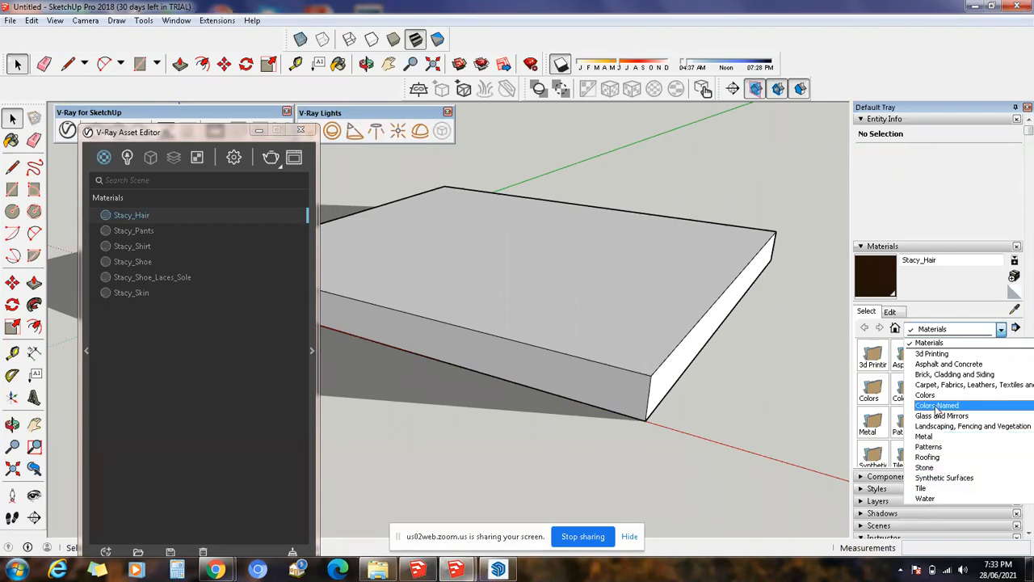
pyautogui.scroll(1, 936, 485)
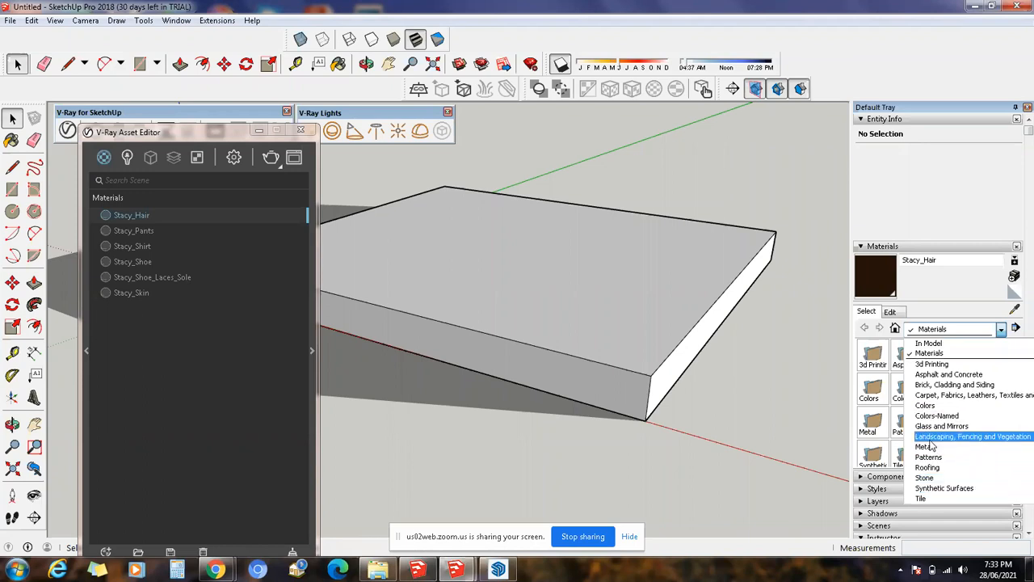
pyautogui.click(934, 384)
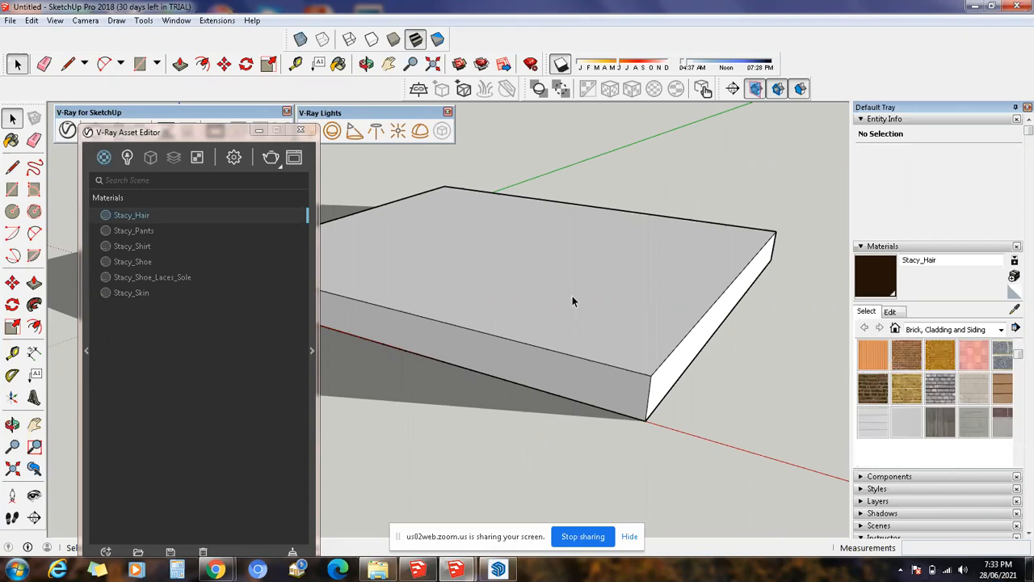
pyautogui.click(873, 354)
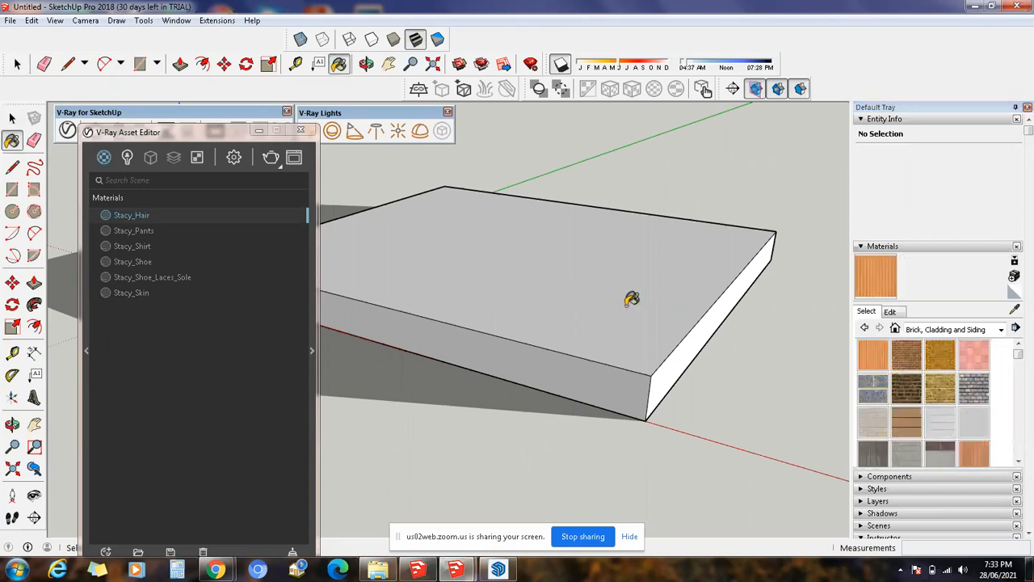
pyautogui.click(626, 300)
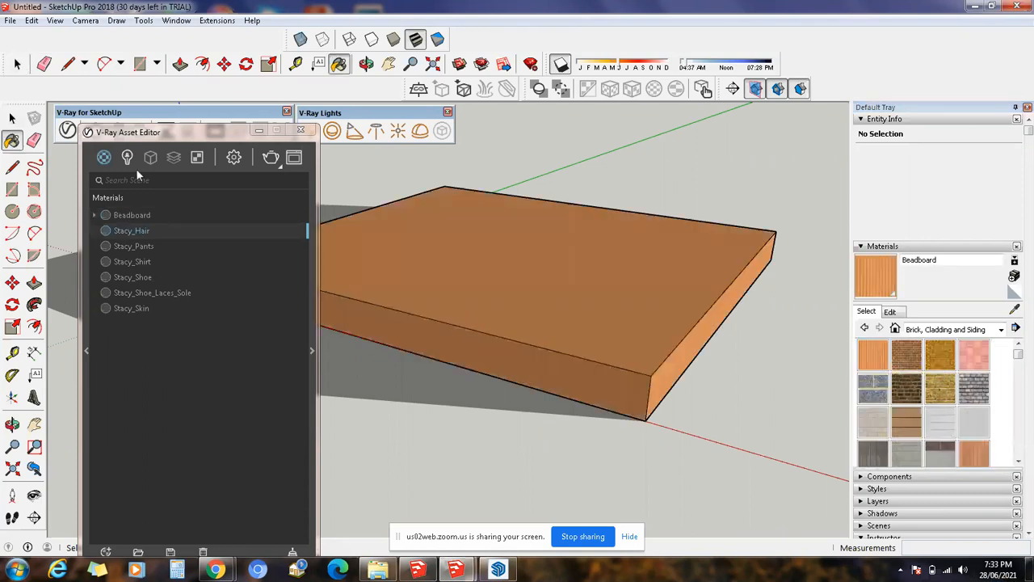
# - Repaint the slab with Field Rectangle Tile from the Tile collection and open that material's colour and texture settings
pyautogui.click(1001, 329)
pyautogui.click(960, 467)
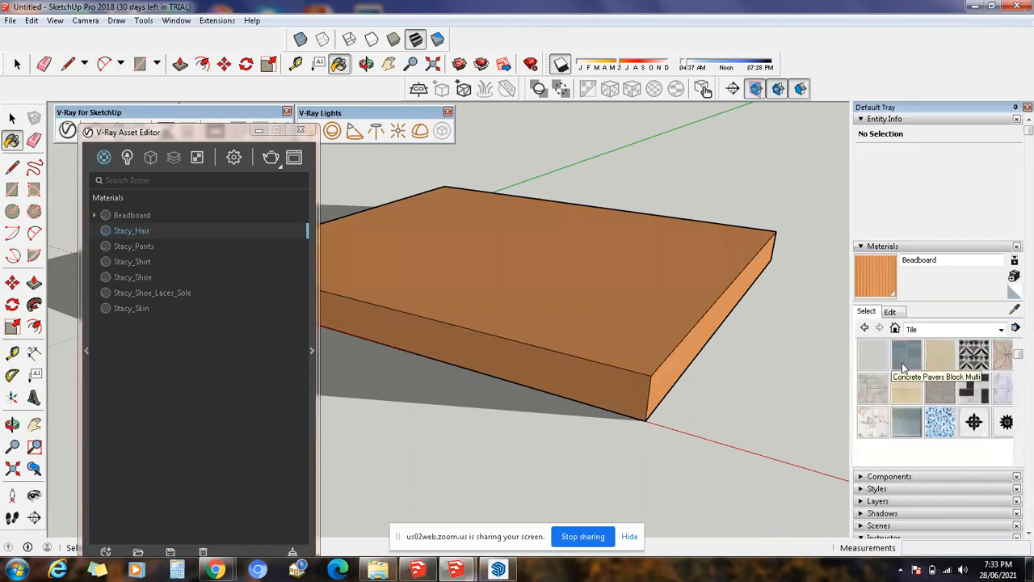
pyautogui.click(907, 390)
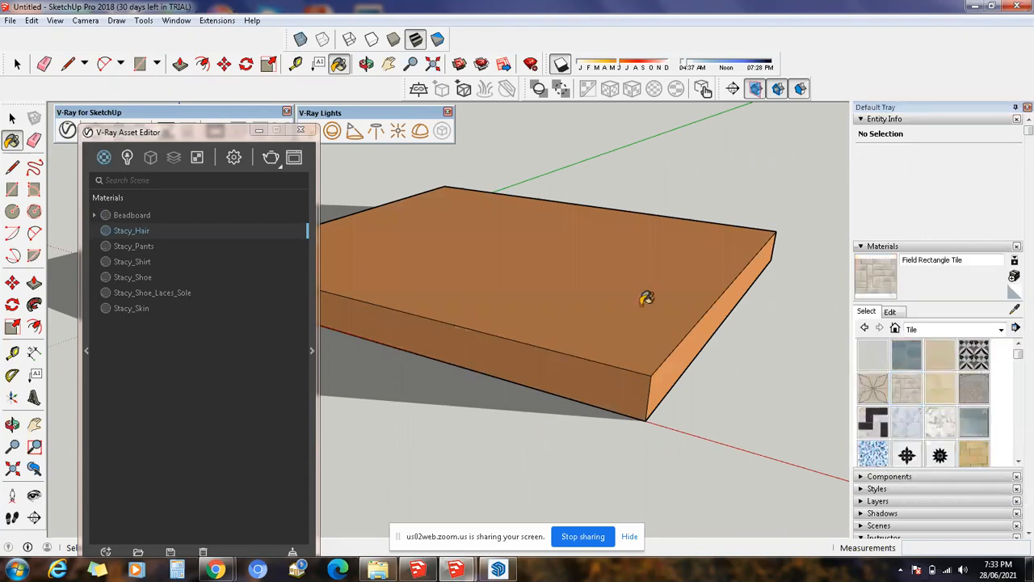
pyautogui.click(646, 297)
pyautogui.scroll(-3, 863, 346)
pyautogui.click(890, 312)
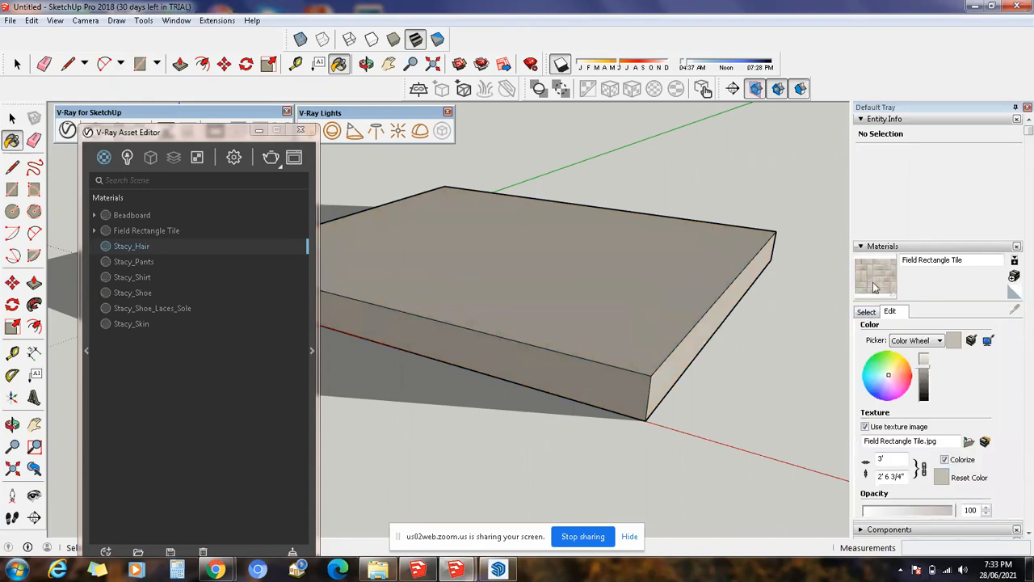
pyautogui.scroll(-3, 903, 372)
# - Return to the Select tool and turn off the model's shadows
pyautogui.click(12, 118)
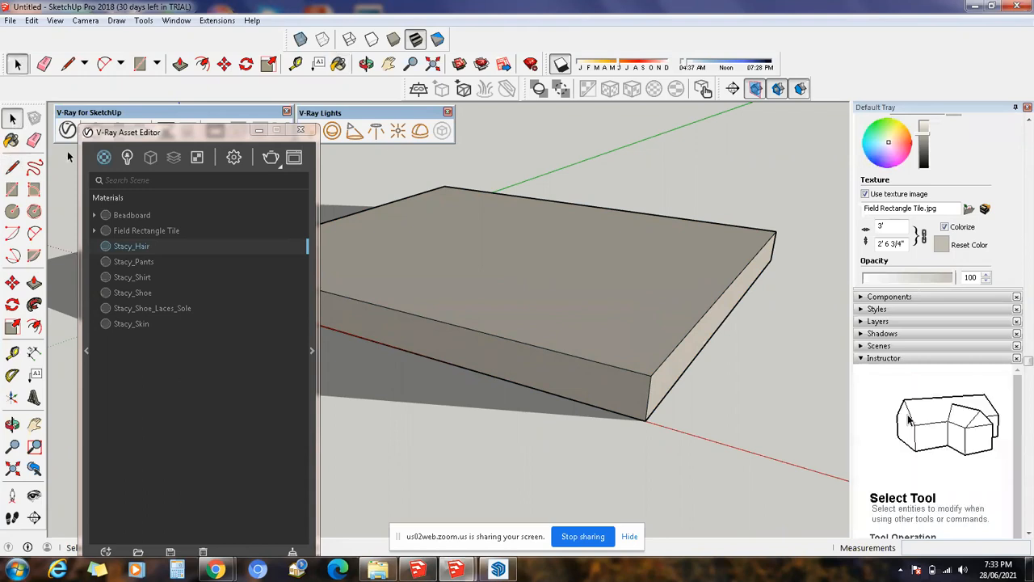
pyautogui.click(563, 65)
pyautogui.scroll(-2, 684, 358)
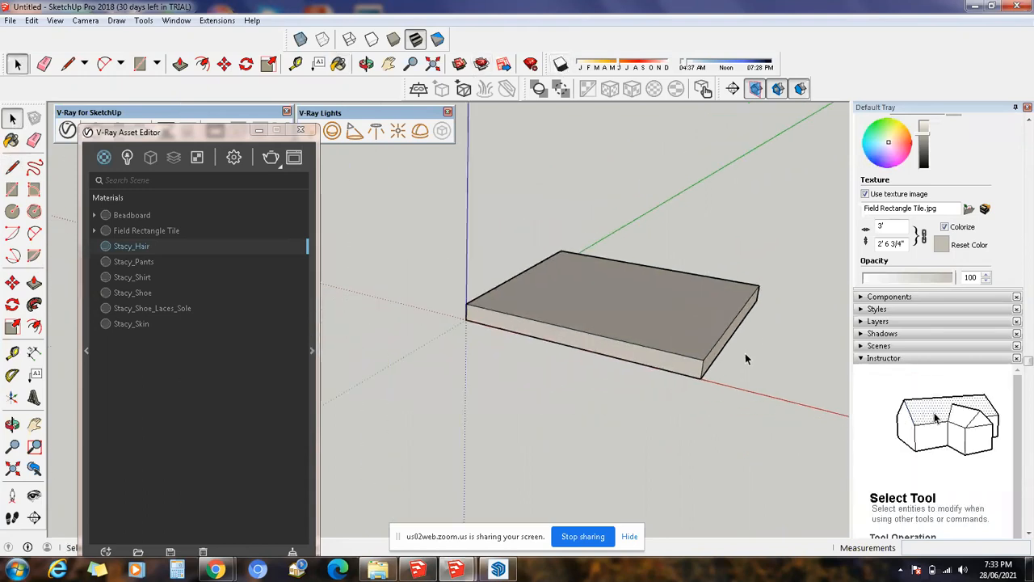
# - Select the slab and paint it with Color B05 from the Colors collection
pyautogui.scroll(2, 623, 316)
pyautogui.scroll(3, 781, 300)
pyautogui.tripleClick(776, 295)
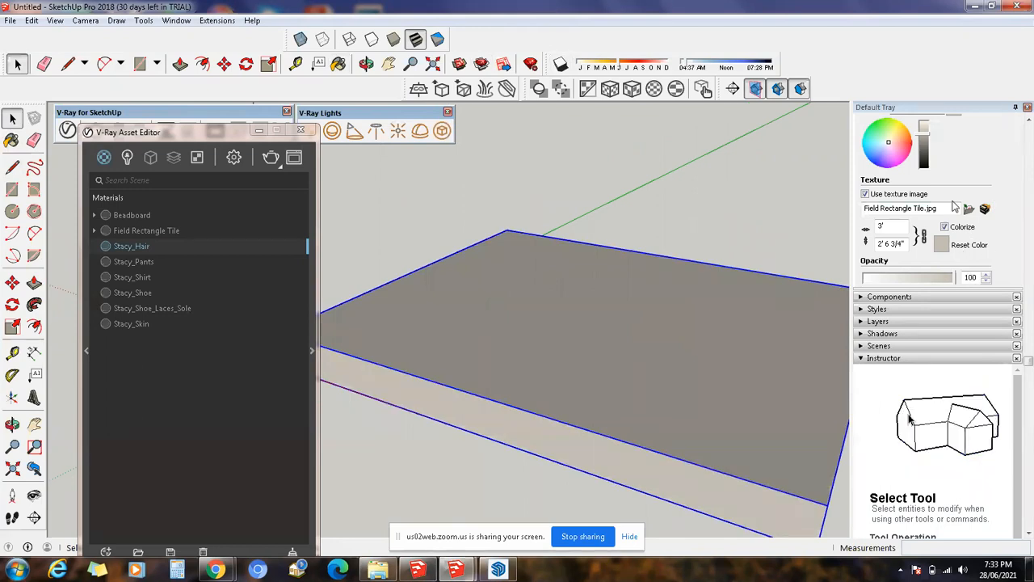
pyautogui.scroll(3, 933, 228)
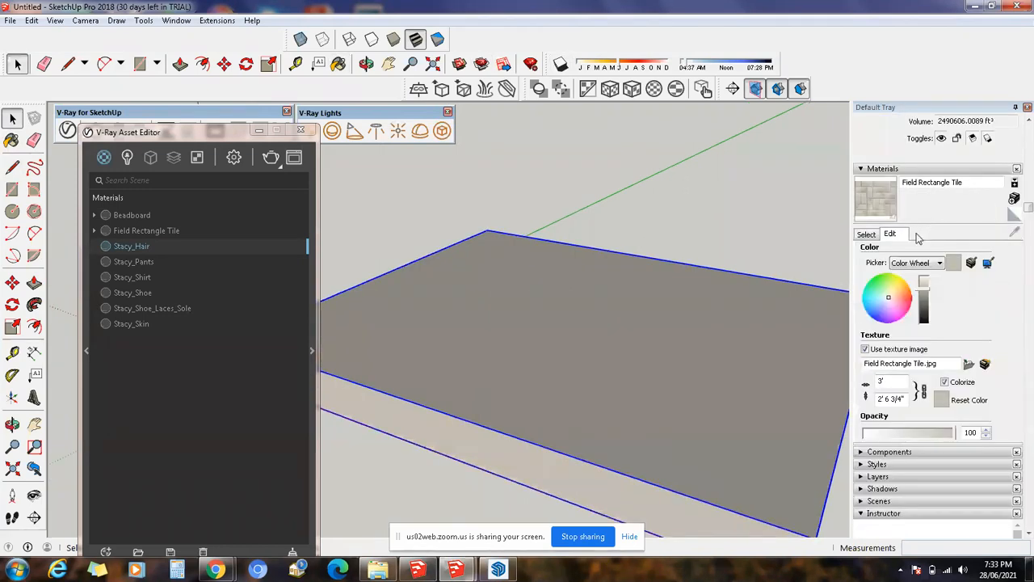
pyautogui.click(866, 233)
pyautogui.click(1000, 252)
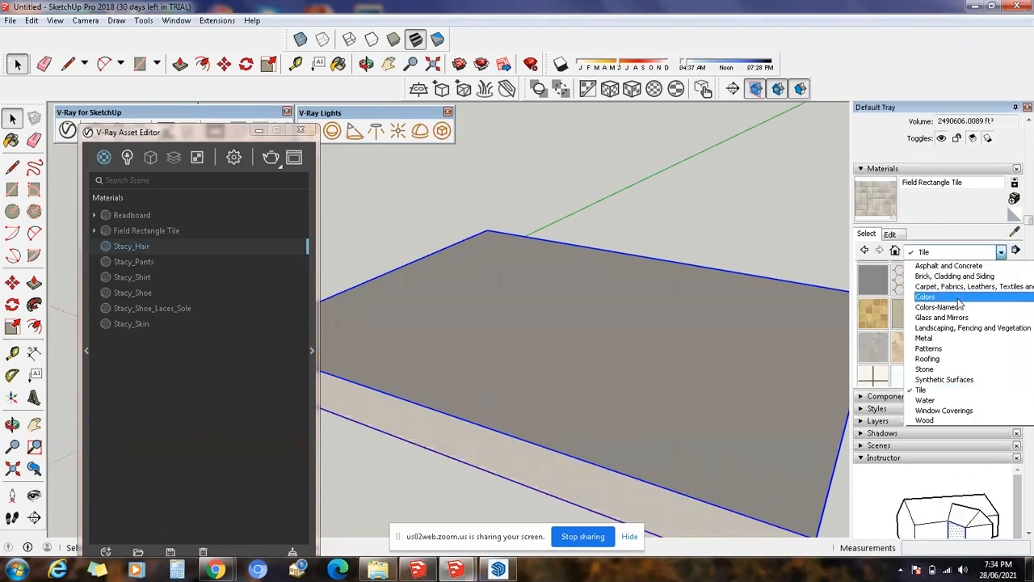
pyautogui.click(960, 296)
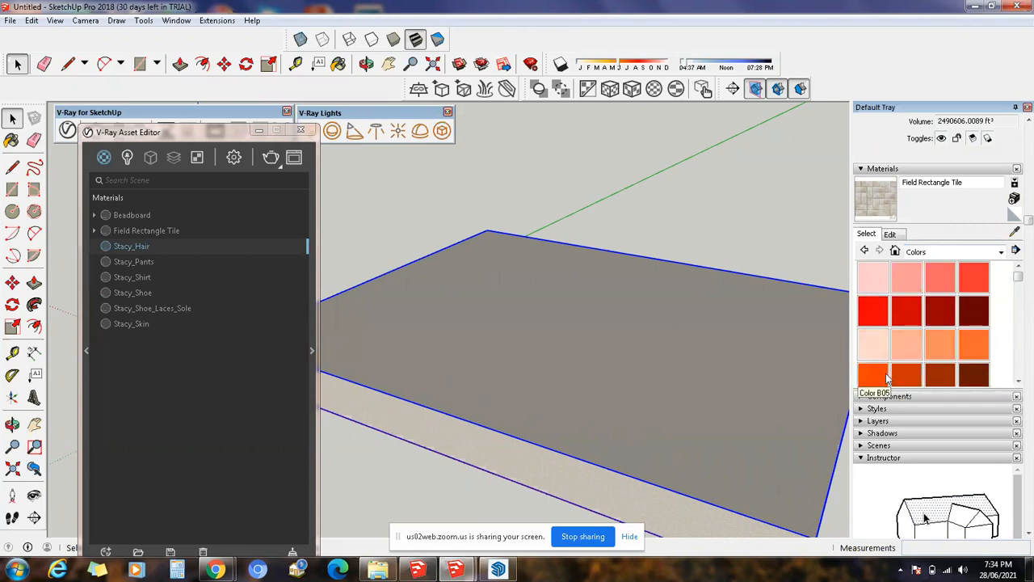
pyautogui.click(888, 378)
pyautogui.click(670, 369)
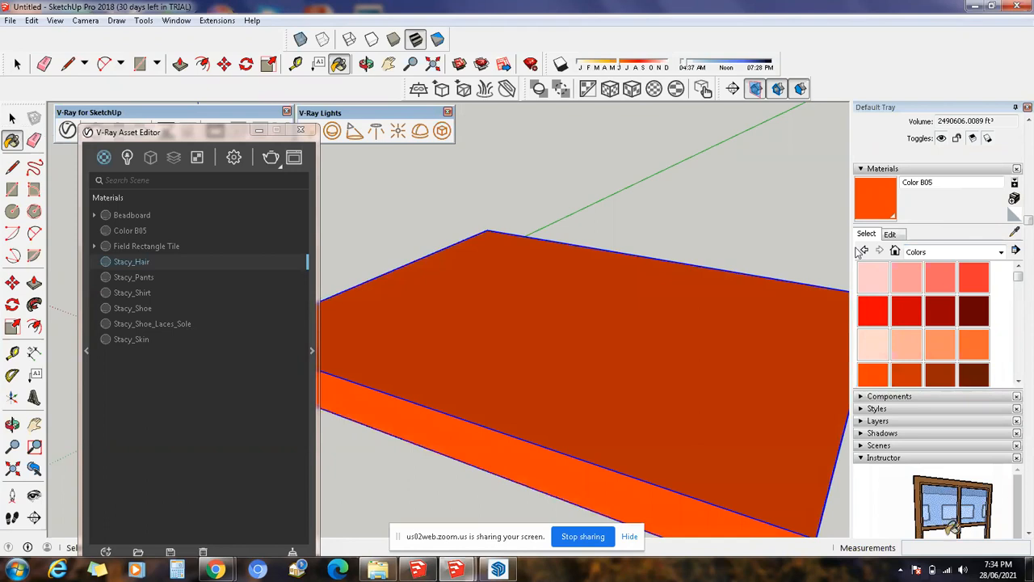
# - Repaint the slab with Color B03 and deselect it
pyautogui.click(942, 345)
pyautogui.click(743, 349)
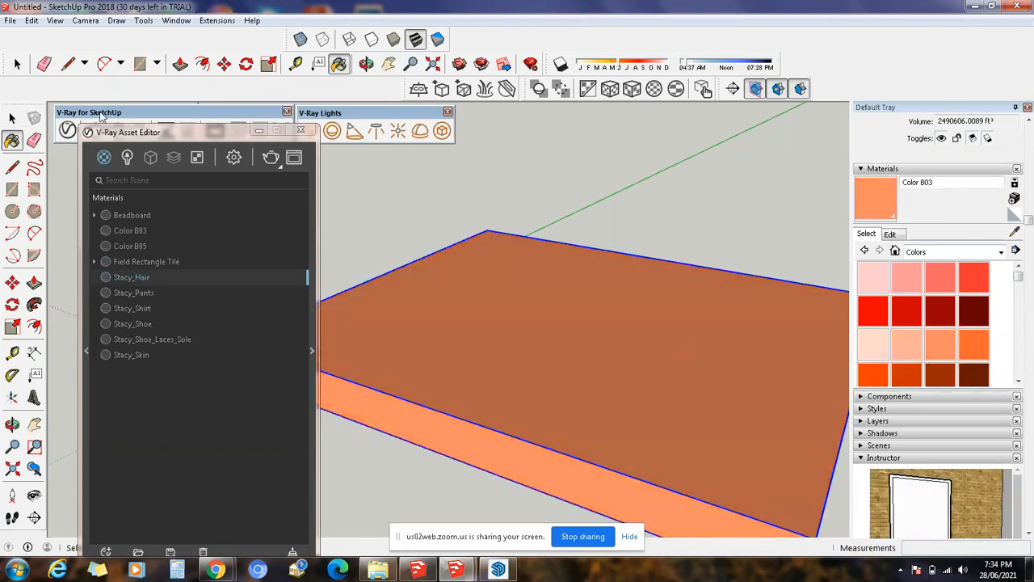
pyautogui.click(12, 117)
pyautogui.click(433, 191)
pyautogui.scroll(-2, 433, 192)
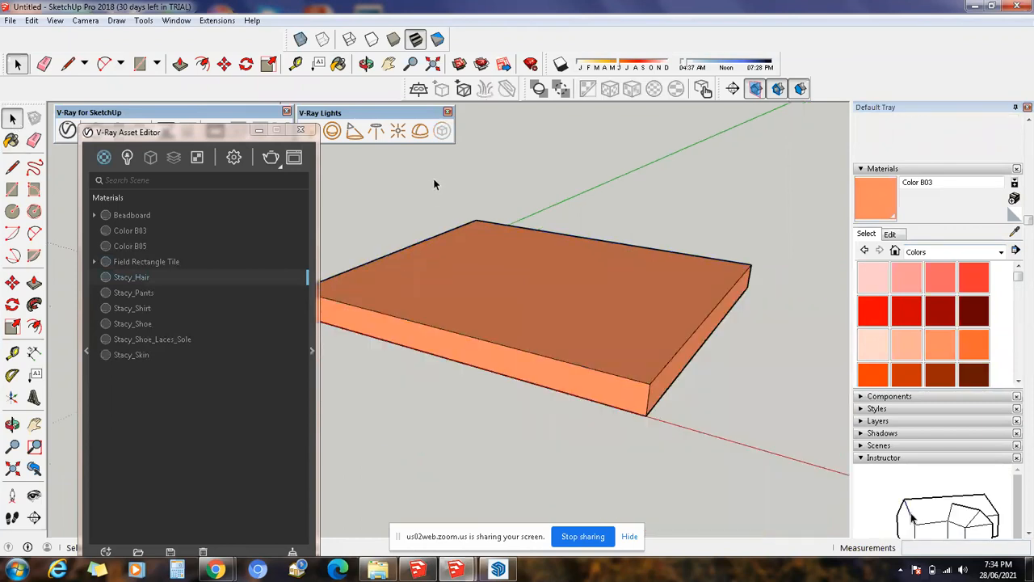
pyautogui.scroll(3, 431, 244)
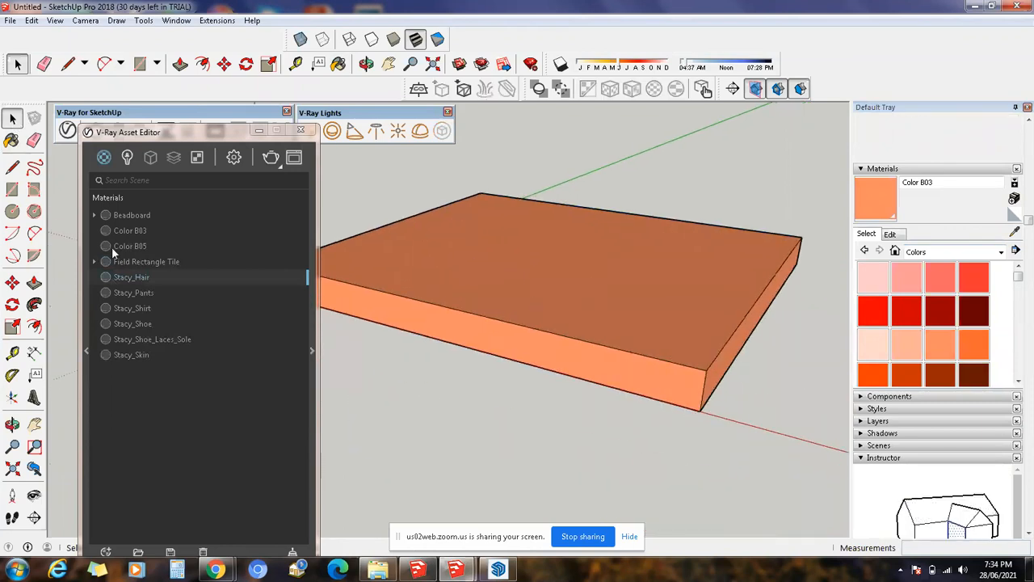
# - Reposition the V-Ray Asset Editor, expand the Stacy_Hair material's settings, and lighten its brown diffuse colour
pyautogui.moveTo(150, 132); pyautogui.dragTo(229, 84)
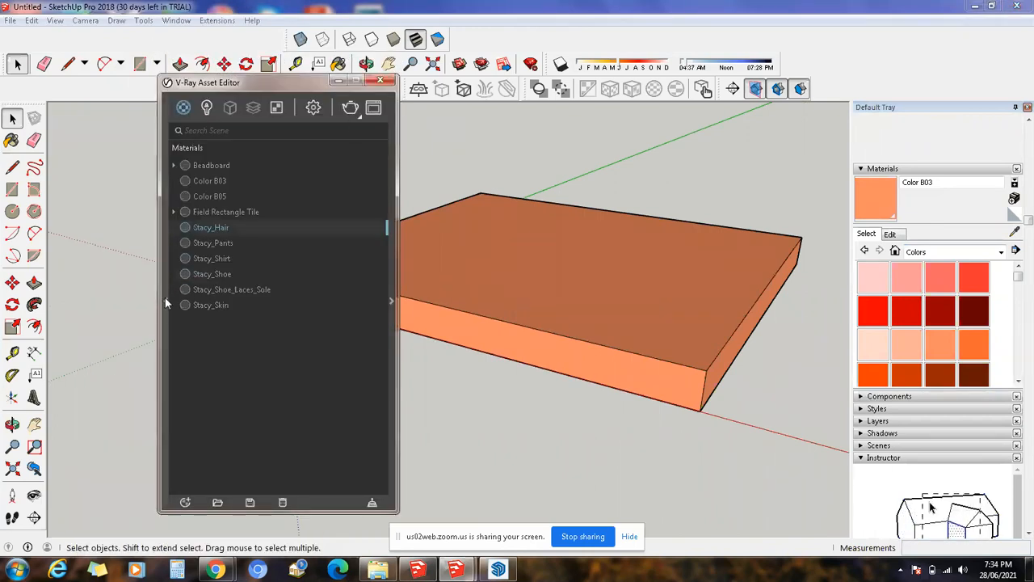
pyautogui.click(393, 301)
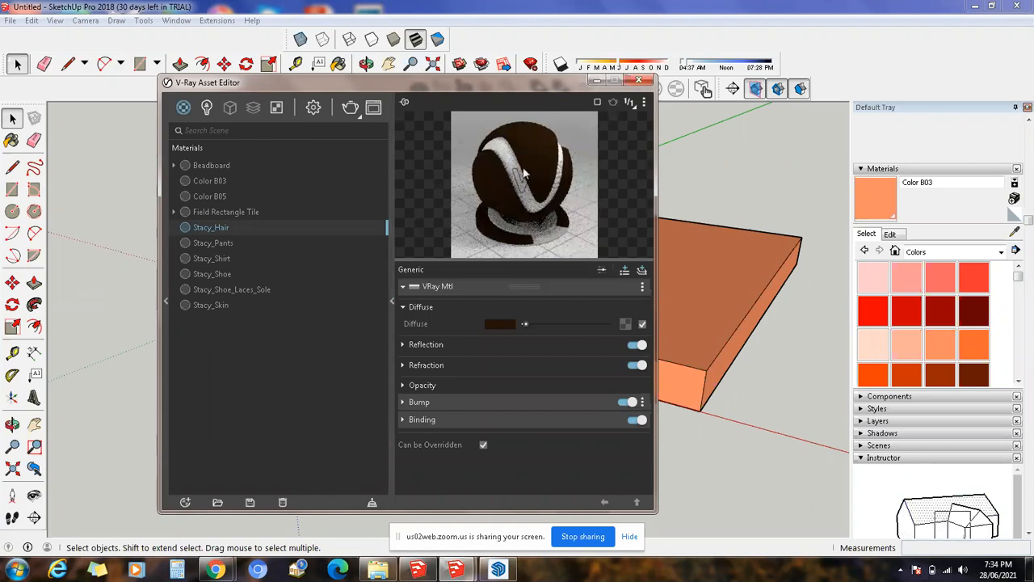
pyautogui.moveTo(526, 326)
pyautogui.mouseDown()
pyautogui.moveTo(555, 326)
pyautogui.moveTo(529, 328)
pyautogui.mouseUp()
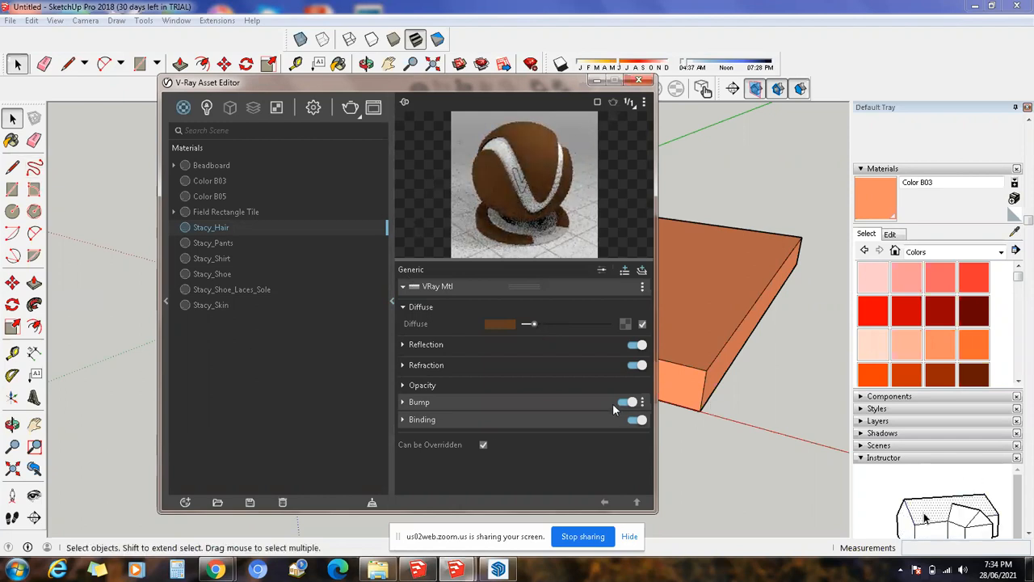
# - View the V-Ray material library in the Asset Editor, and hide both the library and the Stacy_Hair settings again
pyautogui.click(165, 304)
pyautogui.moveTo(184, 87); pyautogui.dragTo(336, 92)
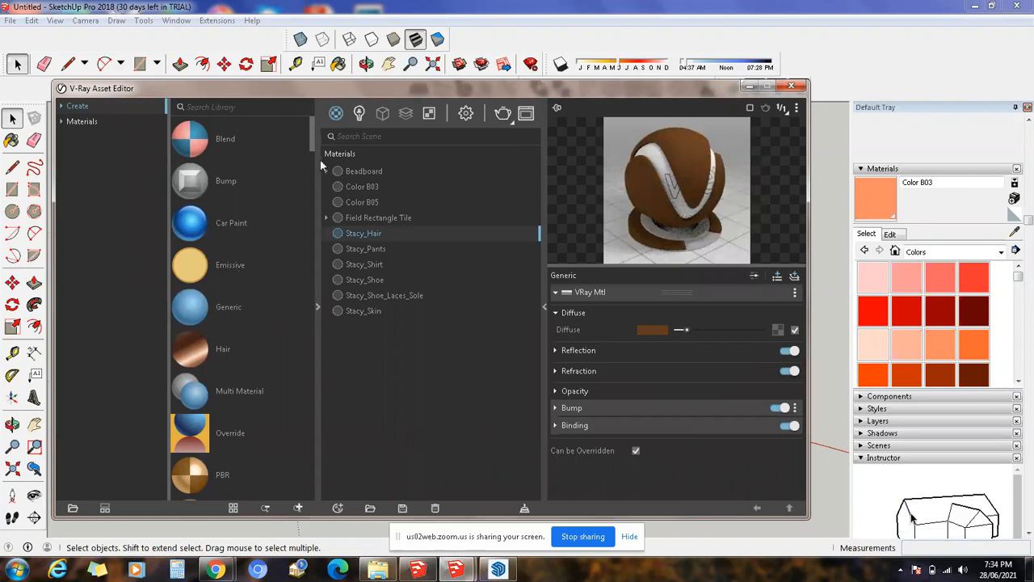
pyautogui.click(319, 305)
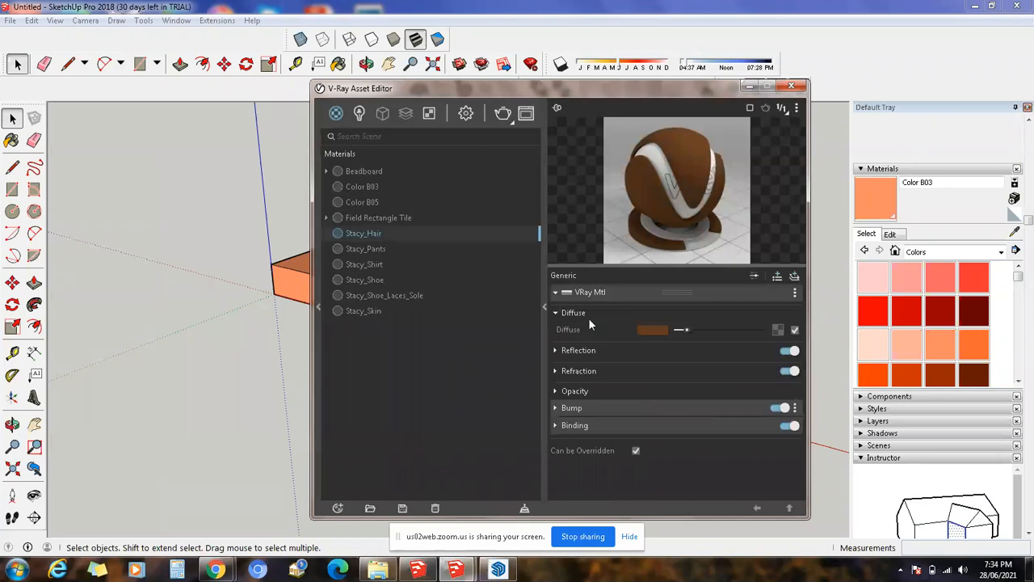
pyautogui.click(547, 310)
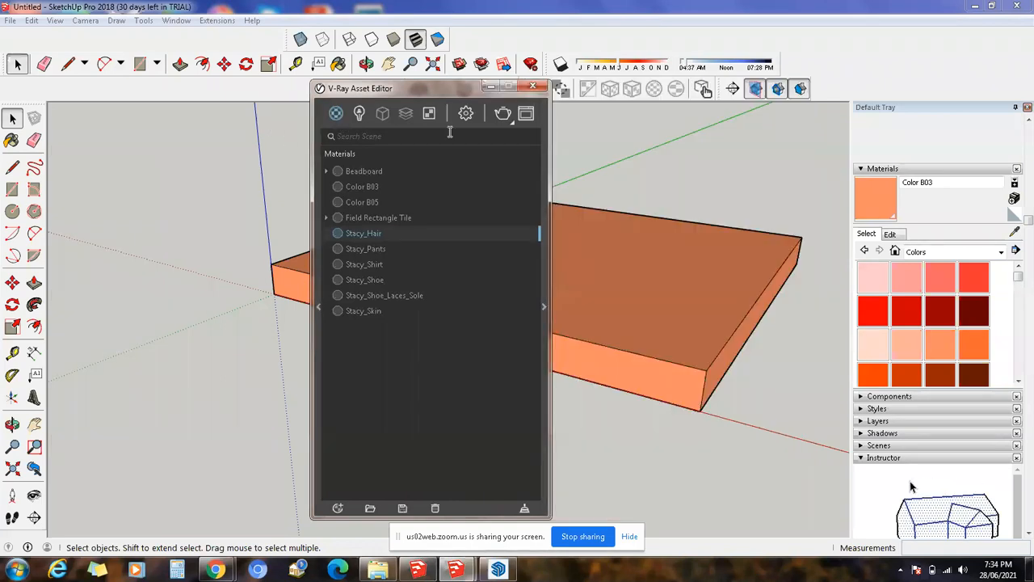
# - Render the orange slab with V-Ray from the Asset Editor
pyautogui.click(503, 112)
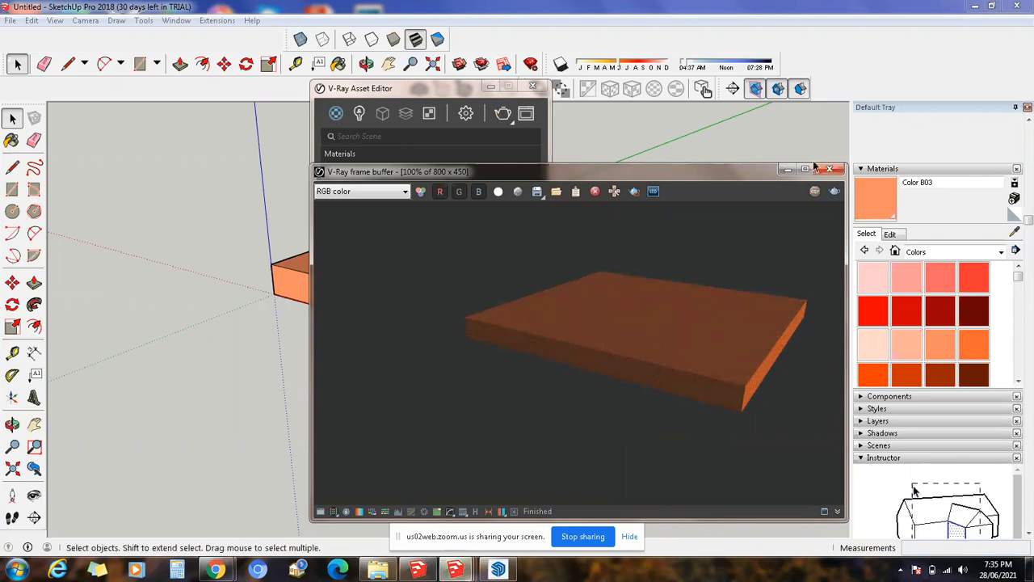
# - Close the finished render window and examine the material types in the V-Ray Asset Editor's library
pyautogui.moveTo(814, 168); pyautogui.dragTo(842, 139)
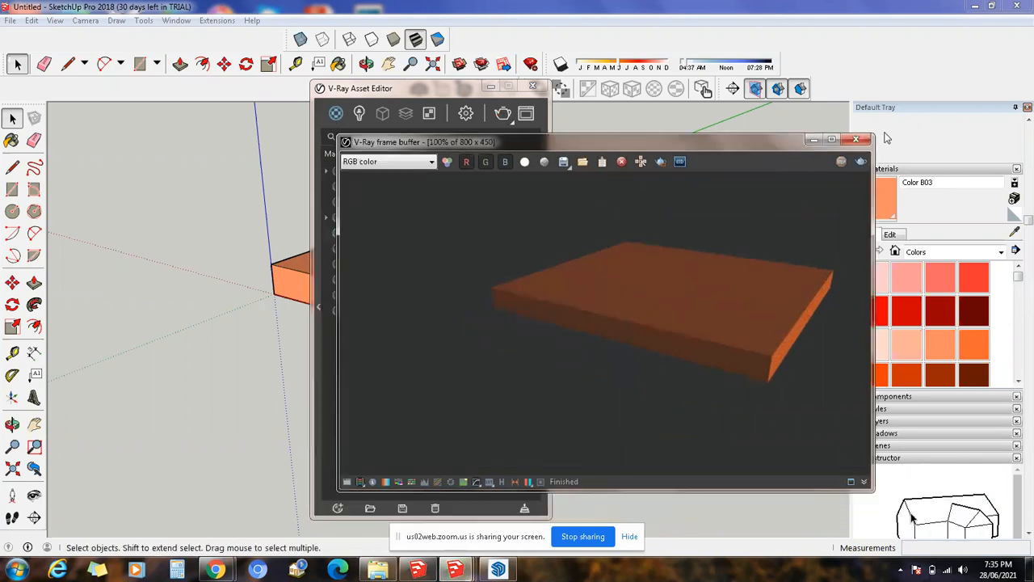
pyautogui.click(856, 139)
pyautogui.click(318, 306)
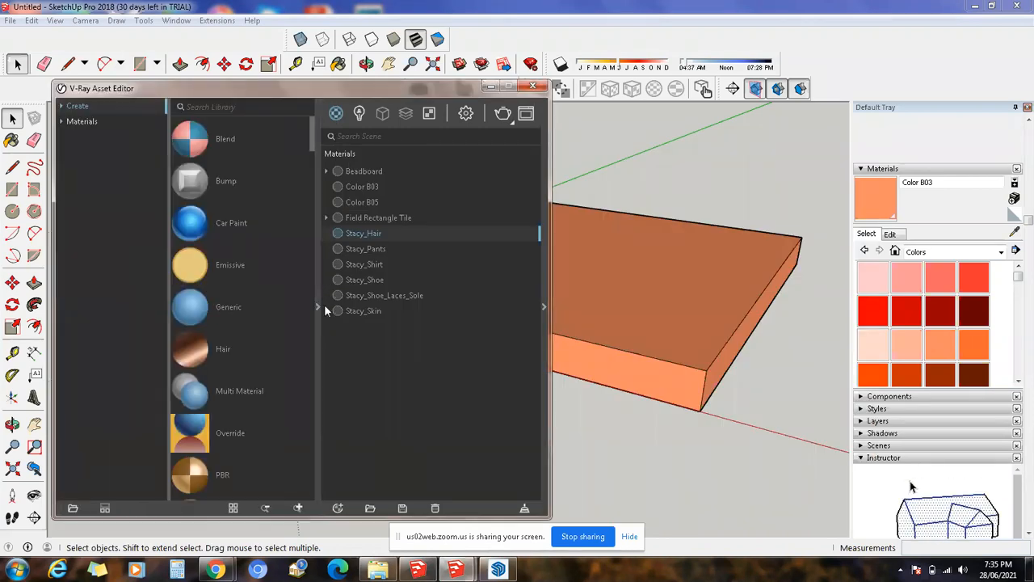
pyautogui.moveTo(310, 141); pyautogui.dragTo(312, 153)
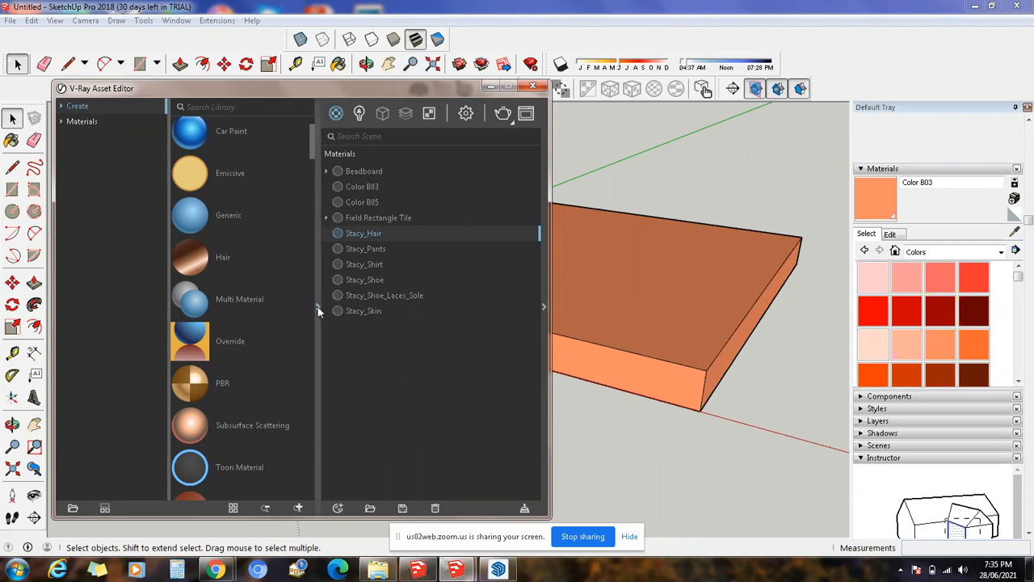
pyautogui.moveTo(312, 145)
pyautogui.mouseDown()
pyautogui.moveTo(334, 208)
pyautogui.moveTo(321, 492)
pyautogui.moveTo(299, 260)
pyautogui.moveTo(310, 184)
pyautogui.mouseUp()
pyautogui.scroll(4, 312, 189)
pyautogui.scroll(2, 314, 231)
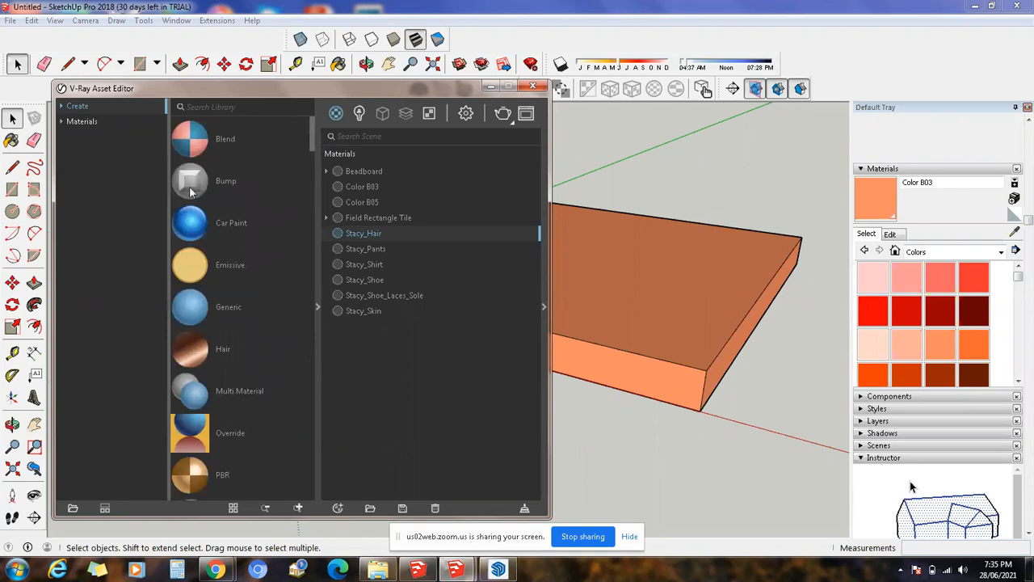
# - Paint the orange slab with the Stacy_Hair material
pyautogui.click(346, 234)
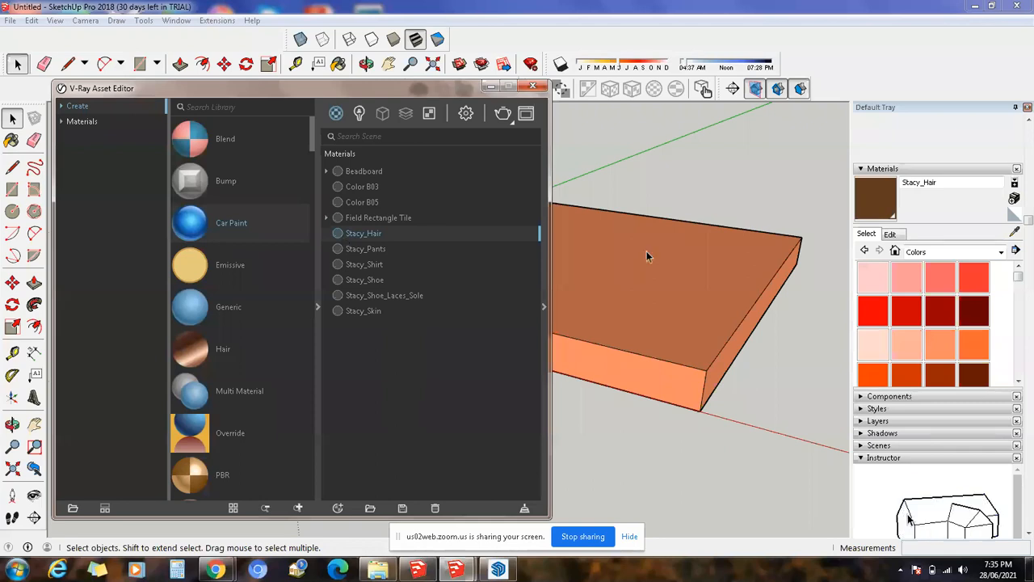
pyautogui.click(885, 189)
pyautogui.click(693, 265)
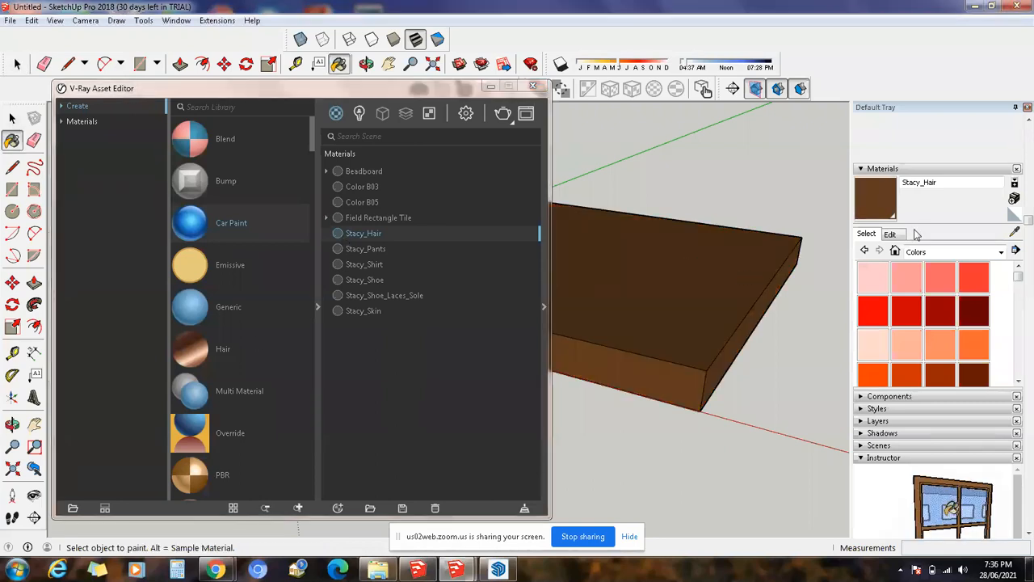
# - Repaint the slab with the Stacy_Pants material
pyautogui.click(353, 249)
pyautogui.click(879, 198)
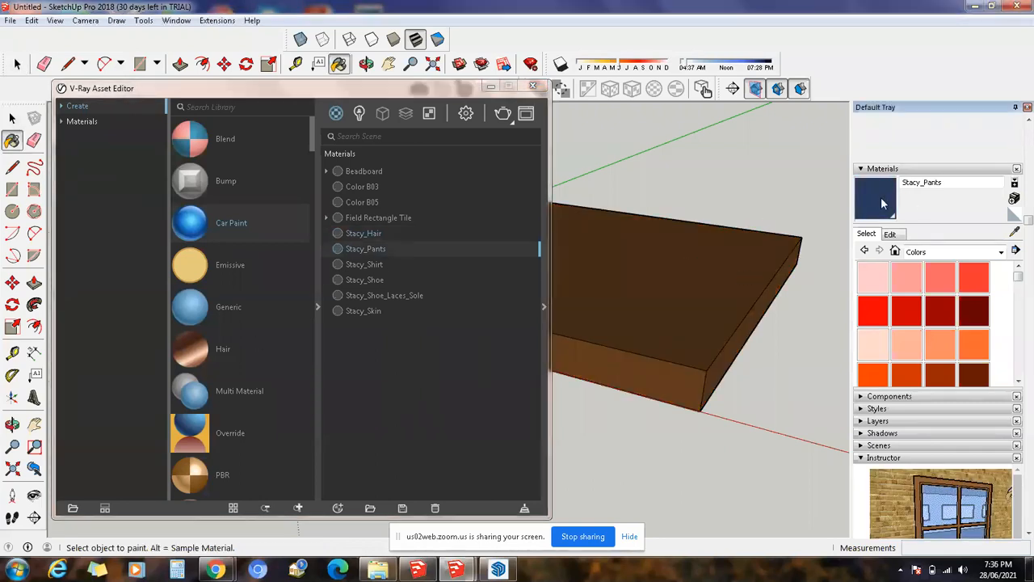
pyautogui.click(731, 255)
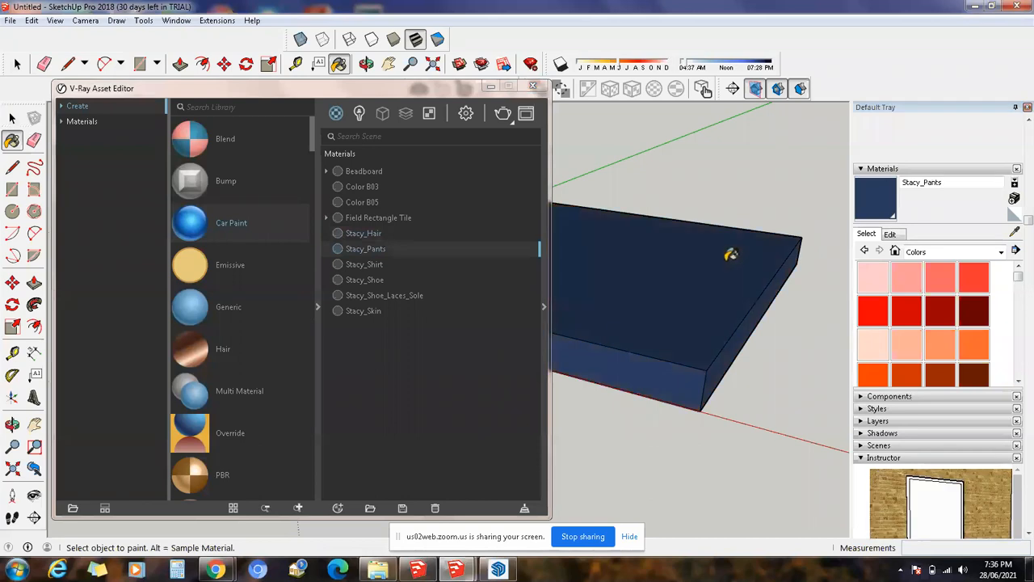
# - Repaint the slab with the Field Rectangle Tile material
pyautogui.click(363, 264)
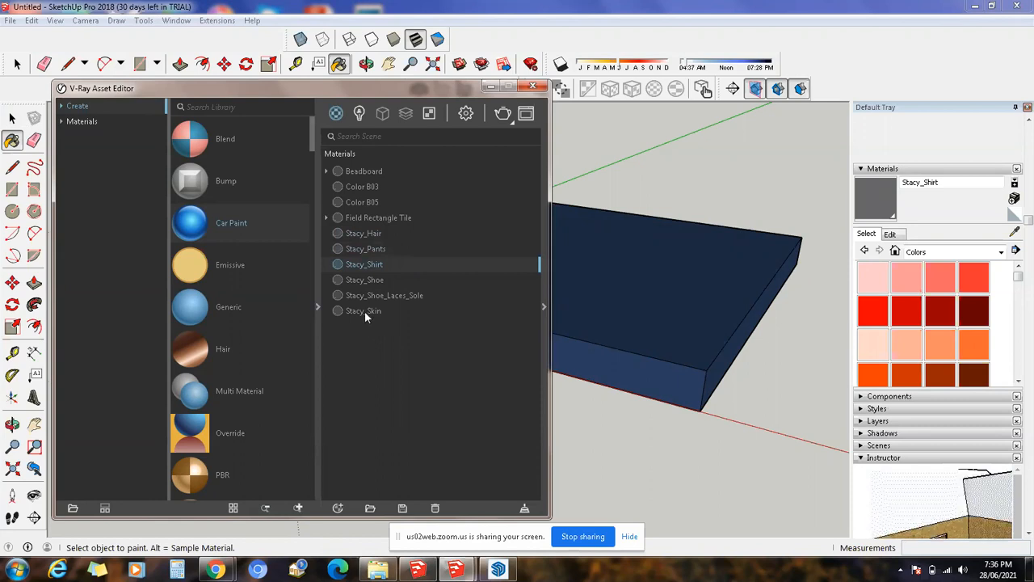
pyautogui.click(356, 186)
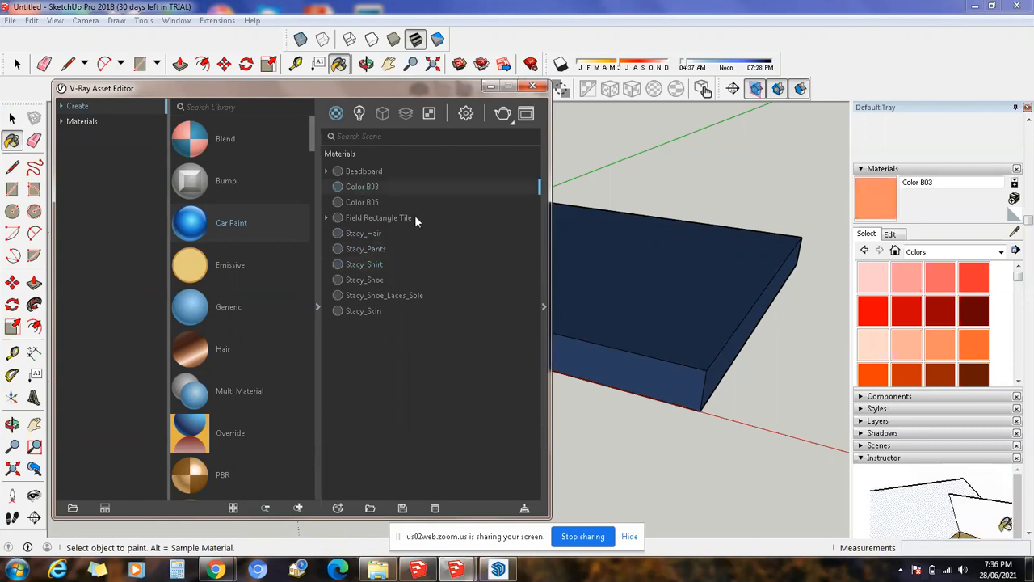
pyautogui.click(364, 219)
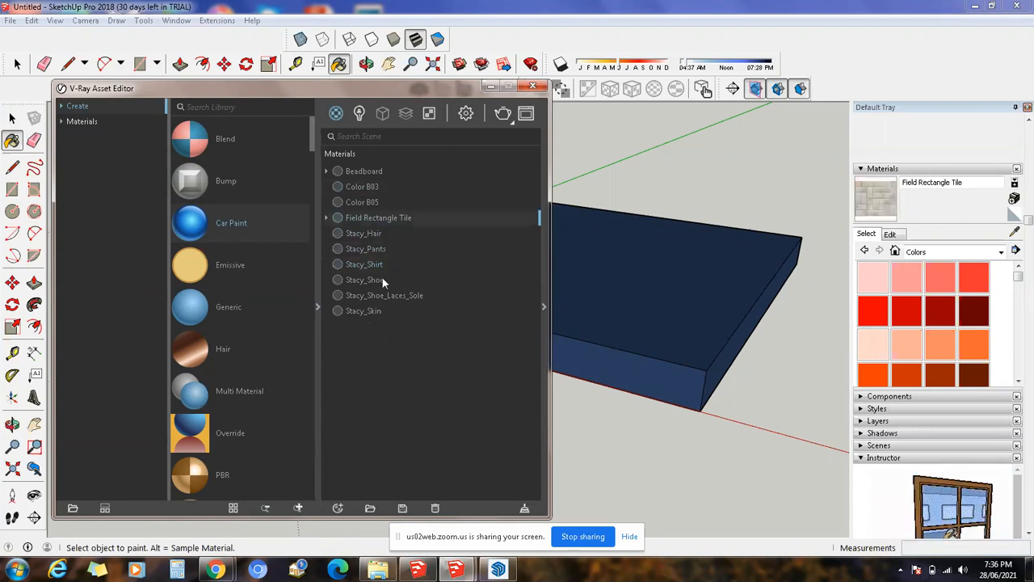
pyautogui.click(734, 266)
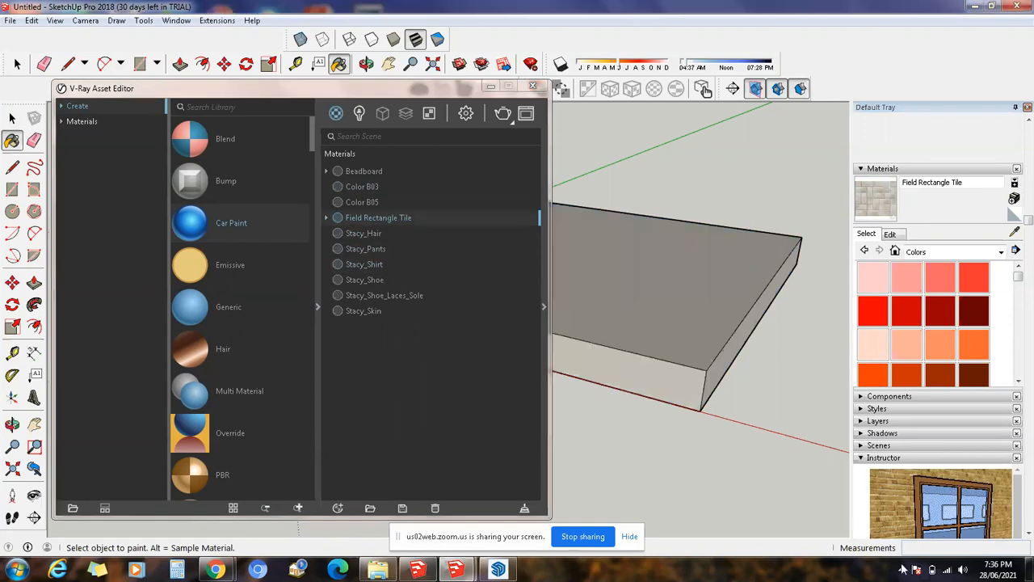
# - Repaint the slab with the Stacy_Hair material, render it with V-Ray, and move the render window away from the Asset Editor
pyautogui.click(367, 233)
pyautogui.click(756, 258)
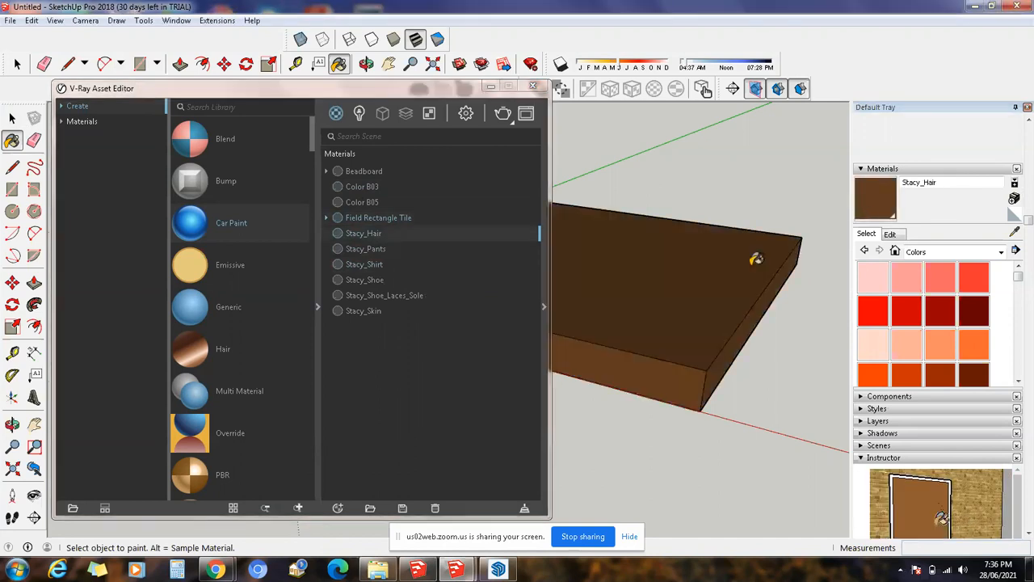
pyautogui.click(502, 113)
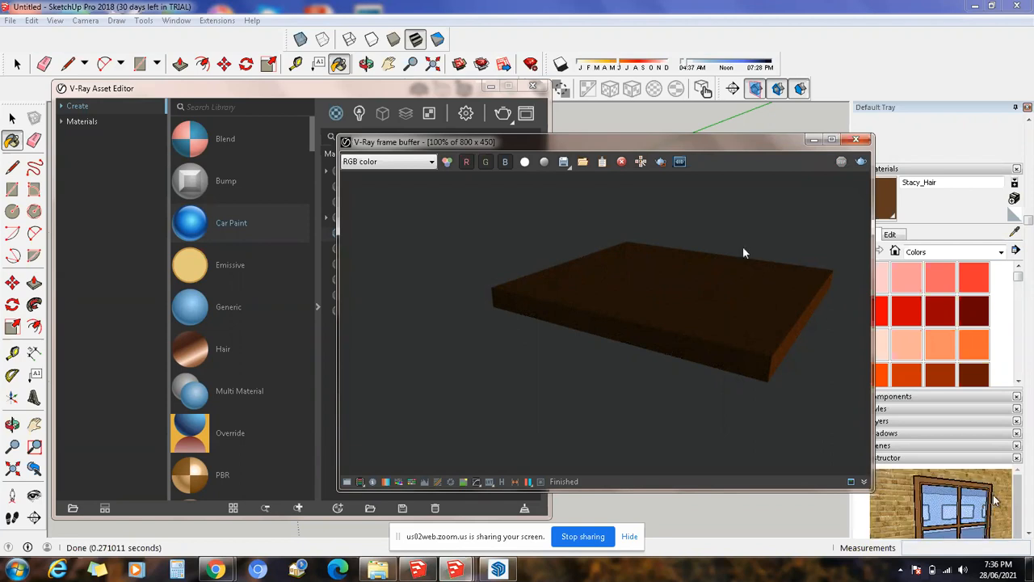
pyautogui.moveTo(742, 140); pyautogui.dragTo(843, 141)
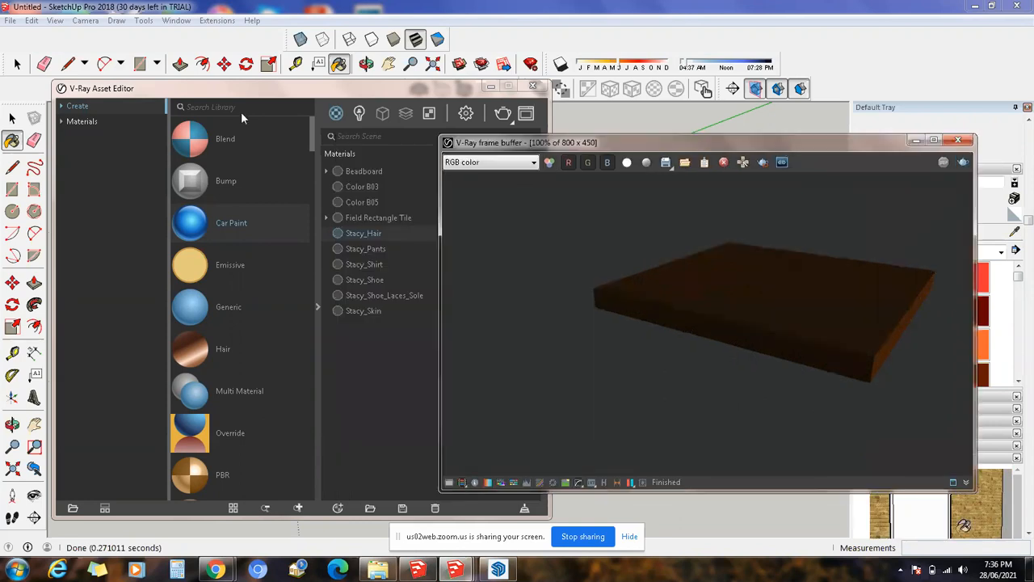
# - Hide the material library, separate the Asset Editor from the render window, and select SunLight among the scene's lights
pyautogui.click(321, 92)
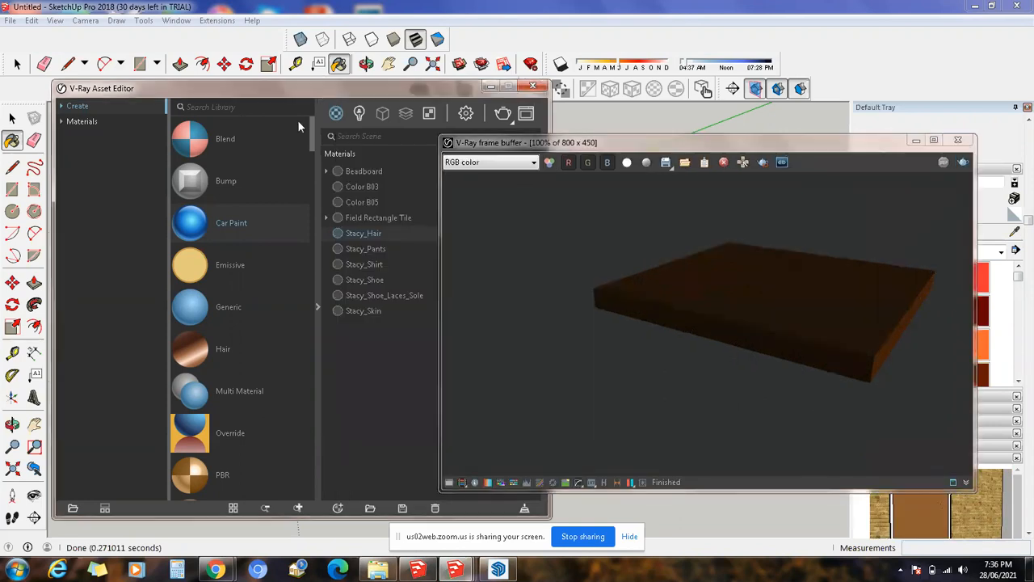
pyautogui.click(316, 307)
pyautogui.moveTo(382, 88); pyautogui.dragTo(156, 97)
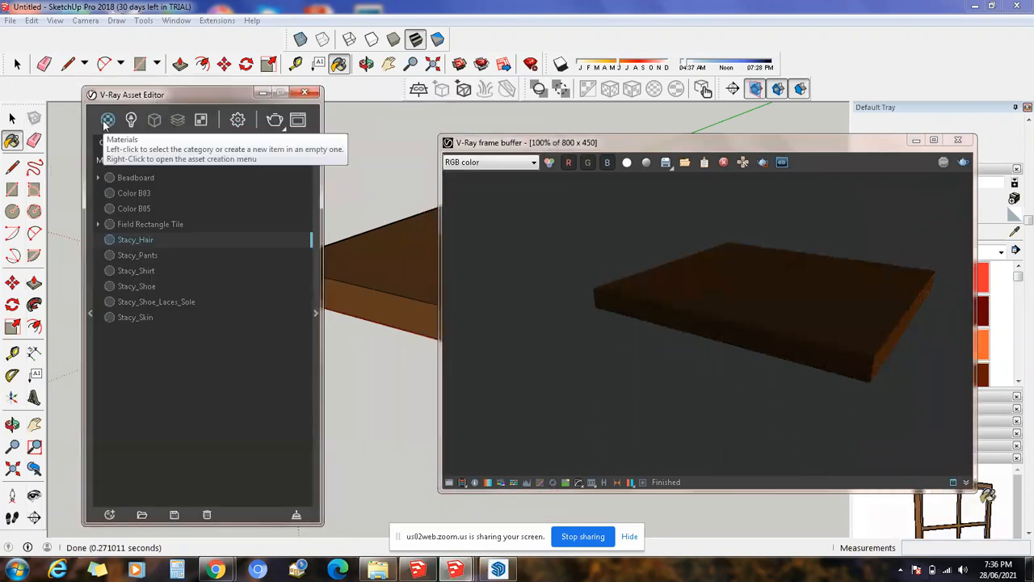
pyautogui.click(133, 121)
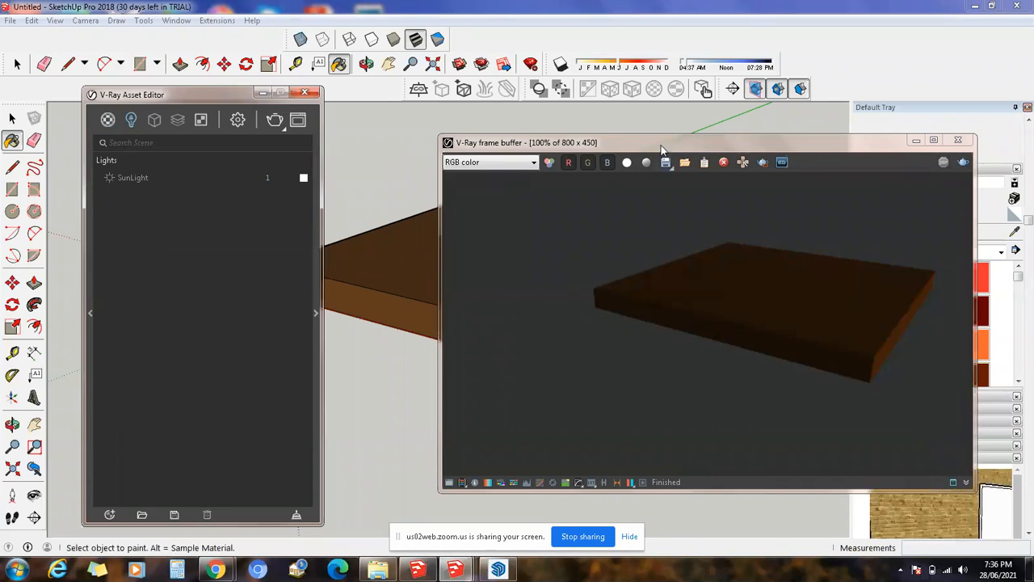
pyautogui.moveTo(663, 150); pyautogui.dragTo(795, 142)
pyautogui.click(132, 175)
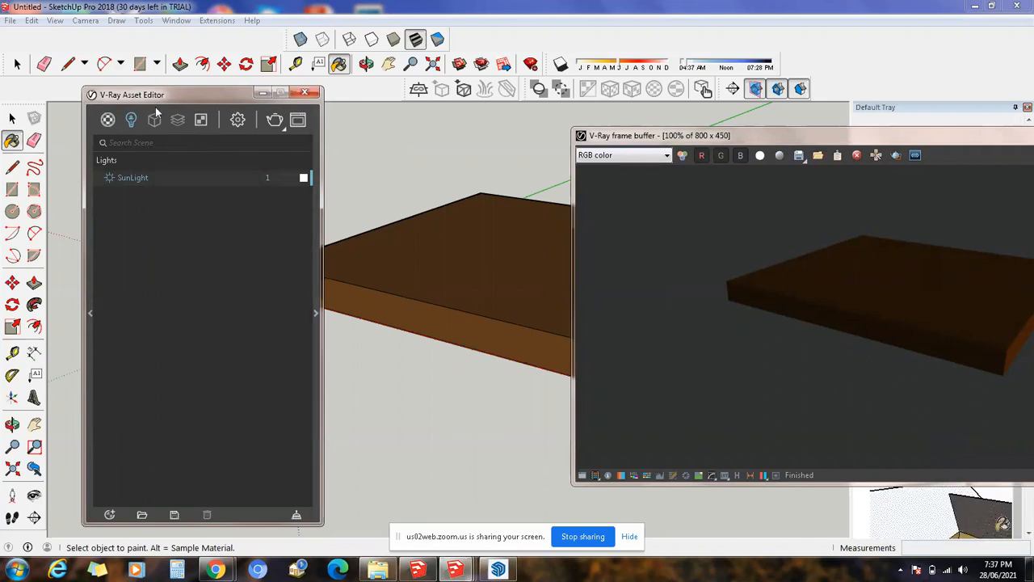
# - Return to the Select tool and close both the V-Ray Asset Editor and the frame buffer
pyautogui.click(13, 119)
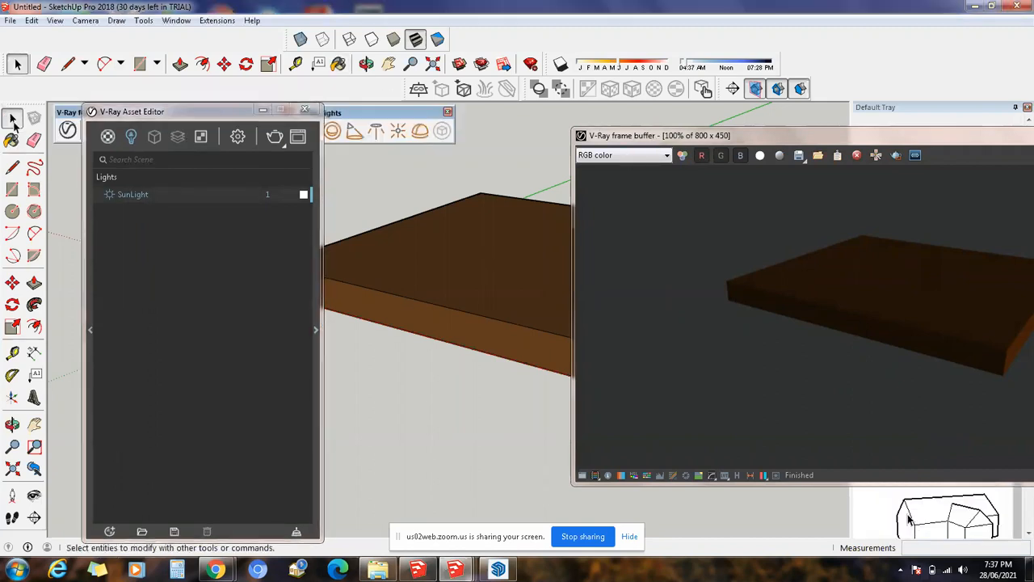
pyautogui.moveTo(218, 118); pyautogui.dragTo(3, 163)
pyautogui.moveTo(185, 114); pyautogui.dragTo(219, 133)
pyautogui.click(317, 127)
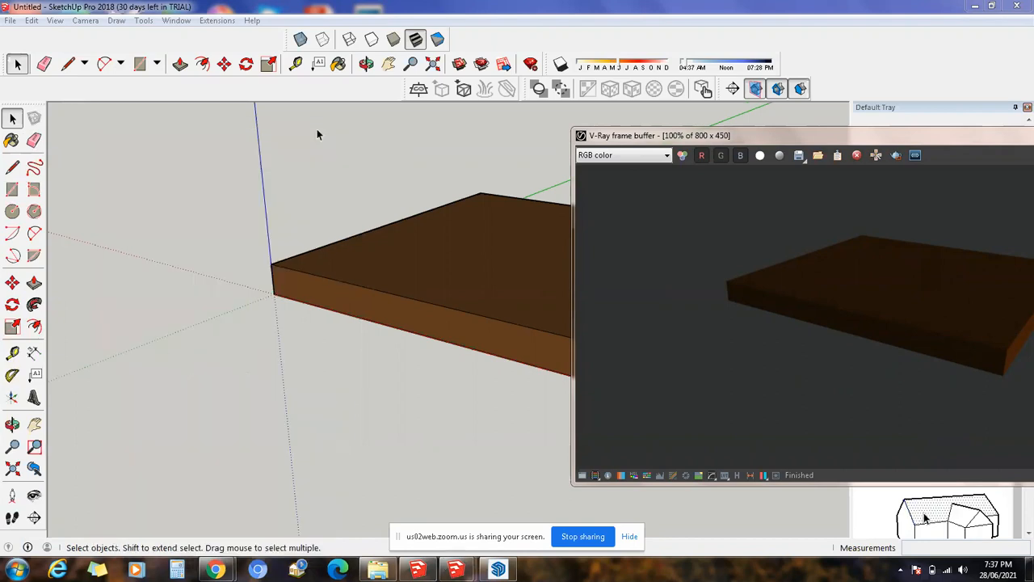
pyautogui.moveTo(675, 135); pyautogui.dragTo(281, 156)
pyautogui.click(694, 157)
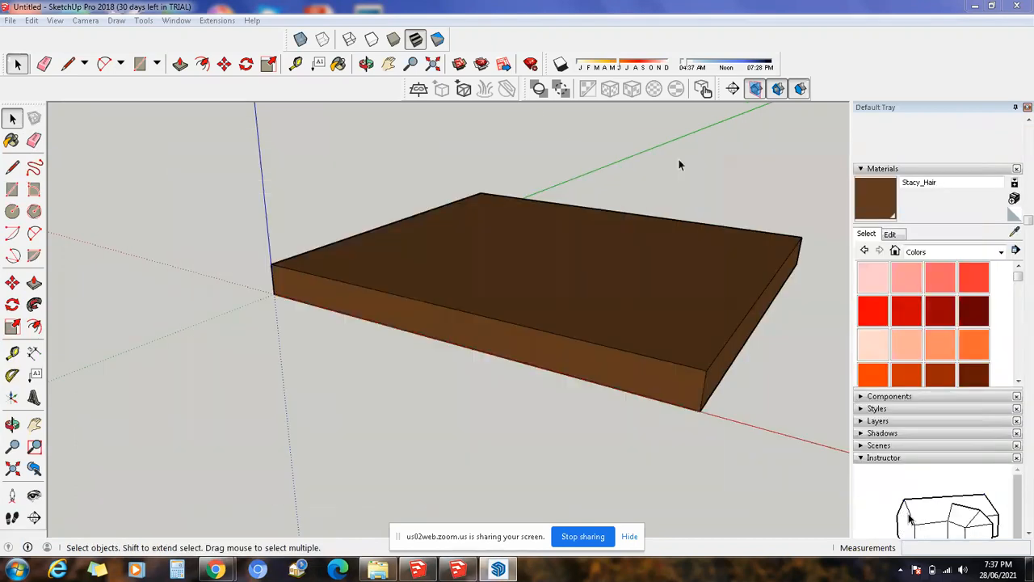
# - Dock the floating main V-Ray toolbar and the V-Ray Lights toolbar above the drawing area
pyautogui.rightClick(464, 89)
pyautogui.click(358, 179)
pyautogui.doubleClick(228, 114)
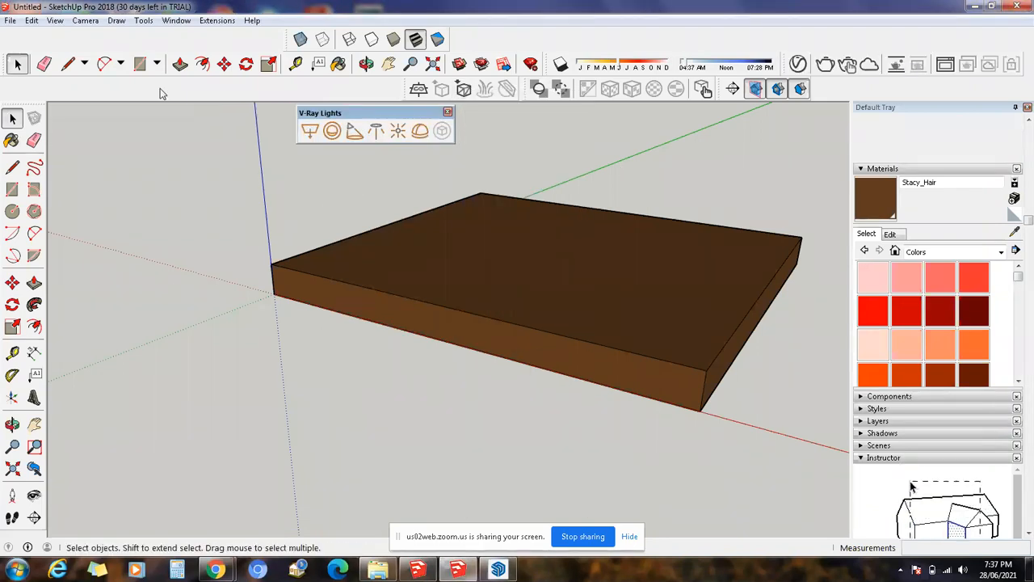
pyautogui.doubleClick(325, 113)
# - Zoom out and orbit until the whole slab is in view with open space around it
pyautogui.scroll(5, 309, 99)
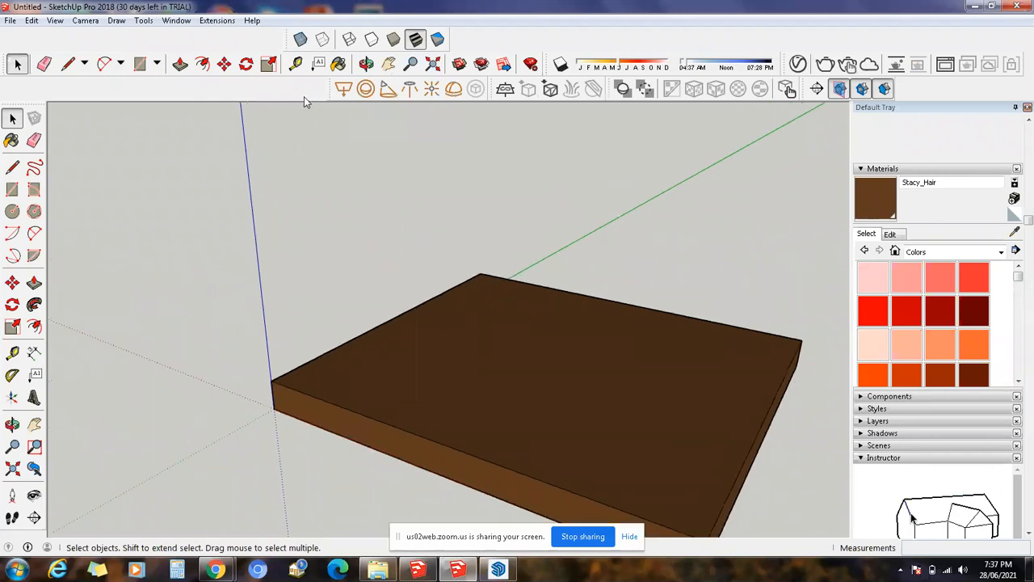
pyautogui.press('Up')
pyautogui.press('Up')
pyautogui.press('Up')
pyautogui.press('Up')
pyautogui.press('Up')
pyautogui.press('Up')
pyautogui.press('Up')
pyautogui.press('Up')
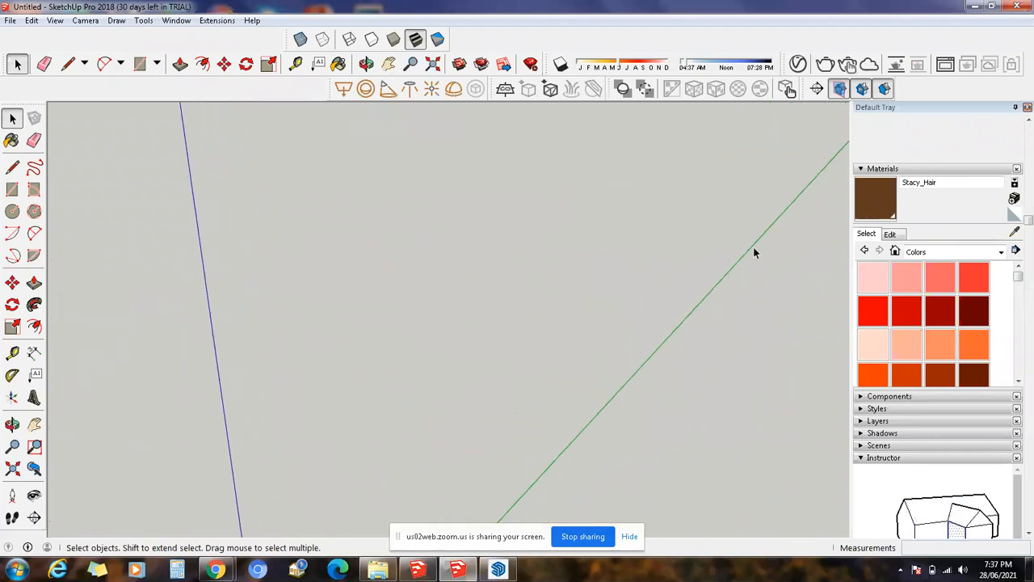
pyautogui.scroll(-7, 407, 313)
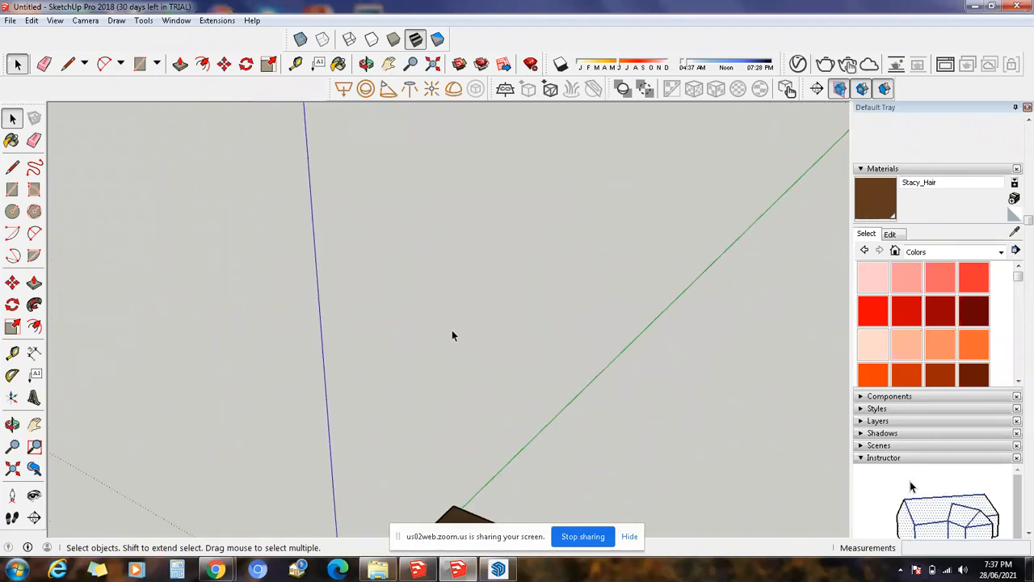
pyautogui.moveTo(492, 315); pyautogui.dragTo(525, 432, button='middle')
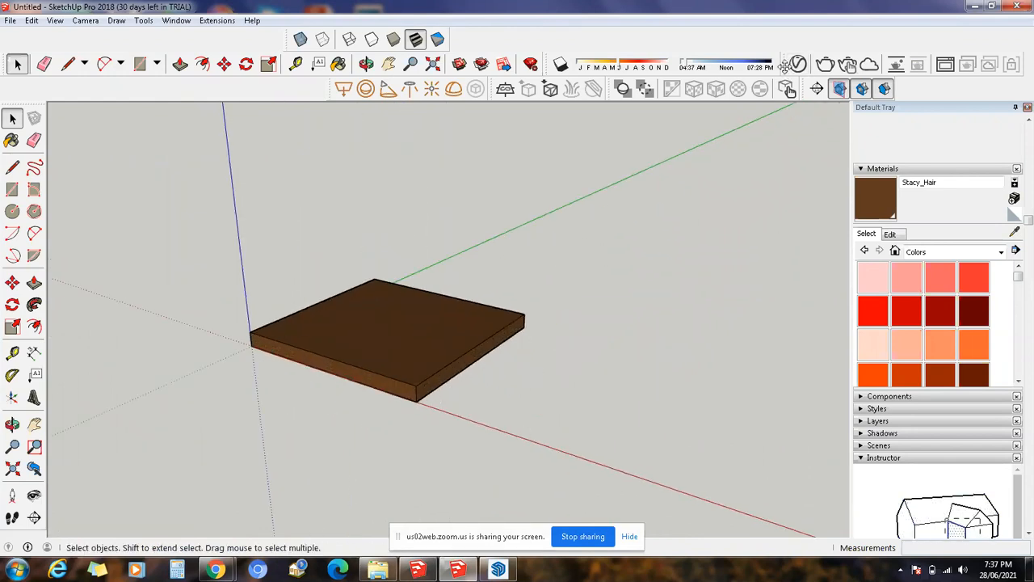
# - Relocate the main V-Ray toolbar beside the V-Ray Lights toolbar and open the V-Ray Asset Editor
pyautogui.moveTo(783, 66); pyautogui.dragTo(227, 91)
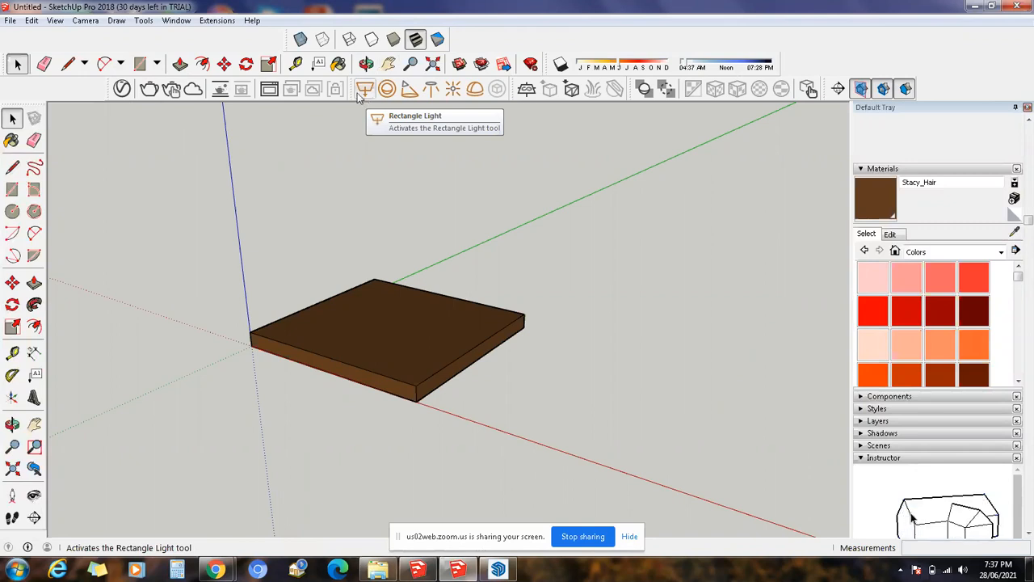
pyautogui.click(122, 89)
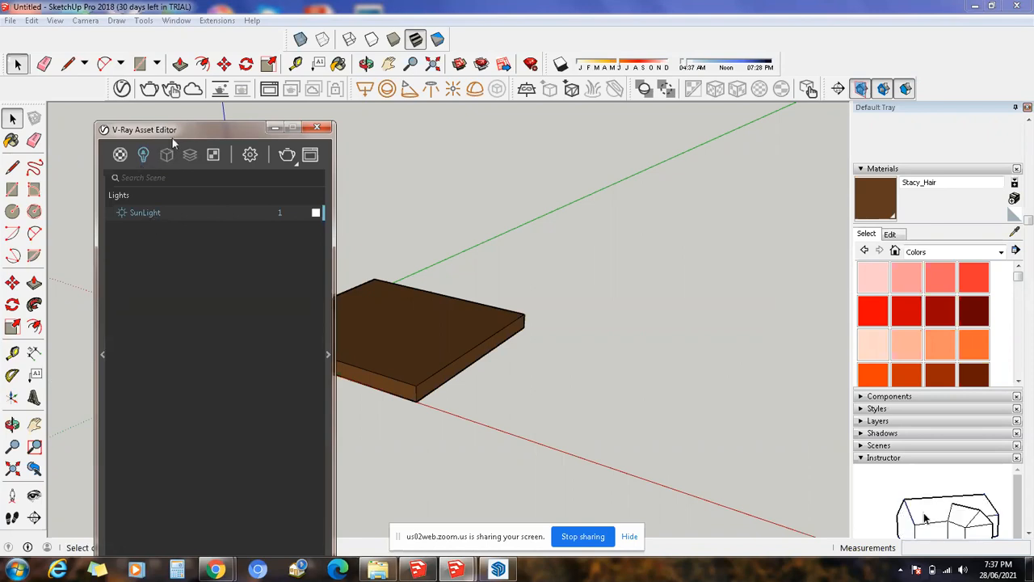
pyautogui.moveTo(179, 128); pyautogui.dragTo(179, 122)
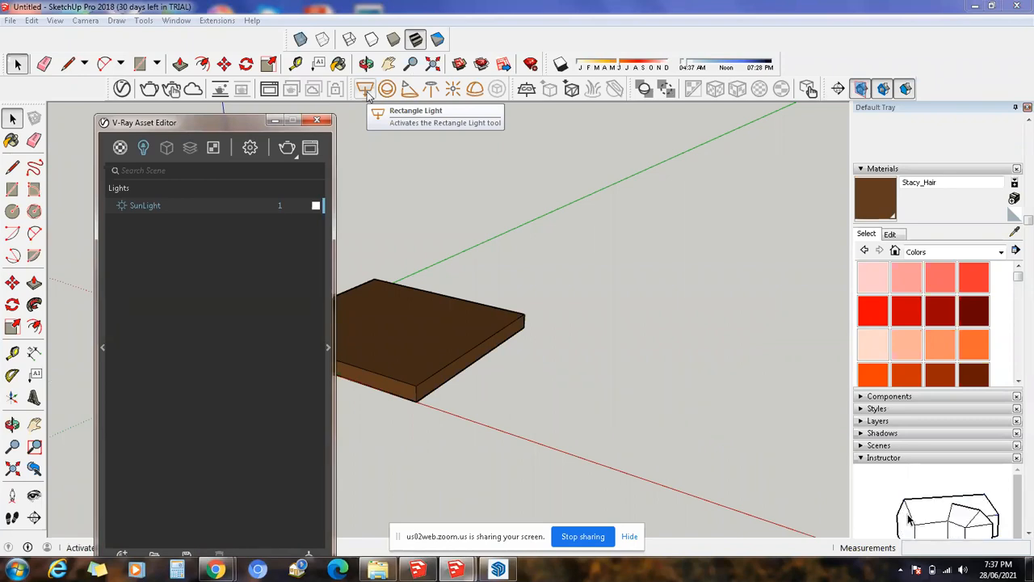
# - Place a V-Ray Sphere Light near the slab's far edge, and select it in the repositioned Asset Editor's light list
pyautogui.click(410, 93)
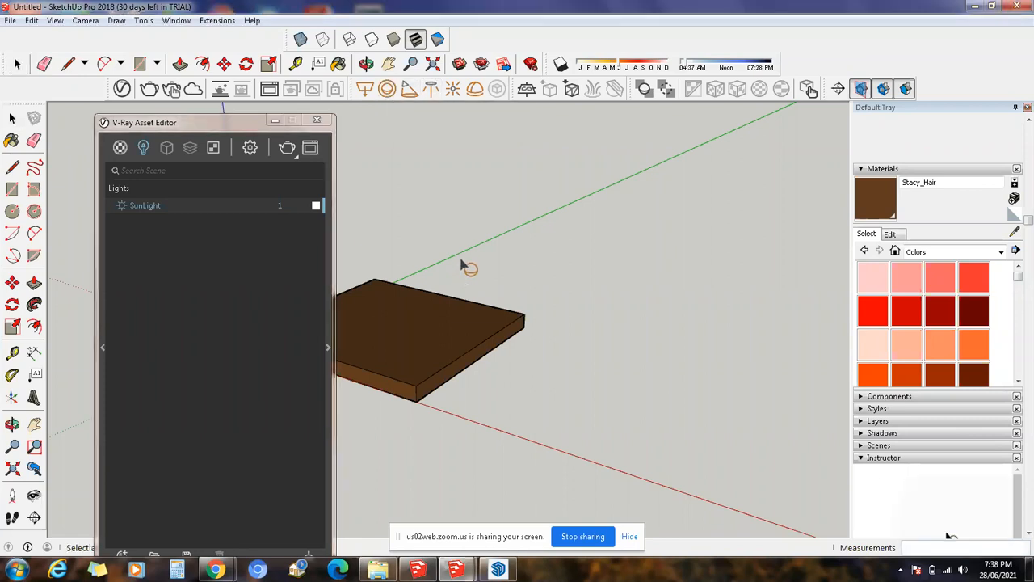
pyautogui.click(464, 252)
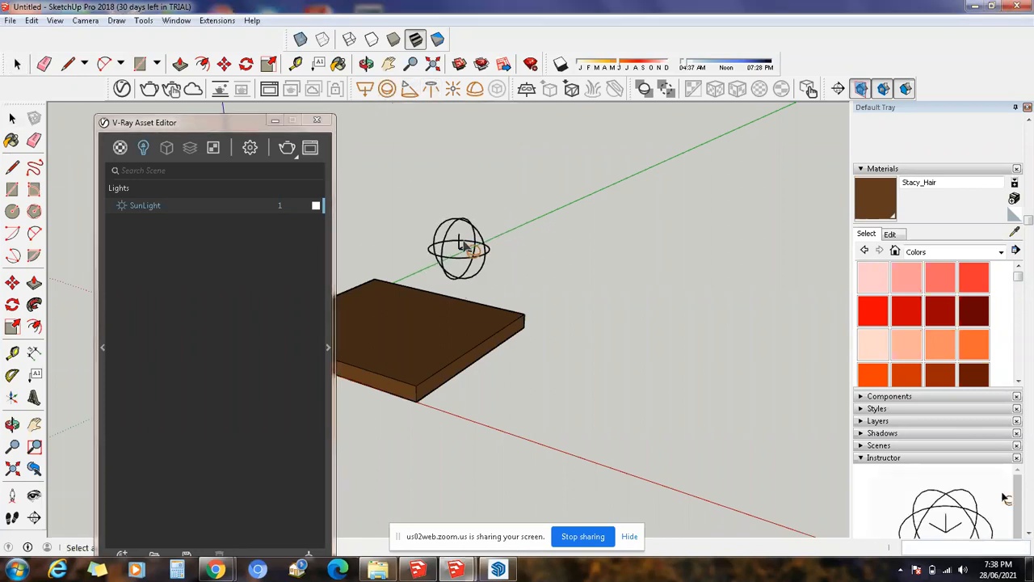
pyautogui.moveTo(191, 127); pyautogui.dragTo(174, 119)
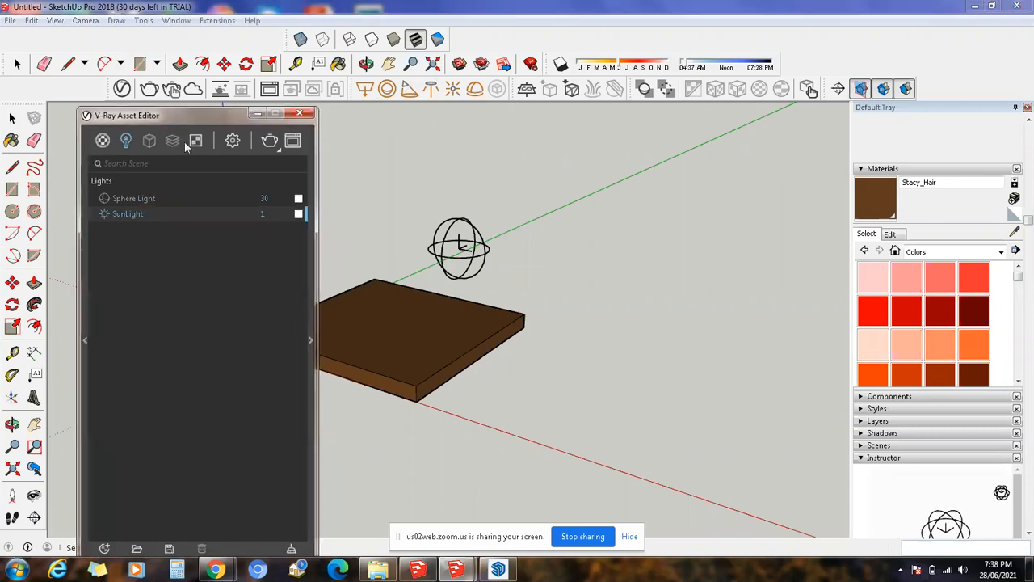
pyautogui.click(13, 118)
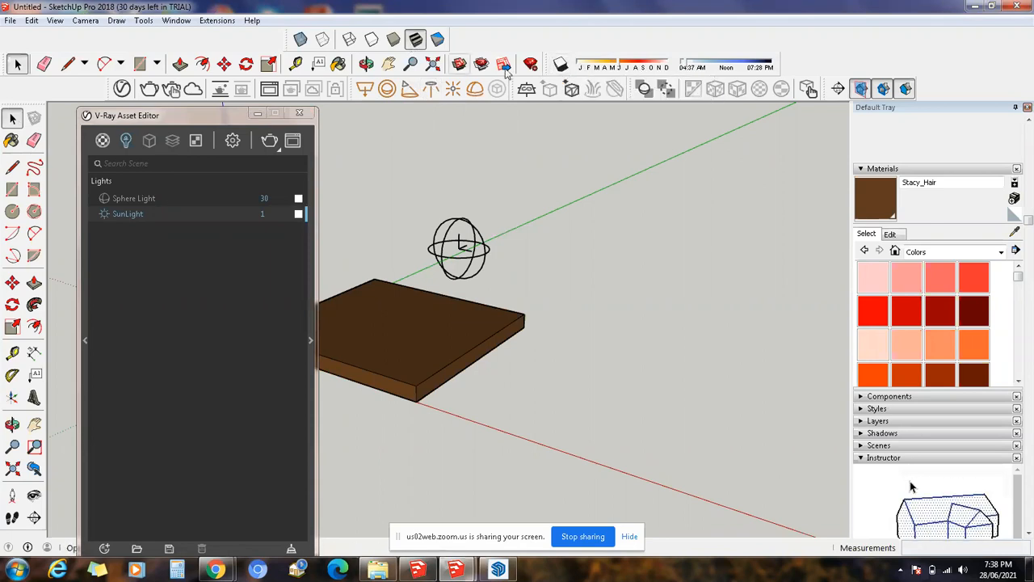
pyautogui.moveTo(200, 117); pyautogui.dragTo(182, 107)
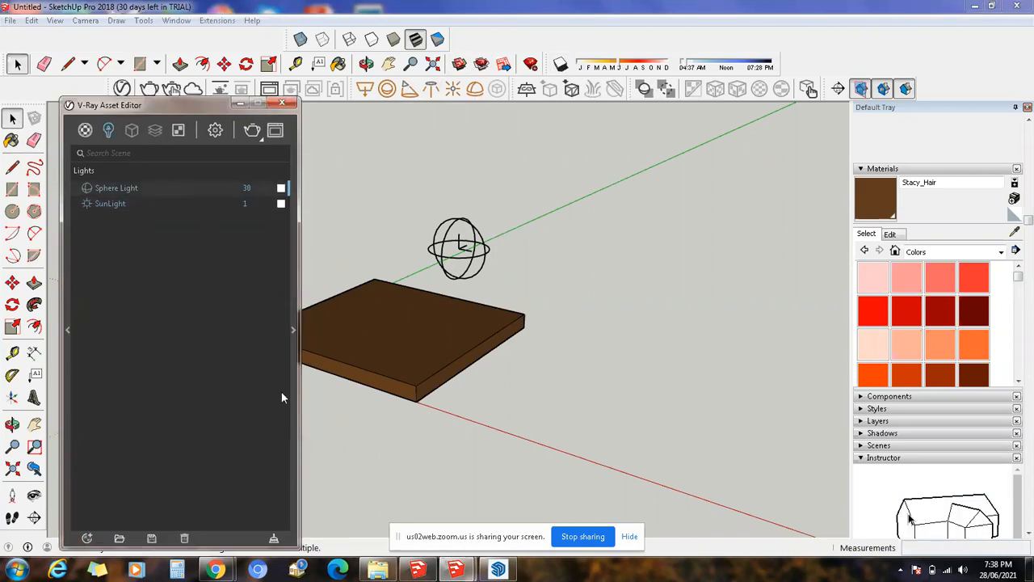
# - Show the Sphere Light's parameters and reduce its size to about 1022.7
pyautogui.click(293, 329)
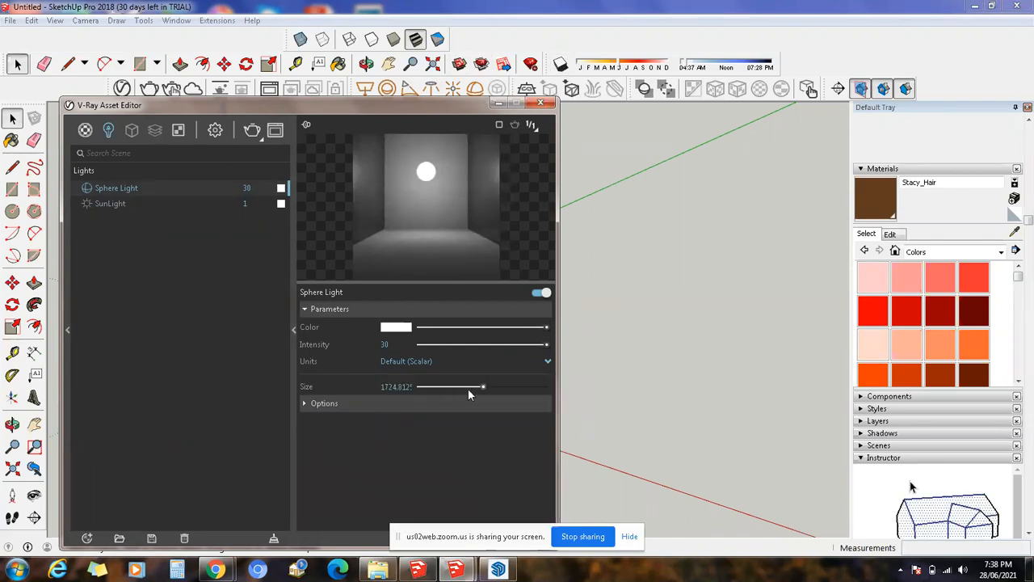
pyautogui.moveTo(394, 103); pyautogui.dragTo(267, 112)
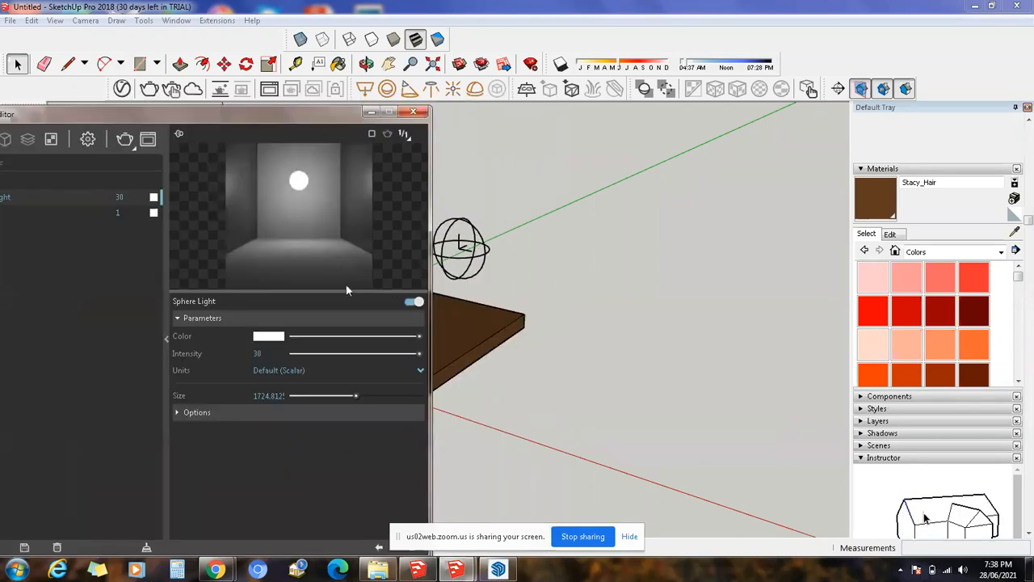
pyautogui.moveTo(356, 395); pyautogui.dragTo(330, 395)
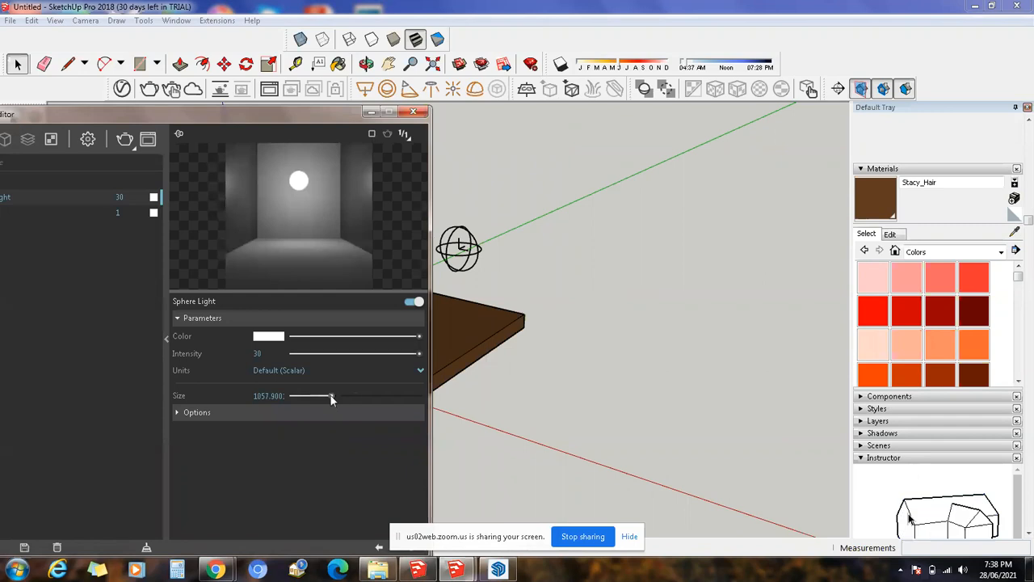
pyautogui.click(275, 336)
pyautogui.click(722, 165)
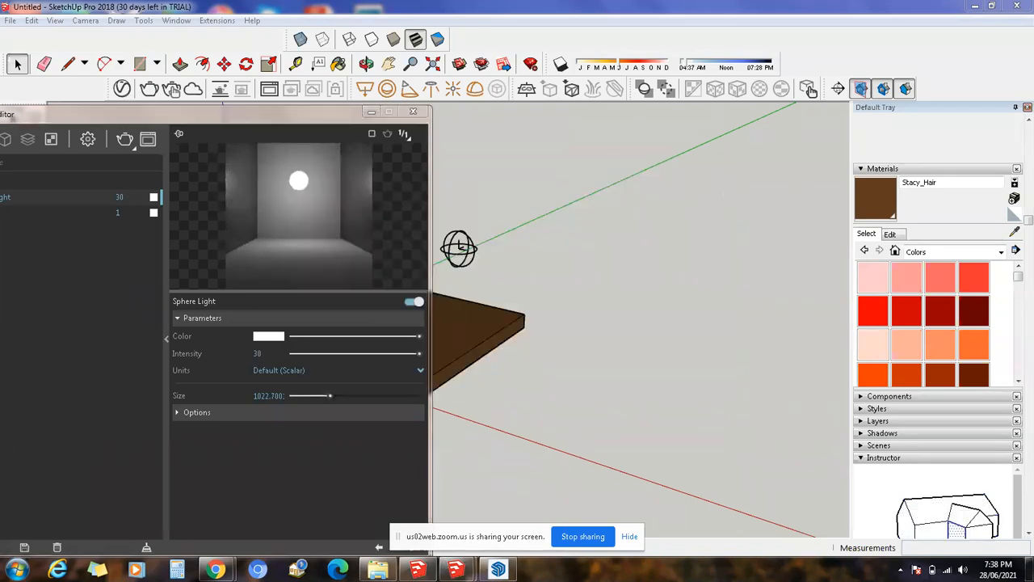
# - Render the scene with V-Ray and move the frame buffer clear of the Sphere Light's parameters
pyautogui.moveTo(158, 113); pyautogui.dragTo(152, 97)
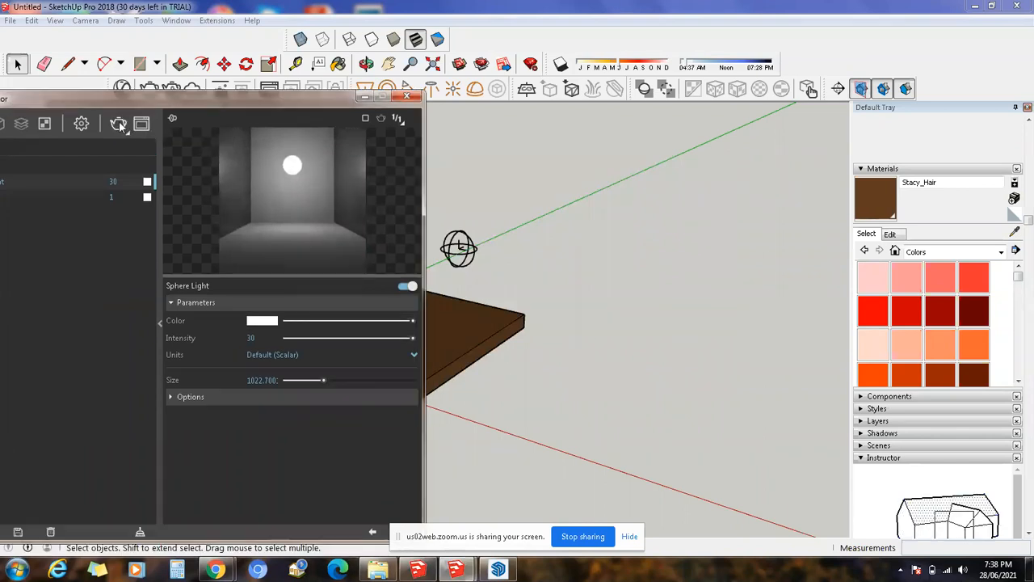
pyautogui.click(118, 125)
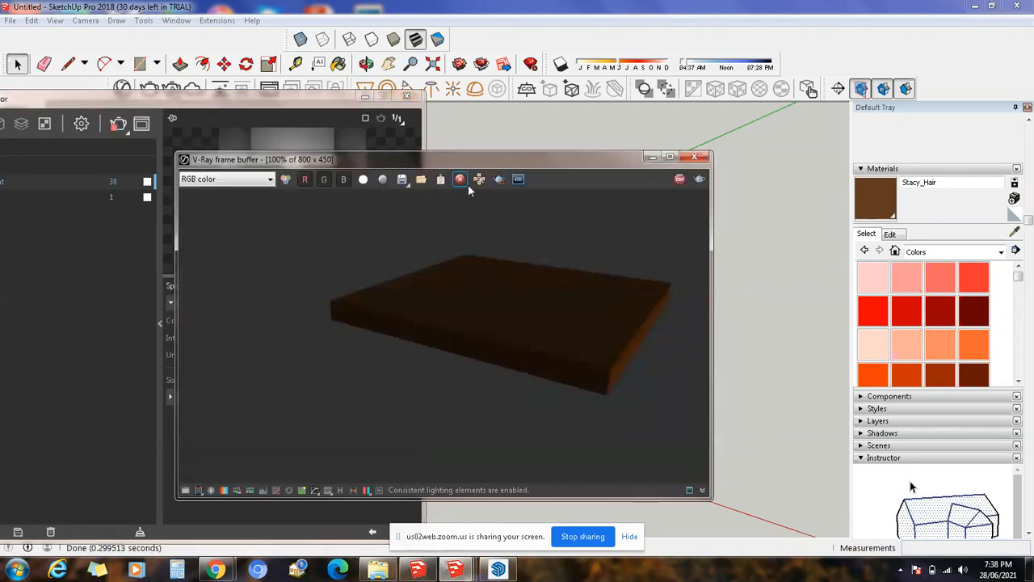
pyautogui.moveTo(456, 158); pyautogui.dragTo(503, 161)
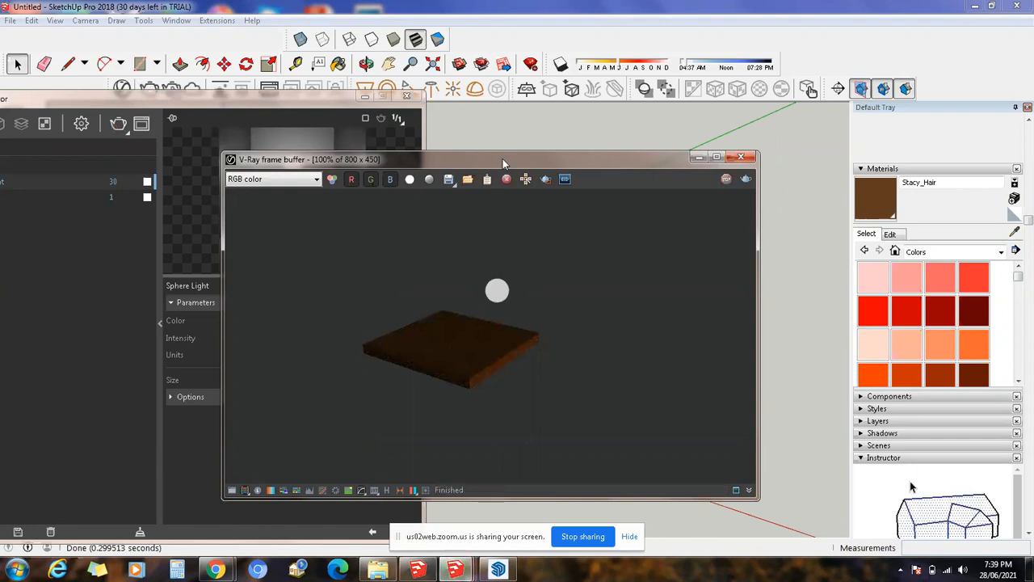
pyautogui.moveTo(434, 165); pyautogui.dragTo(595, 134)
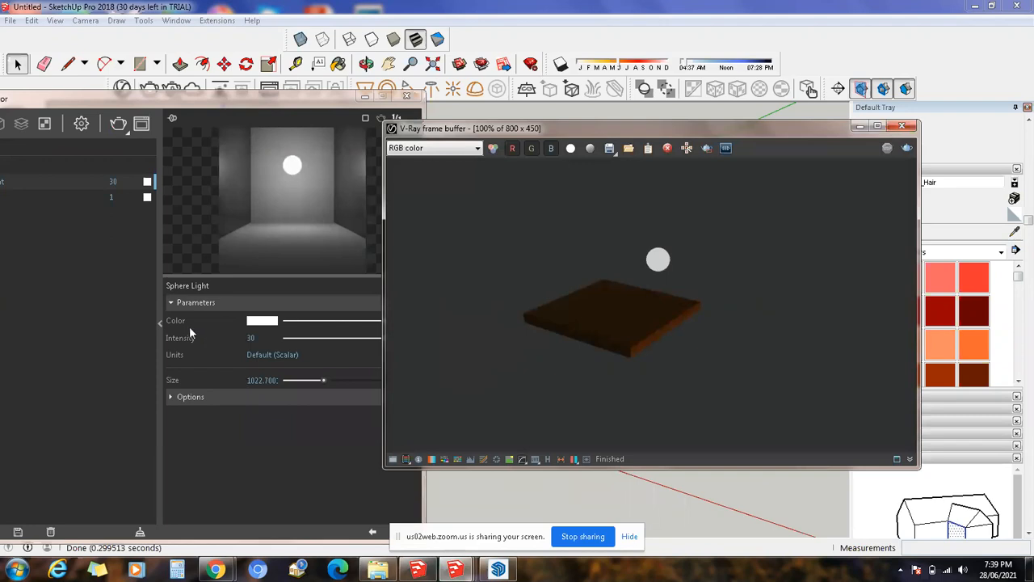
# - Set the Sphere Light's color to a dark yellow of about R 0.374, G 0.354, B 0.03
pyautogui.click(271, 323)
pyautogui.moveTo(342, 167); pyautogui.dragTo(84, 211)
pyautogui.click(222, 240)
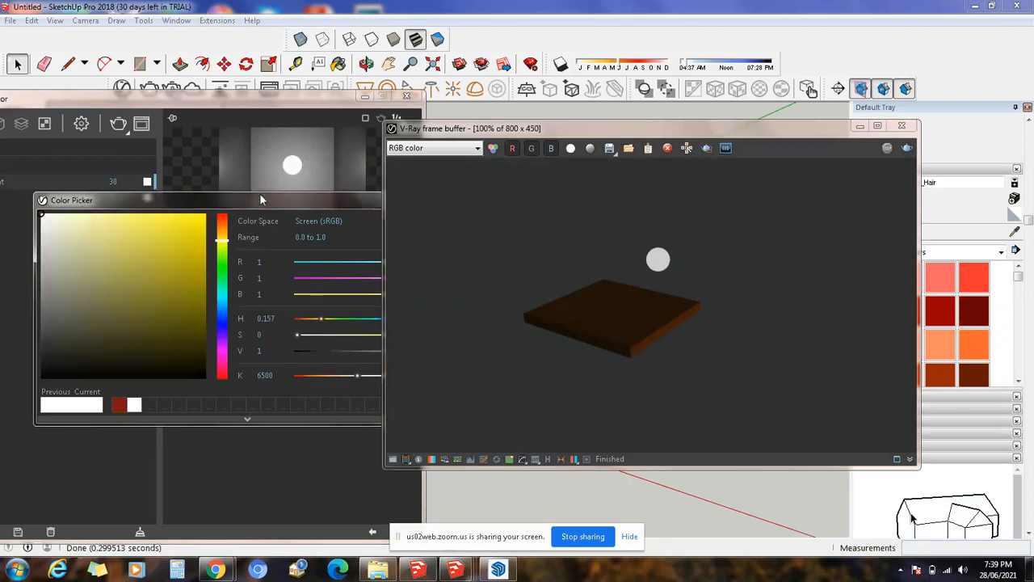
pyautogui.moveTo(260, 197); pyautogui.dragTo(446, 429)
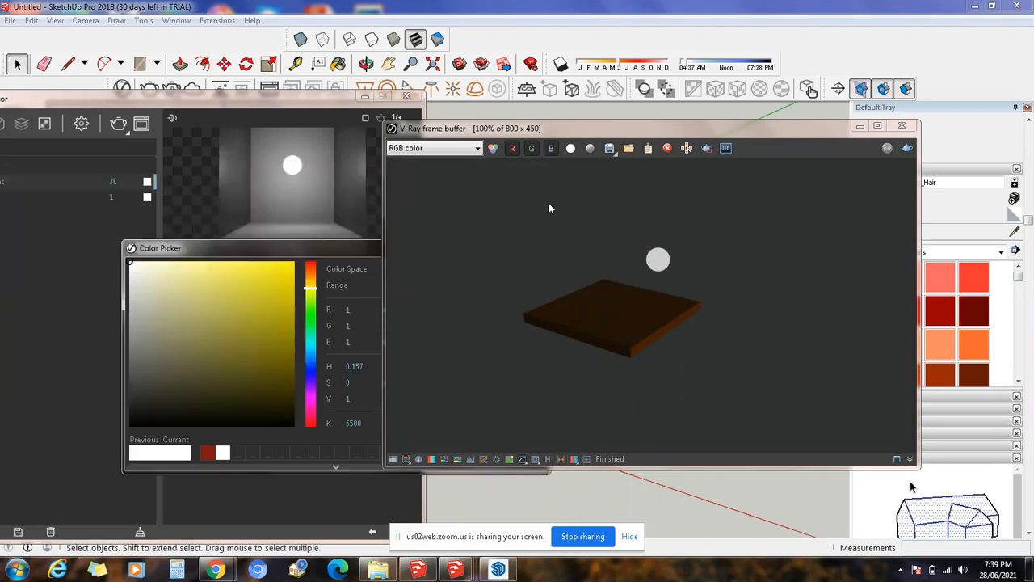
pyautogui.moveTo(548, 121); pyautogui.dragTo(738, 83)
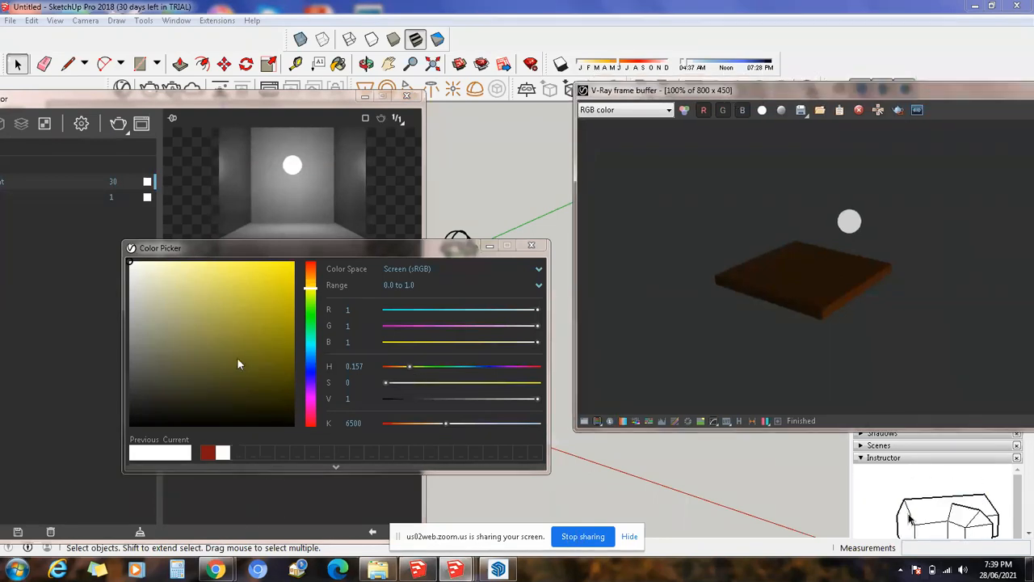
pyautogui.doubleClick(281, 365)
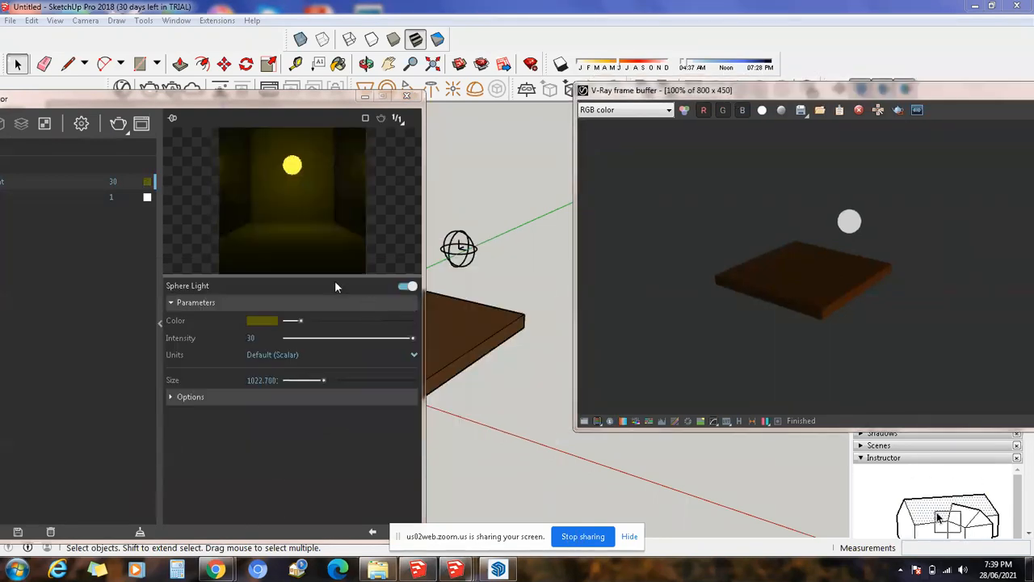
# - Render the scene again with the yellow Sphere Light, then close the V-Ray frame buffer
pyautogui.click(801, 110)
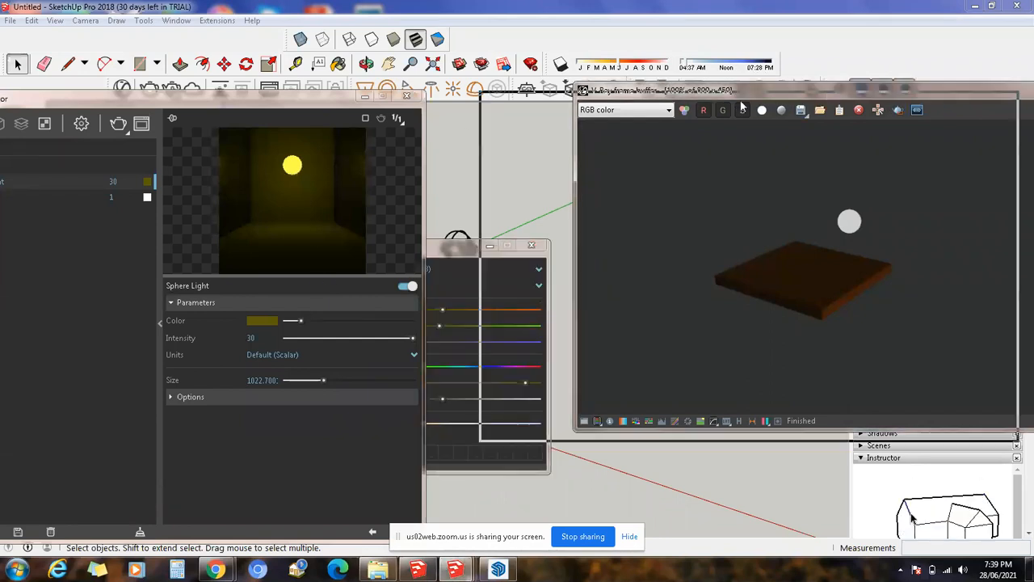
pyautogui.click(117, 128)
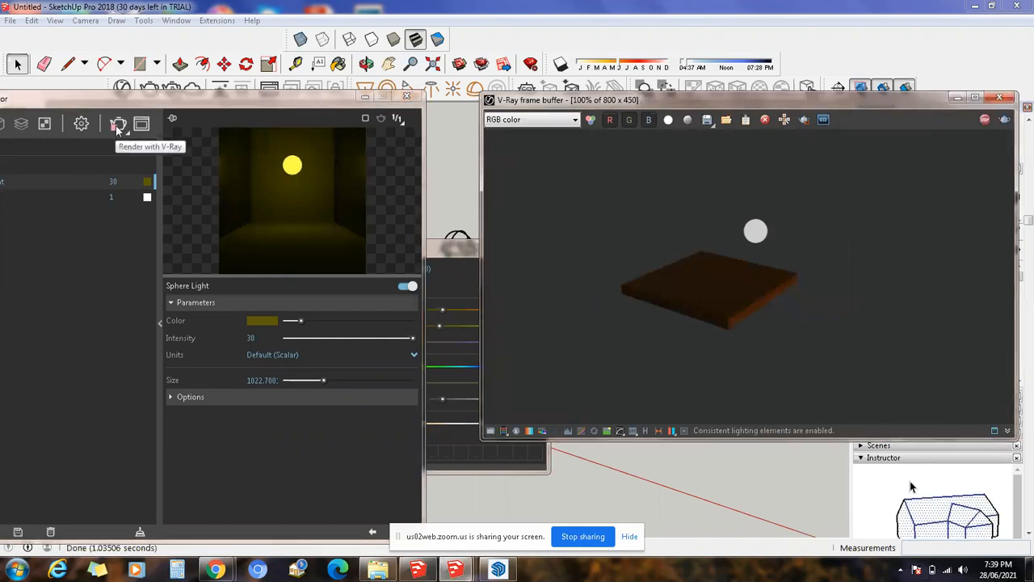
pyautogui.click(117, 126)
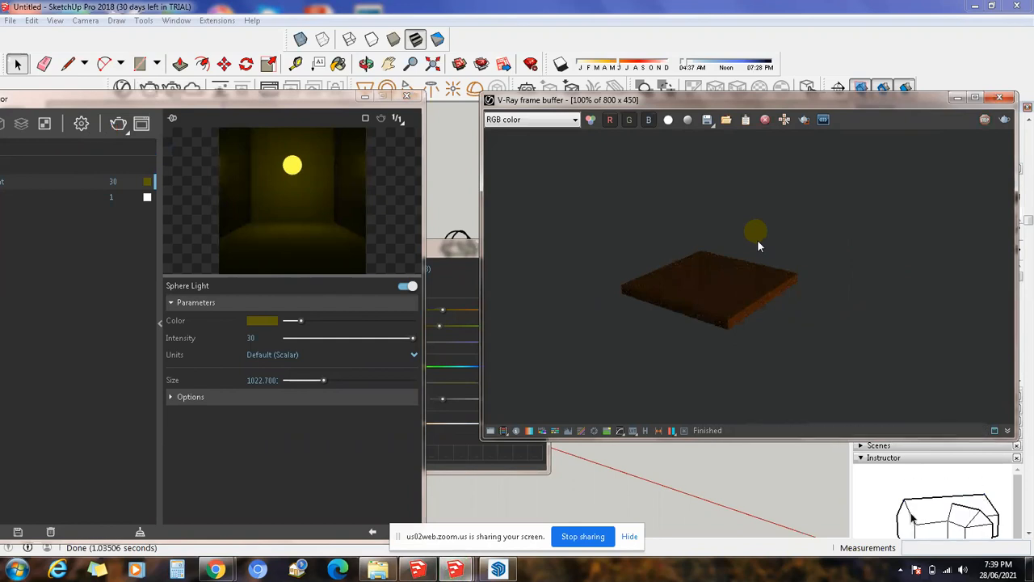
pyautogui.click(999, 98)
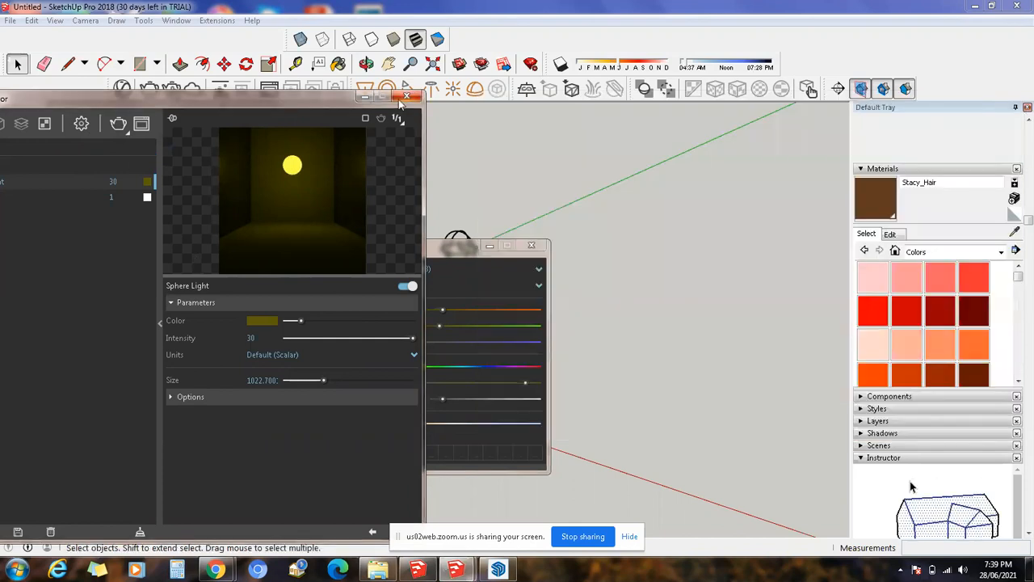
# - Collapse the light's parameters in the Asset Editor and list the In Model components in the Default Tray
pyautogui.click(159, 322)
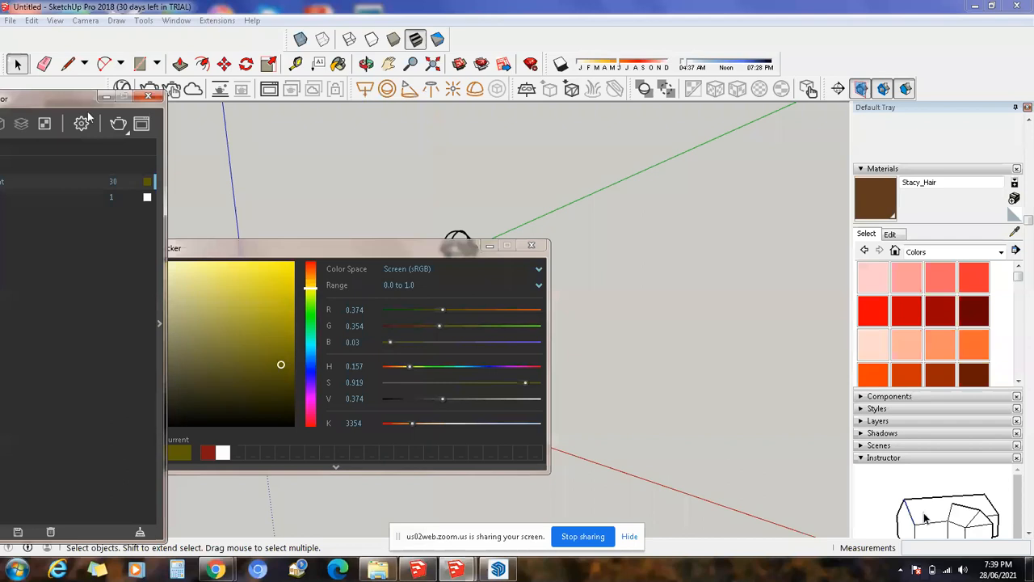
pyautogui.moveTo(125, 98); pyautogui.dragTo(241, 70)
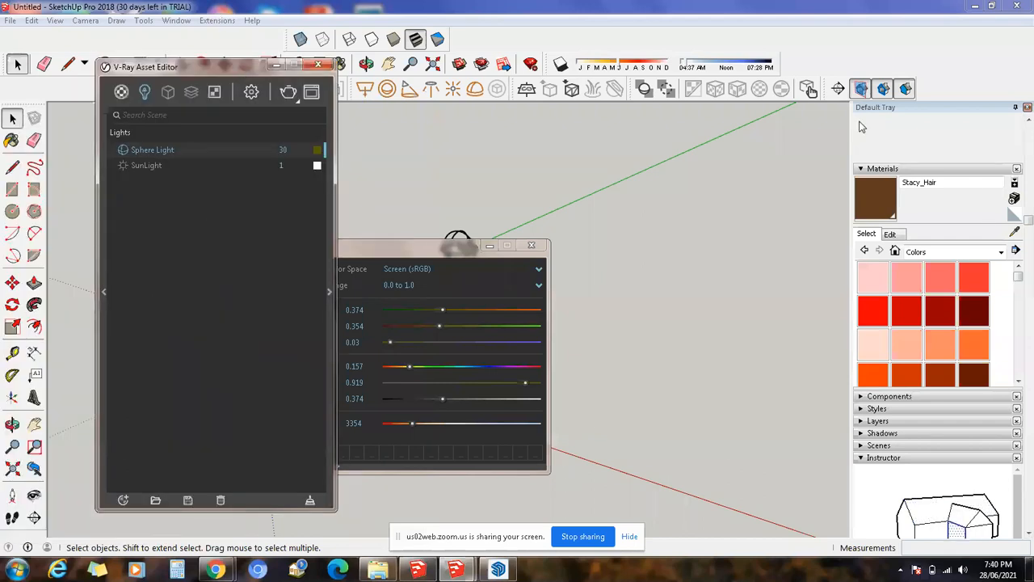
pyautogui.click(935, 169)
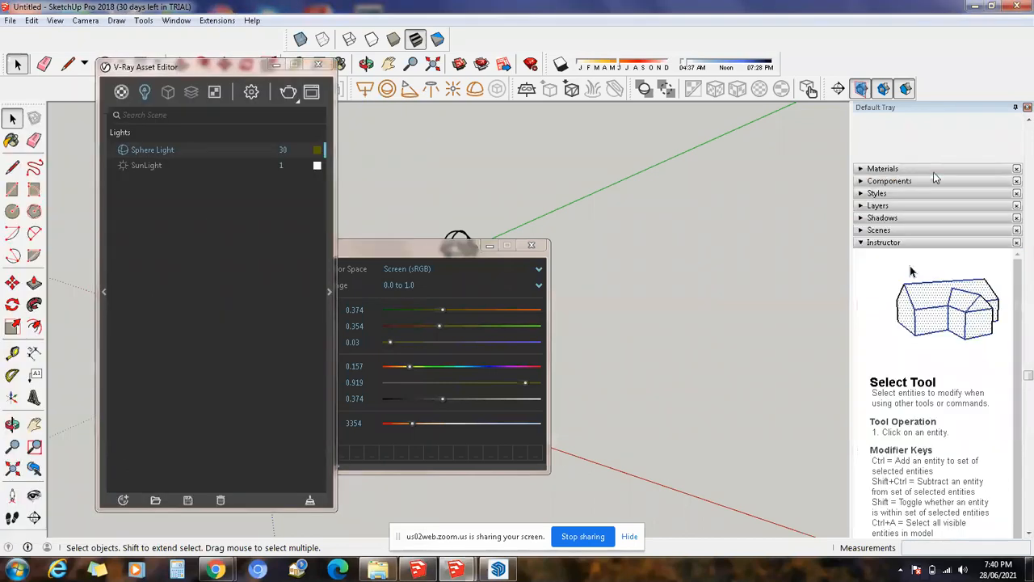
pyautogui.click(889, 181)
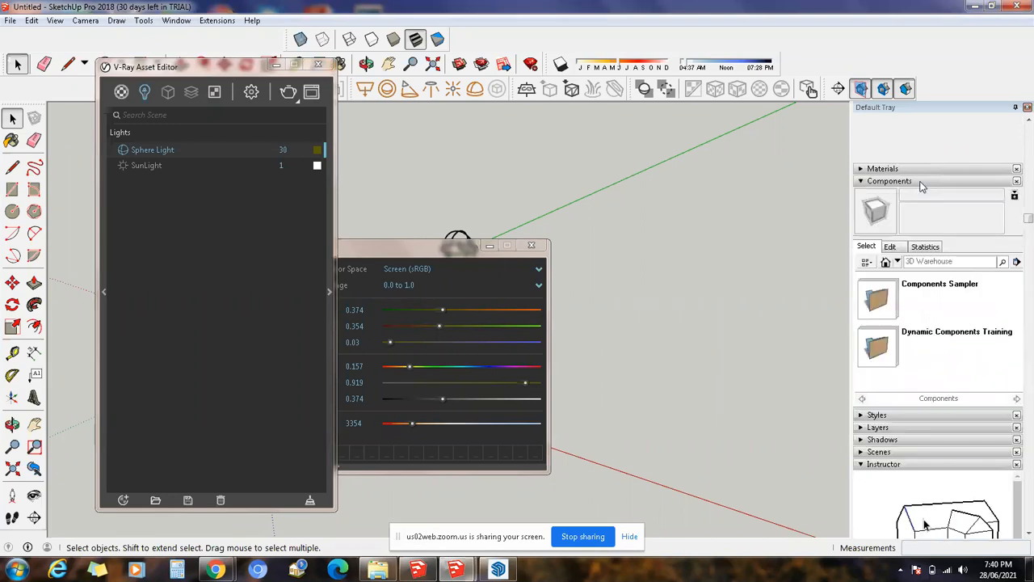
pyautogui.click(897, 263)
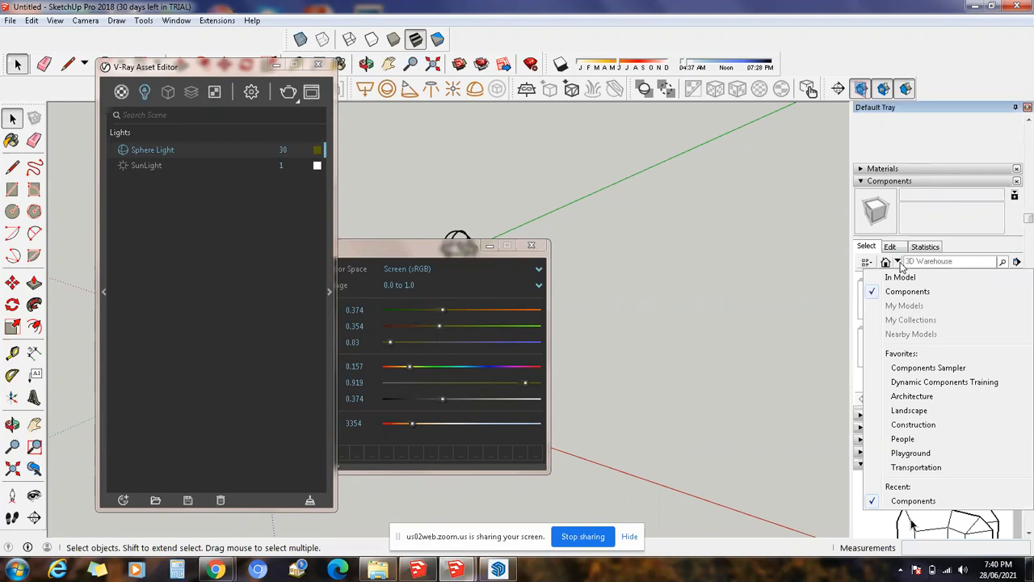
pyautogui.click(904, 278)
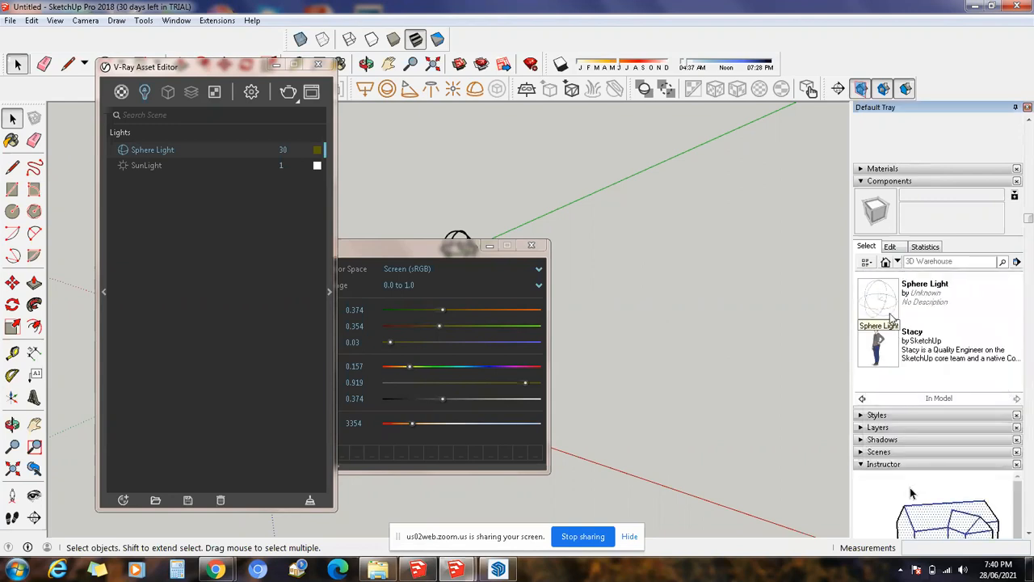
pyautogui.click(897, 262)
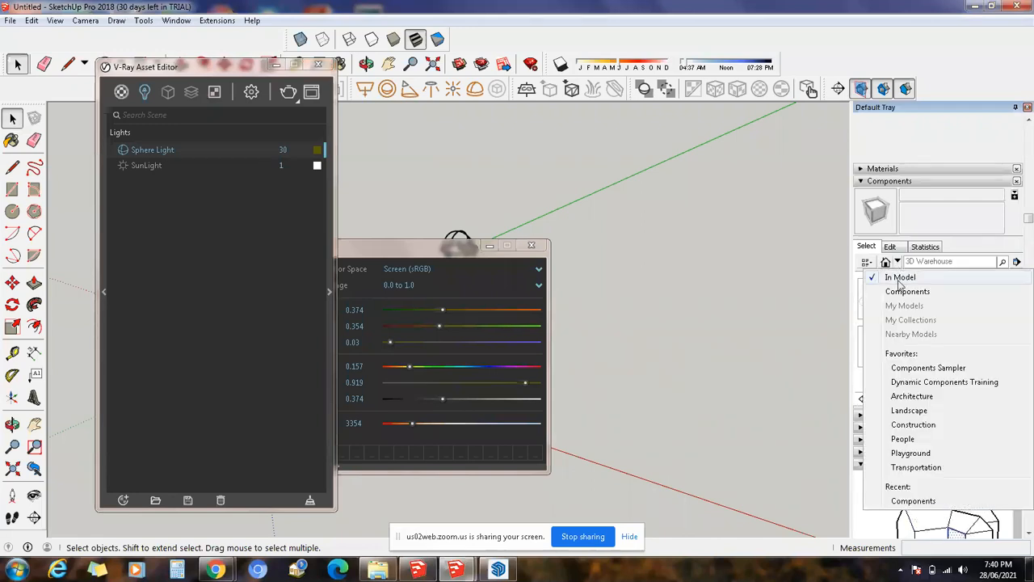
pyautogui.click(900, 279)
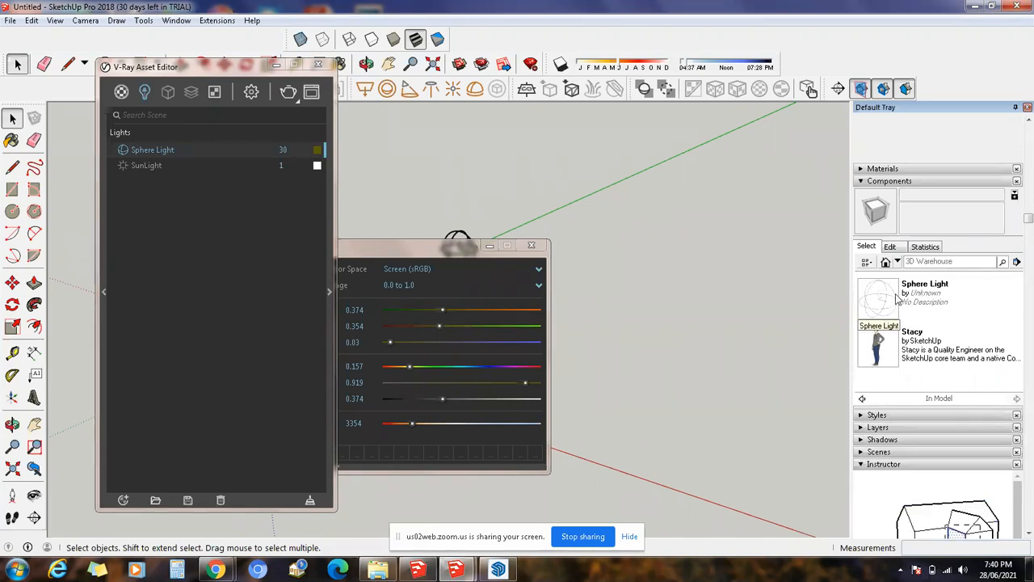
# - Insert a copy of the in-model Sphere Light in the open space well away from the slab, then delete that copy
pyautogui.click(897, 297)
pyautogui.click(801, 294)
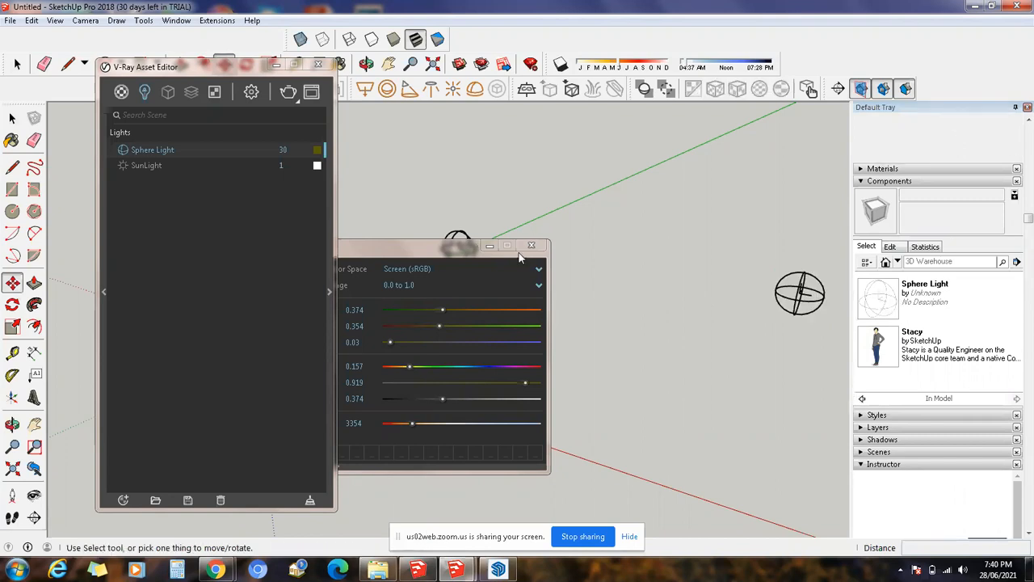
pyautogui.click(531, 246)
pyautogui.click(17, 63)
pyautogui.click(804, 300)
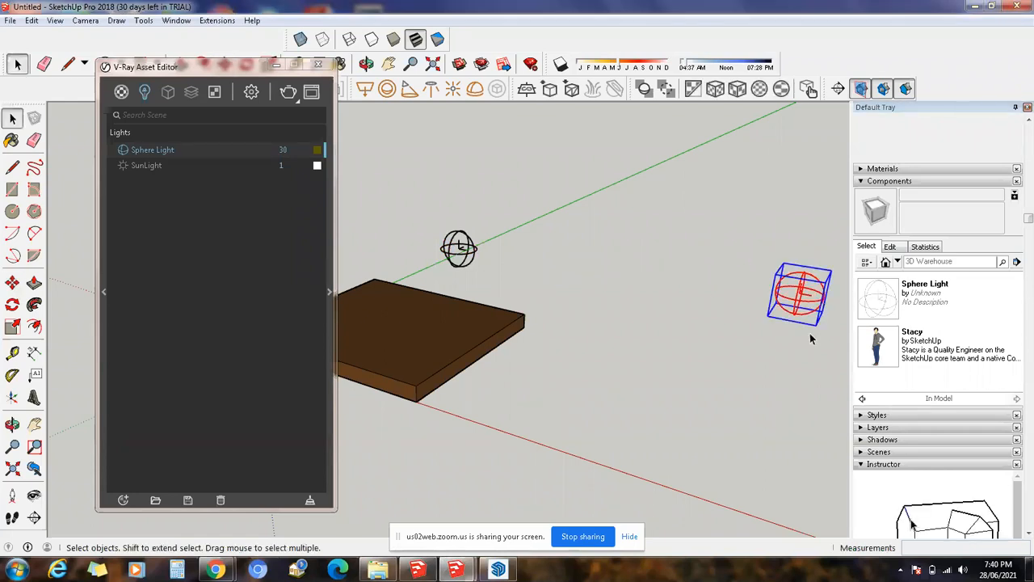
pyautogui.press('Delete')
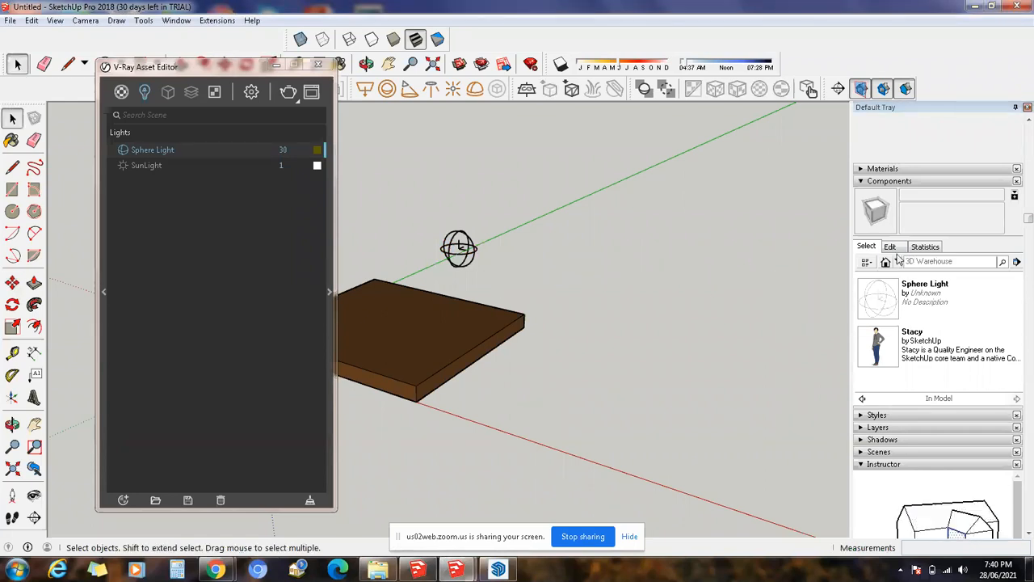
# - Insert another in-model Sphere Light copy near the slab, then delete both this copy and the original Sphere Light
pyautogui.click(897, 262)
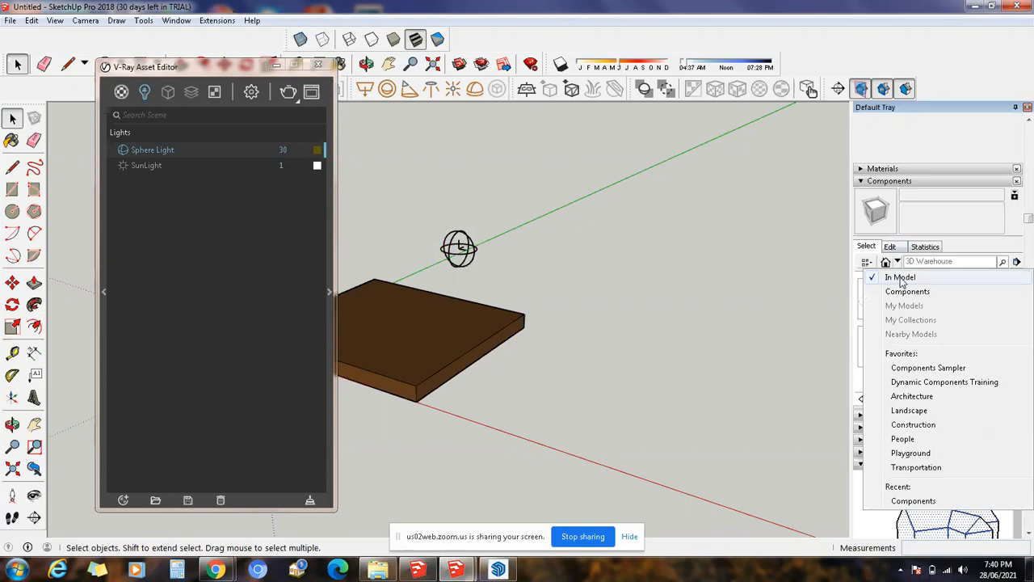
pyautogui.click(901, 278)
pyautogui.click(894, 299)
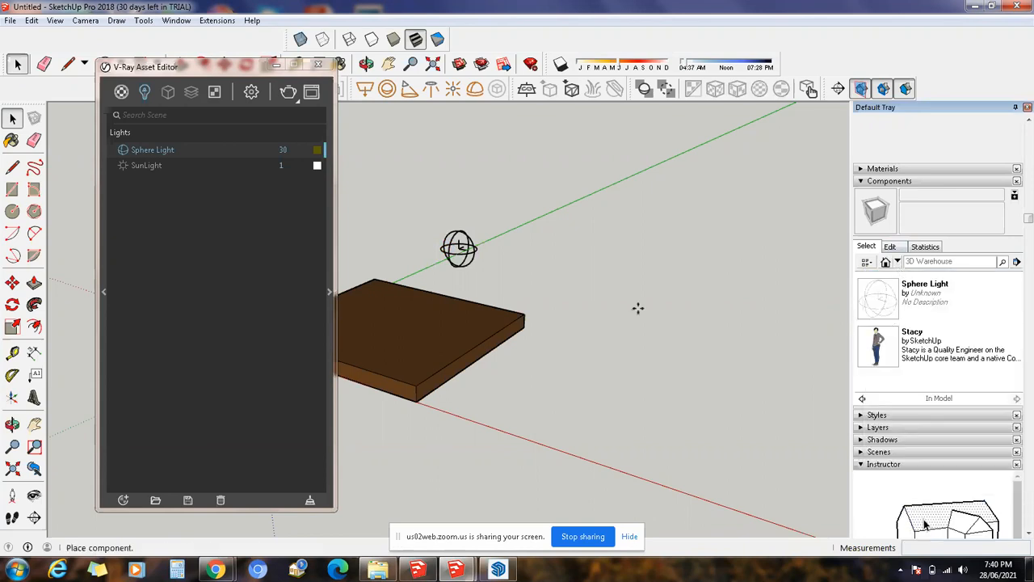
pyautogui.click(631, 302)
pyautogui.click(8, 124)
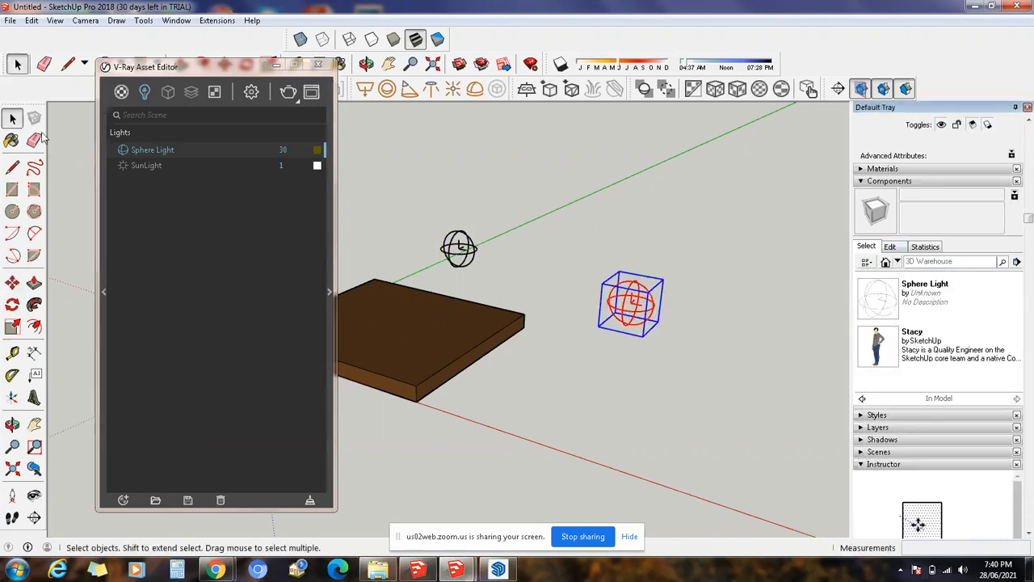
pyautogui.press('Delete')
pyautogui.click(473, 263)
pyautogui.press('Delete')
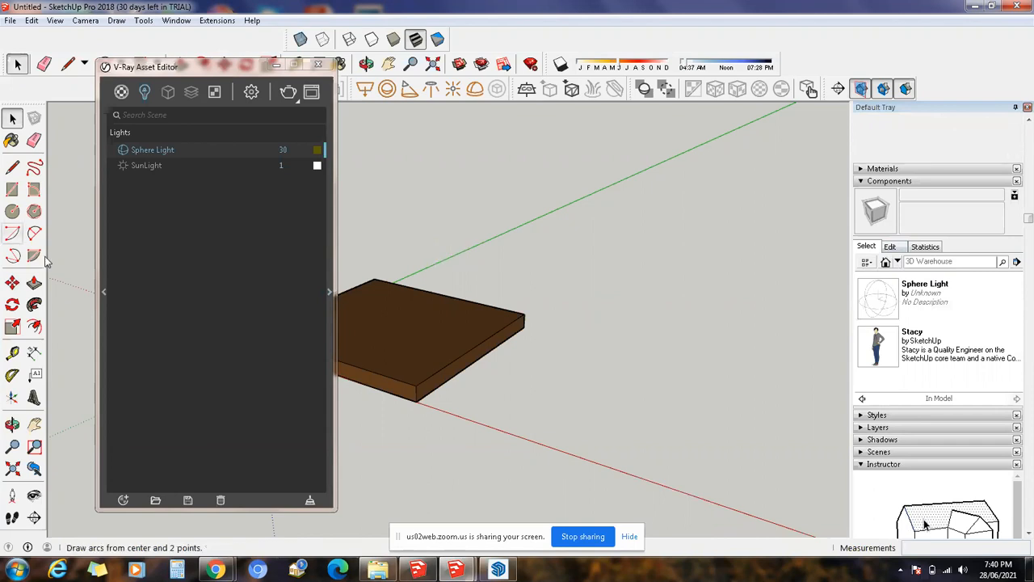
# - Place a V-Ray Rectangle Light on the ground behind the slab, starting near the slab's far corner
pyautogui.moveTo(199, 68); pyautogui.dragTo(180, 70)
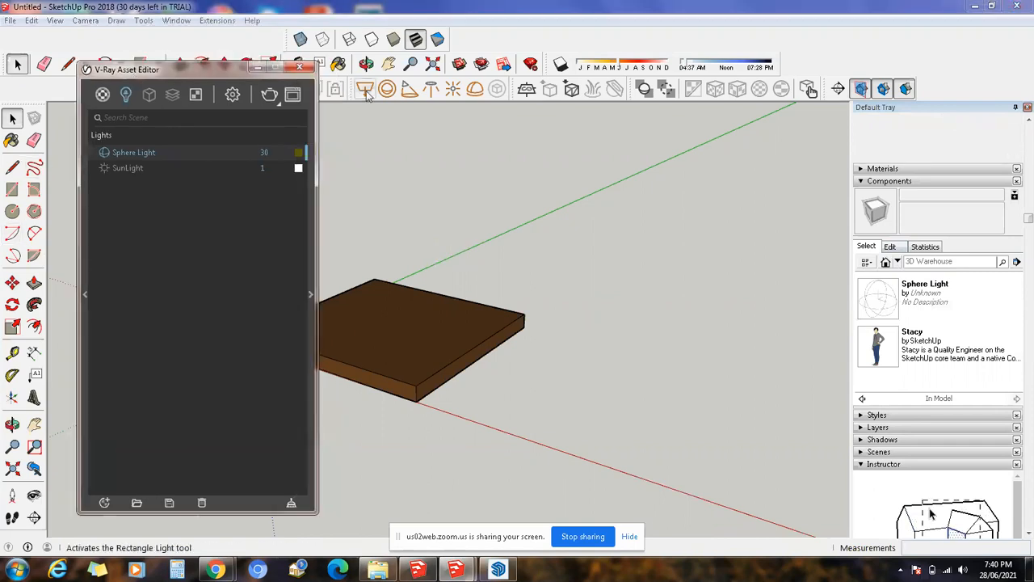
pyautogui.click(366, 94)
pyautogui.click(402, 282)
pyautogui.scroll(-4, 596, 228)
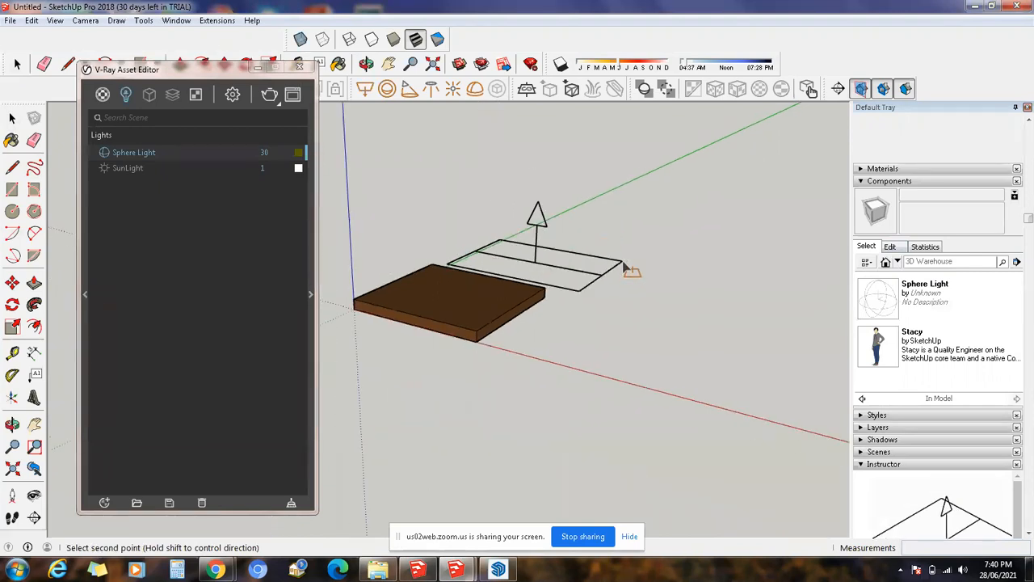
pyautogui.click(709, 215)
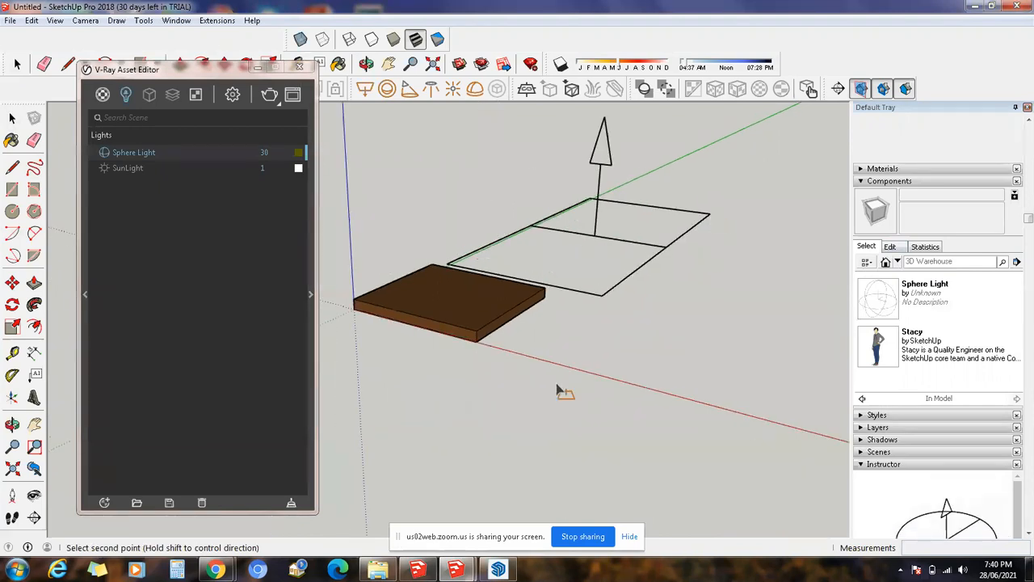
pyautogui.click(12, 118)
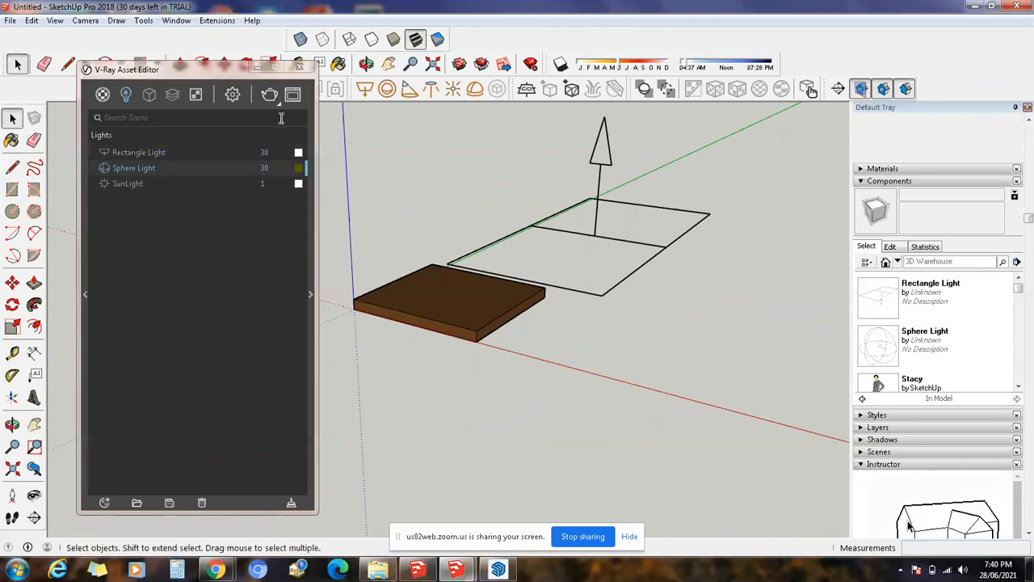
# - Render the scene with the large Rectangle Light behind the slab, close the frame buffer and delete that light
pyautogui.click(269, 96)
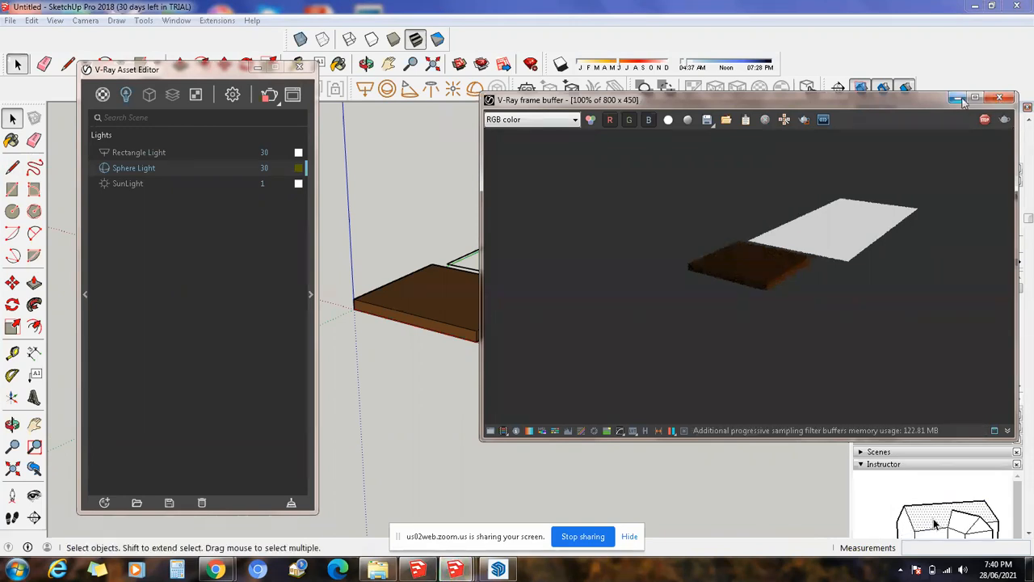
pyautogui.click(1001, 98)
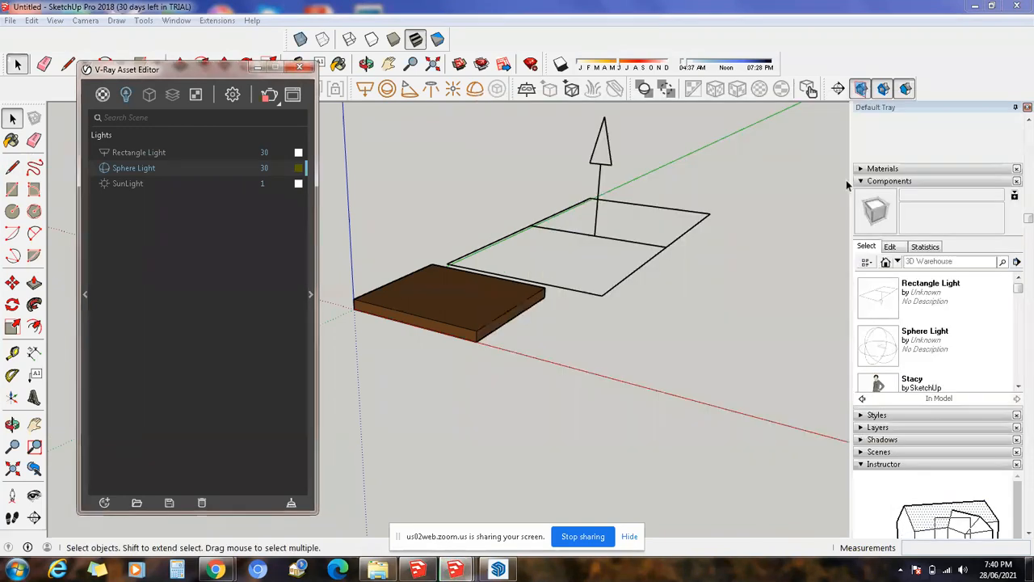
pyautogui.click(683, 245)
pyautogui.press('Delete')
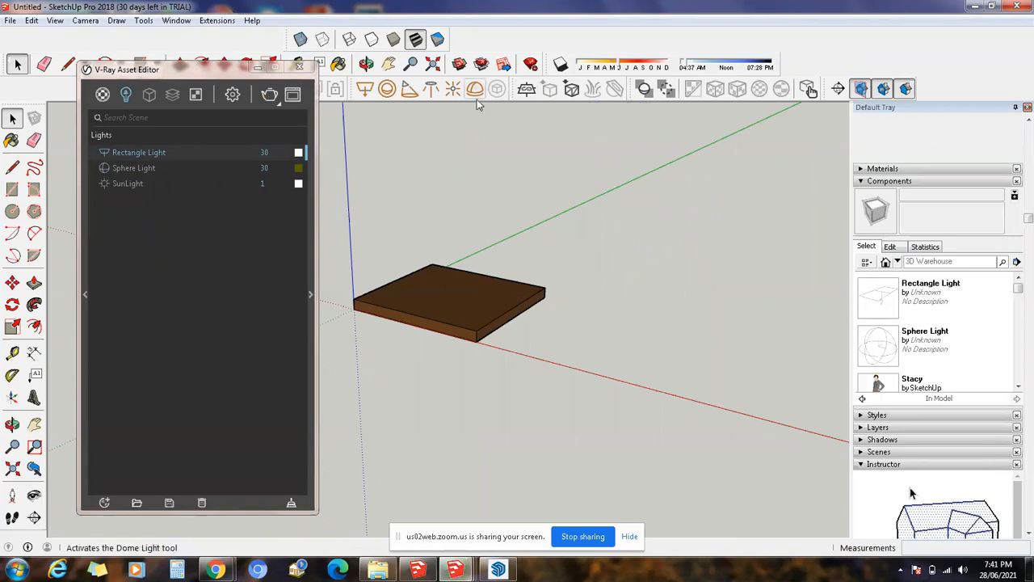
# - Place a smaller V-Ray Rectangle Light on the ground just behind the slab's back edge
pyautogui.click(368, 95)
pyautogui.click(467, 260)
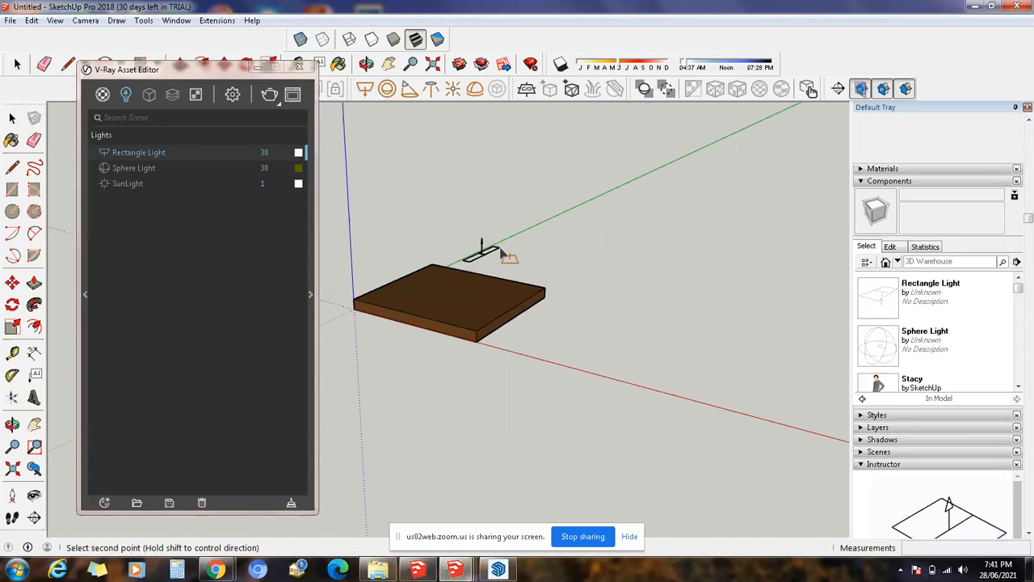
pyautogui.click(549, 258)
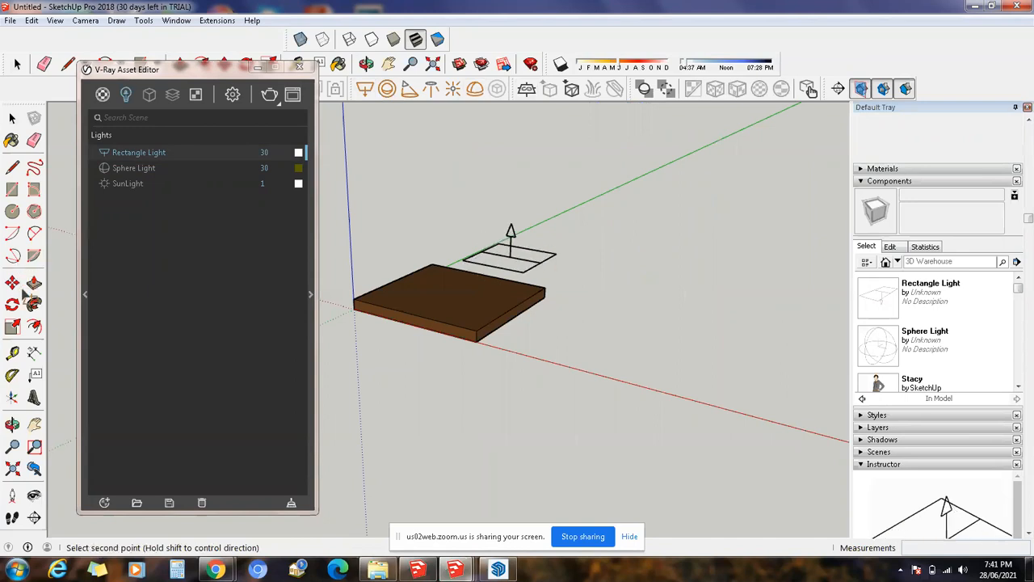
pyautogui.click(9, 119)
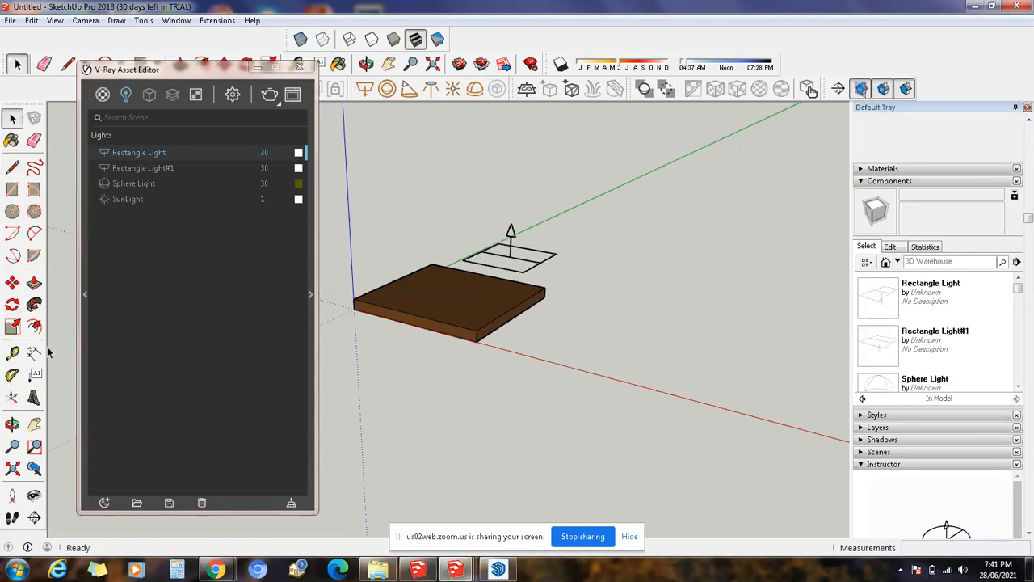
# - Rotate the new Rectangle Light 90° in the plane of the slab's front face so it stands upright
pyautogui.click(540, 276)
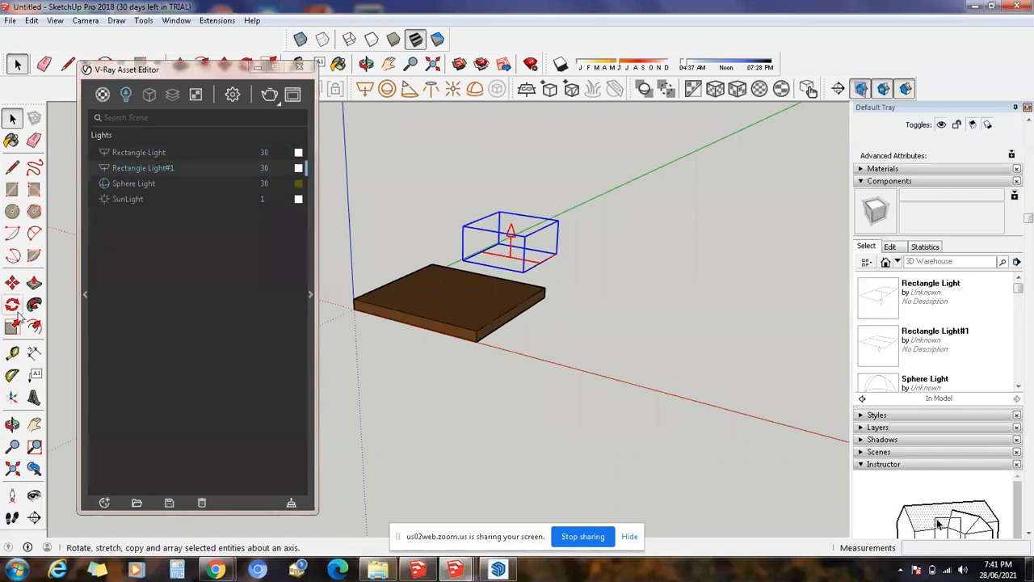
pyautogui.press('q')
pyautogui.scroll(3, 478, 268)
pyautogui.moveTo(478, 268); pyautogui.dragTo(597, 282)
pyautogui.press('Escape')
pyautogui.scroll(-1, 584, 300)
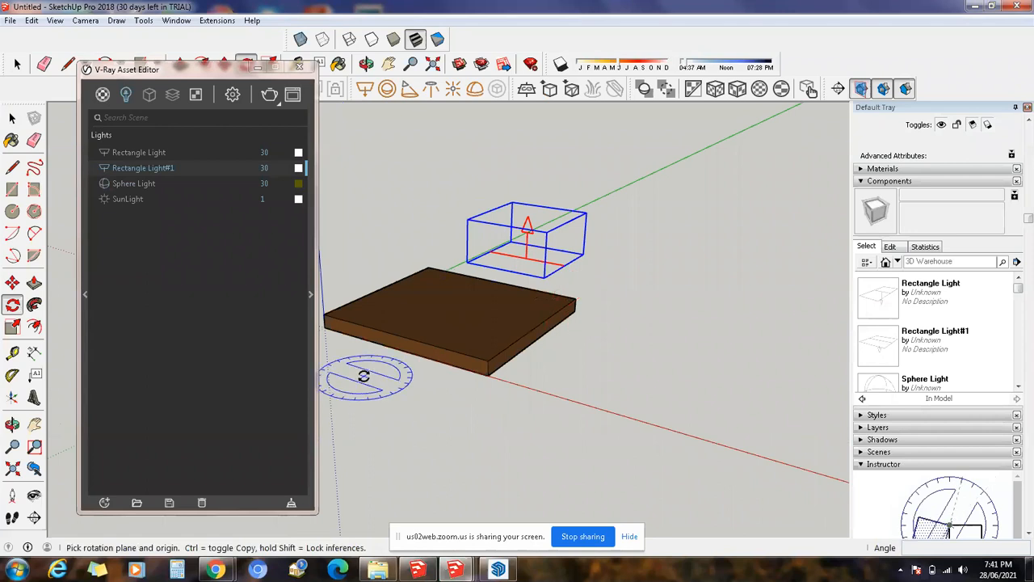
pyautogui.scroll(1, 372, 359)
pyautogui.moveTo(385, 335); pyautogui.dragTo(523, 371)
pyautogui.click(524, 372)
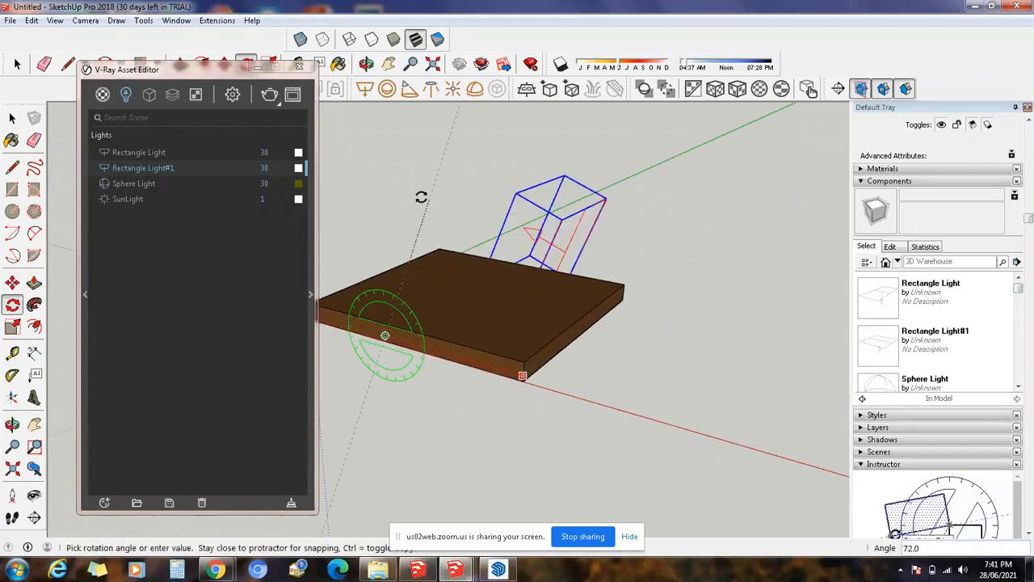
pyautogui.press('Escape')
pyautogui.scroll(-2, 782, 288)
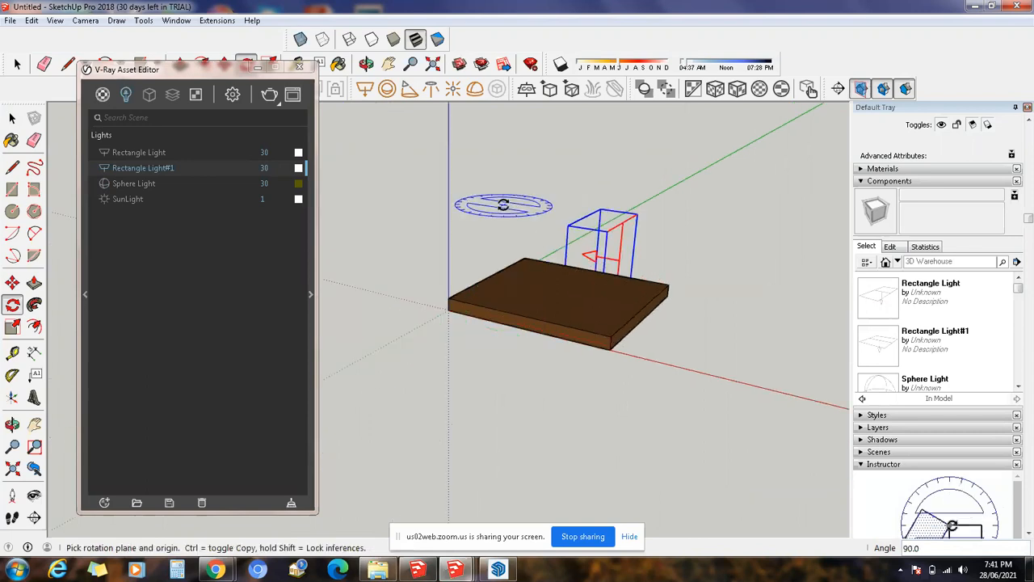
pyautogui.click(509, 322)
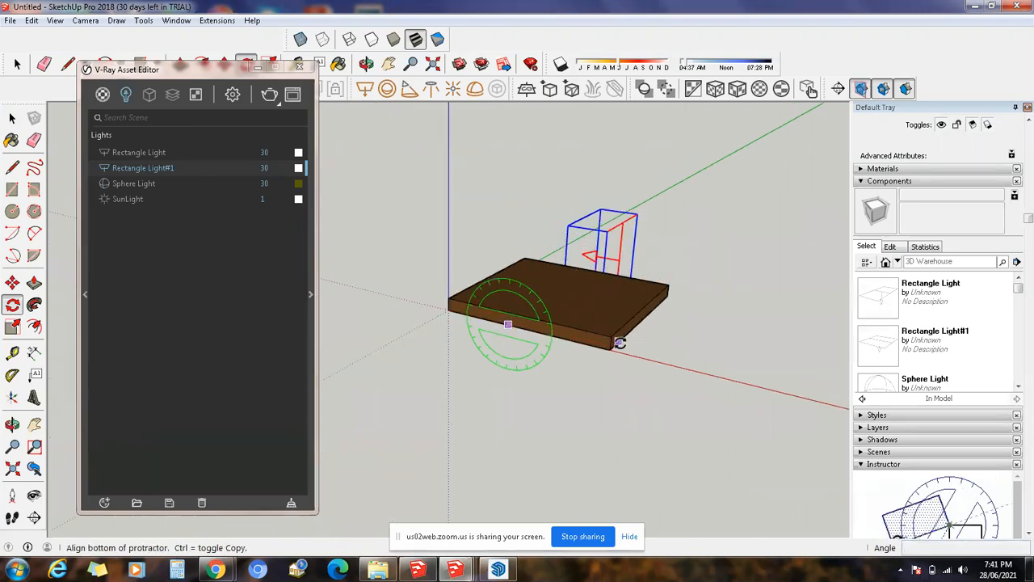
pyautogui.click(632, 349)
pyautogui.press('Escape')
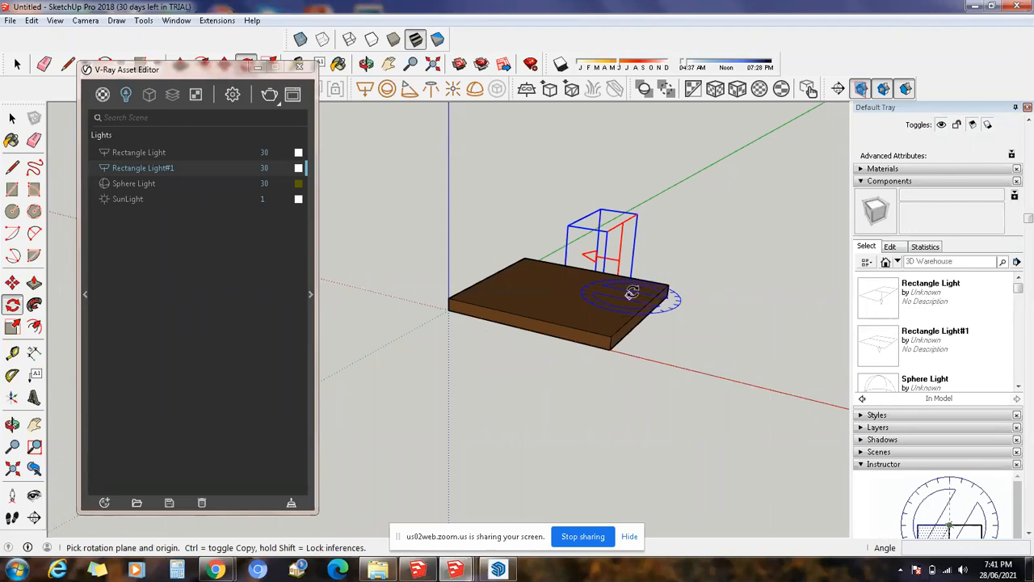
# - Rotate the upright Rectangle Light 90° in the horizontal plane about a point on the ground beyond the slab's front corner
pyautogui.scroll(2, 635, 293)
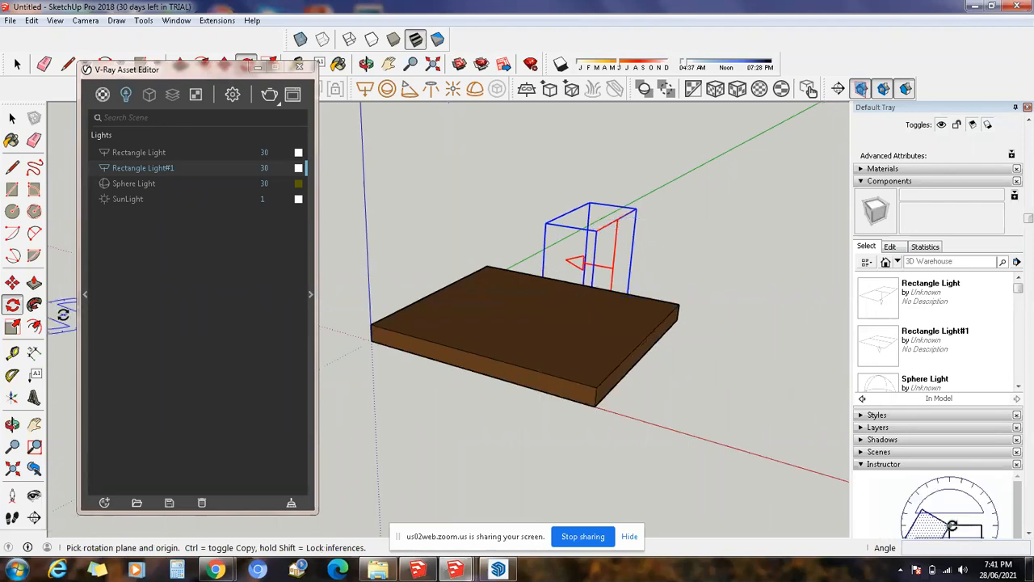
pyautogui.click(673, 417)
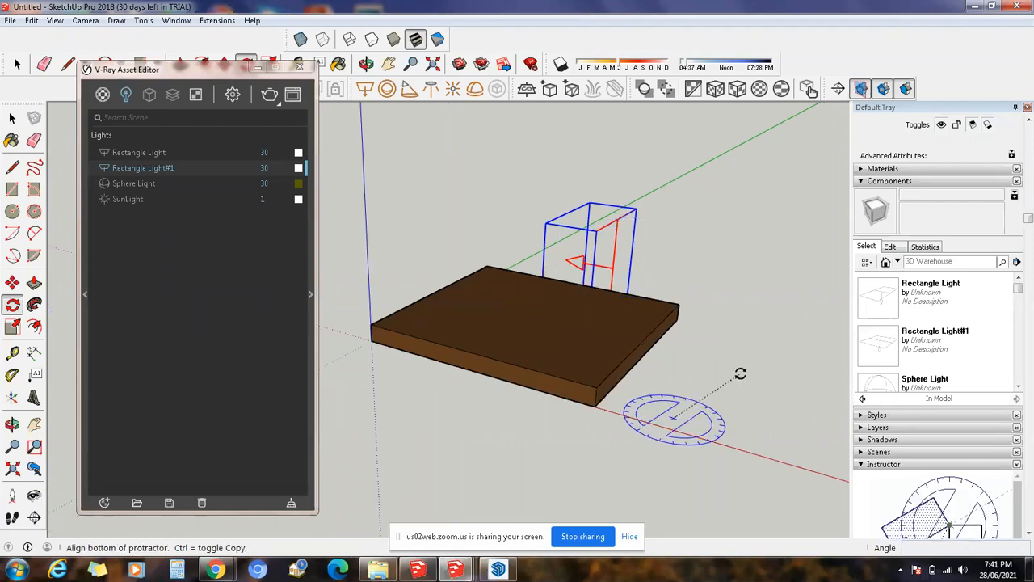
pyautogui.click(757, 302)
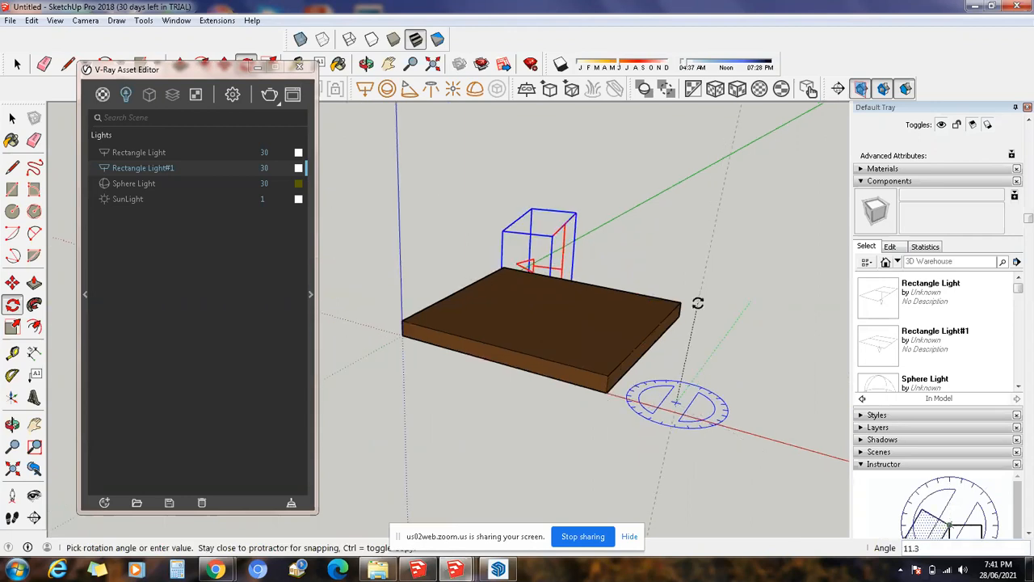
pyautogui.scroll(-3, 699, 298)
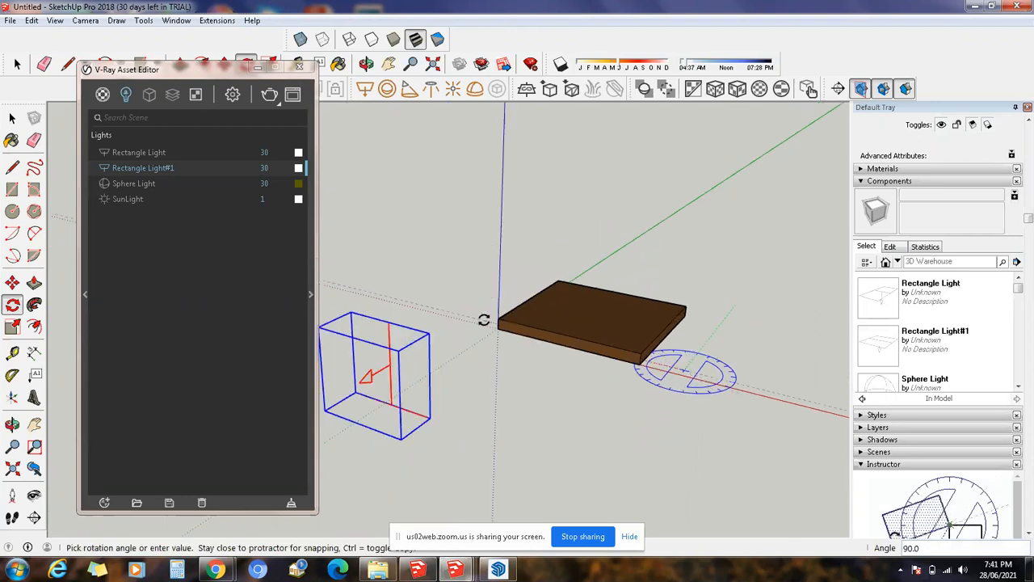
pyautogui.click(484, 321)
# - Move the rotated Rectangle Light onto the slab's back edge, aligned with the back corner and facing across the slab
pyautogui.scroll(-2, 693, 337)
pyautogui.press('m')
pyautogui.click(493, 412)
pyautogui.scroll(2, 782, 271)
pyautogui.click(691, 338)
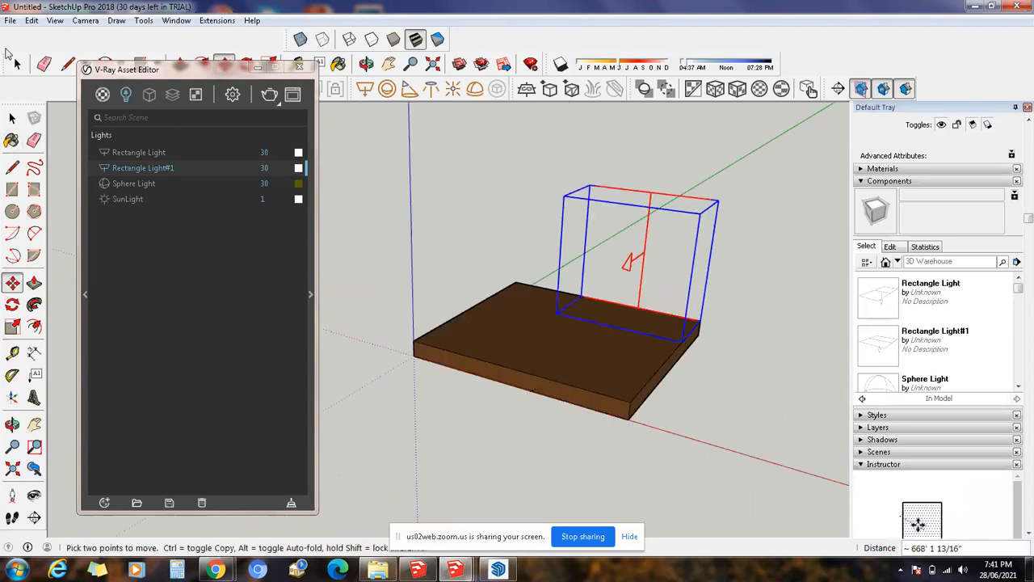
pyautogui.press('space')
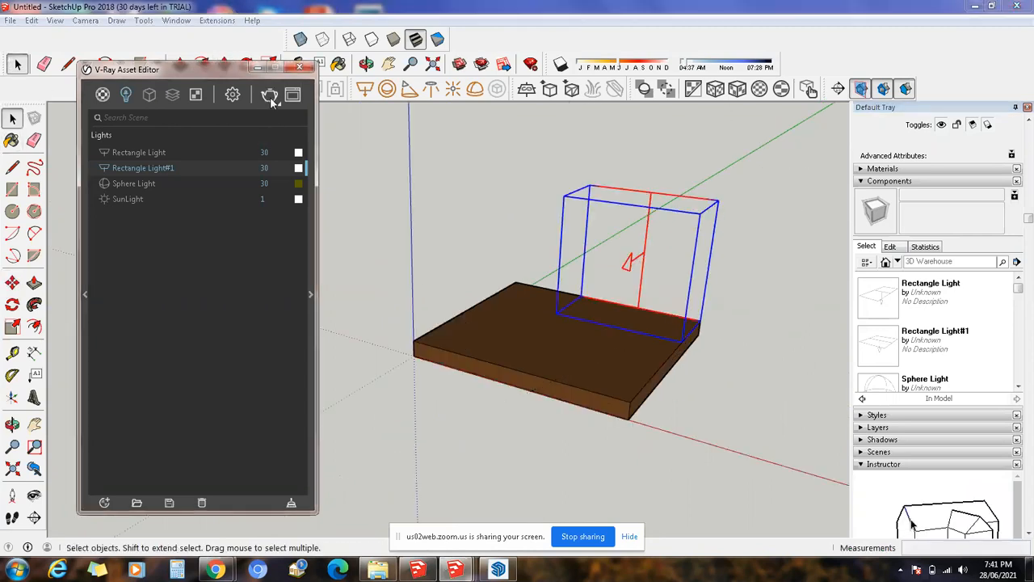
# - Render the slab with the upright Rectangle Light, close the render, and view the Materials and Lights asset lists
pyautogui.click(270, 95)
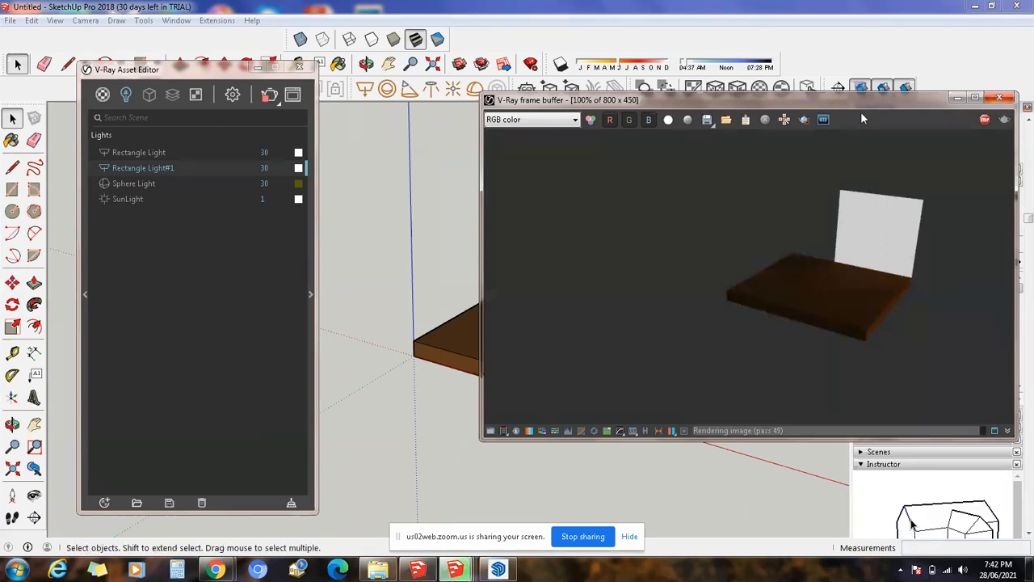
pyautogui.click(1000, 97)
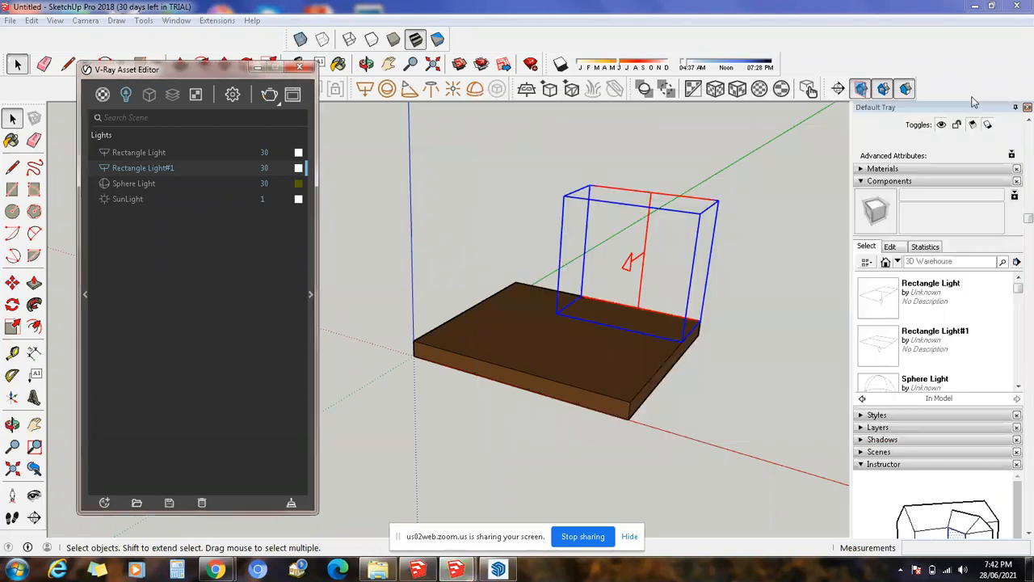
pyautogui.click(102, 94)
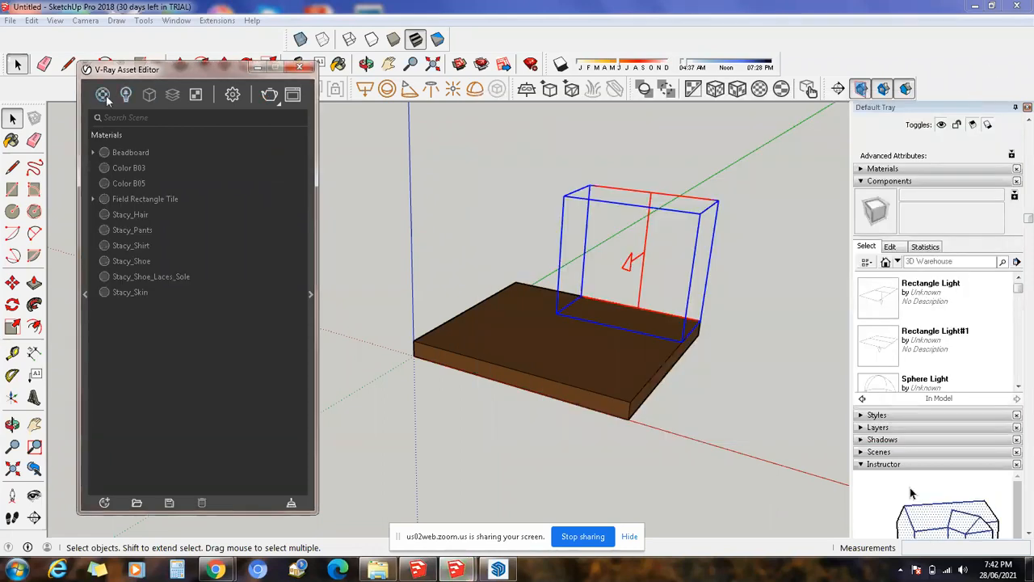
pyautogui.click(127, 95)
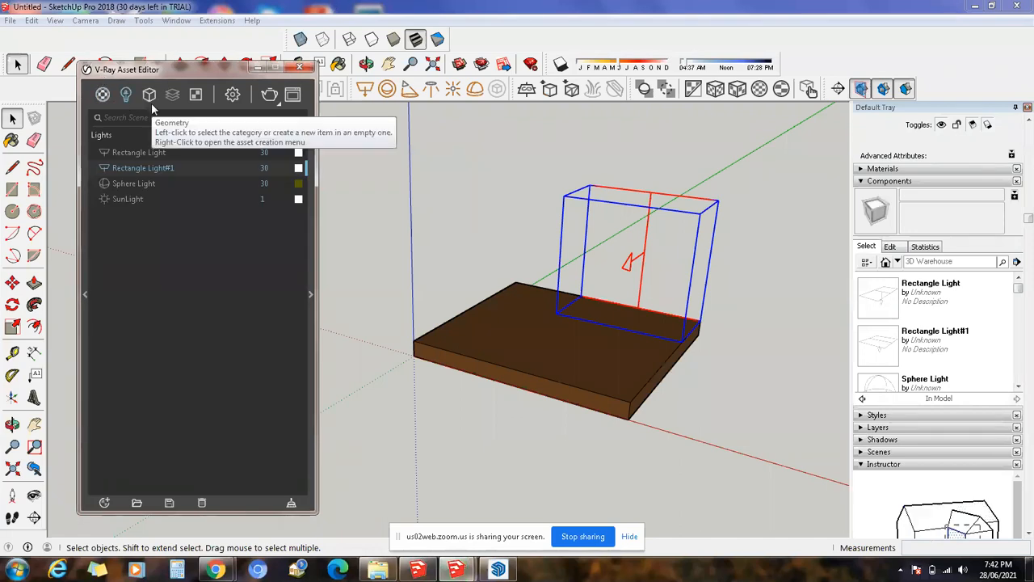
# - Add a V-Ray Proxy Mesh geometry asset and dismiss its mesh file selection without choosing a file
pyautogui.moveTo(151, 103)
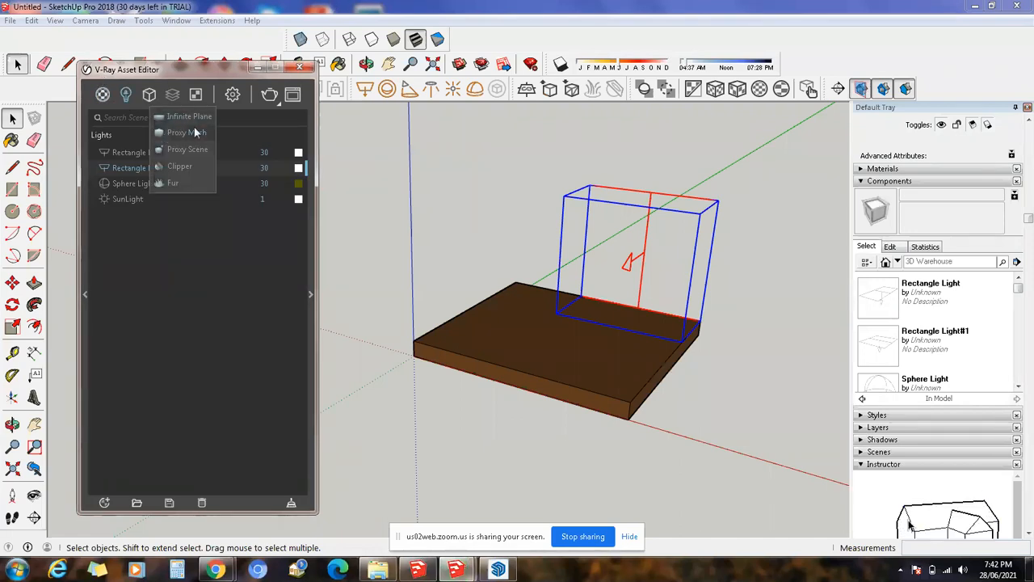
pyautogui.click(193, 131)
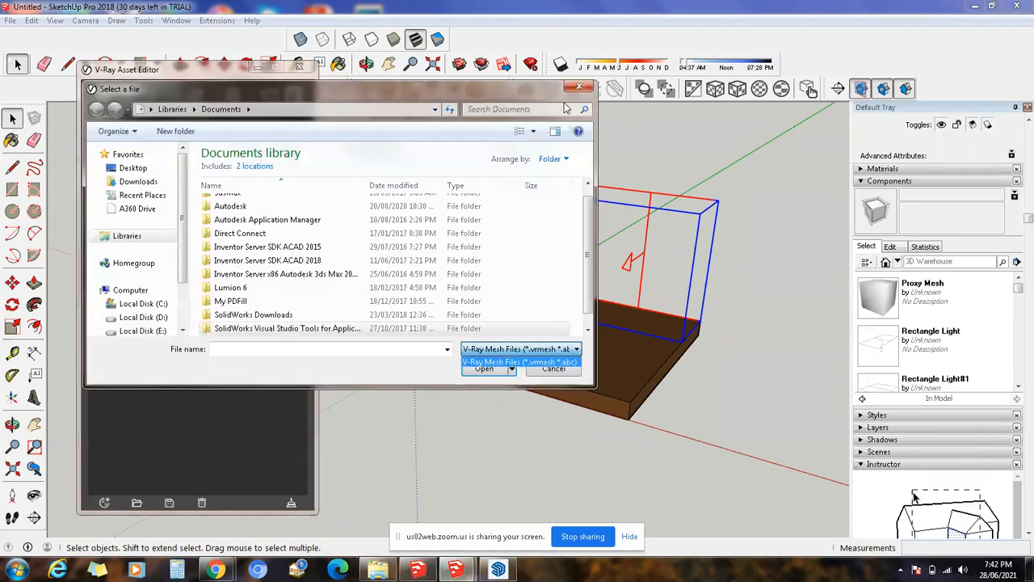
pyautogui.click(579, 89)
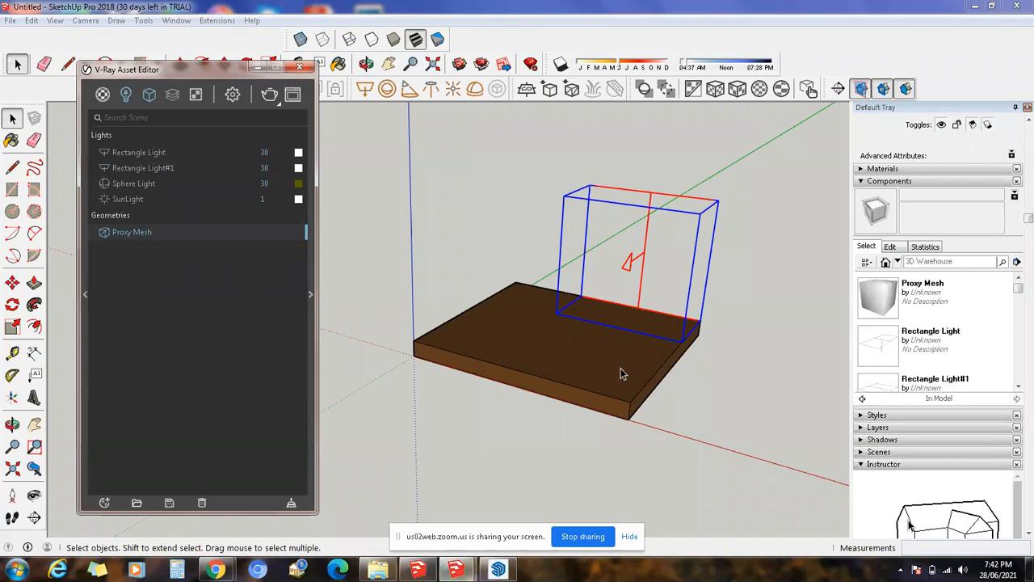
# - Open the slab's group with its top face selected and list the Landscaping, Fencing and Vegetation materials
pyautogui.scroll(5, 577, 362)
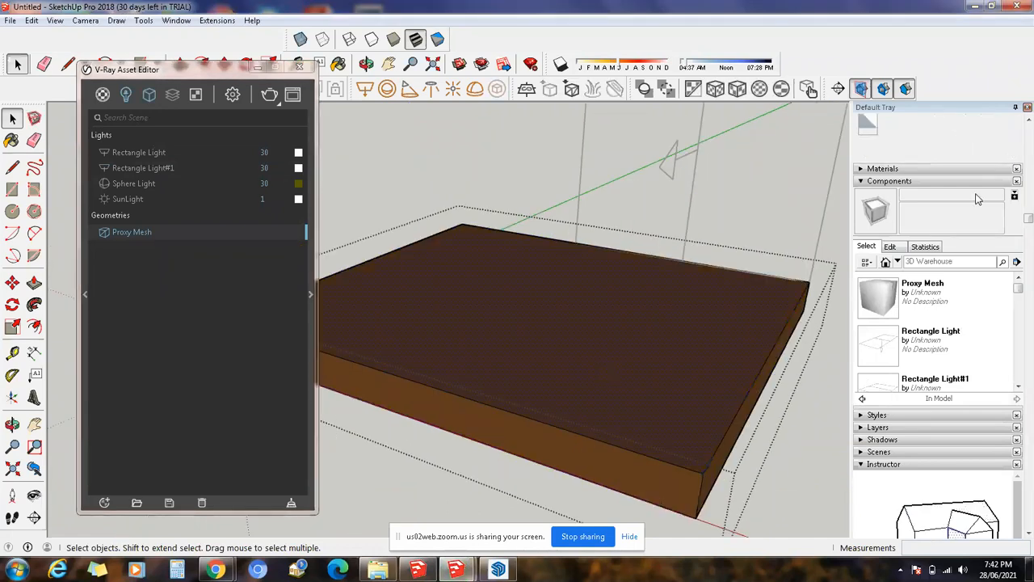
pyautogui.click(993, 169)
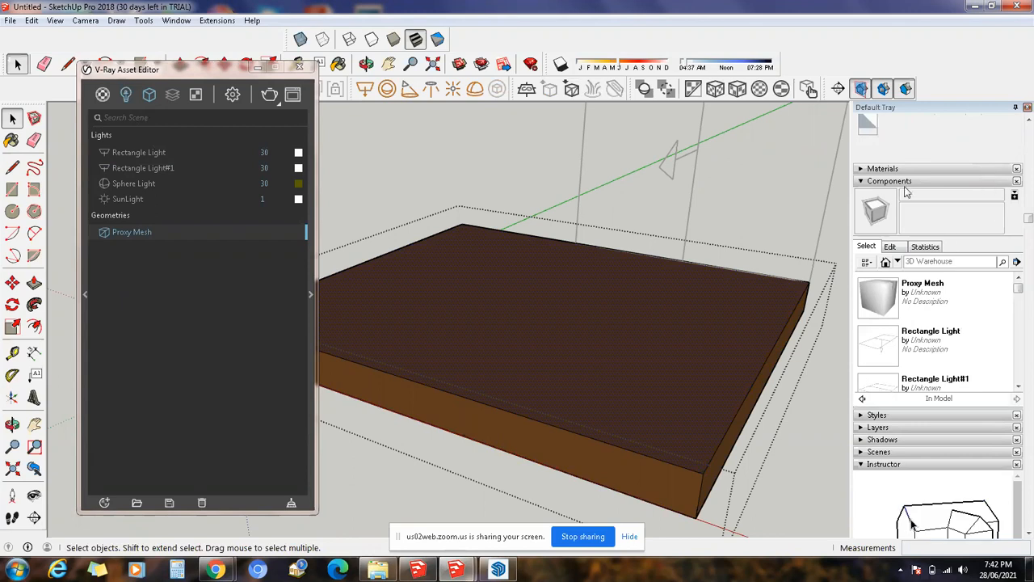
pyautogui.click(993, 177)
pyautogui.click(961, 171)
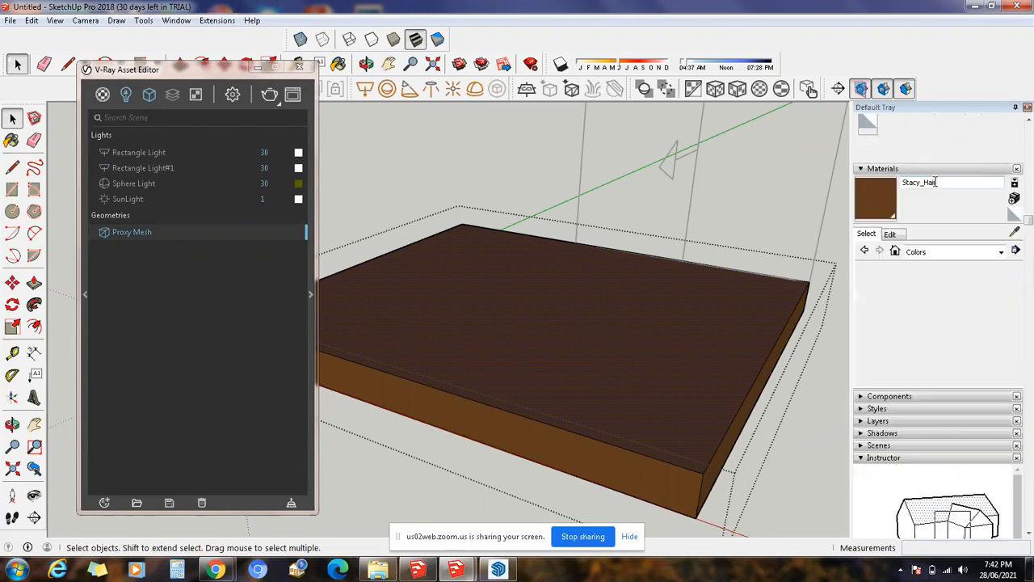
pyautogui.click(1000, 251)
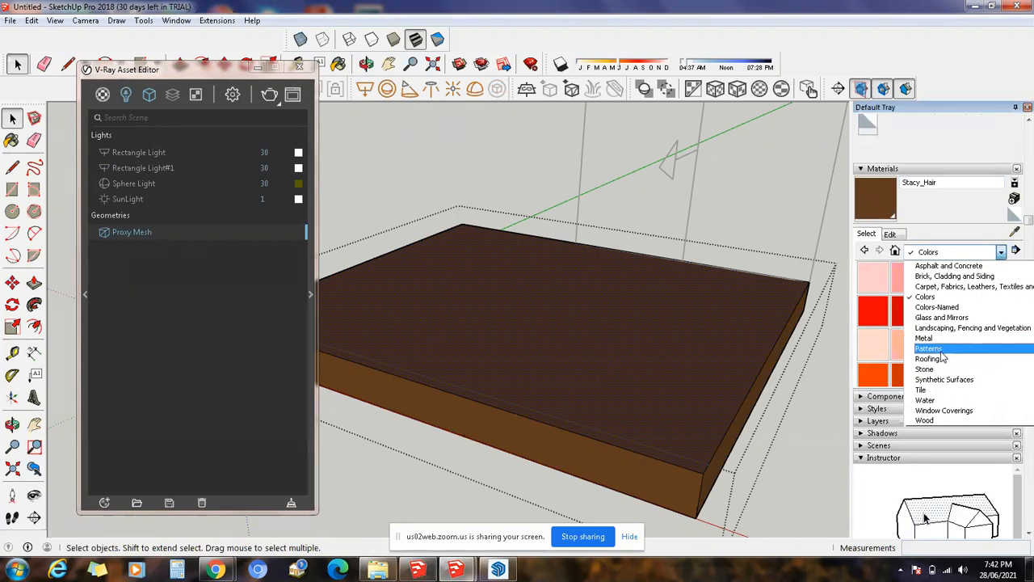
pyautogui.click(950, 328)
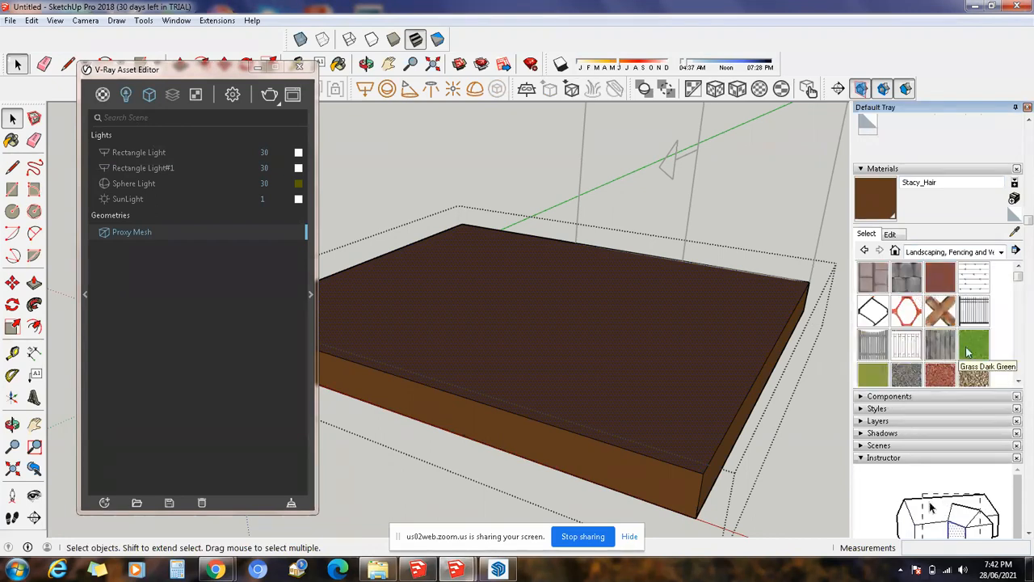
# - Paint the slab's top face with the Grass Dark Green material
pyautogui.click(968, 352)
pyautogui.click(561, 386)
pyautogui.scroll(3, 458, 422)
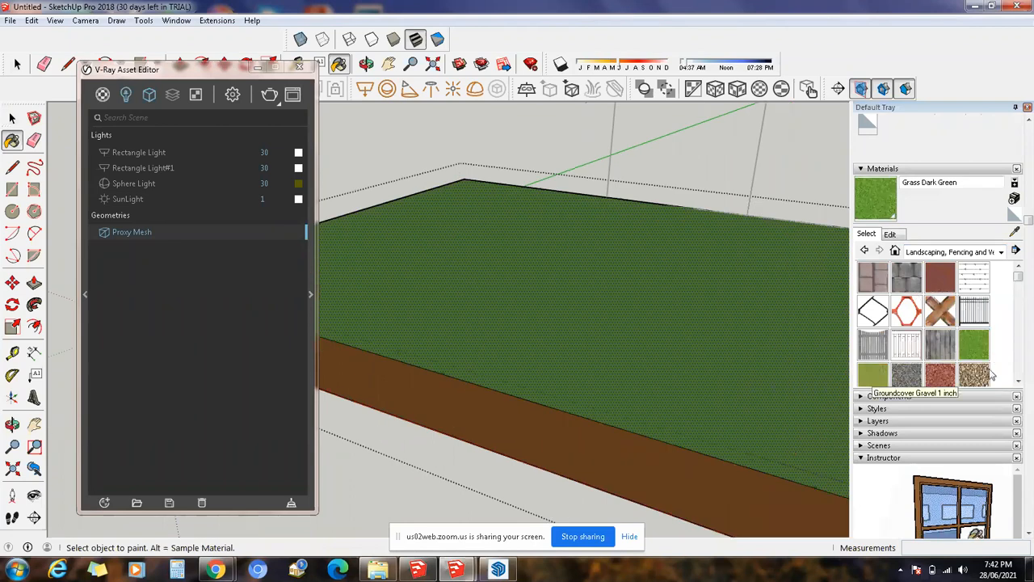
pyautogui.click(966, 352)
pyautogui.click(696, 341)
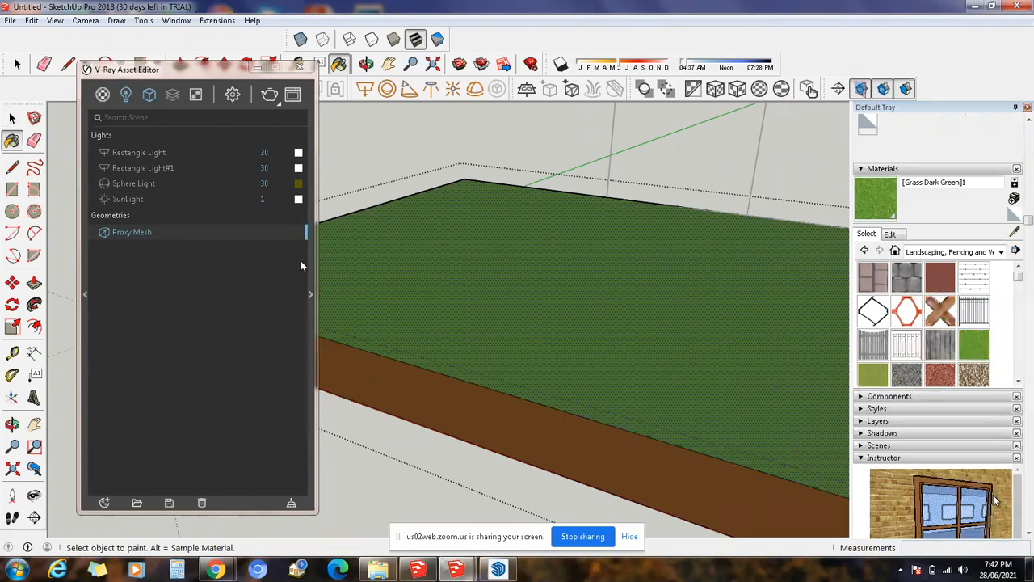
pyautogui.press('space')
# - Show only the geometry assets in the Asset Editor and add a Fur geometry asset
pyautogui.click(481, 263)
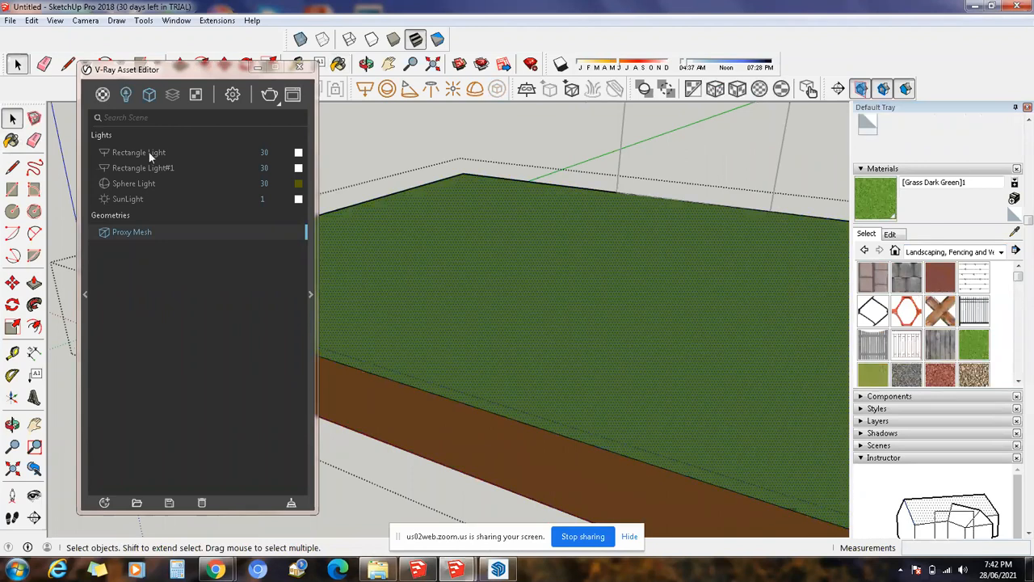
pyautogui.click(149, 98)
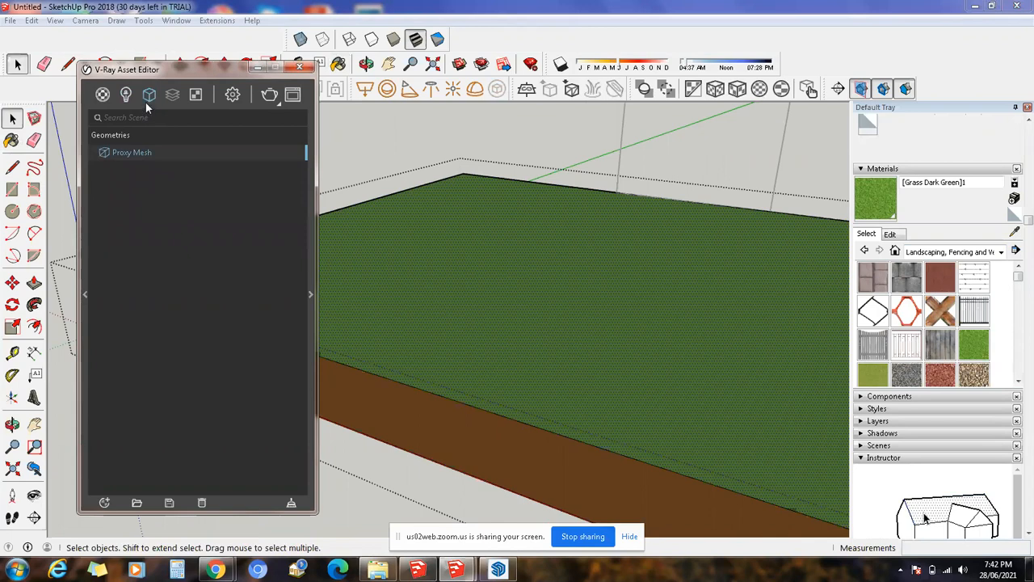
pyautogui.moveTo(148, 101)
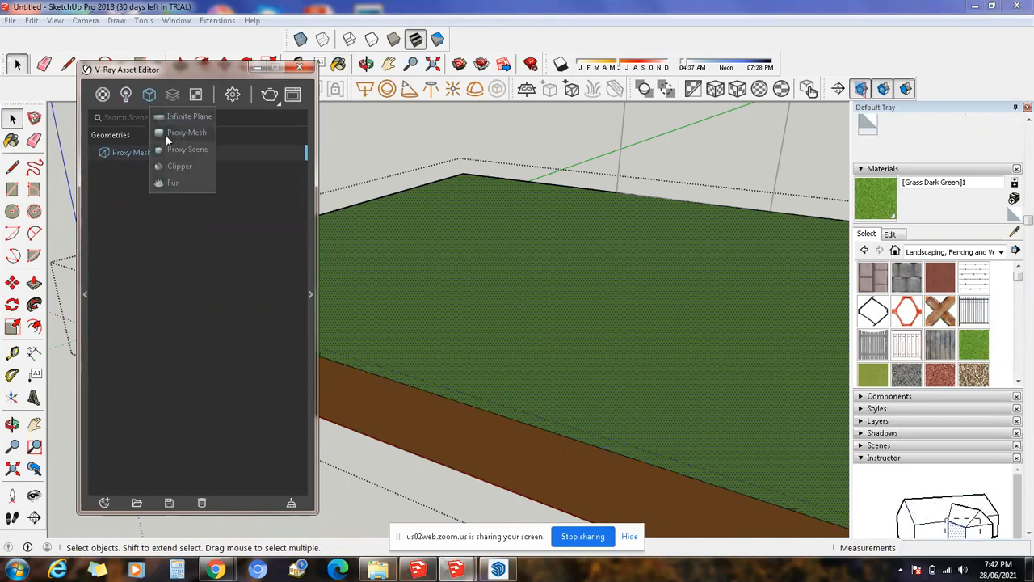
pyautogui.click(189, 185)
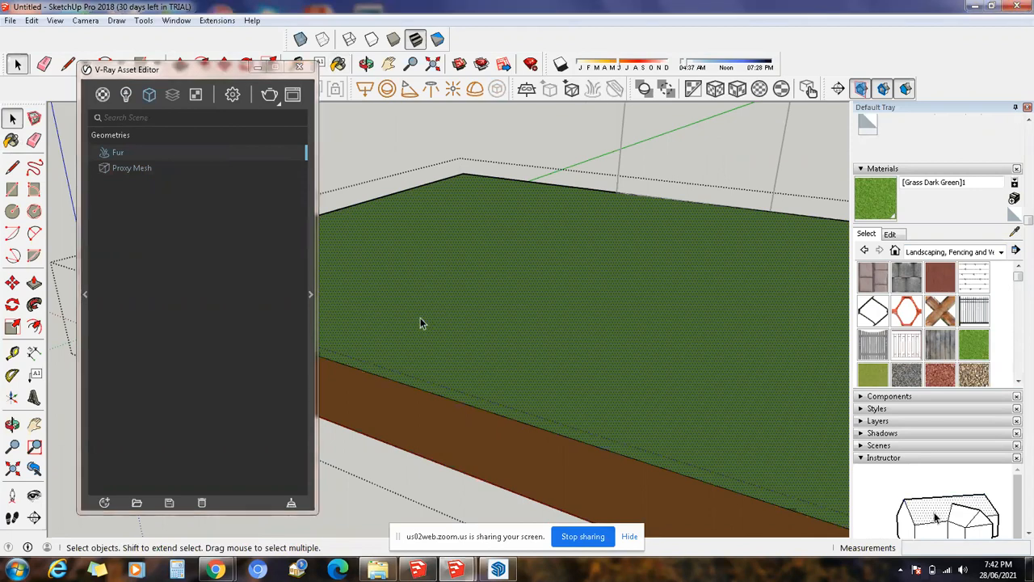
# - Select the slab's grass top face and render a closer view of it
pyautogui.rightClick(671, 272)
pyautogui.click(639, 284)
pyautogui.click(573, 302)
pyautogui.scroll(2, 573, 301)
pyautogui.scroll(1, 573, 301)
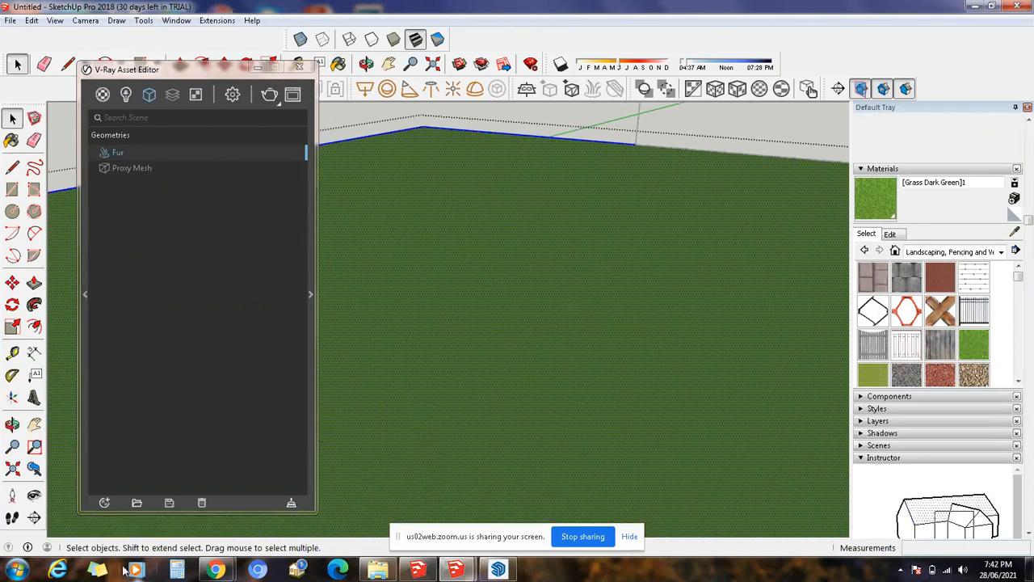
pyautogui.click(269, 95)
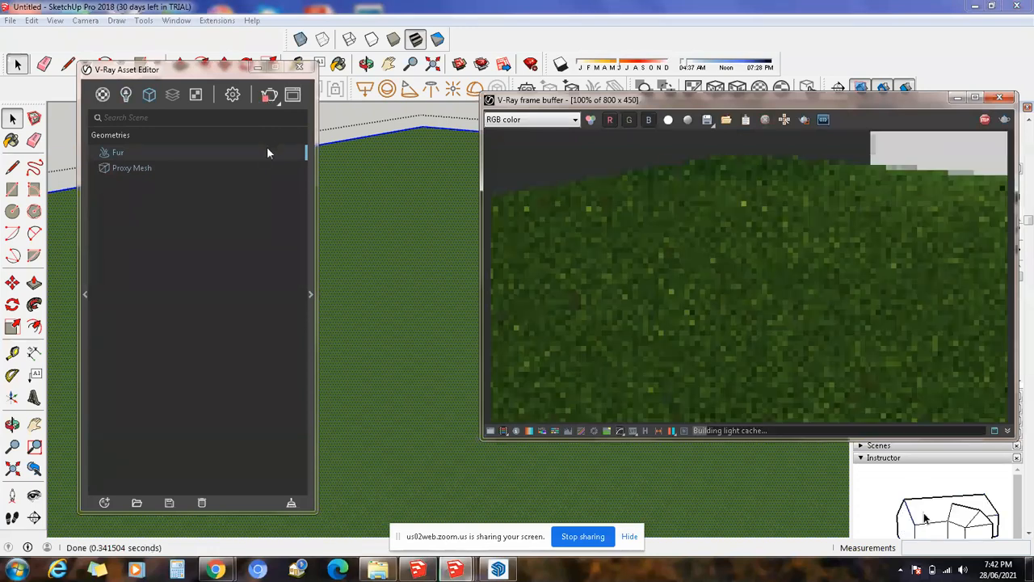
# - Apply the Fur asset to the slab's selected top face
pyautogui.click(307, 332)
pyautogui.rightClick(124, 155)
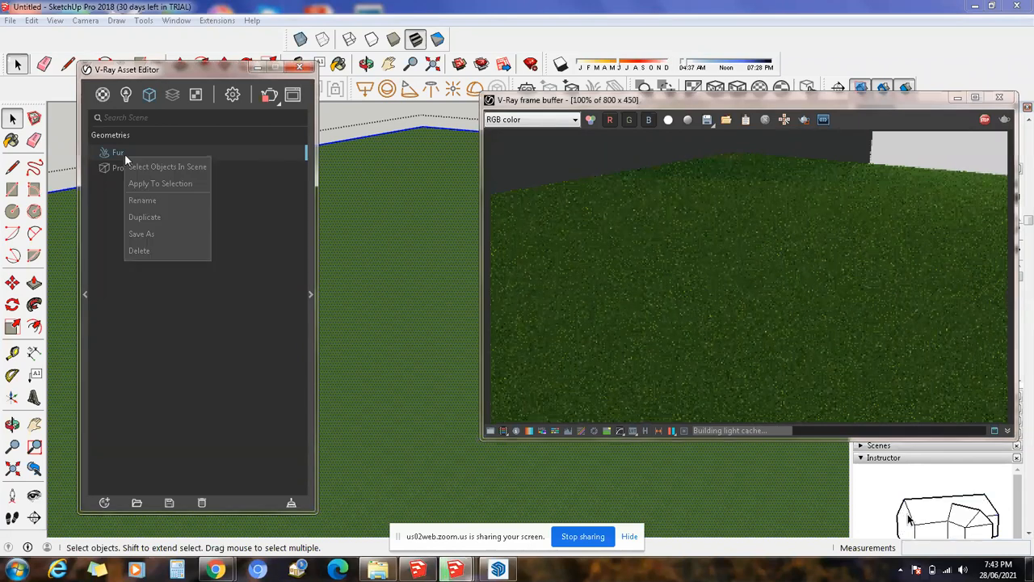
pyautogui.click(194, 184)
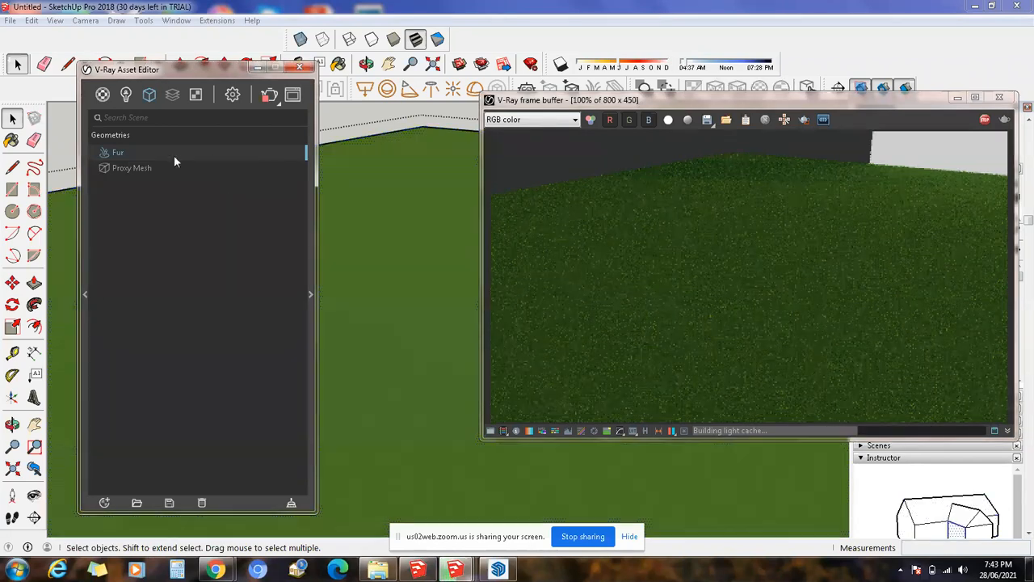
pyautogui.rightClick(173, 158)
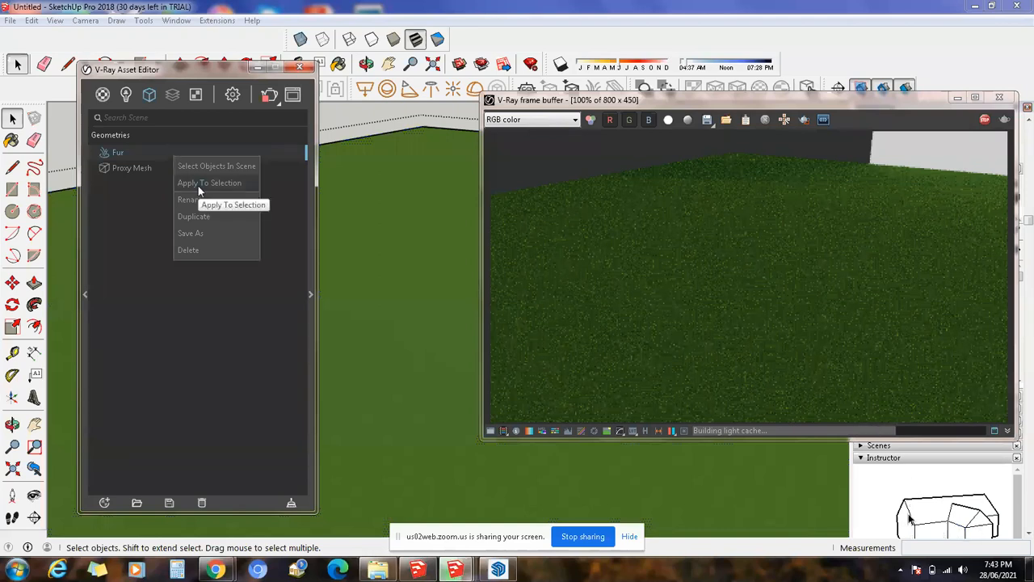
pyautogui.click(199, 184)
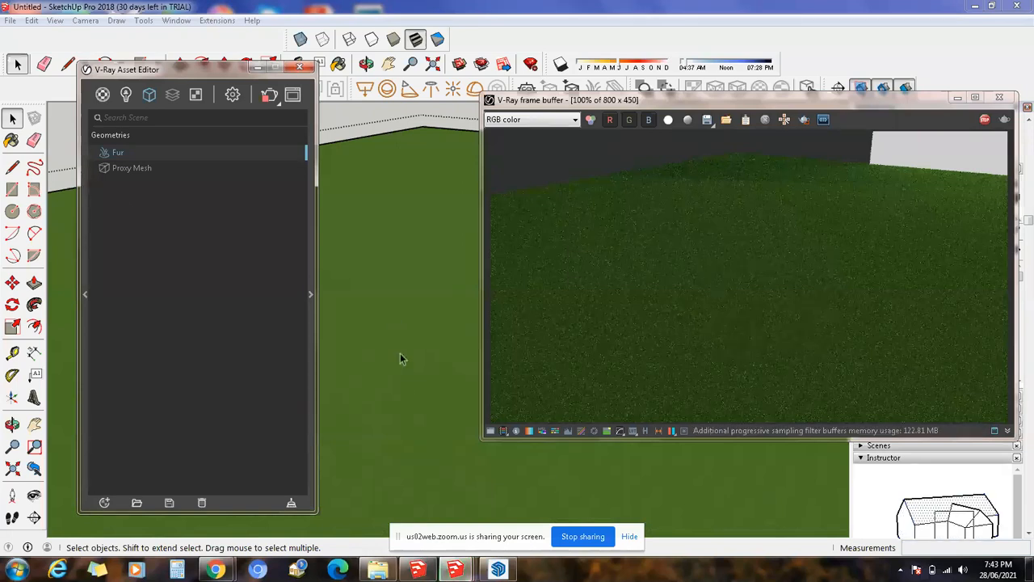
# - Add a second Fur geometry asset and open its parameters
pyautogui.rightClick(147, 107)
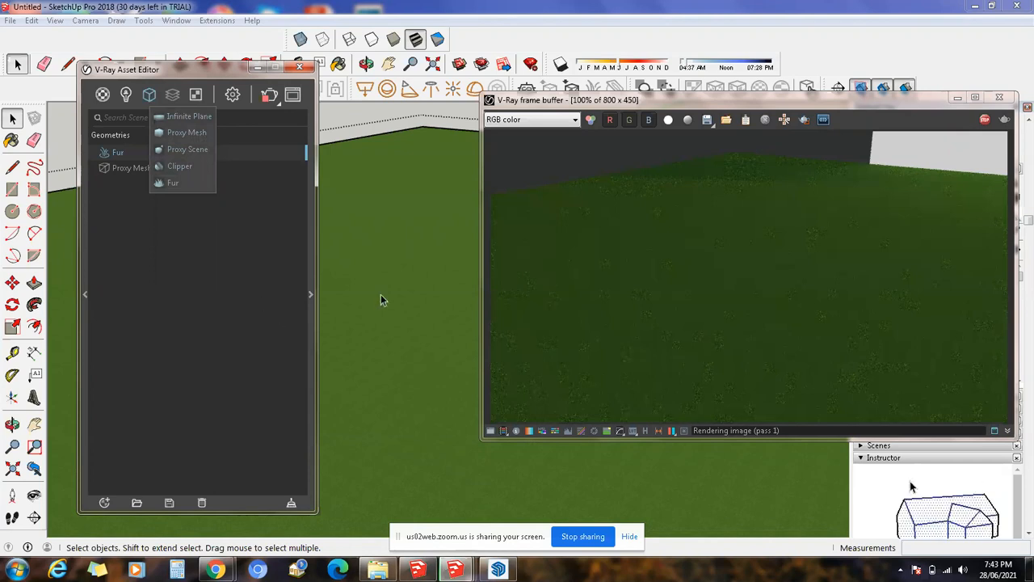
pyautogui.click(164, 183)
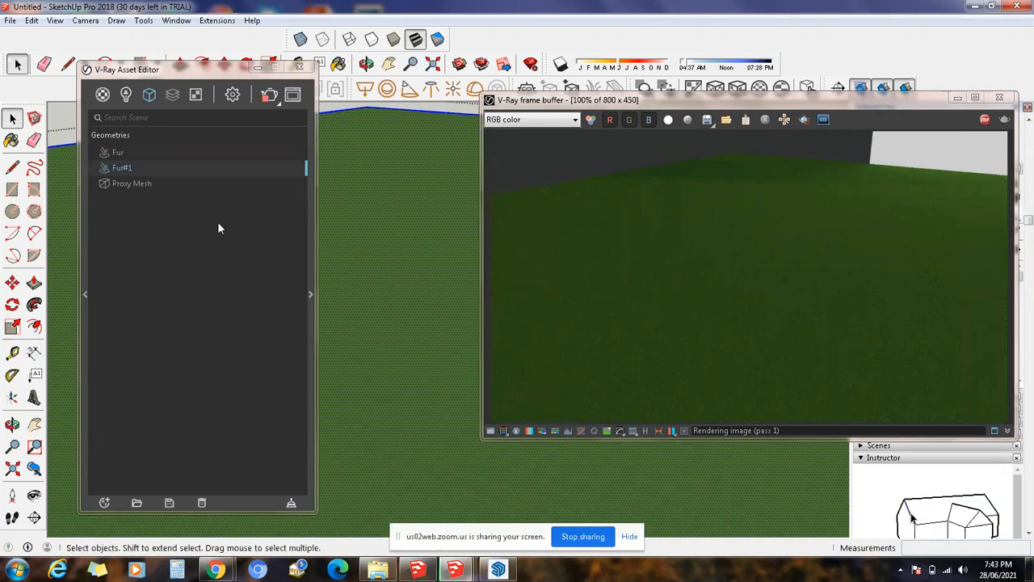
pyautogui.click(311, 295)
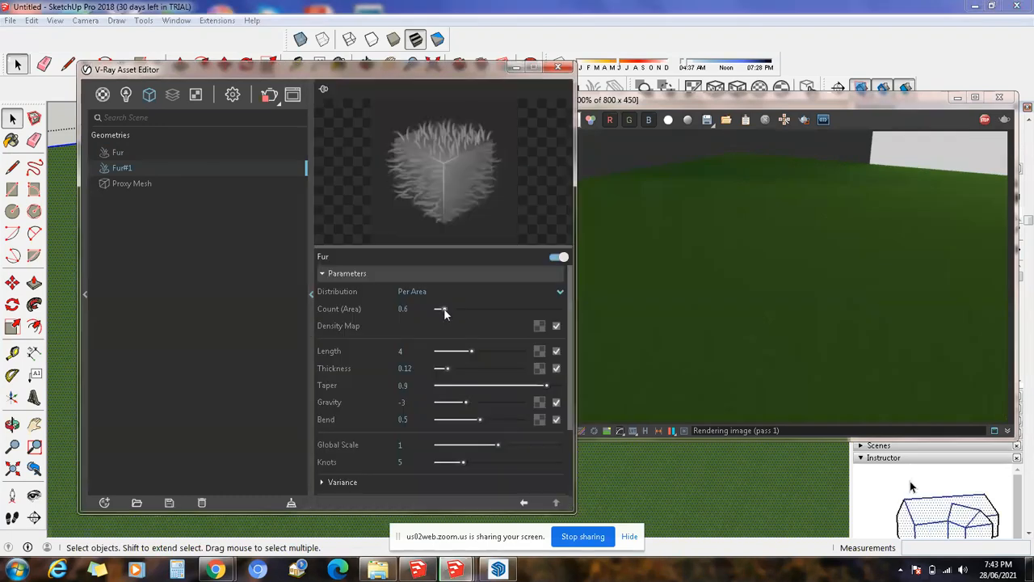
# - Set the second Fur asset's Count (Area) to 9.5, Knots to 10, Gravity to -2.4 and Thickness to 0.6
pyautogui.moveTo(492, 310); pyautogui.dragTo(553, 312)
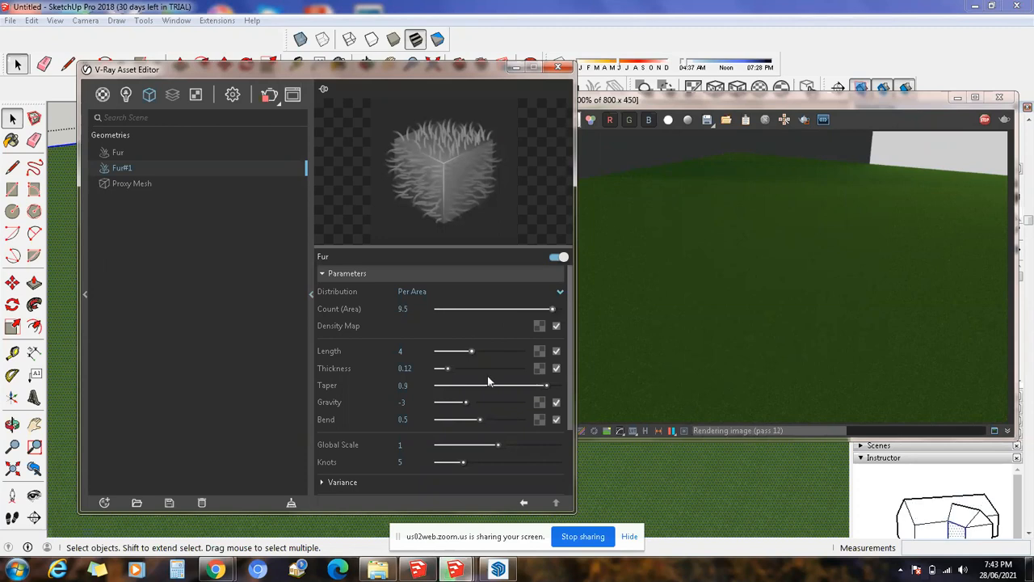
pyautogui.moveTo(464, 461); pyautogui.dragTo(506, 461)
pyautogui.moveTo(466, 402); pyautogui.dragTo(486, 401)
pyautogui.moveTo(449, 368); pyautogui.dragTo(474, 402)
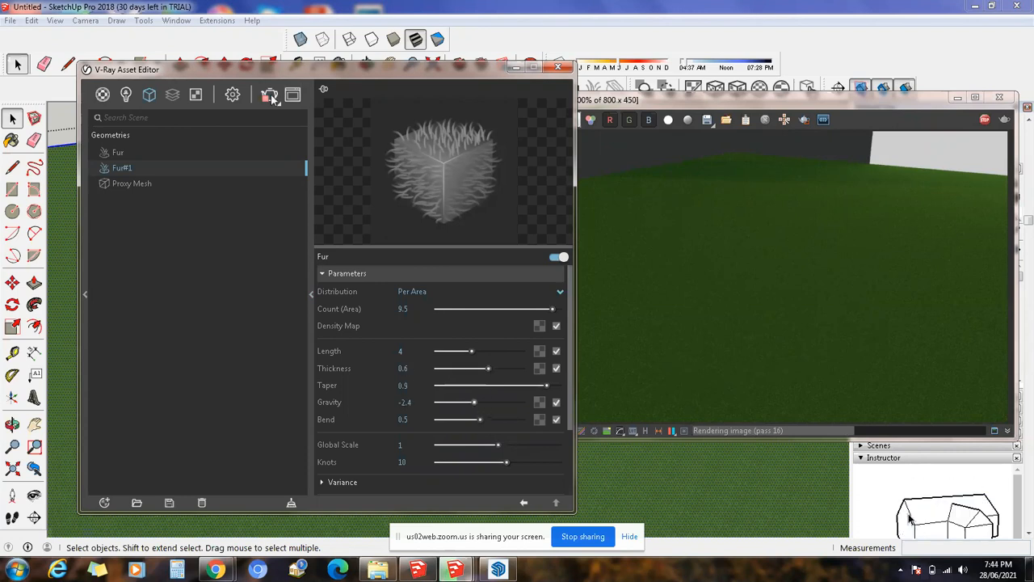
# - Replace the old render with a new one of the grass slab, then close it and hide the Fur parameters
pyautogui.click(1001, 98)
pyautogui.click(274, 101)
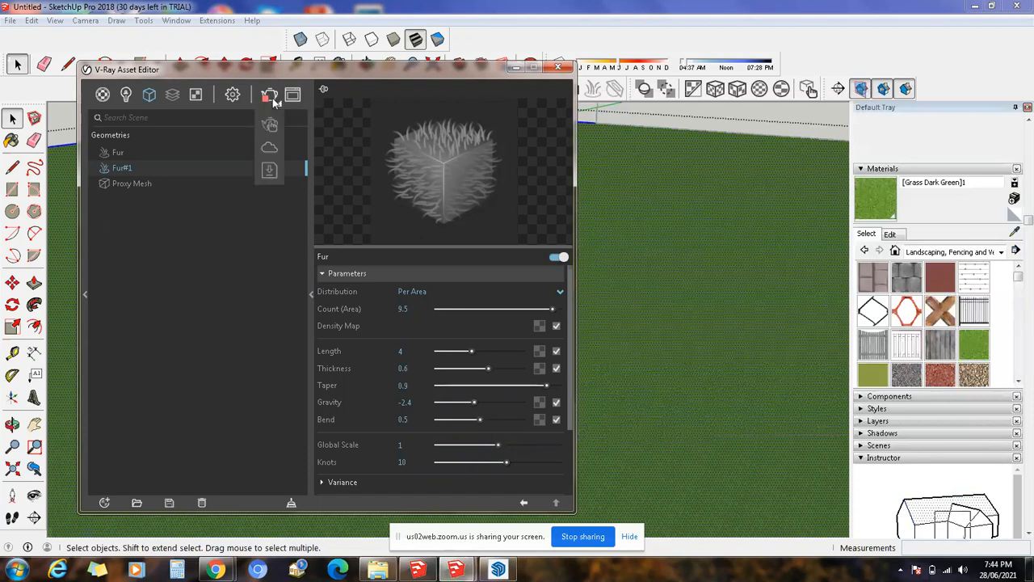
pyautogui.click(270, 148)
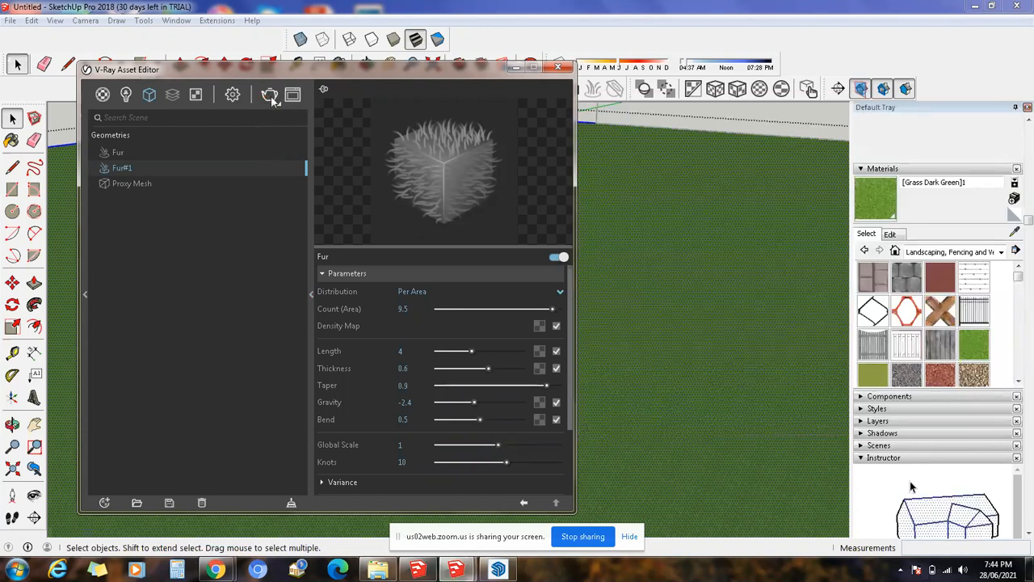
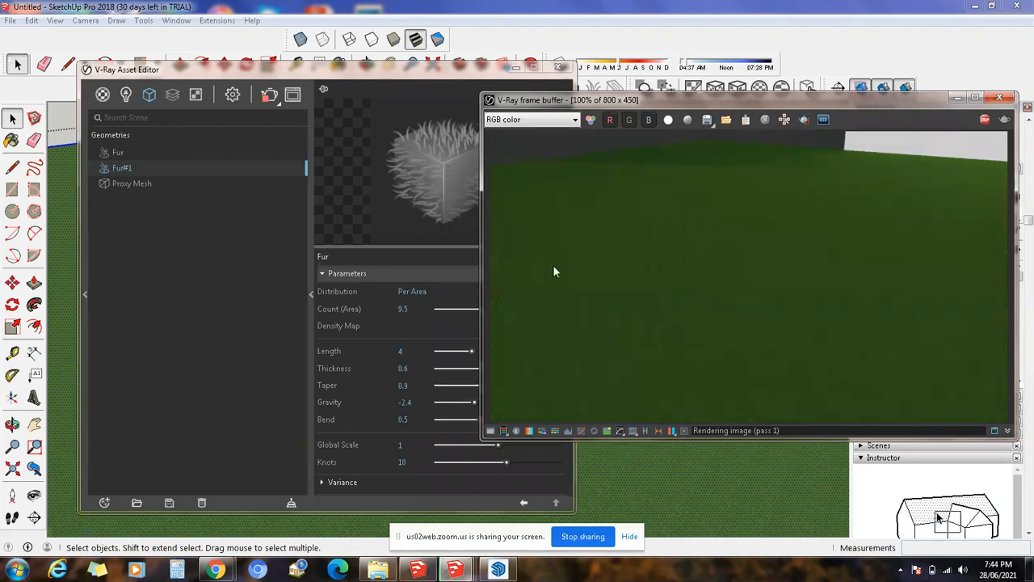
pyautogui.moveTo(566, 100); pyautogui.dragTo(673, 100)
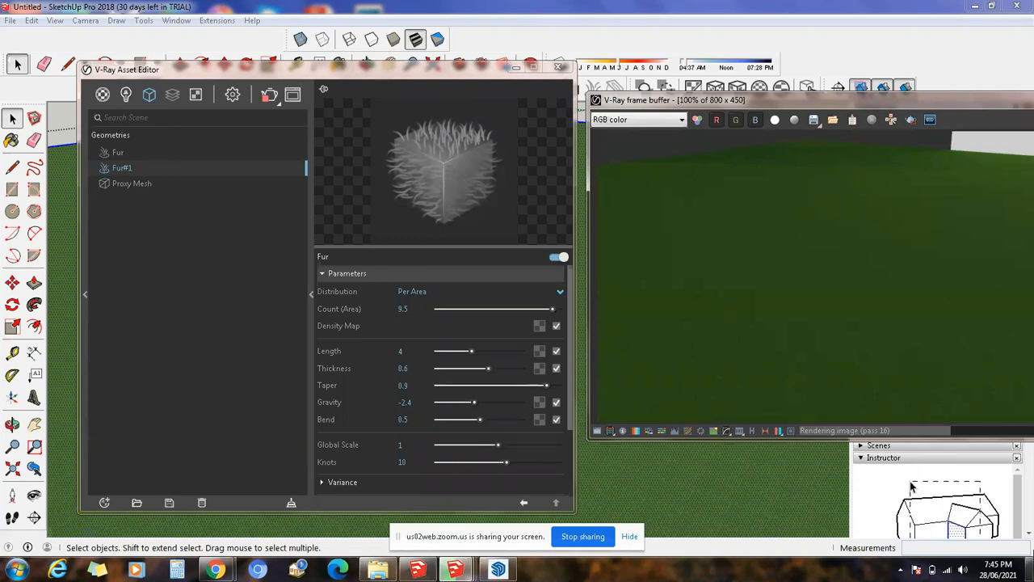
pyautogui.moveTo(755, 101); pyautogui.dragTo(817, 126)
pyautogui.click(925, 114)
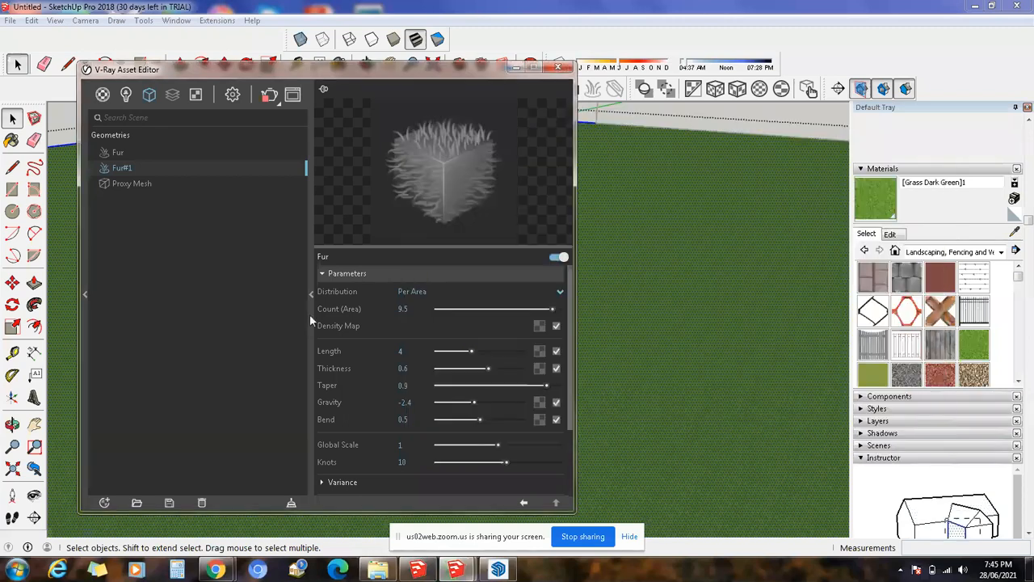
pyautogui.click(311, 298)
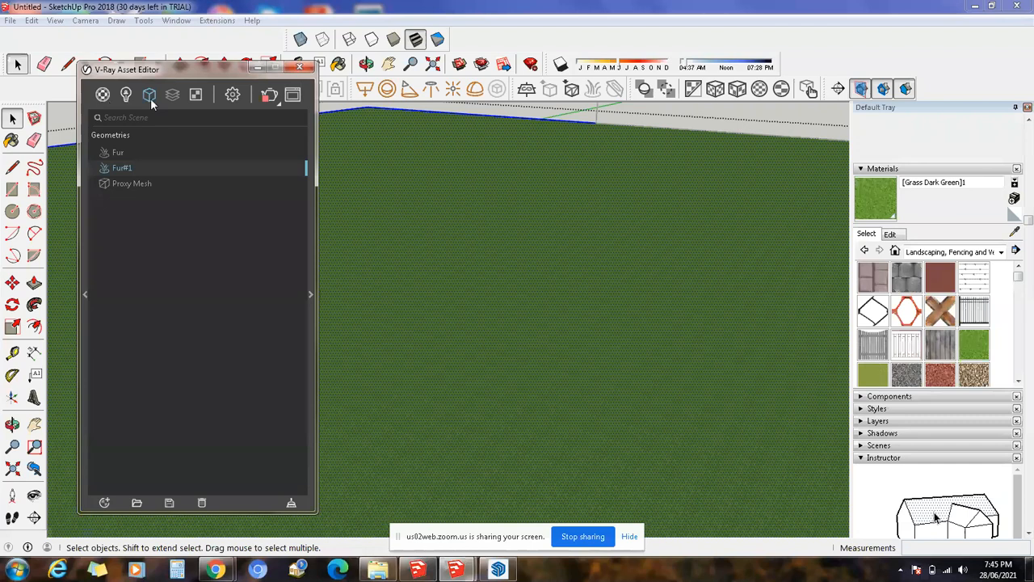
# - Expand the asset library beside the geometry list and browse its material and light presets
pyautogui.rightClick(172, 97)
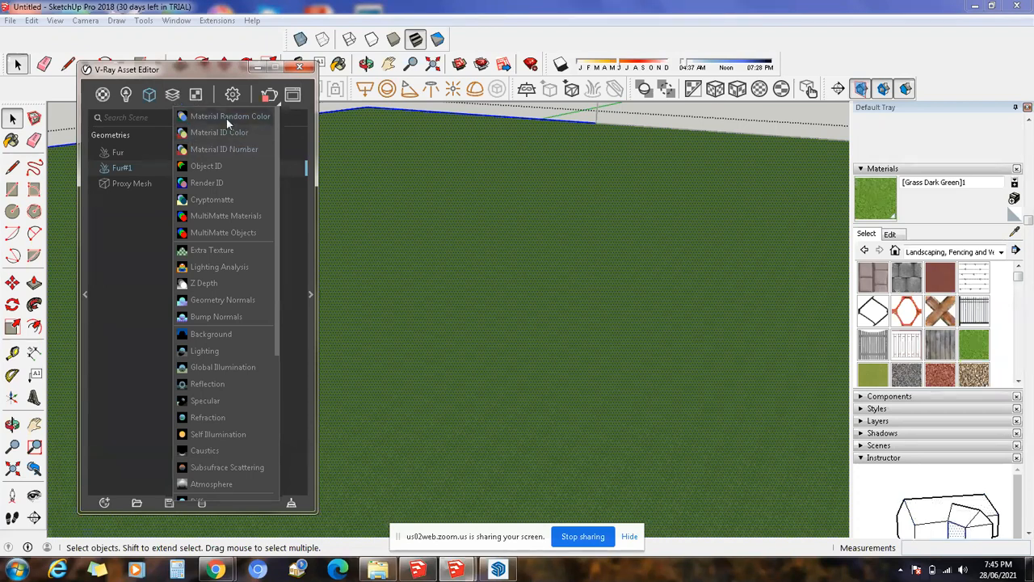
pyautogui.click(84, 295)
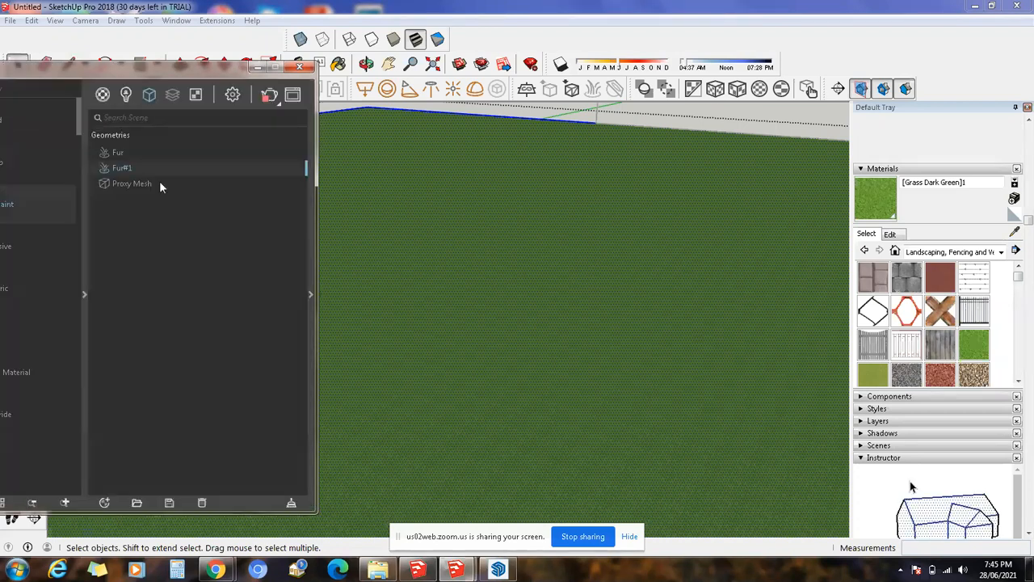
pyautogui.moveTo(174, 66); pyautogui.dragTo(392, 58)
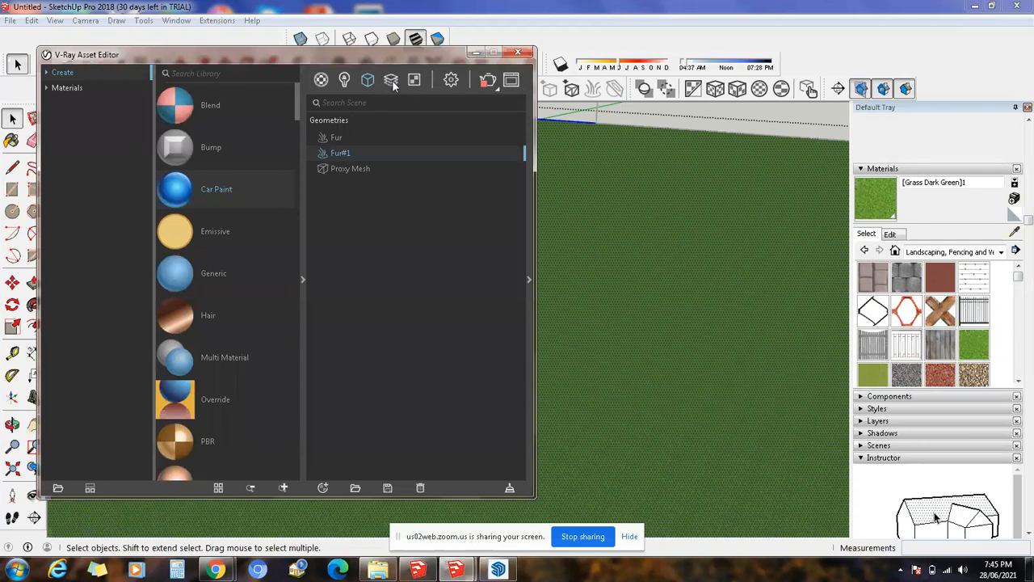
pyautogui.click(392, 80)
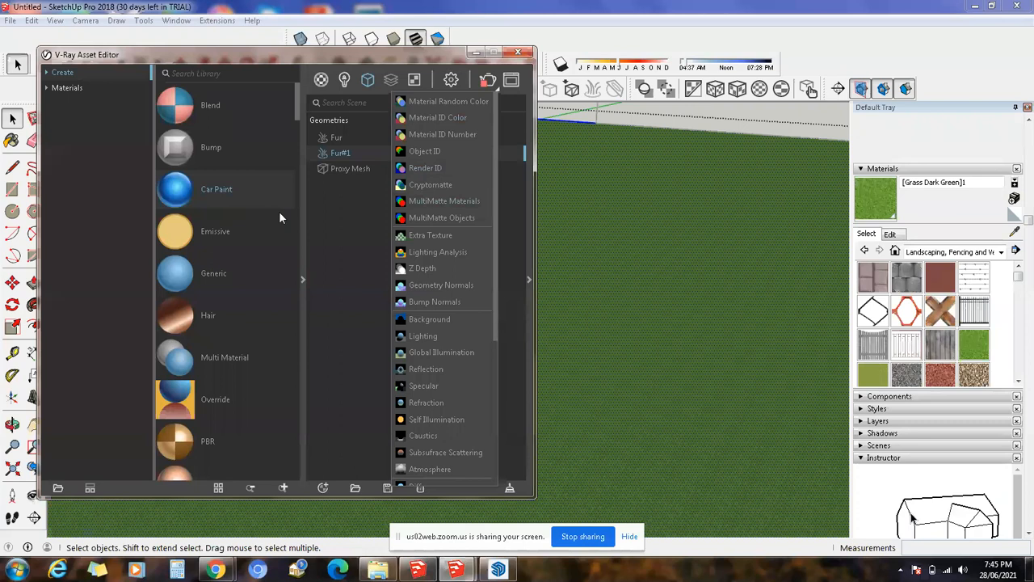
pyautogui.click(307, 277)
pyautogui.scroll(-6, 245, 235)
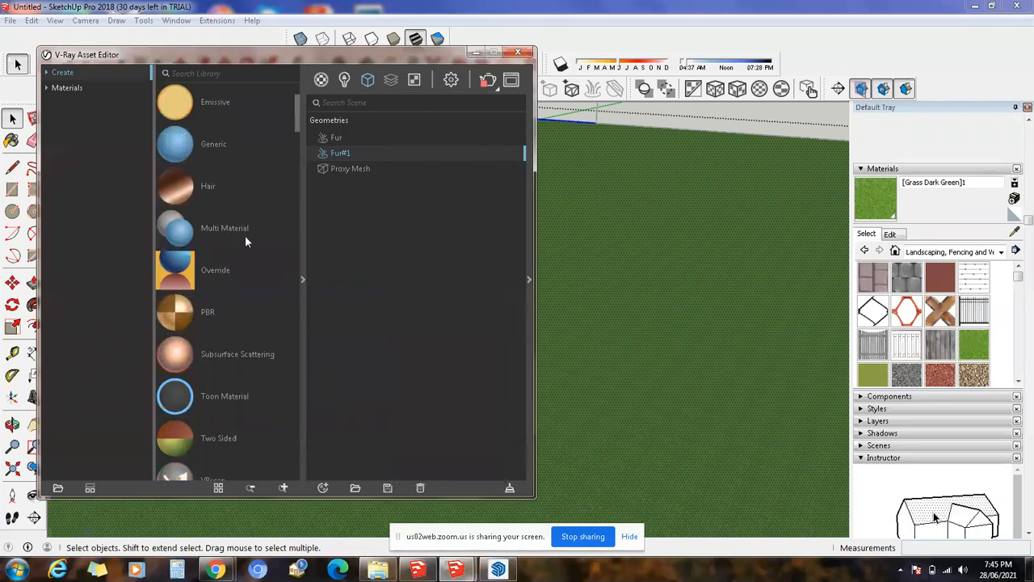
# - Examine the list of available V-Ray render elements and show the scene's texture assets
pyautogui.click(396, 82)
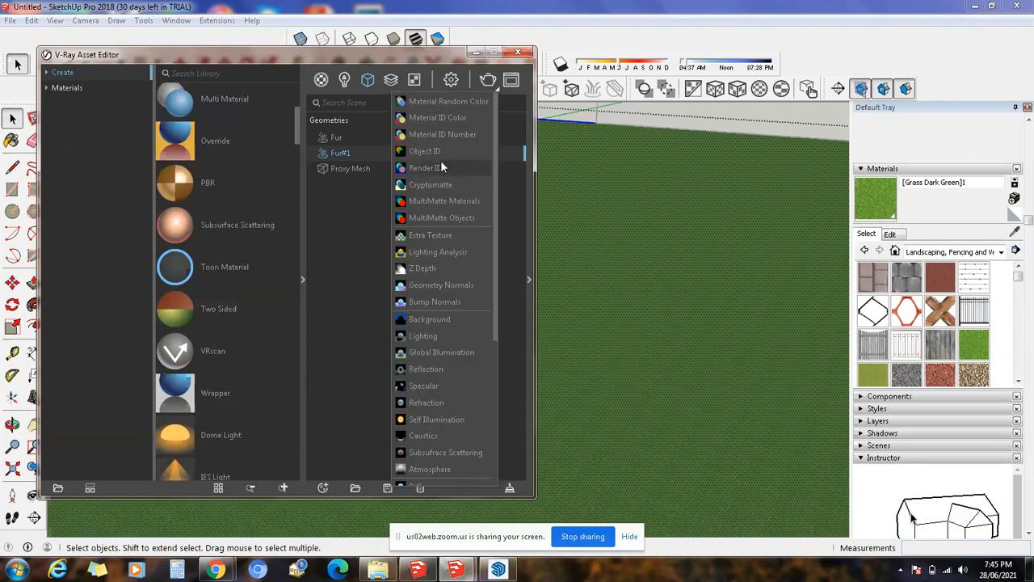
pyautogui.scroll(-3, 440, 160)
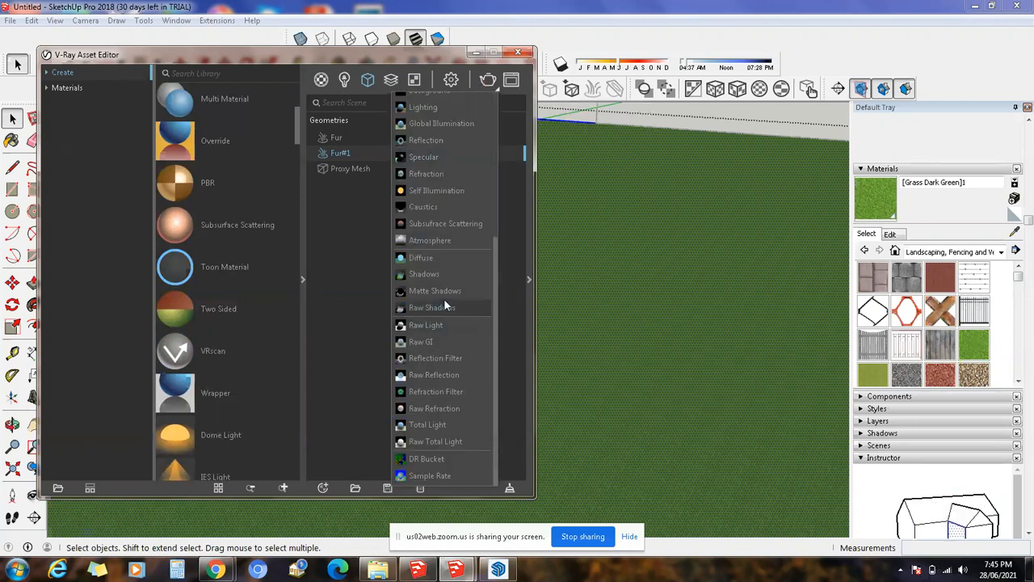
pyautogui.scroll(2, 463, 236)
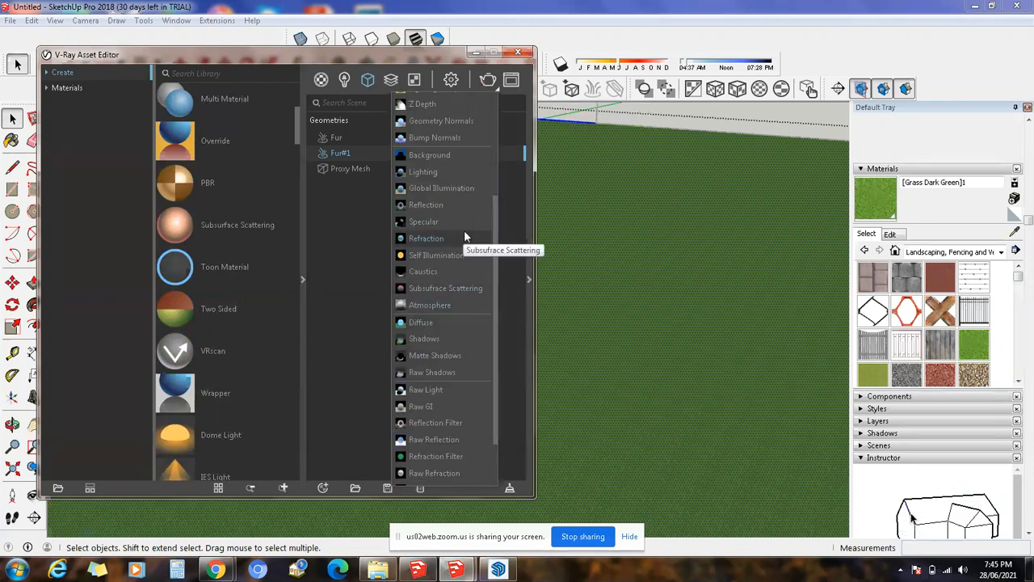
pyautogui.scroll(3, 465, 236)
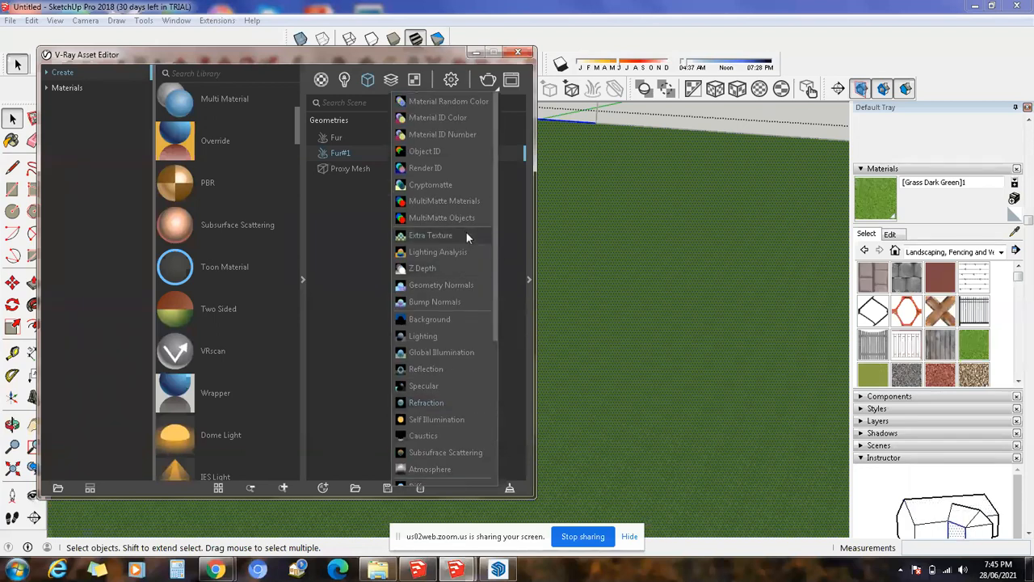
pyautogui.scroll(-4, 465, 235)
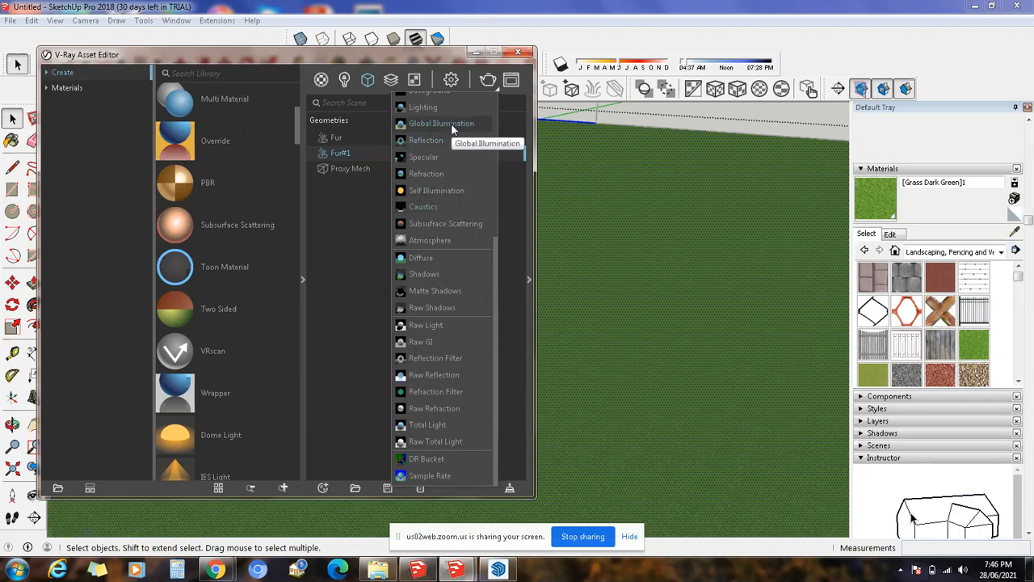
pyautogui.scroll(5, 451, 125)
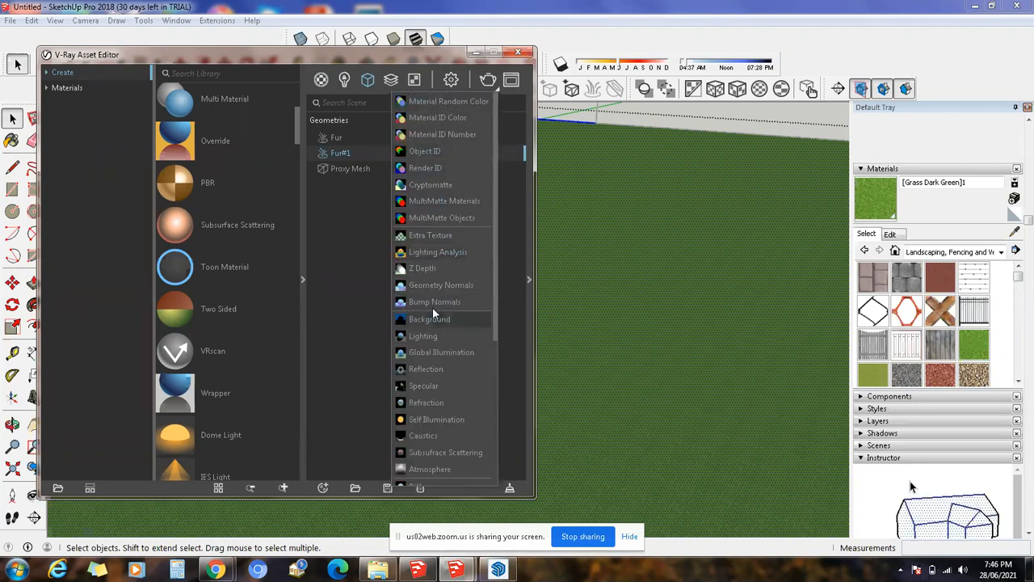
pyautogui.scroll(-5, 432, 308)
pyautogui.scroll(-1, 433, 408)
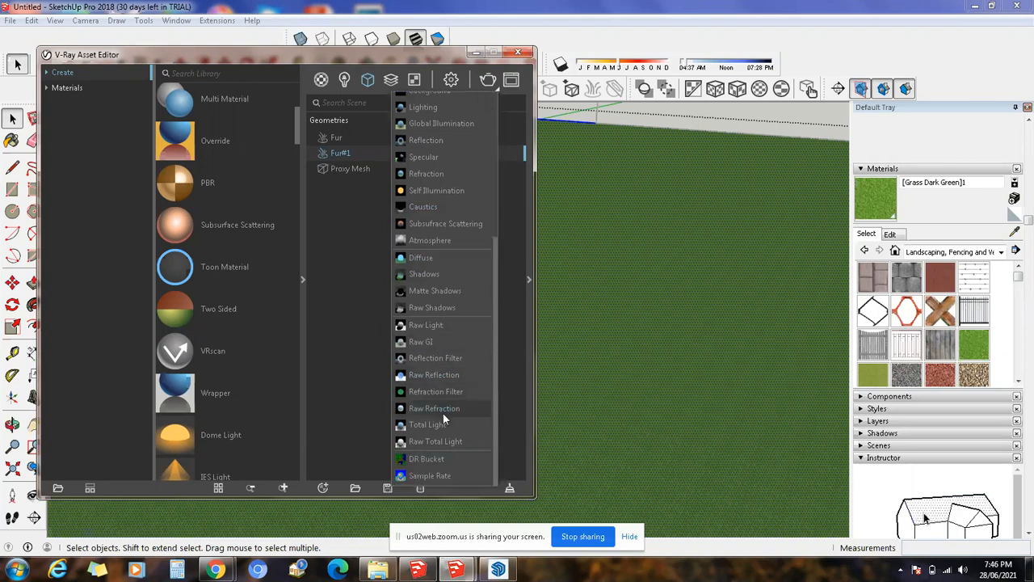
pyautogui.scroll(5, 441, 303)
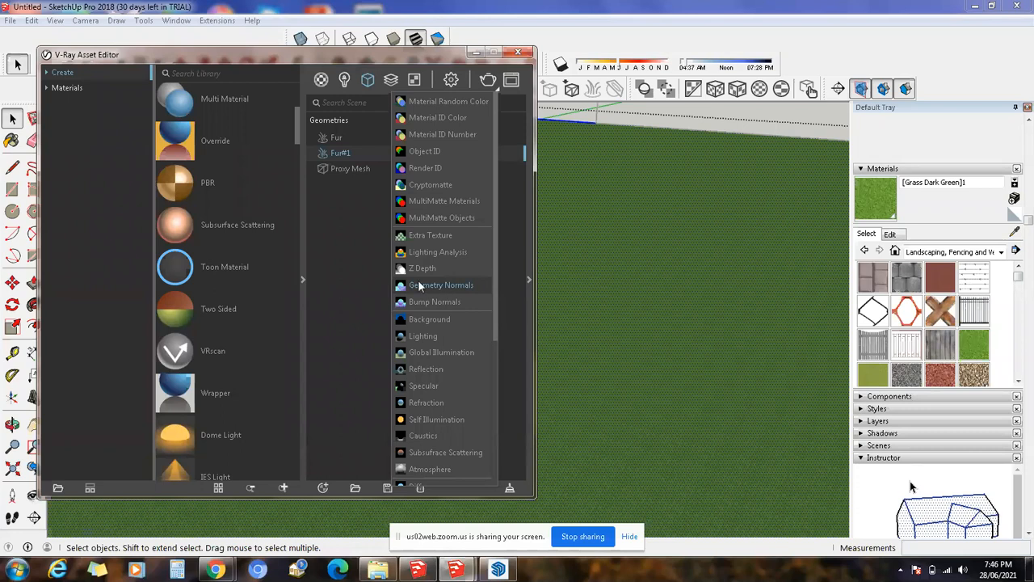
pyautogui.click(442, 288)
pyautogui.click(414, 80)
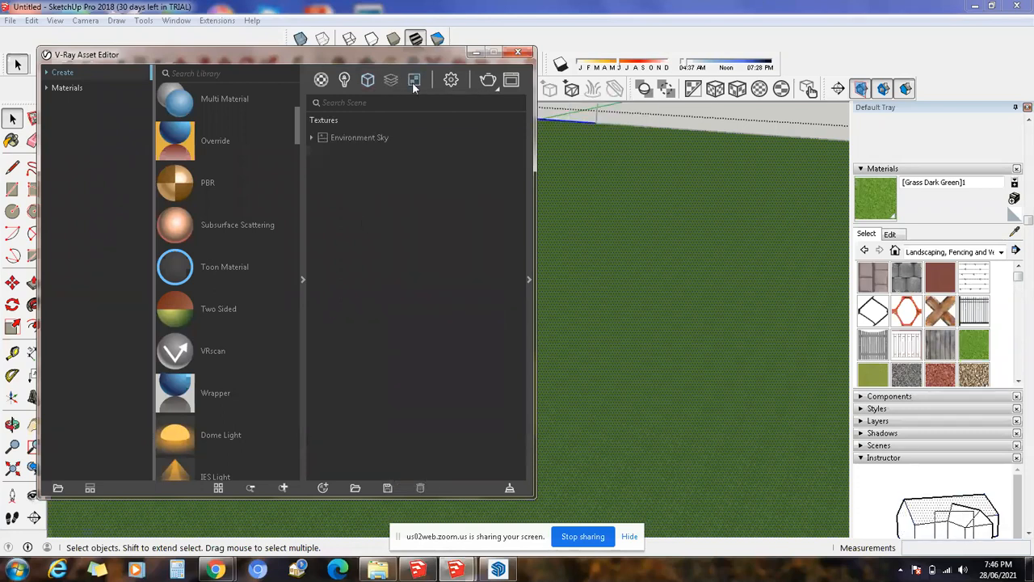
# - Select the Environment Sky texture, then show V-Ray's render settings and review the Camera section before collapsing it
pyautogui.click(370, 134)
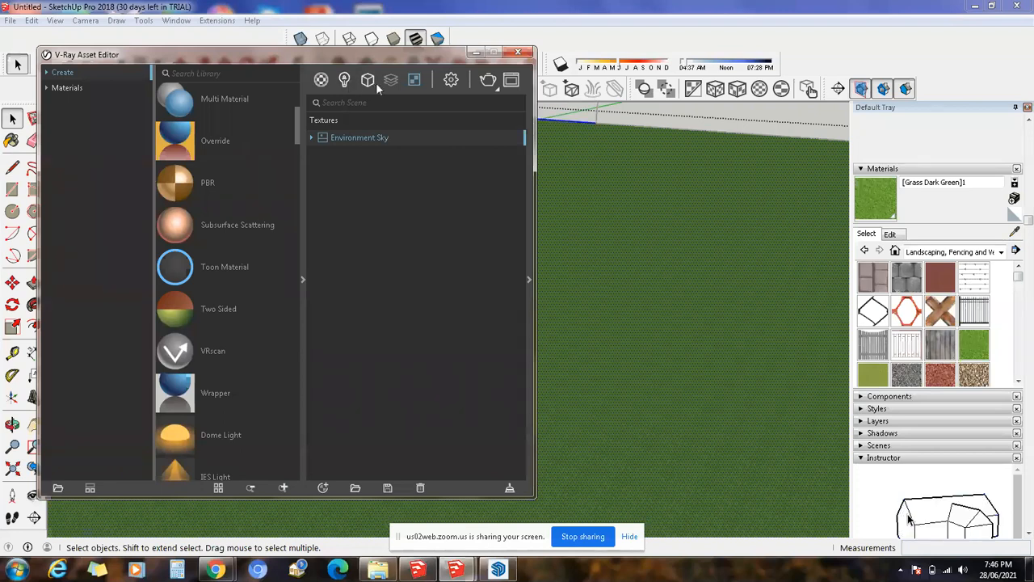
pyautogui.click(452, 82)
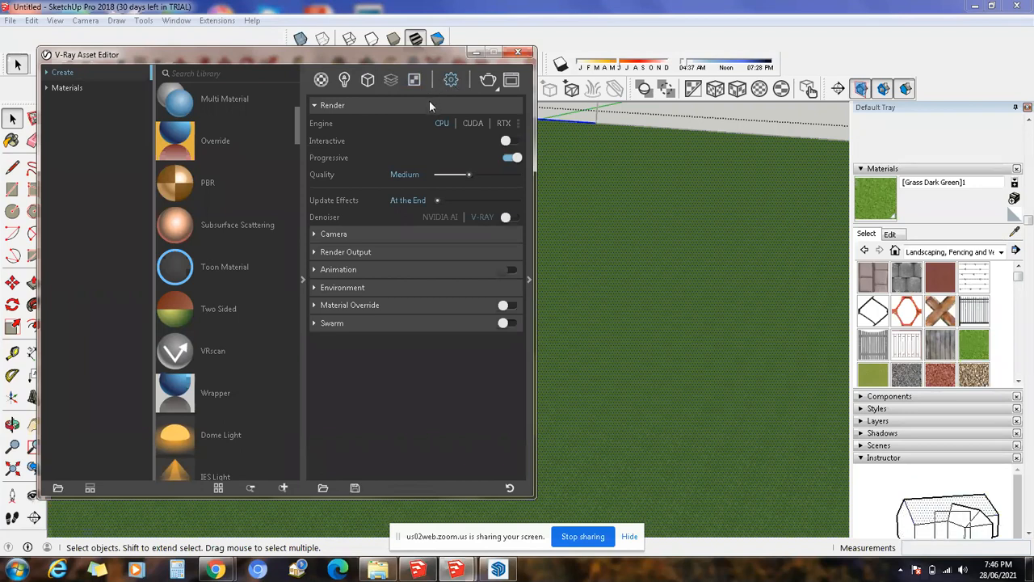
pyautogui.click(343, 236)
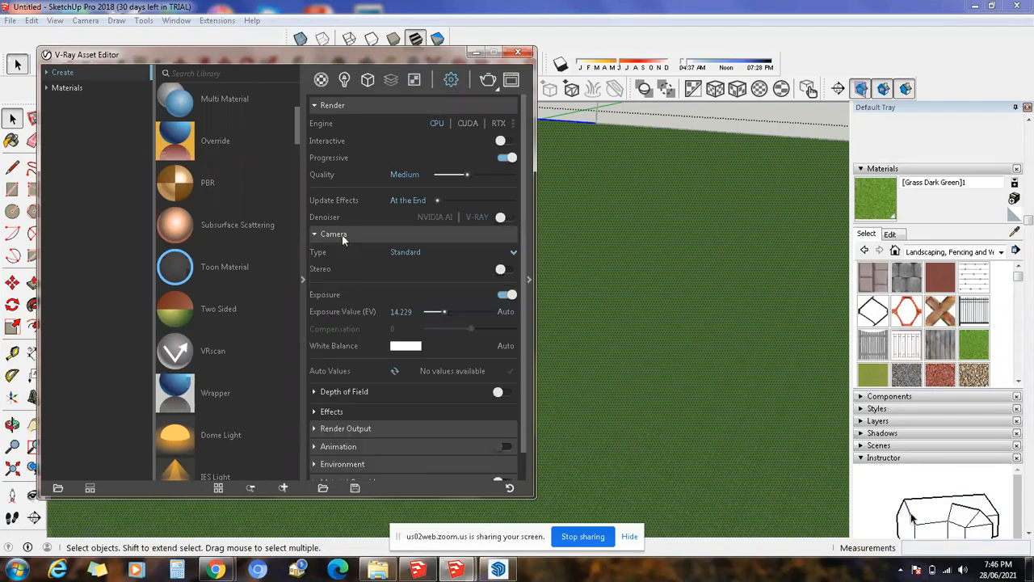
pyautogui.click(342, 234)
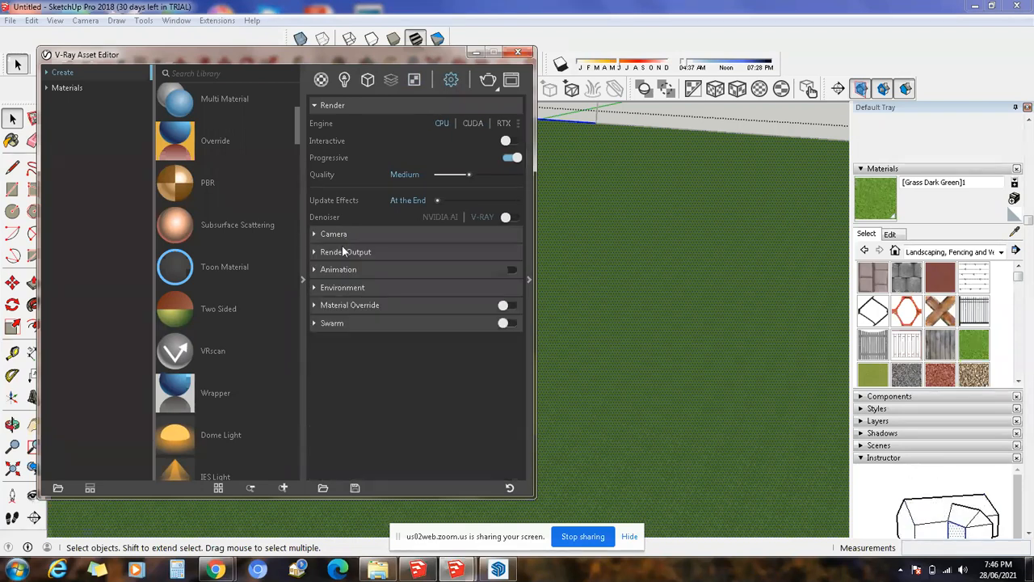
# - Review the Render Output image size, briefly switch Save Image on and off, and collapse the section
pyautogui.click(350, 251)
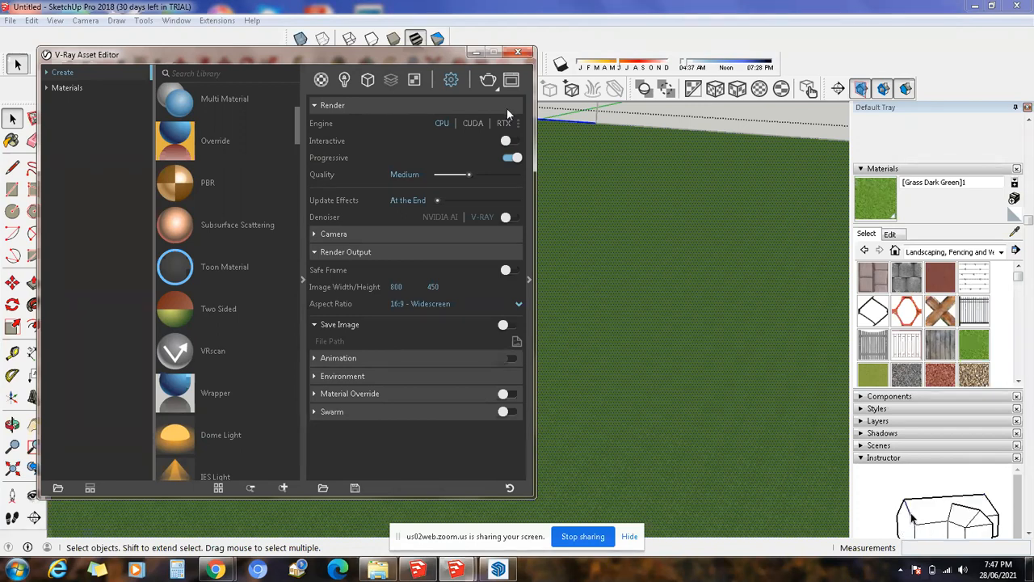
pyautogui.click(398, 286)
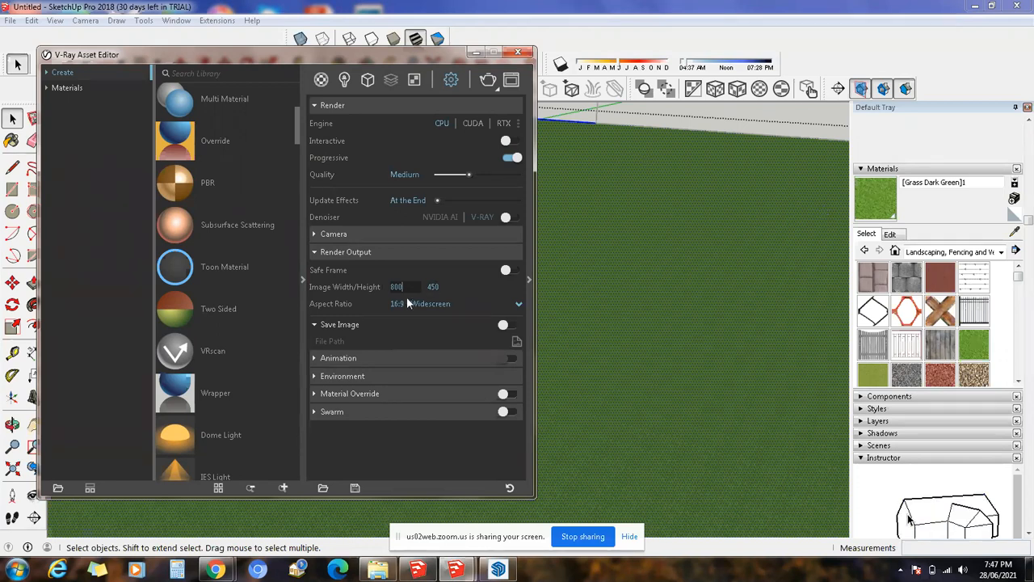
pyautogui.click(509, 326)
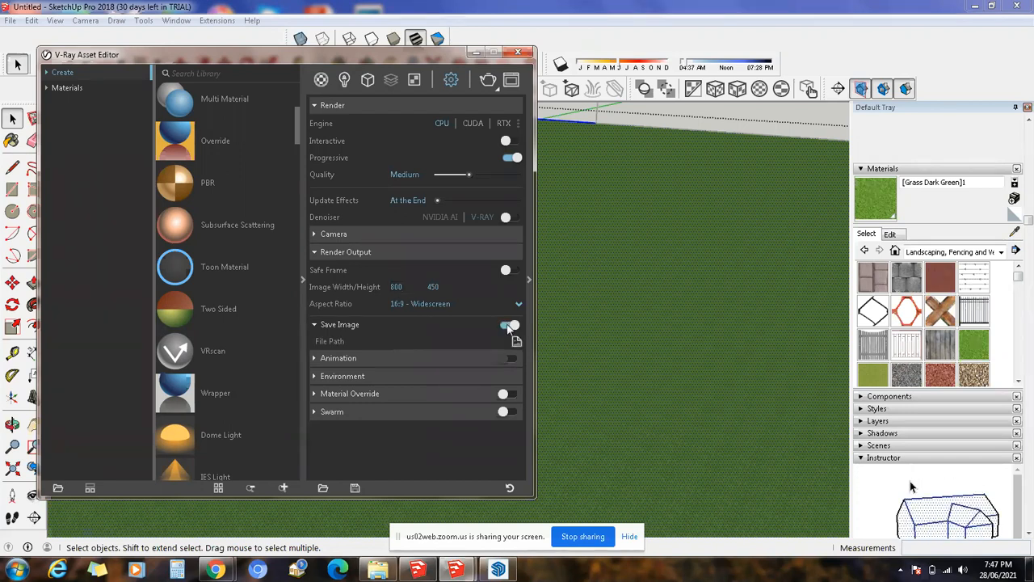
pyautogui.click(504, 327)
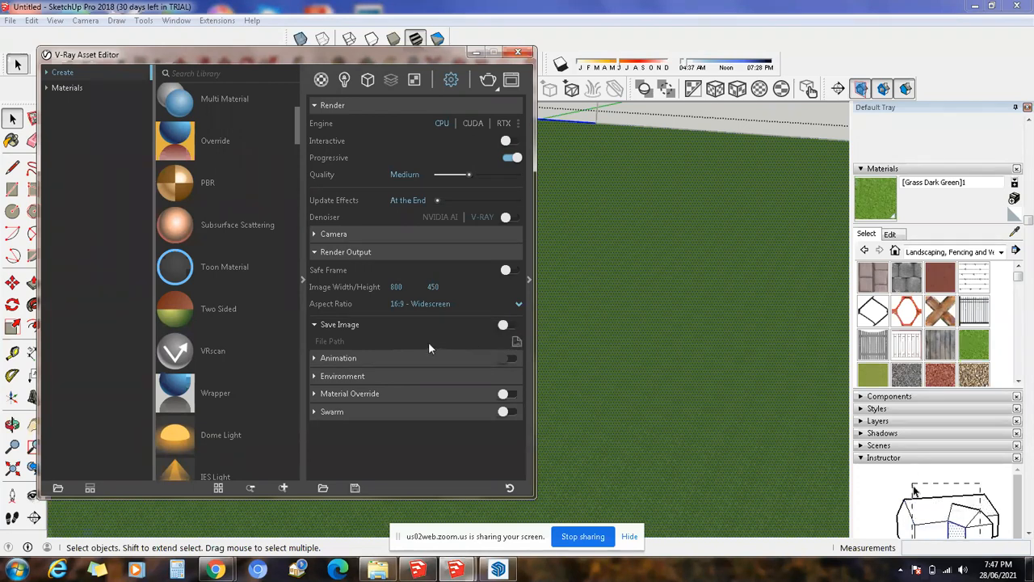
pyautogui.click(368, 252)
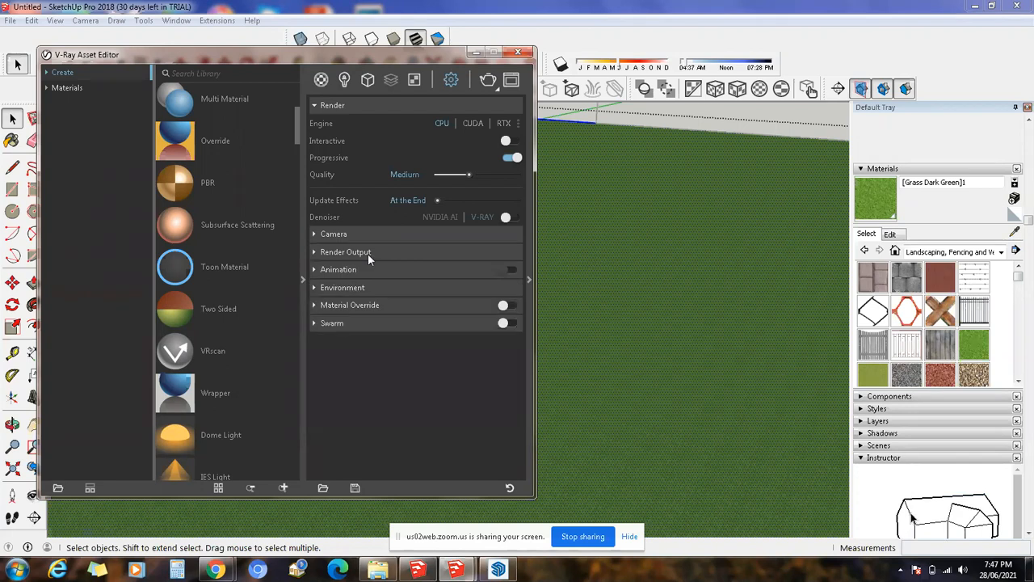
# - Examine the Animation render settings, including Time Segment and motion blur, and collapse the section
pyautogui.click(344, 270)
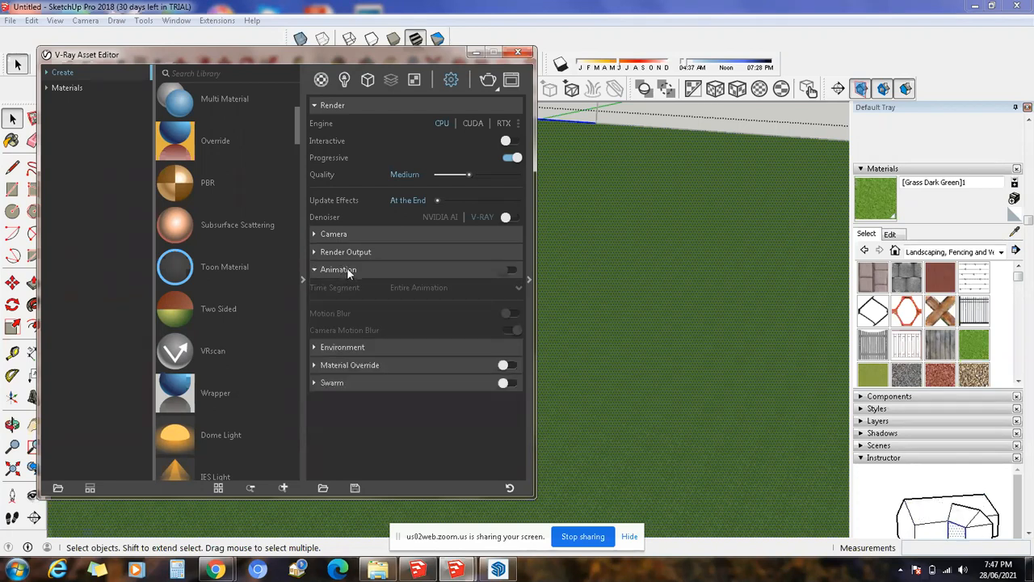
pyautogui.click(385, 269)
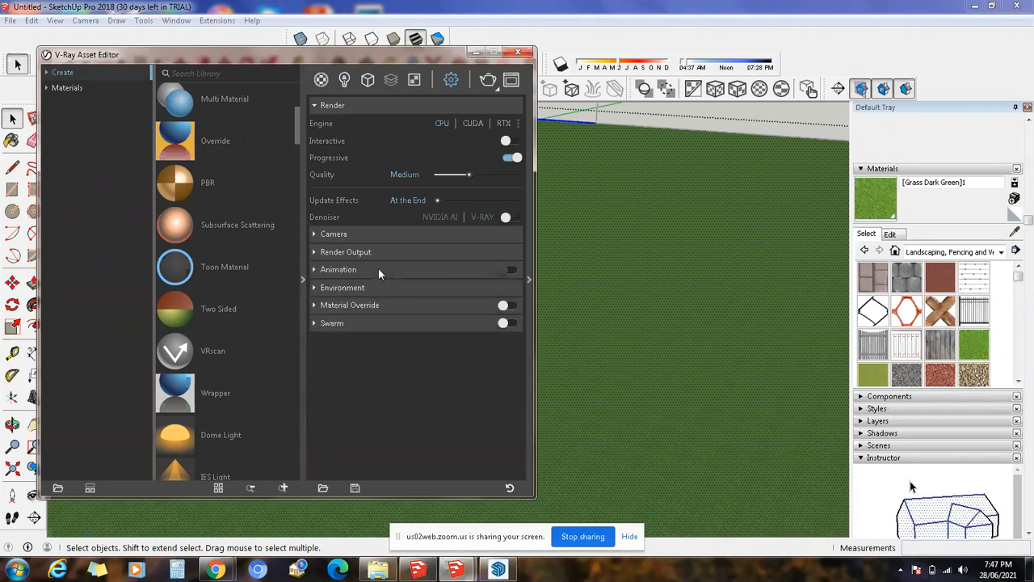
pyautogui.click(356, 285)
pyautogui.click(364, 283)
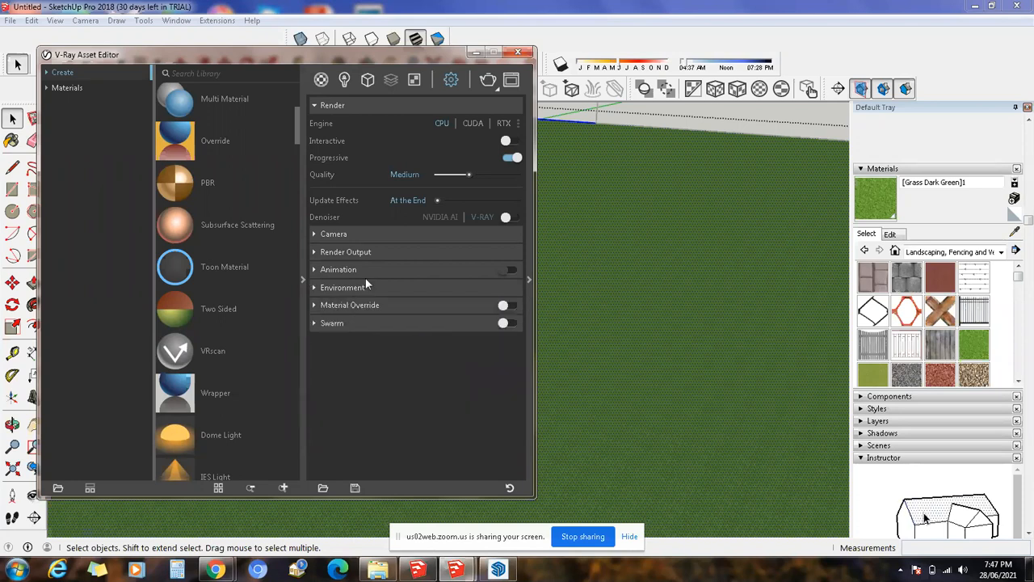
pyautogui.click(359, 270)
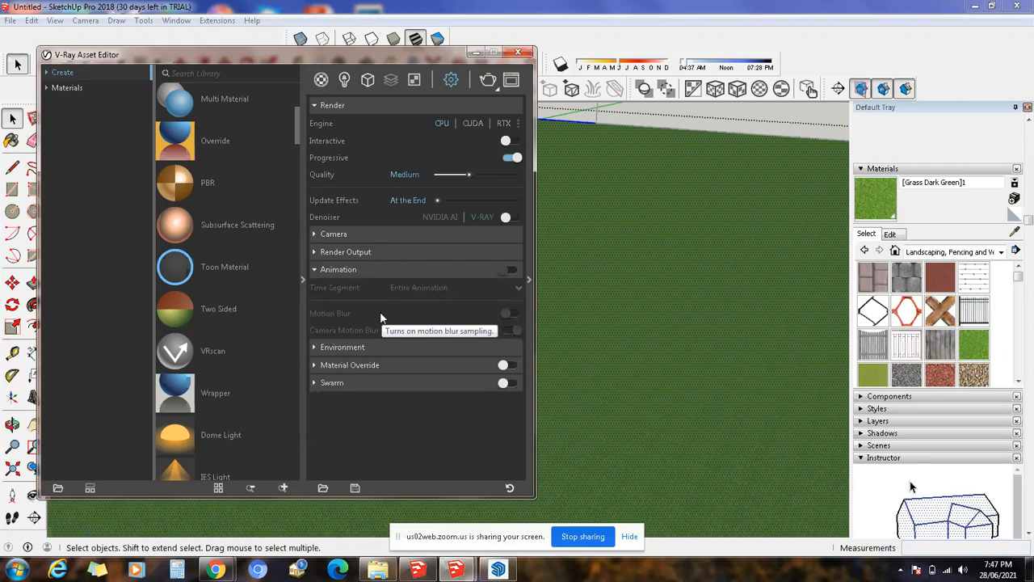
pyautogui.click(372, 272)
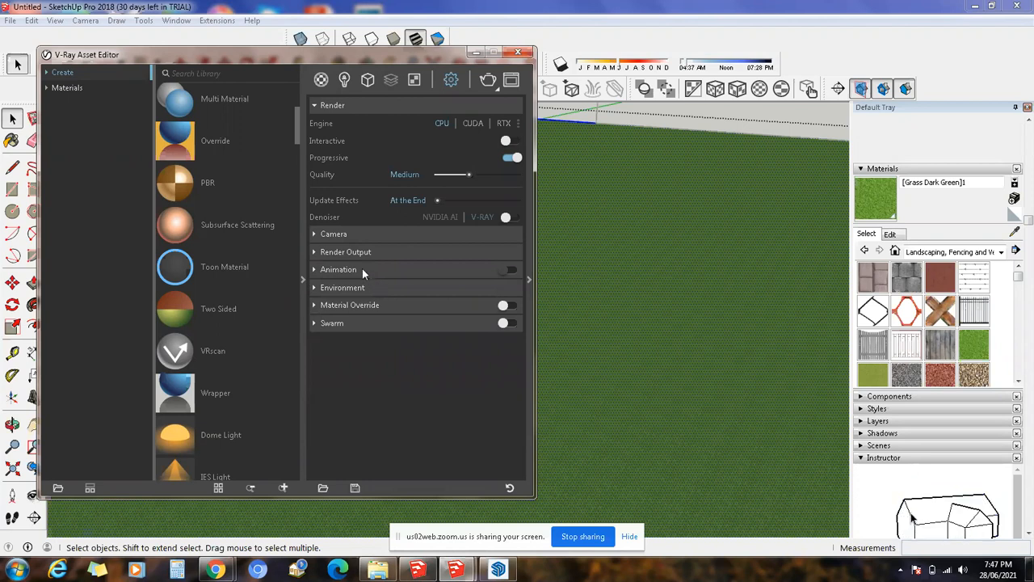
pyautogui.click(362, 270)
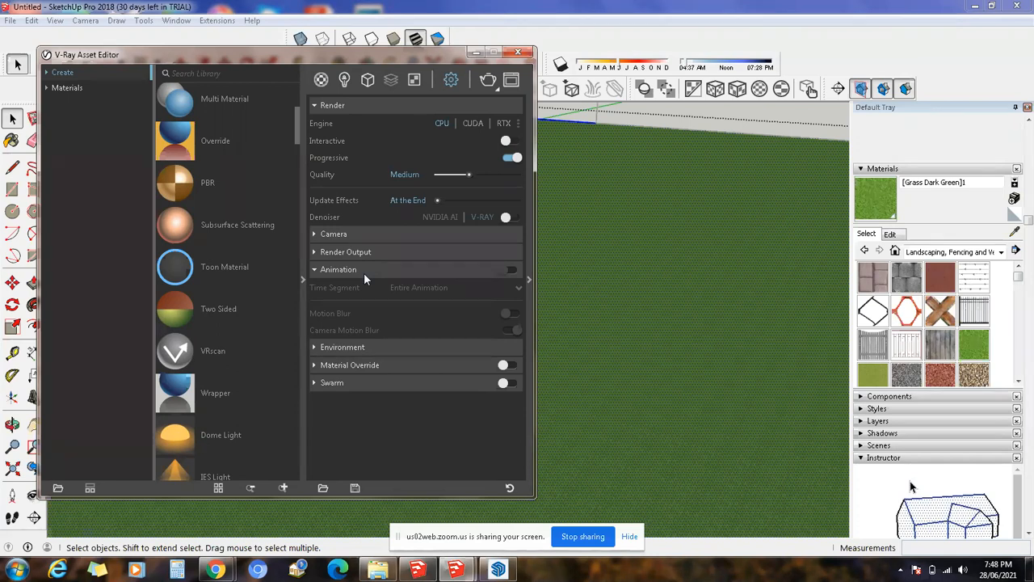
pyautogui.click(366, 272)
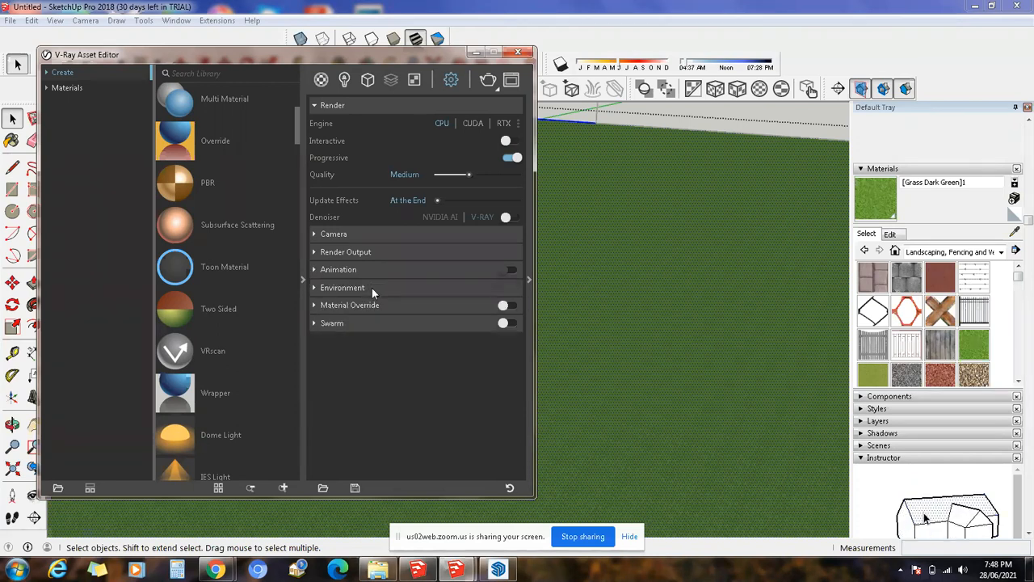
# - With the Environment settings expanded, render the grass slab, then close the frame buffer and collapse the Environment section
pyautogui.click(372, 287)
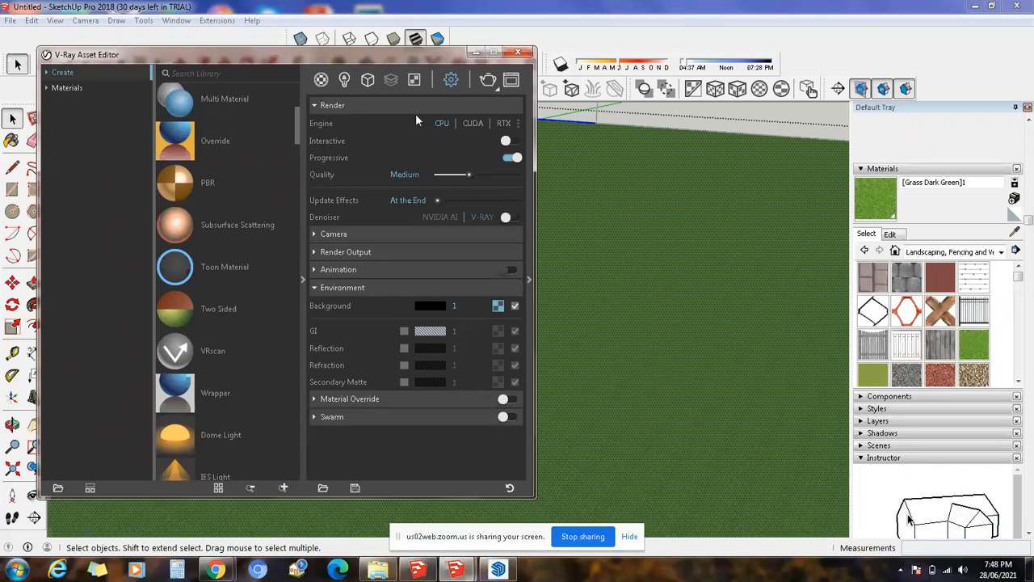
pyautogui.click(488, 81)
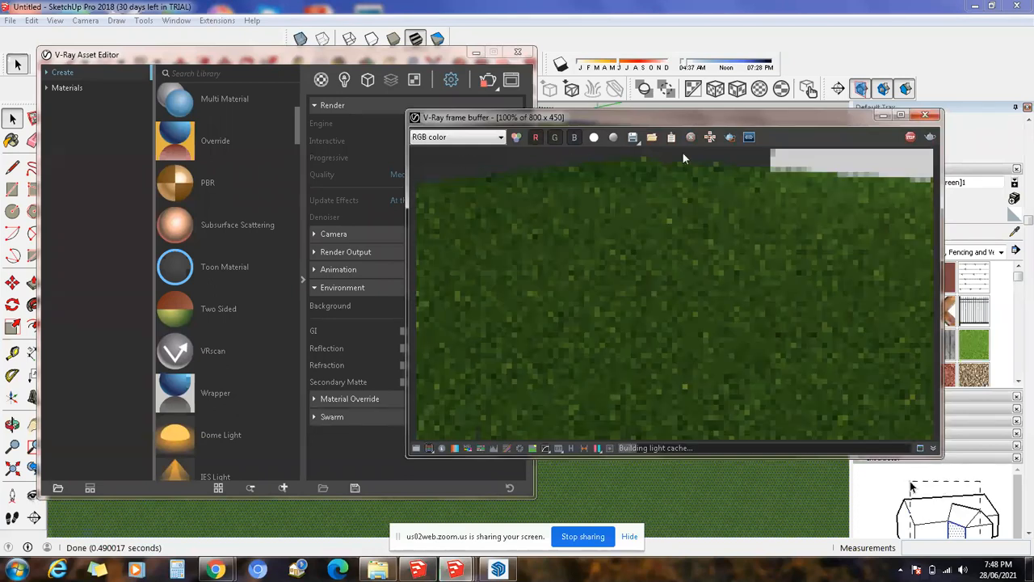
pyautogui.click(926, 117)
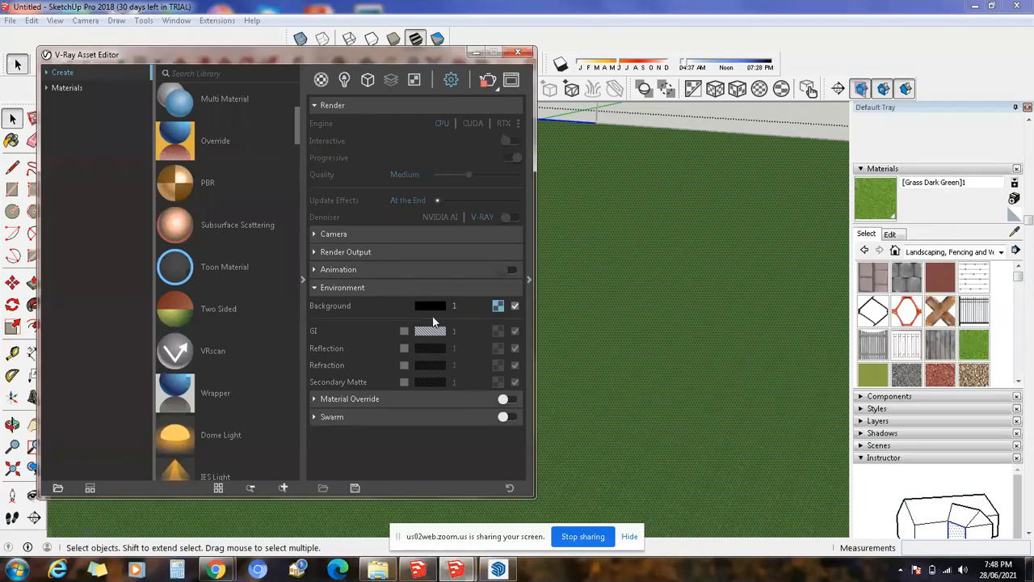
pyautogui.click(398, 288)
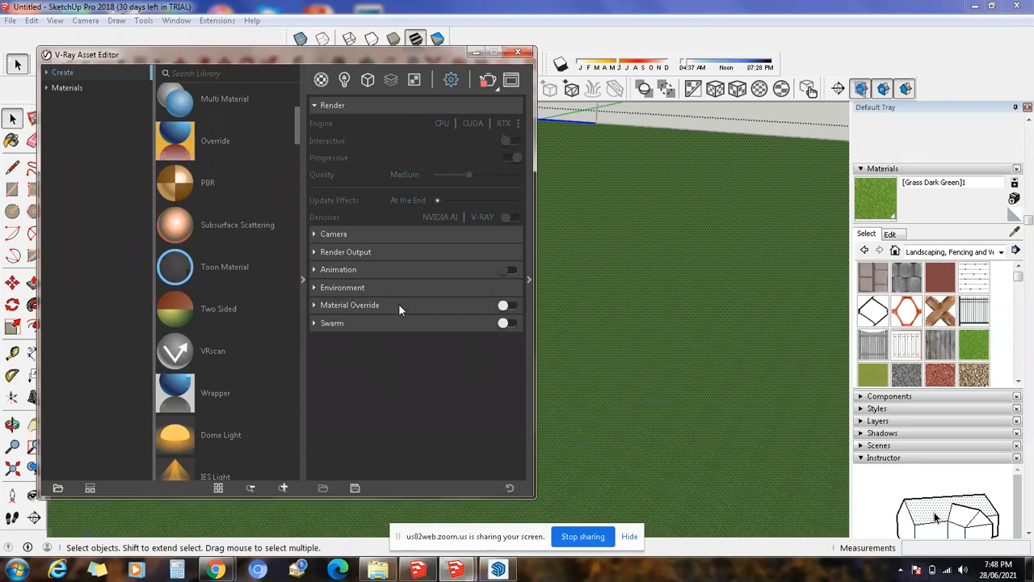
# - Expand Material Override, switch it on and back off, and collapse its settings
pyautogui.click(398, 305)
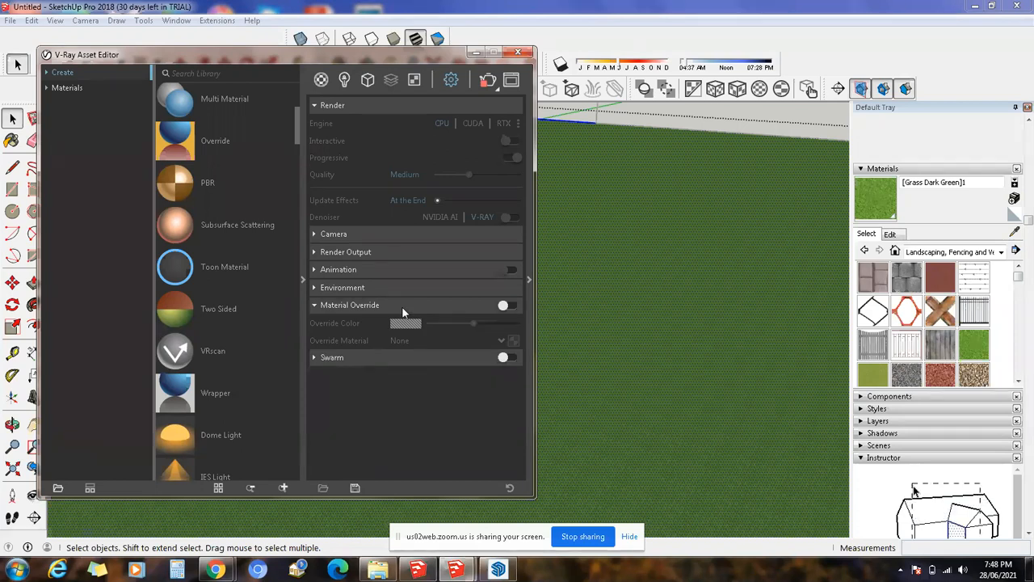
pyautogui.click(509, 306)
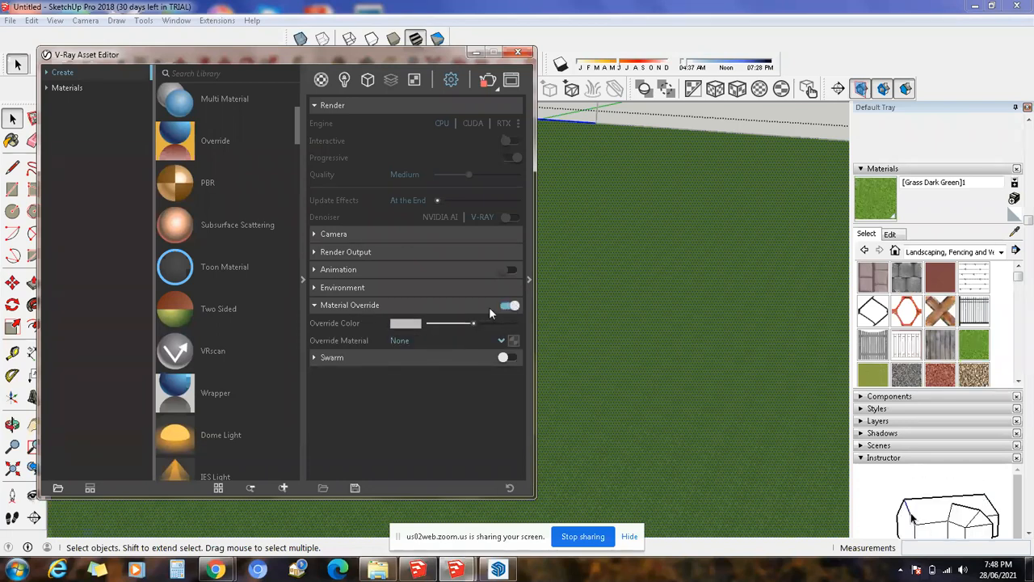
pyautogui.click(509, 307)
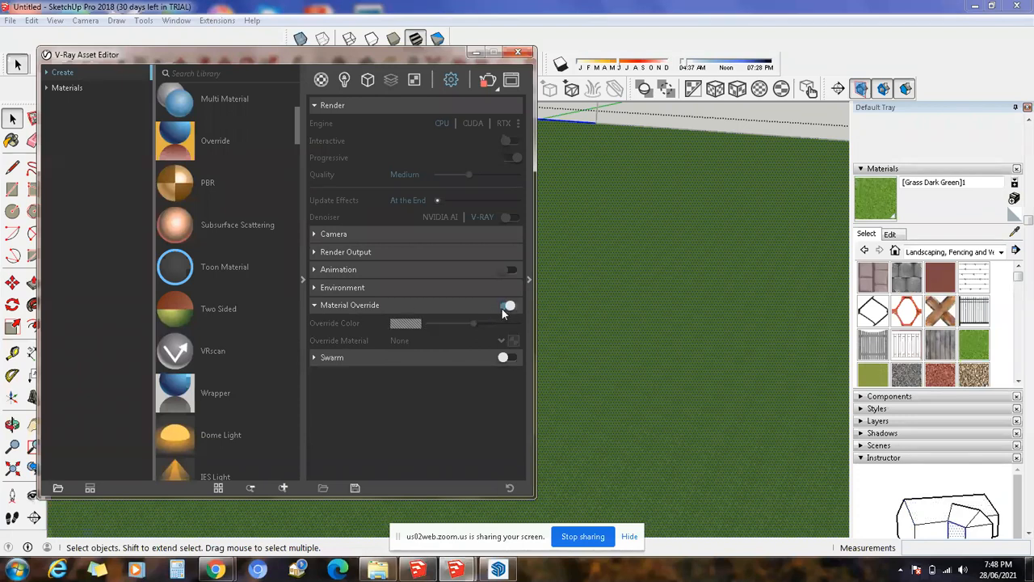
pyautogui.click(390, 304)
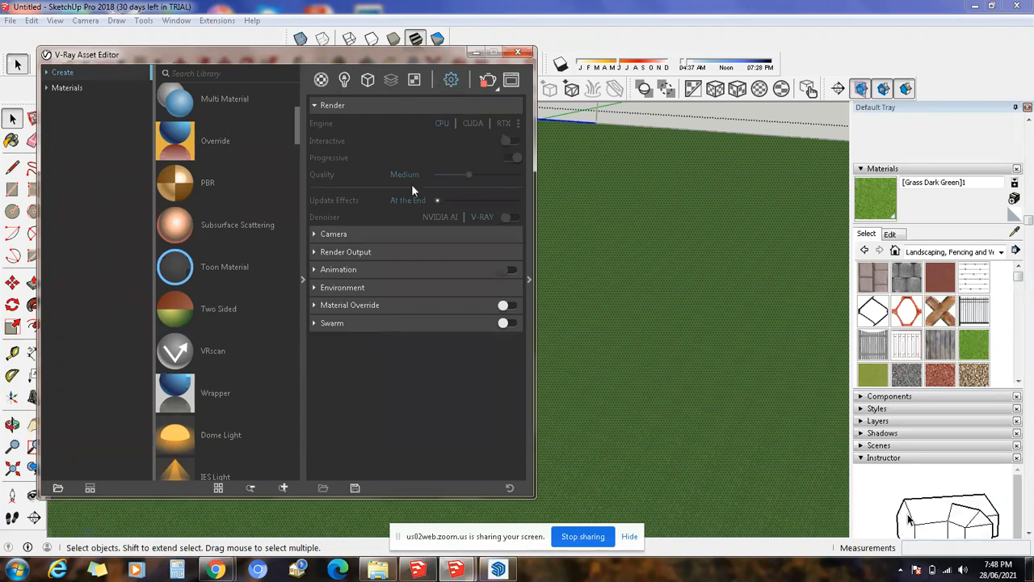
# - Recheck the Render Output, Camera and Environment settings one by one, collapsing each section after viewing
pyautogui.click(362, 251)
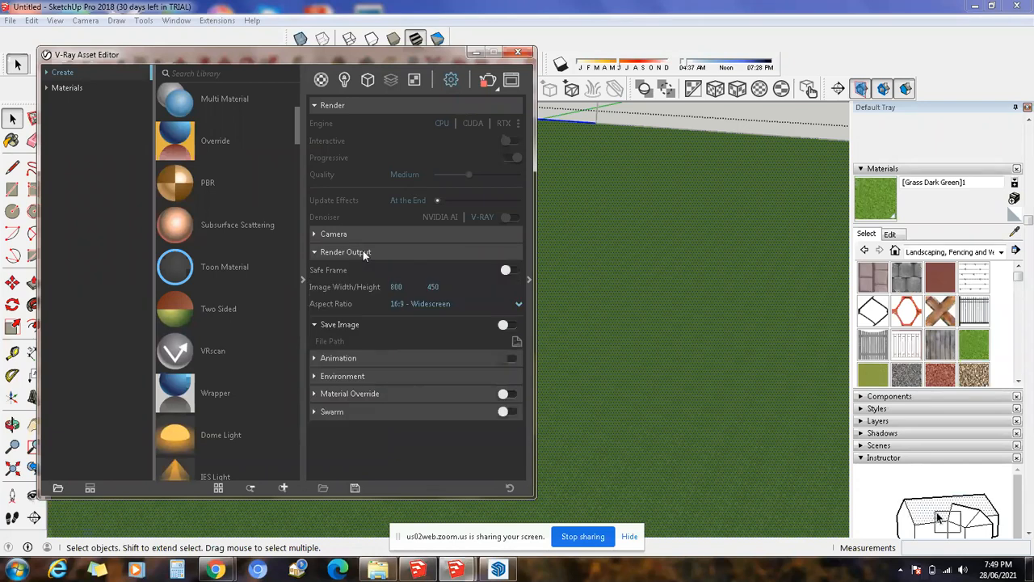
pyautogui.click(363, 251)
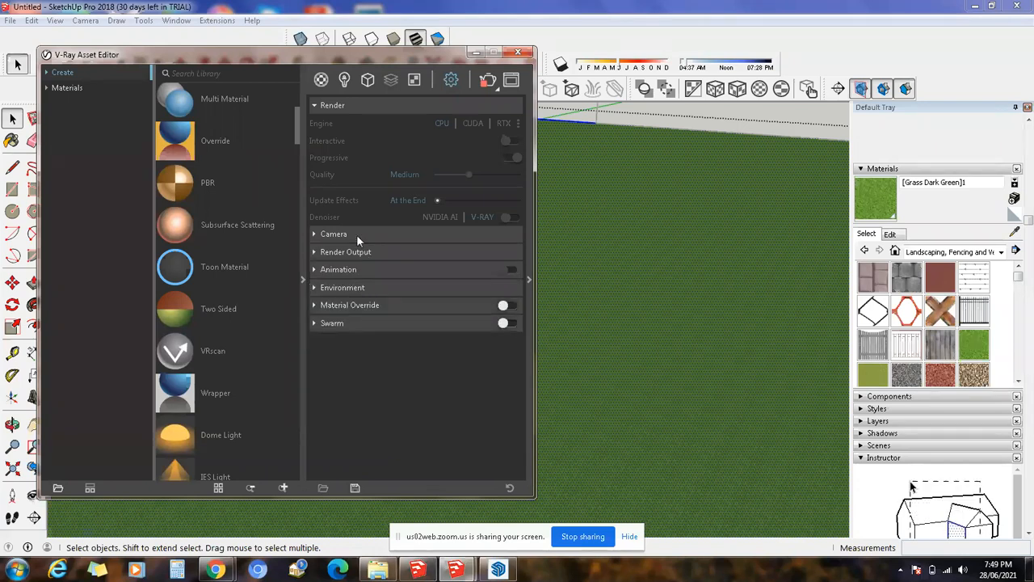
pyautogui.click(356, 234)
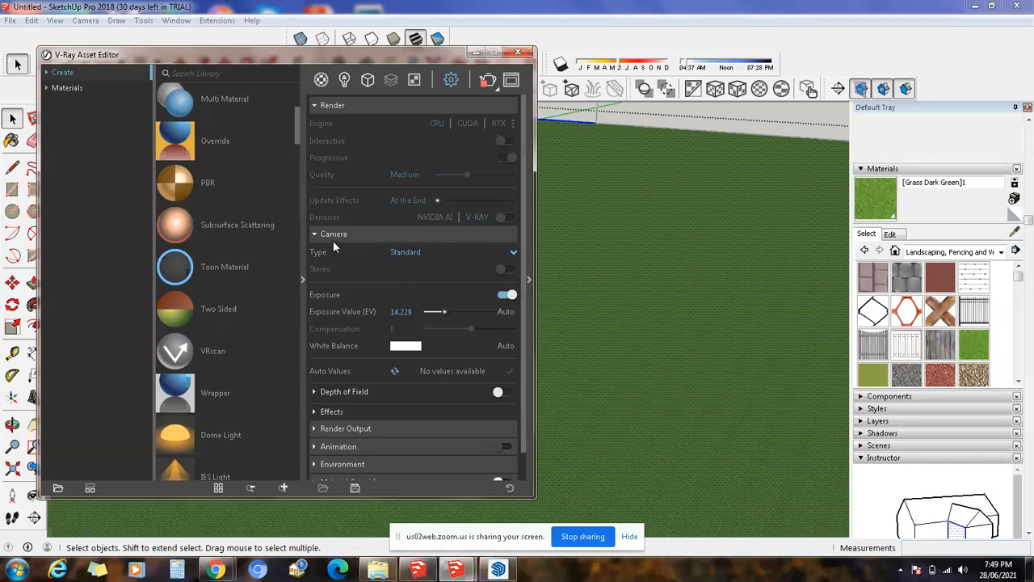
pyautogui.click(333, 236)
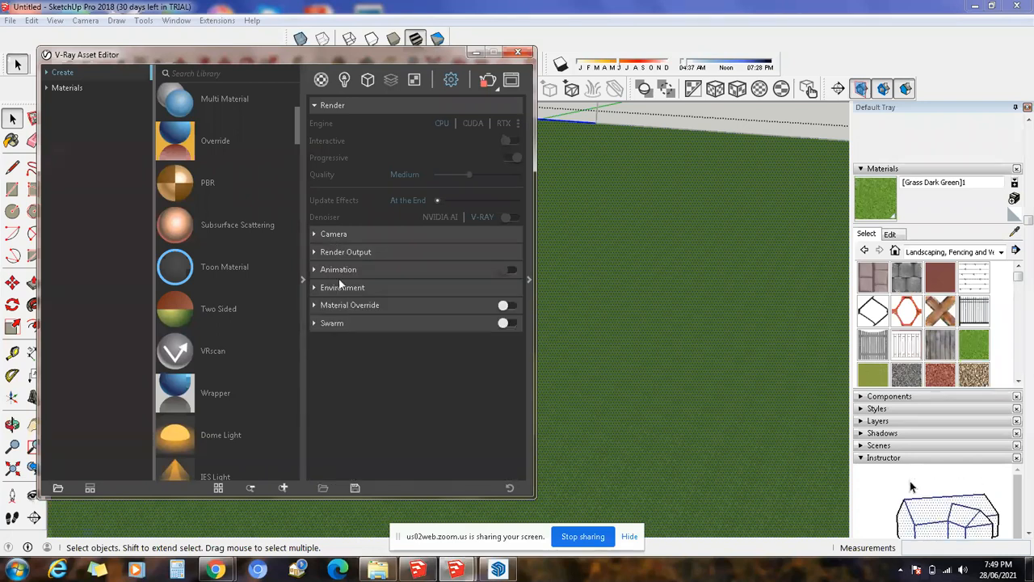
pyautogui.click(372, 288)
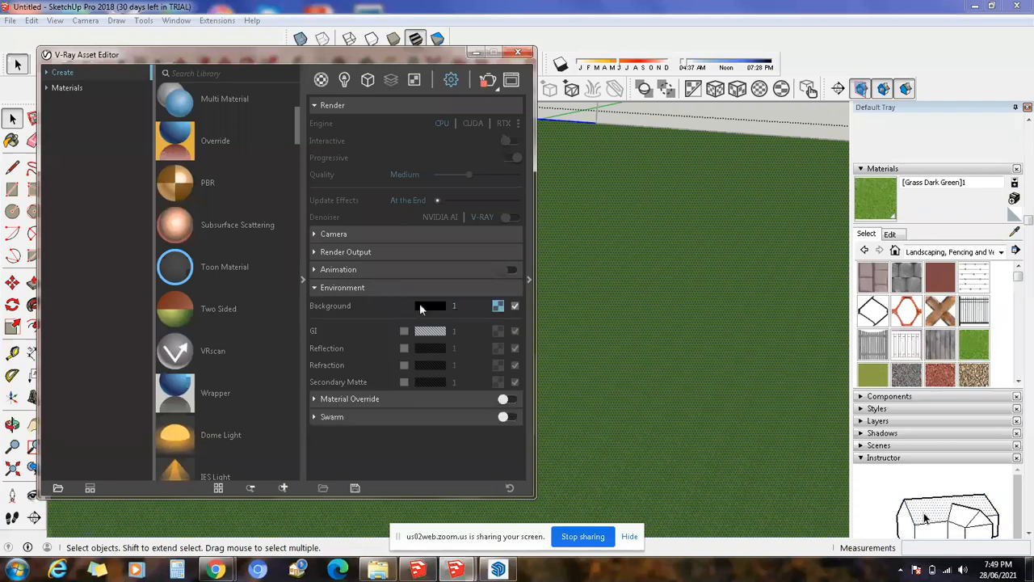
pyautogui.click(388, 288)
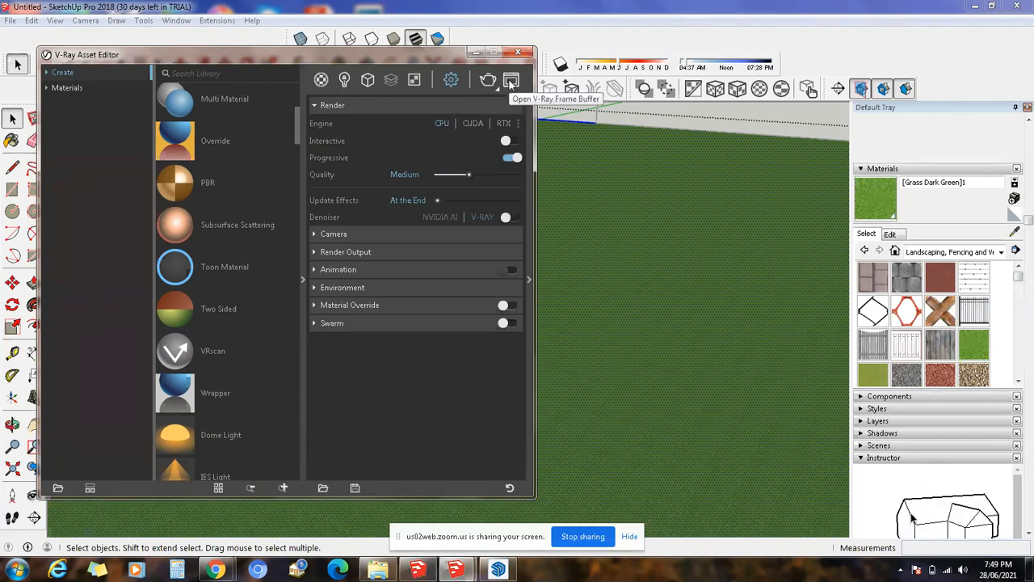
# - Review the rendered image in the V-Ray frame buffer, then close it and the Asset Editor to return to the whole grass slab
pyautogui.click(511, 81)
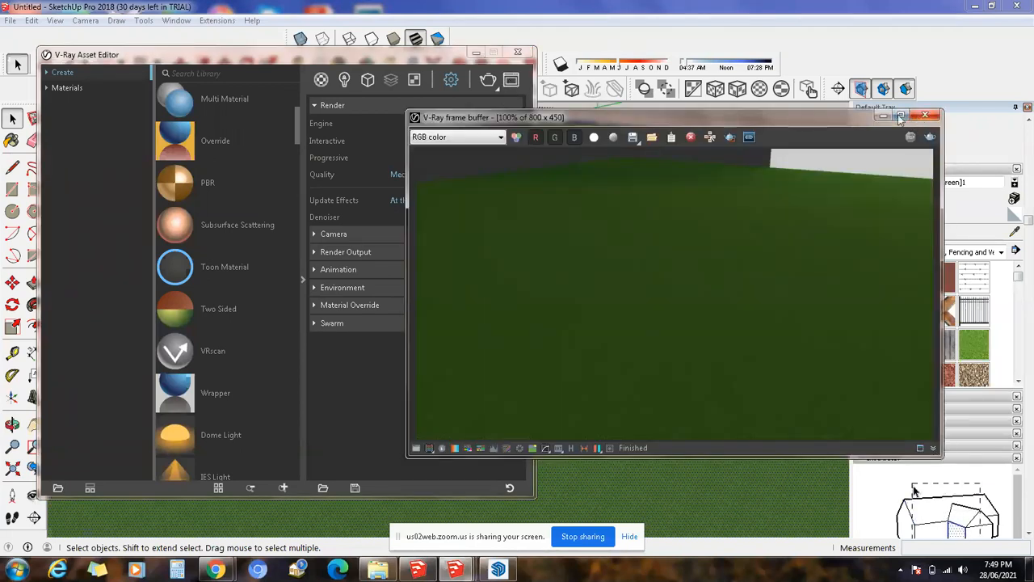
pyautogui.click(927, 115)
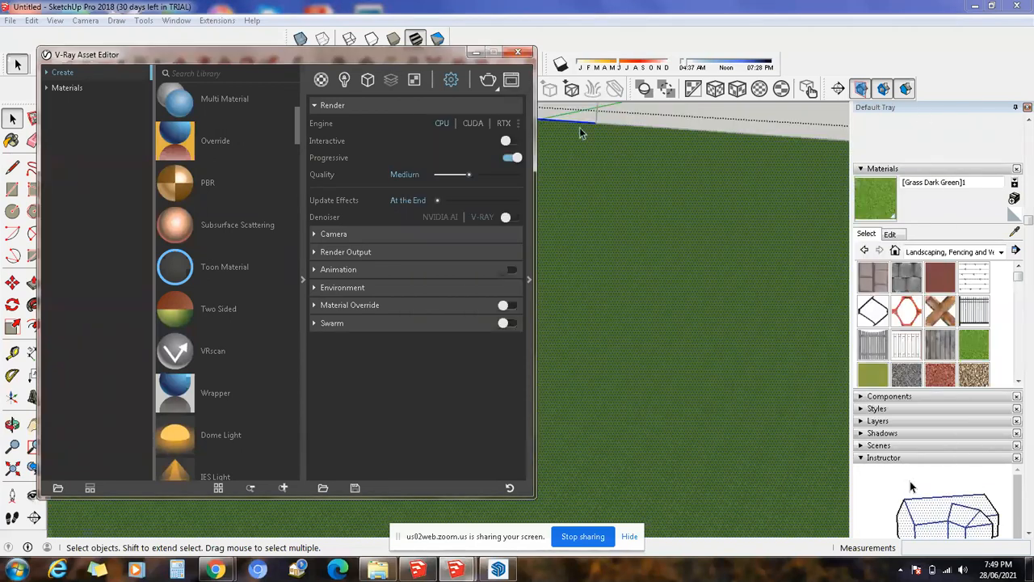
pyautogui.click(513, 79)
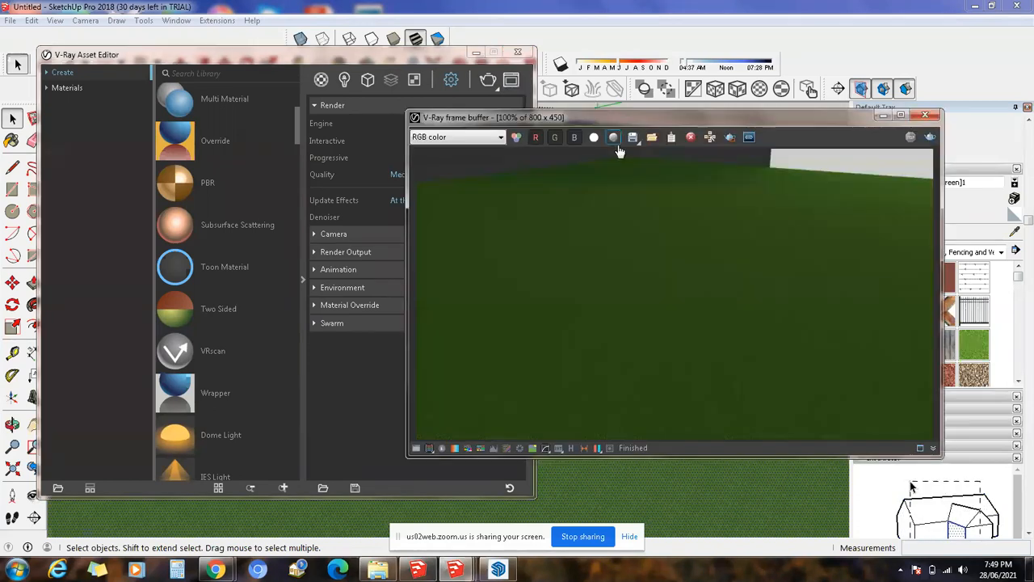
pyautogui.click(926, 113)
pyautogui.click(518, 54)
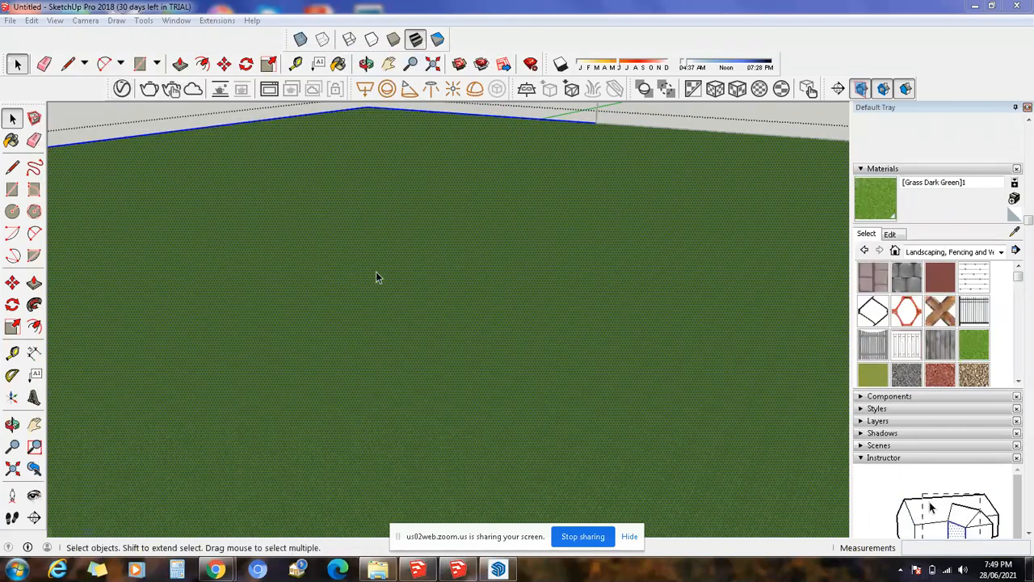
pyautogui.scroll(-5, 320, 221)
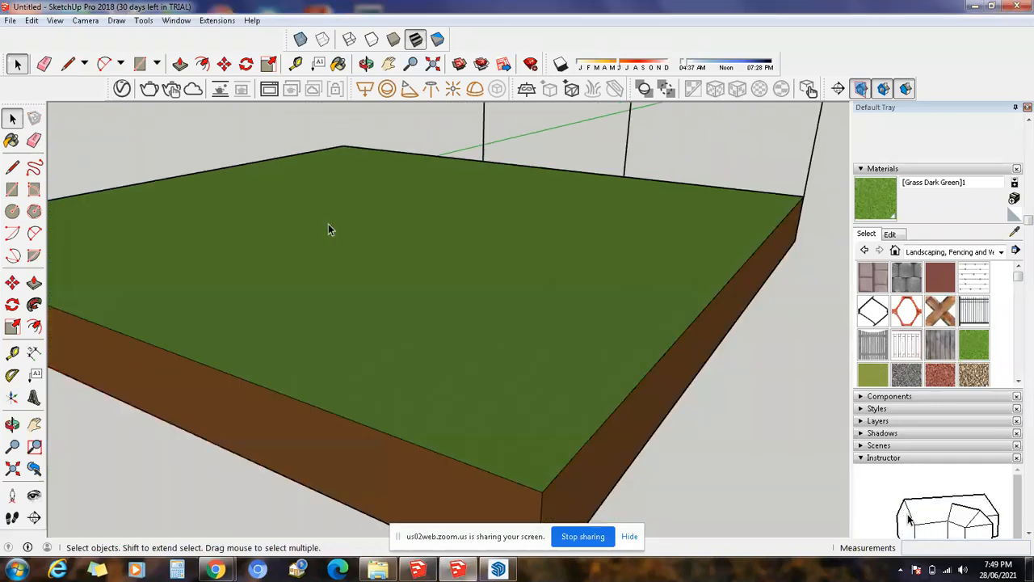
# - Delete the upright rectangle with the arrow standing behind the grass slab
pyautogui.scroll(-6, 328, 224)
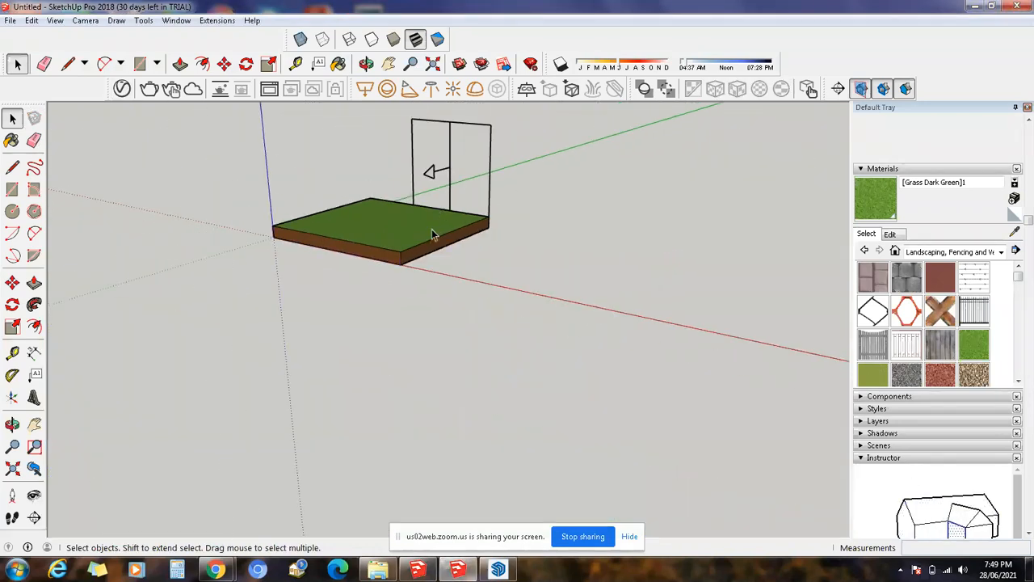
pyautogui.click(449, 174)
pyautogui.press('Delete')
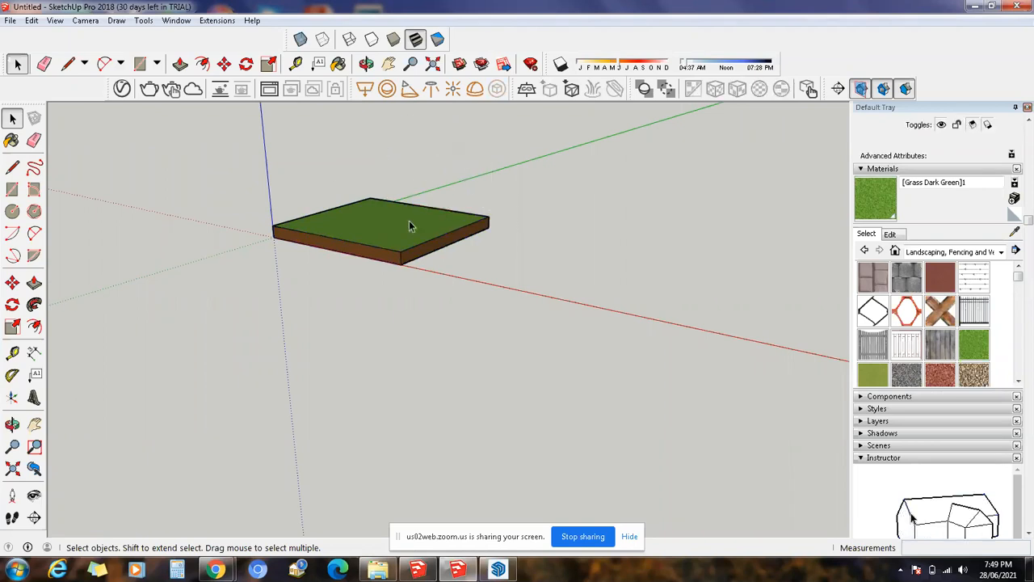
# - Paint the slab's top face with the Asphalt Stamped Brick material
pyautogui.click(365, 209)
pyautogui.scroll(2, 365, 210)
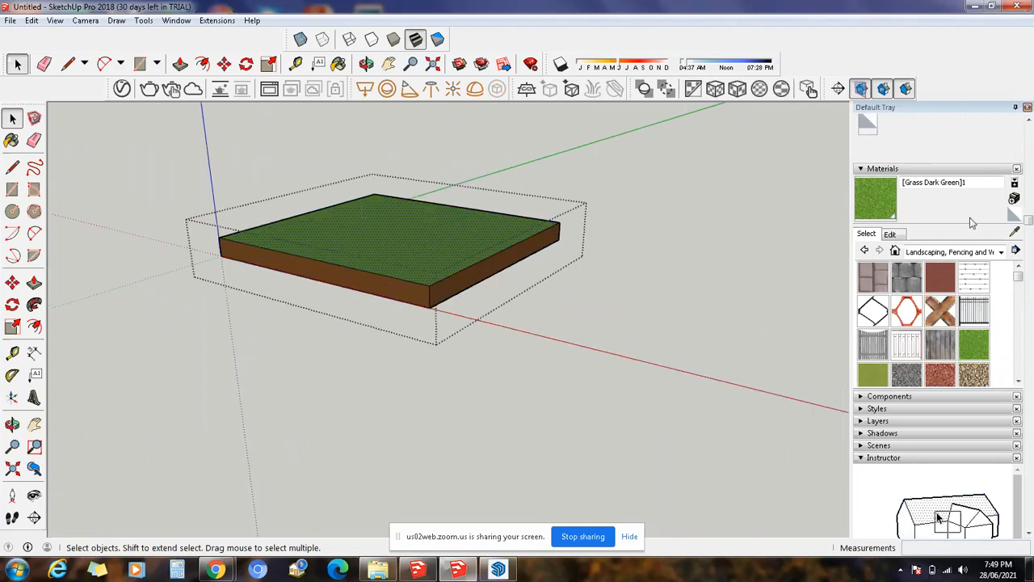
pyautogui.click(873, 276)
pyautogui.click(490, 249)
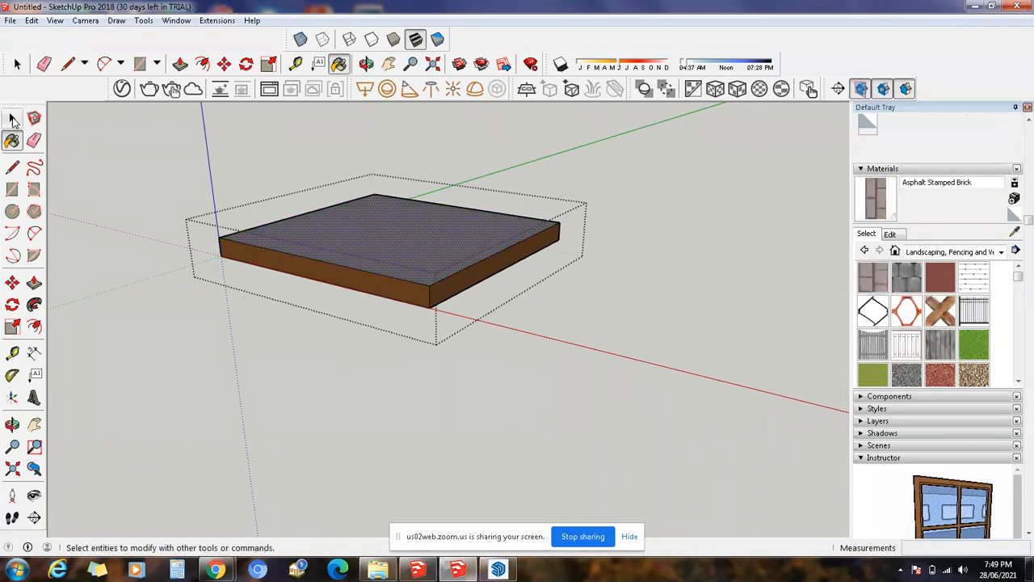
pyautogui.click(11, 118)
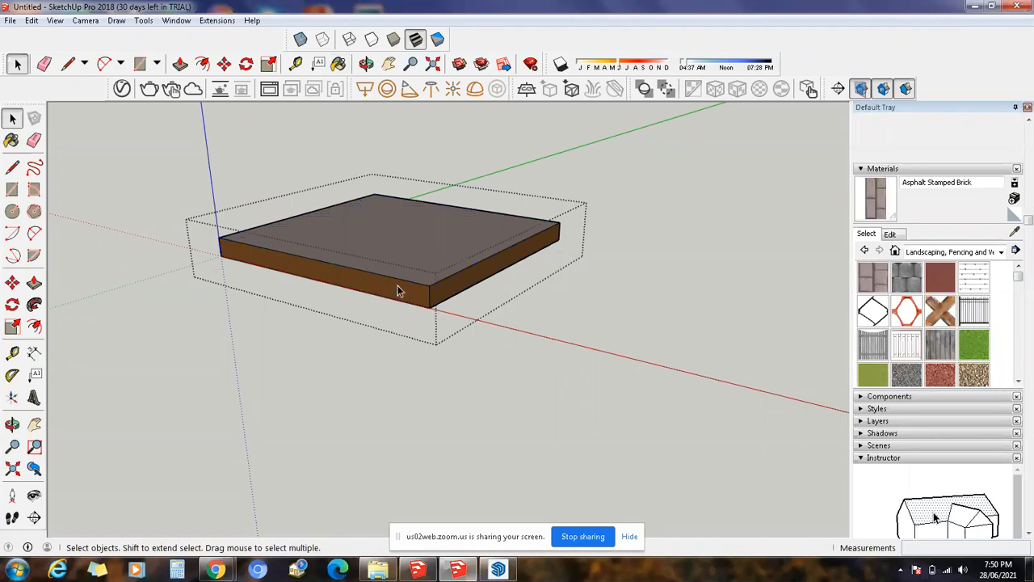
# - Sample the brown Stacy_Hair material from the slab's side and paint the top face with it
pyautogui.click(1014, 235)
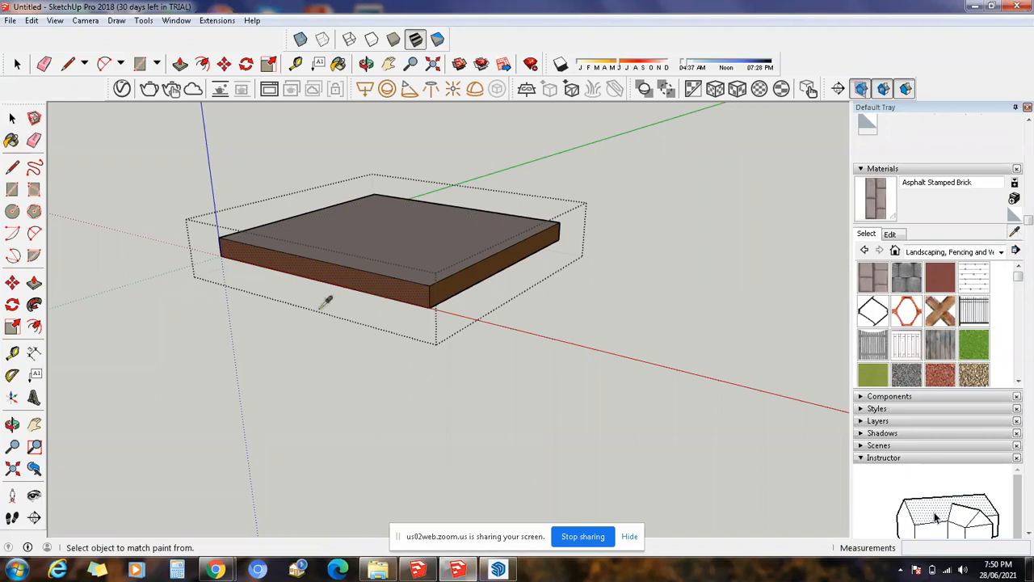
pyautogui.scroll(4, 351, 234)
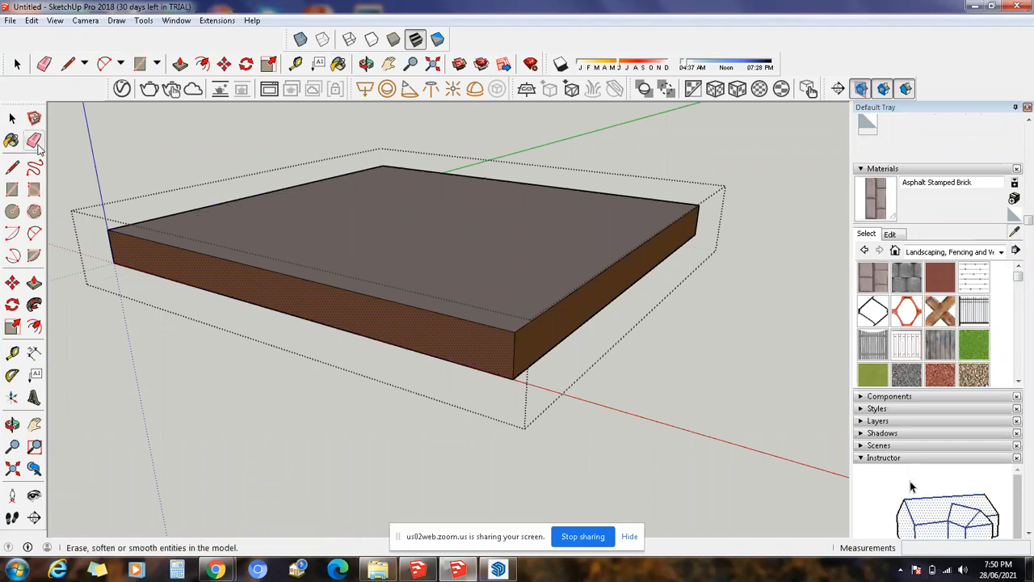
pyautogui.click(1015, 232)
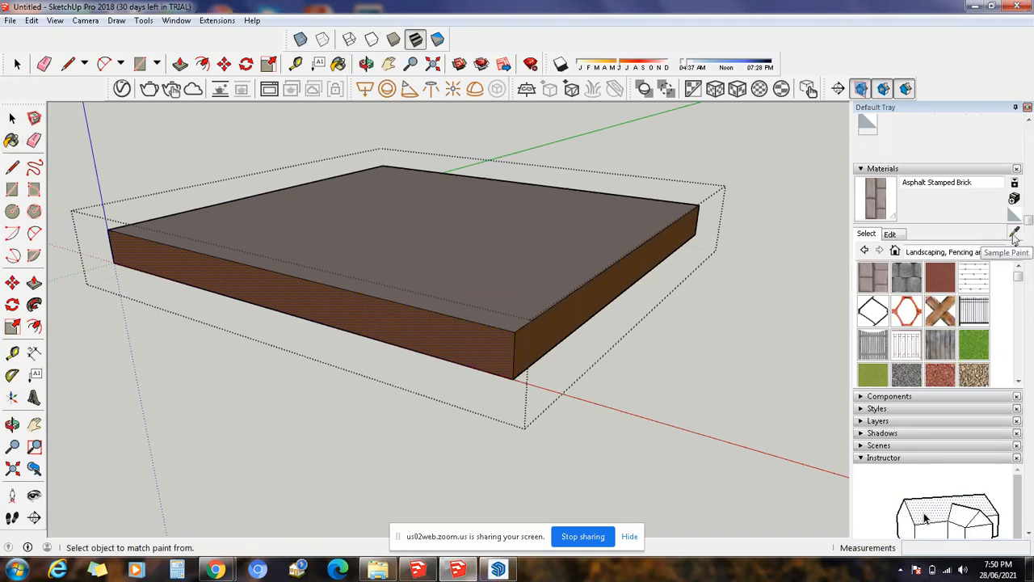
pyautogui.press('space')
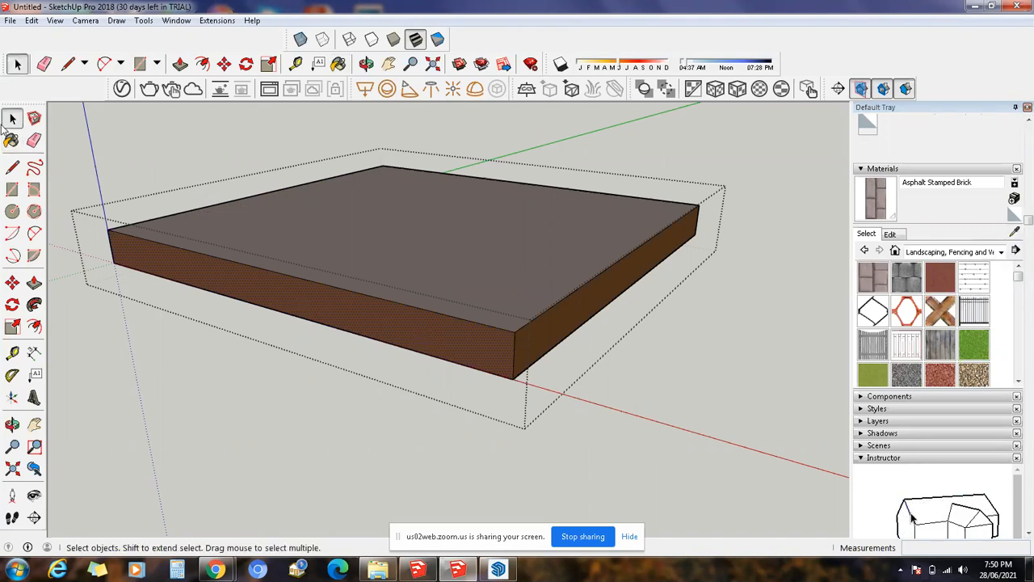
pyautogui.click(1015, 233)
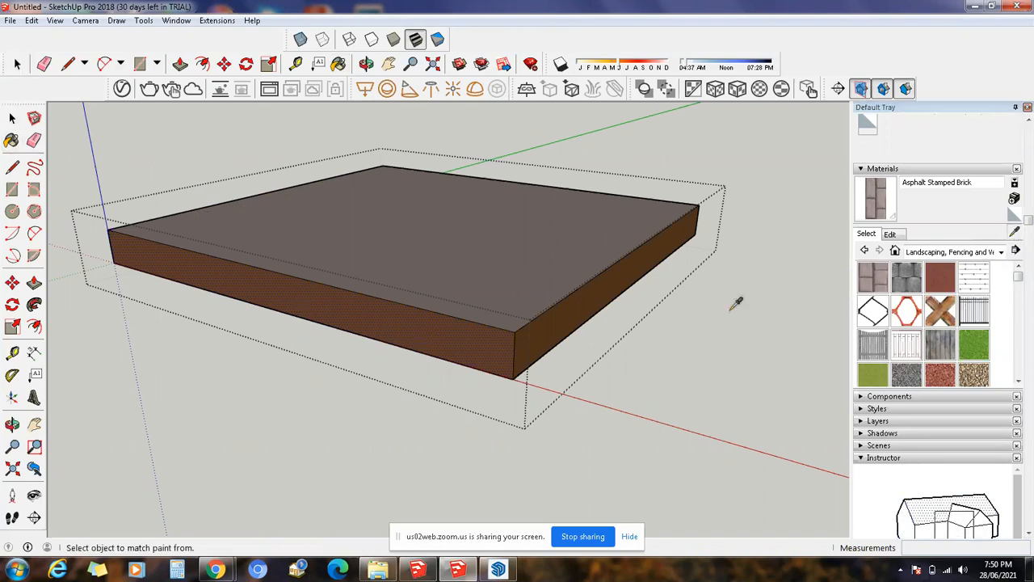
pyautogui.click(462, 312)
pyautogui.click(474, 266)
pyautogui.scroll(-1, 503, 364)
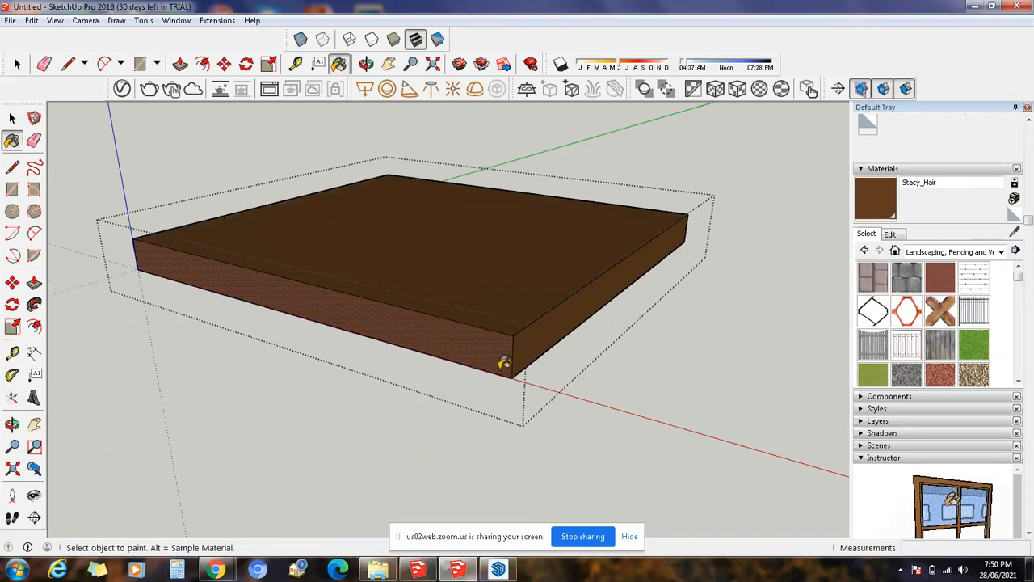
pyautogui.scroll(-1, 503, 364)
pyautogui.click(12, 118)
pyautogui.click(117, 175)
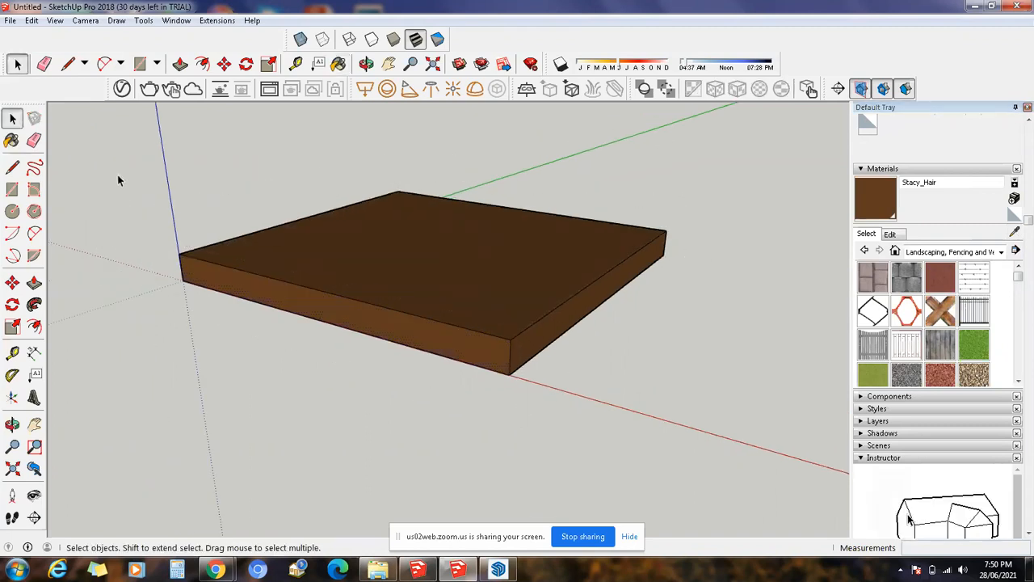
# - Render the brown slab with V-Ray and shift the frame buffer window aside
pyautogui.scroll(-3, 400, 222)
pyautogui.scroll(3, 348, 153)
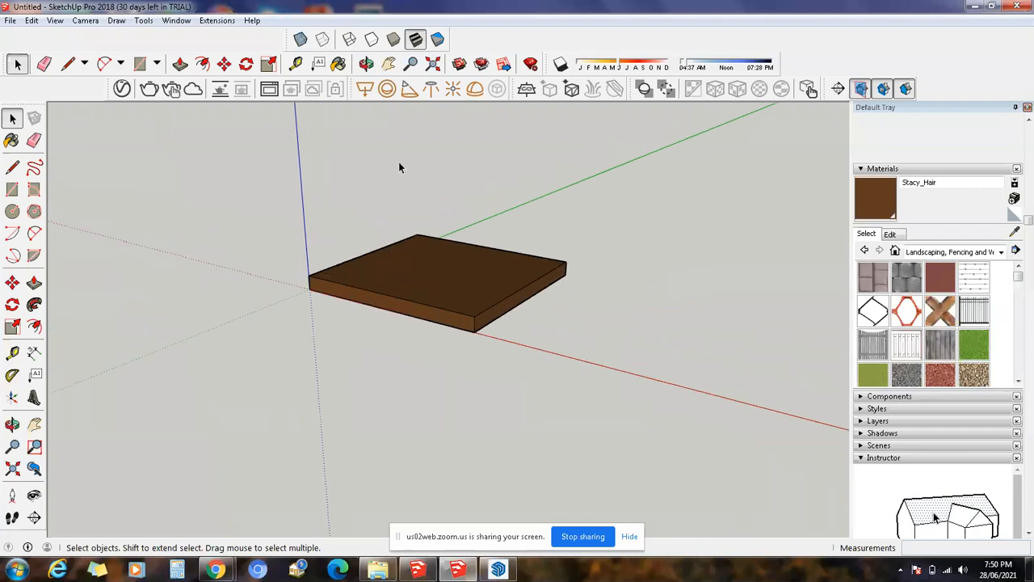
pyautogui.scroll(1, 424, 249)
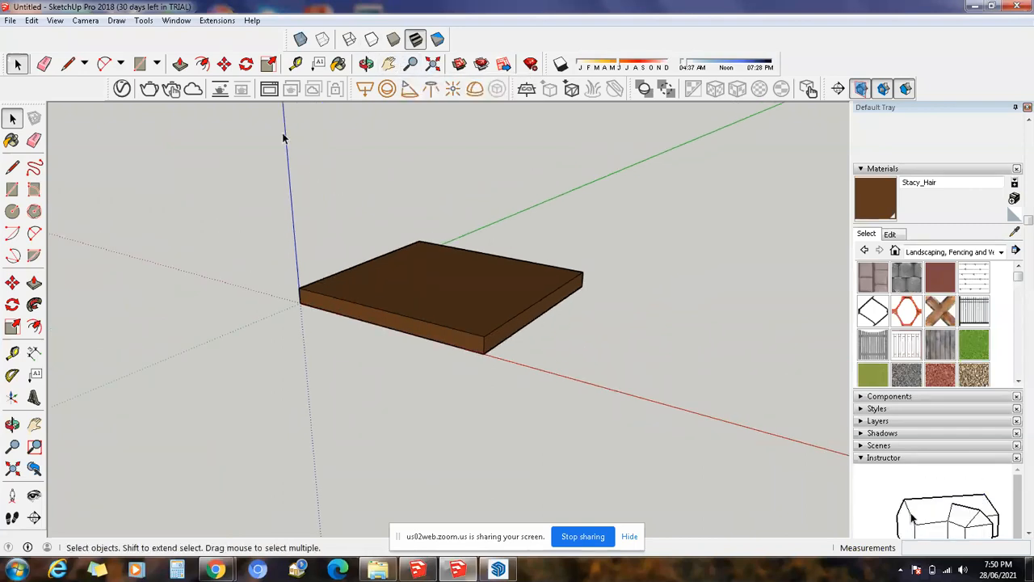
pyautogui.scroll(4, 476, 169)
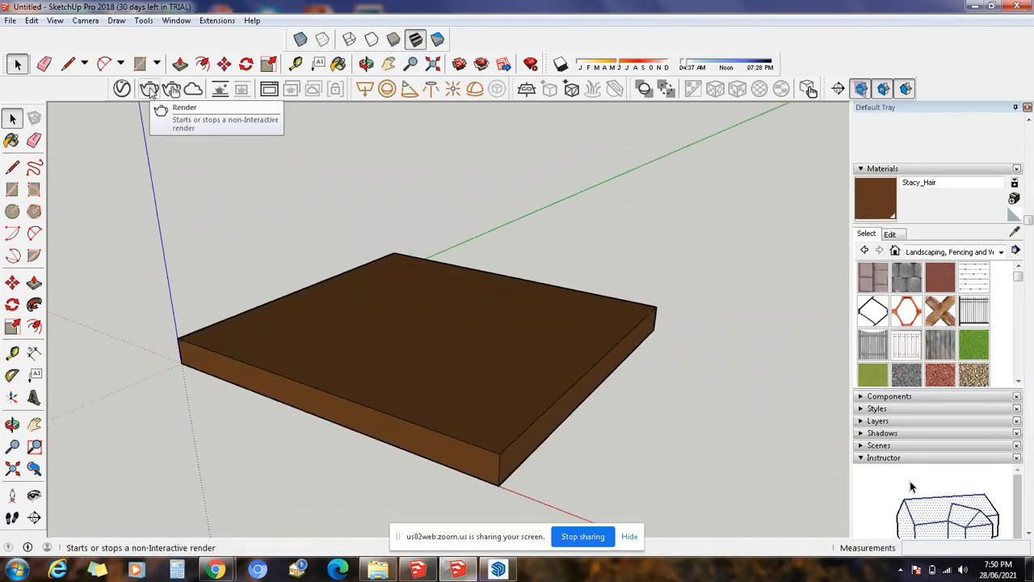
pyautogui.click(149, 89)
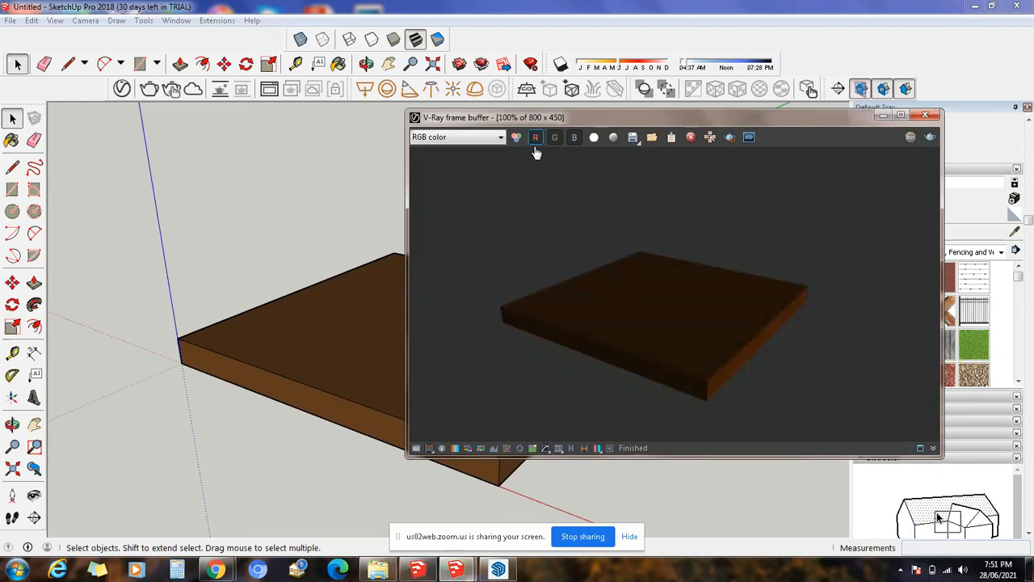
pyautogui.moveTo(544, 118); pyautogui.dragTo(466, 108)
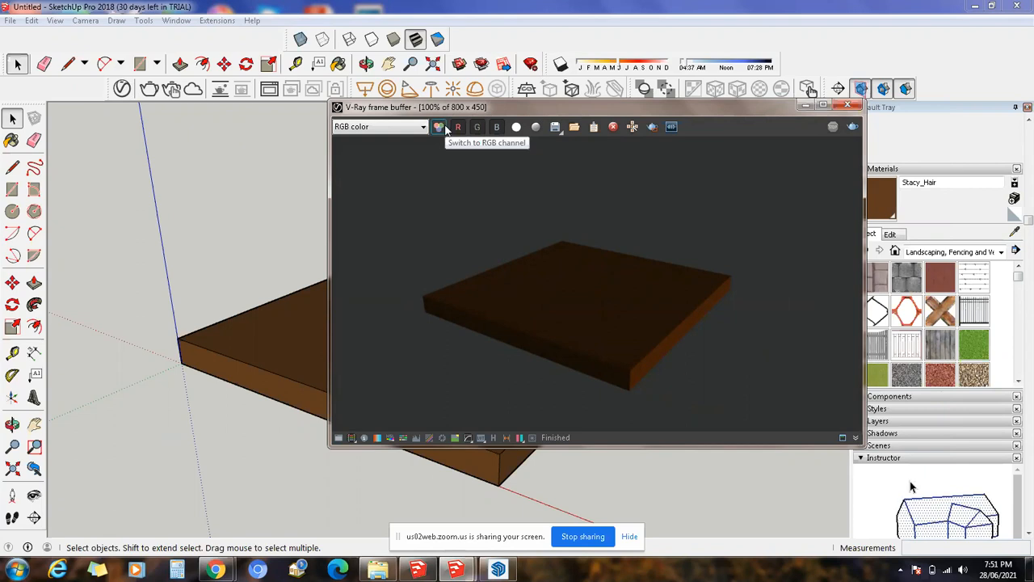
# - Examine the render with its red, green and blue channels switched off one by one and back on
pyautogui.click(458, 130)
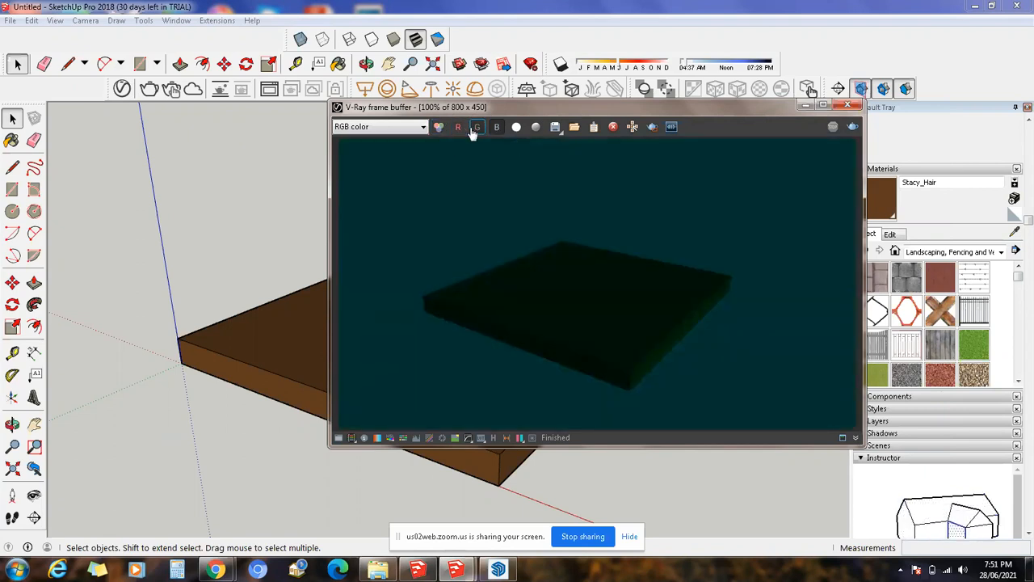
pyautogui.click(476, 128)
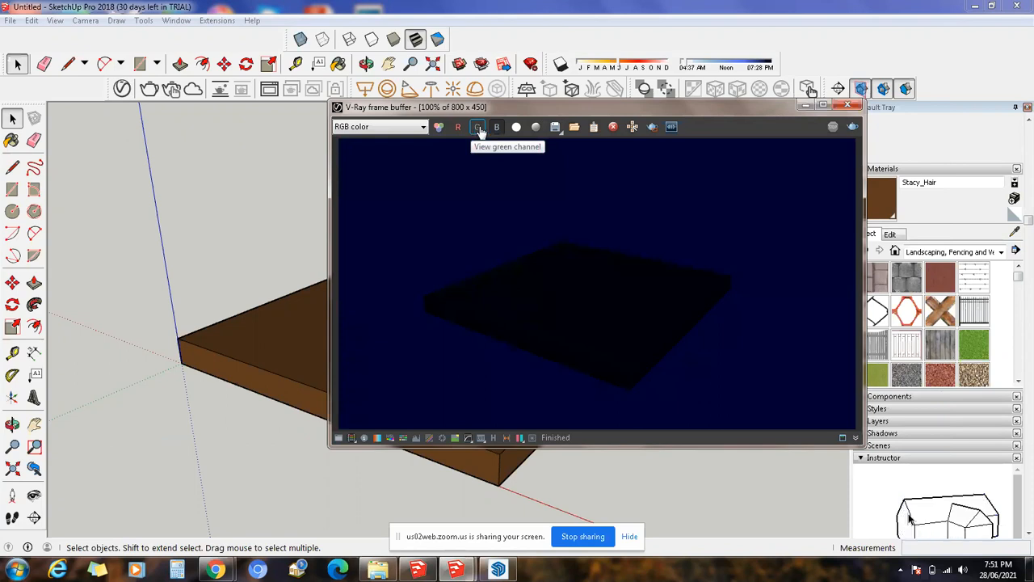
pyautogui.click(495, 128)
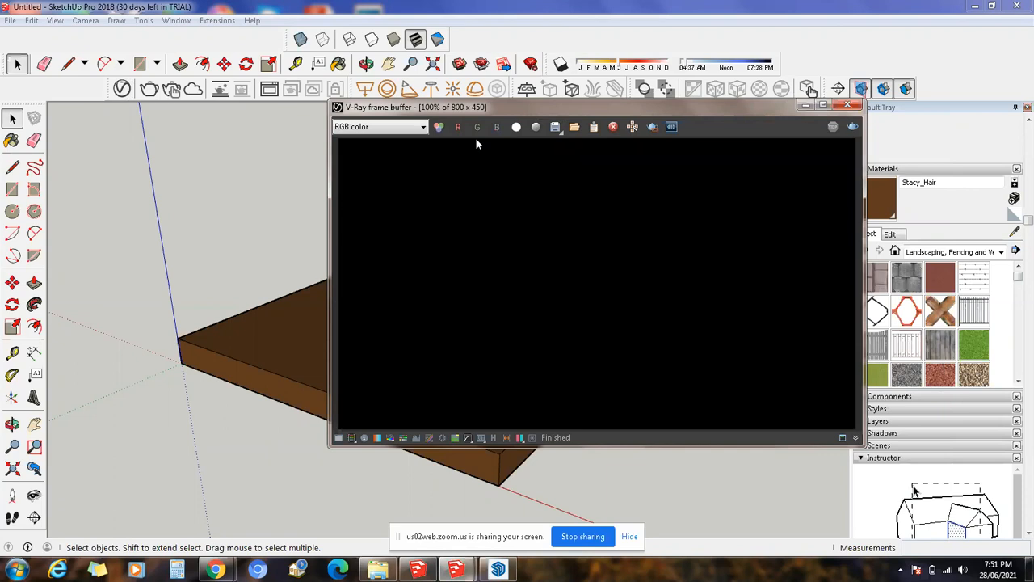
pyautogui.click(497, 129)
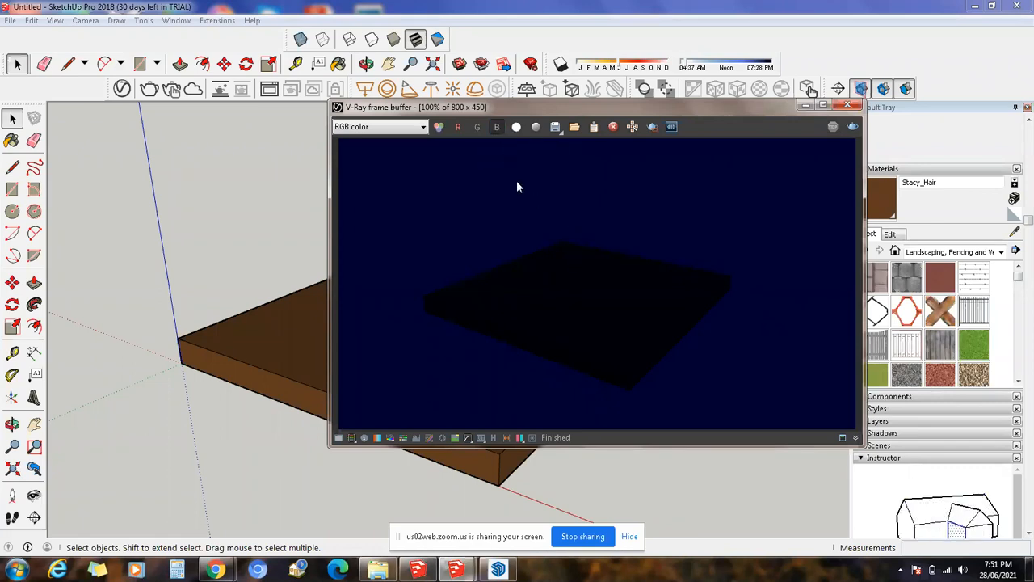
pyautogui.click(478, 127)
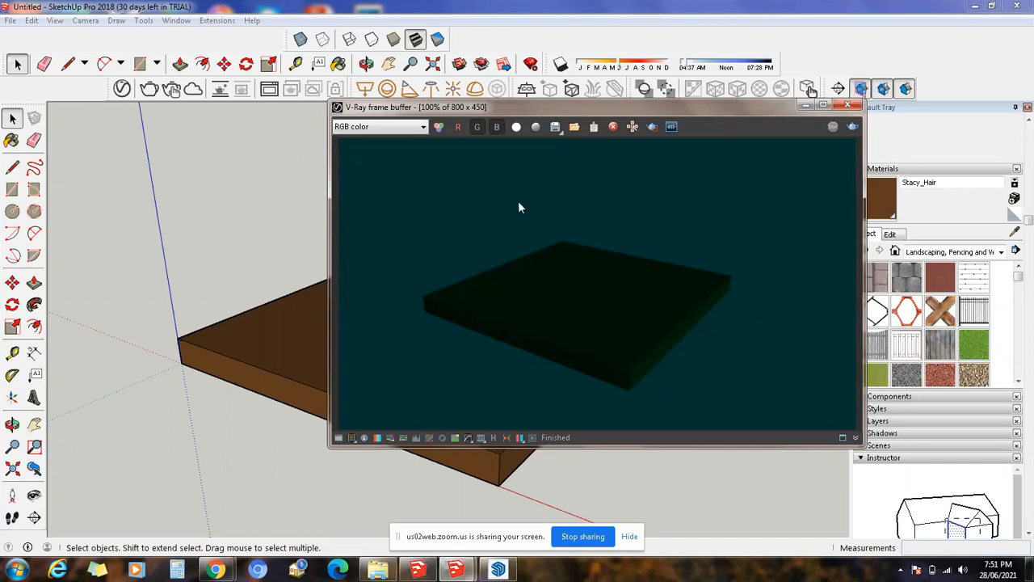
pyautogui.click(462, 132)
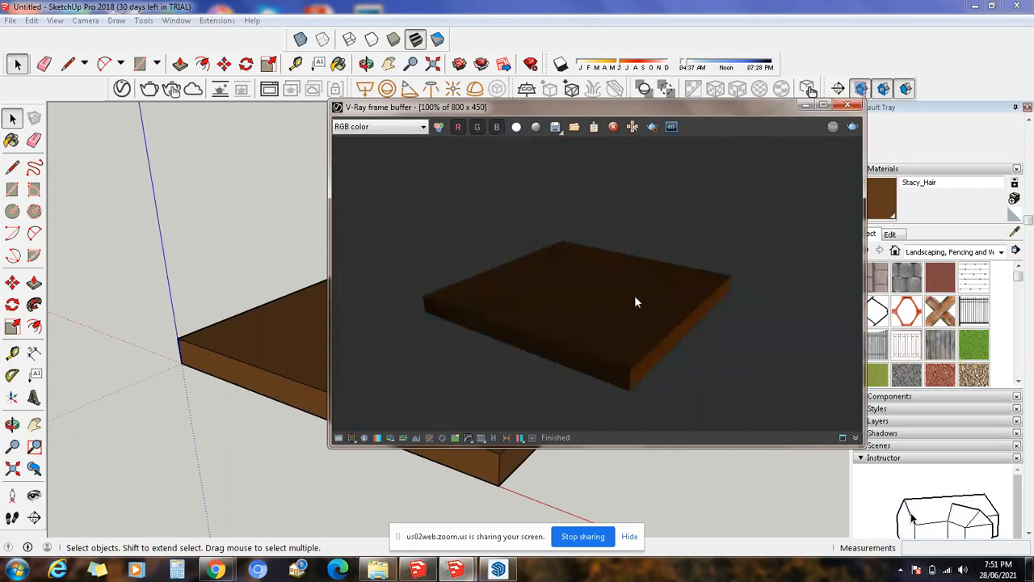
pyautogui.click(458, 127)
pyautogui.click(458, 127)
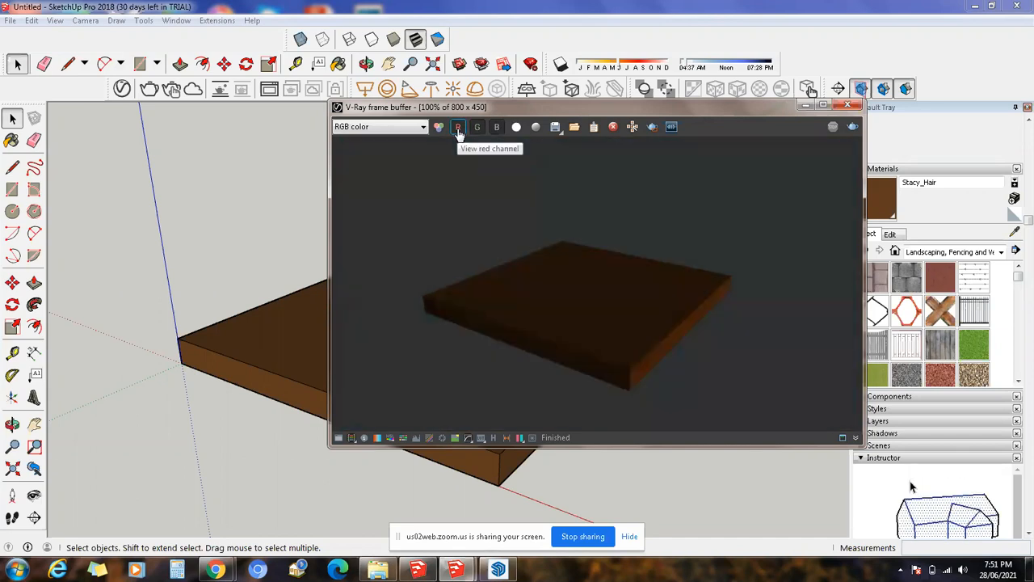
# - Display the render's alpha channel and mark a rectangular render region over the slab's back corner
pyautogui.click(517, 128)
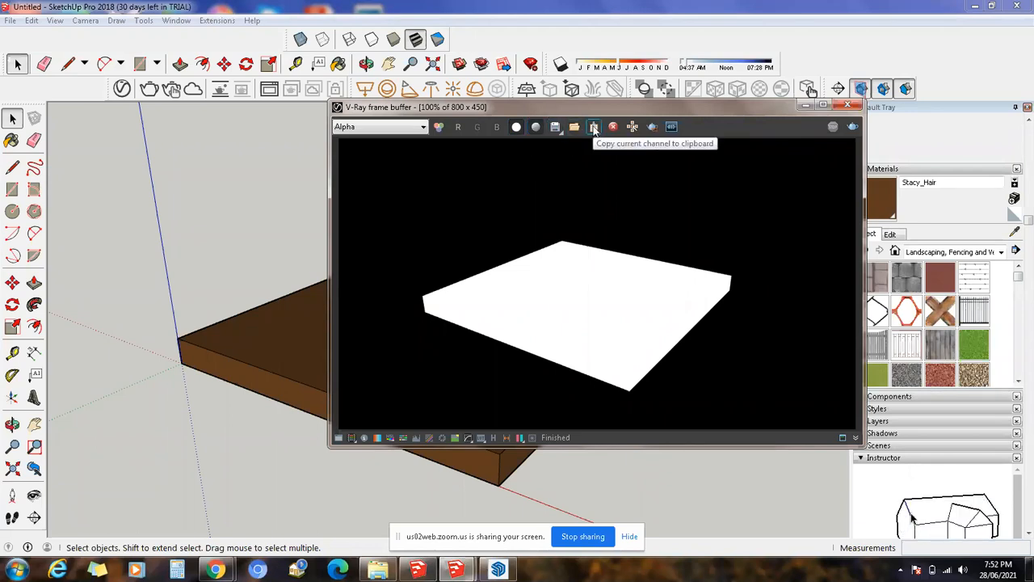
pyautogui.click(653, 127)
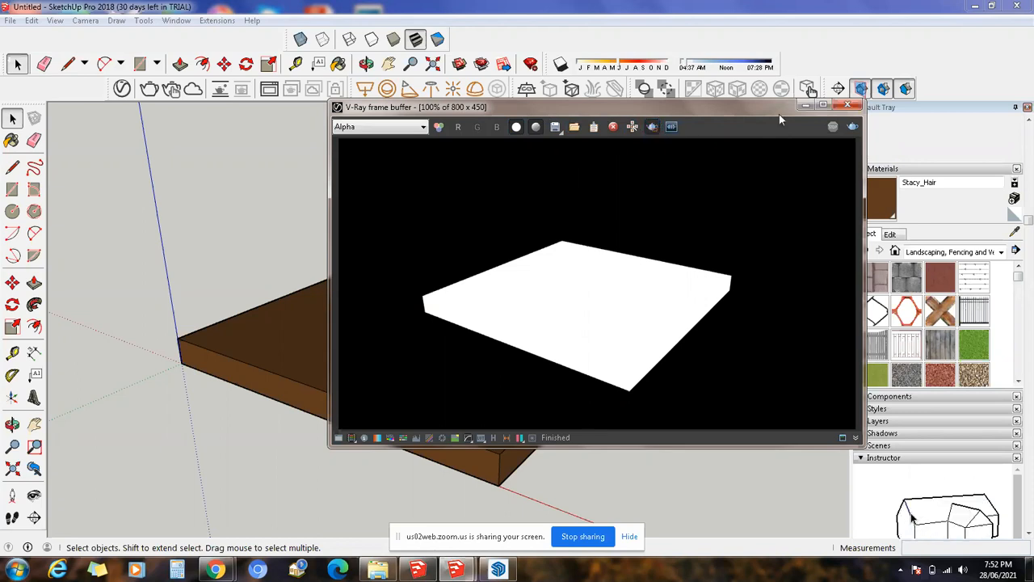
pyautogui.click(653, 128)
pyautogui.click(652, 129)
pyautogui.moveTo(522, 213); pyautogui.dragTo(622, 275)
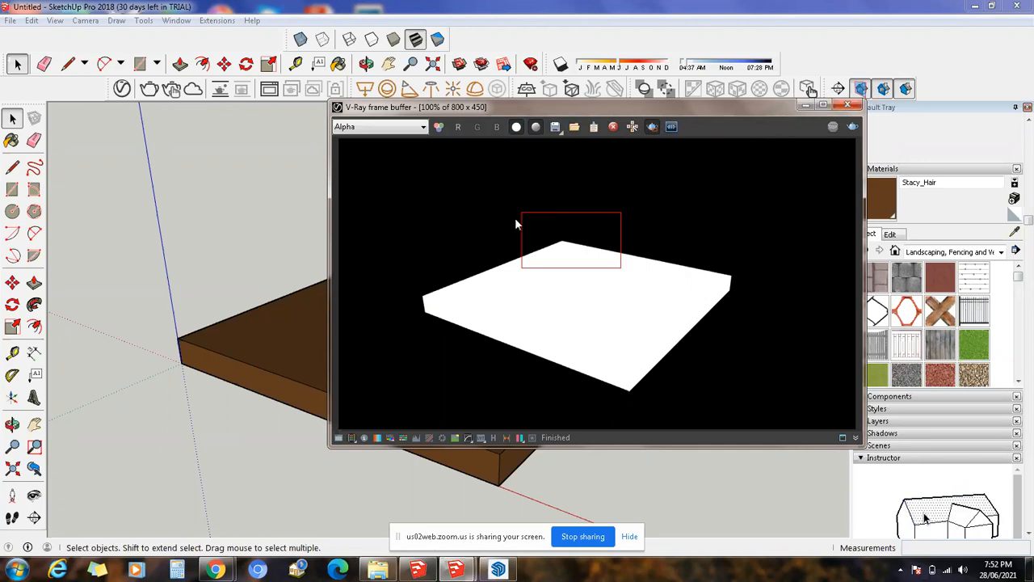
# - Render the marked region with the RGB color channel displayed, then close the frame buffer
pyautogui.click(466, 129)
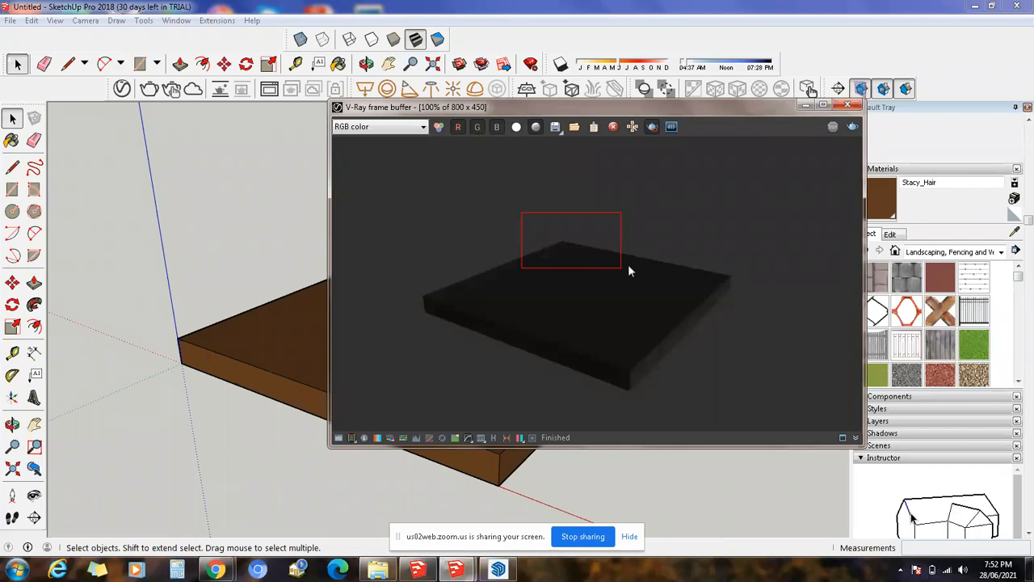
pyautogui.click(853, 128)
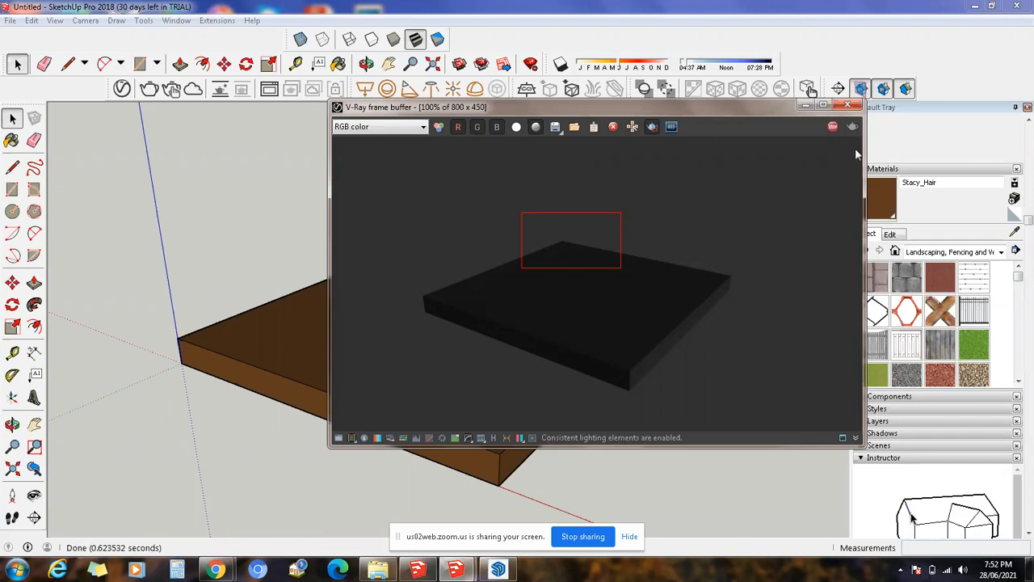
pyautogui.click(851, 128)
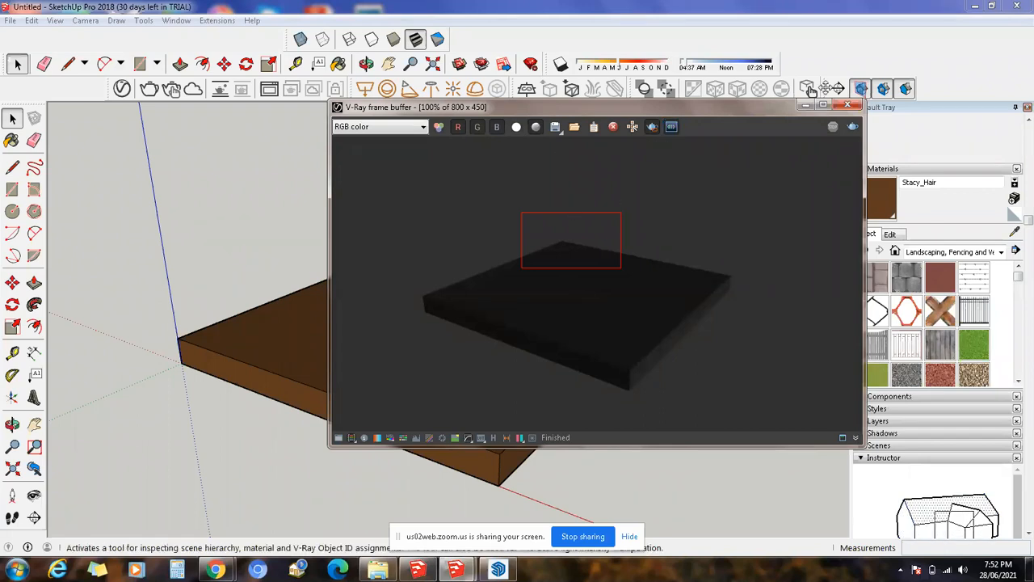
pyautogui.click(847, 106)
pyautogui.scroll(3, 409, 317)
pyautogui.scroll(3, 355, 147)
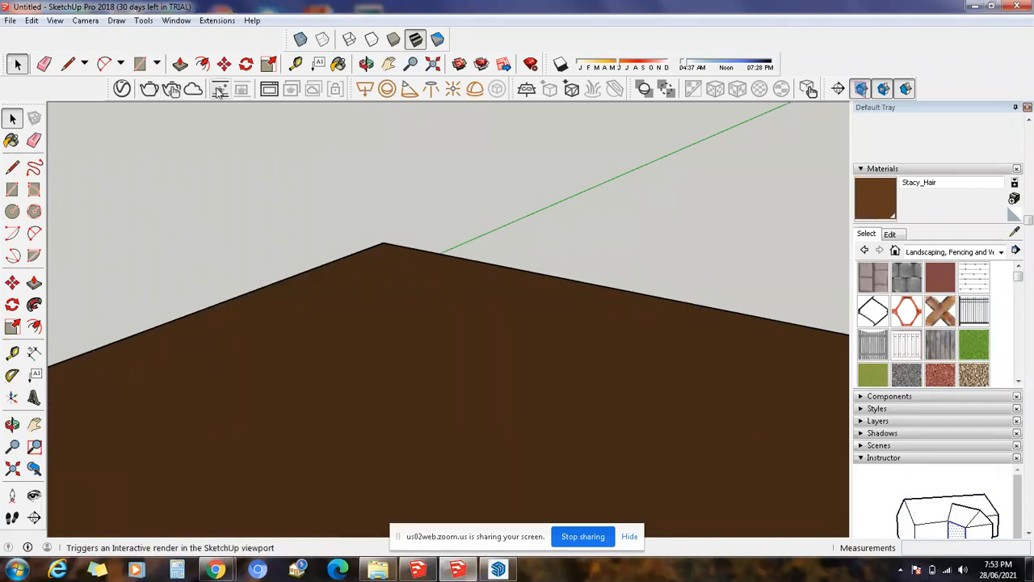
pyautogui.scroll(1, 288, 168)
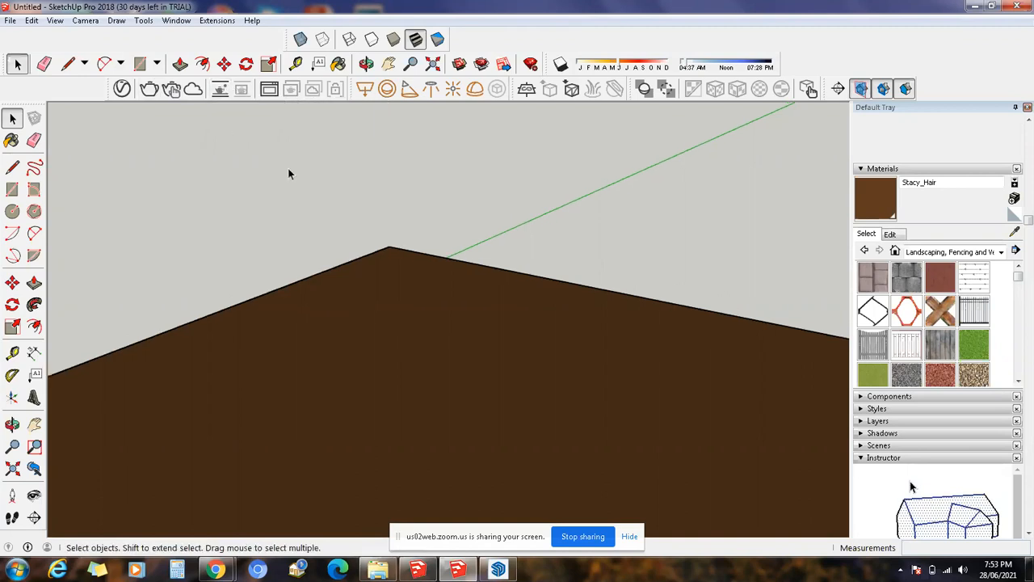
pyautogui.scroll(3, 448, 260)
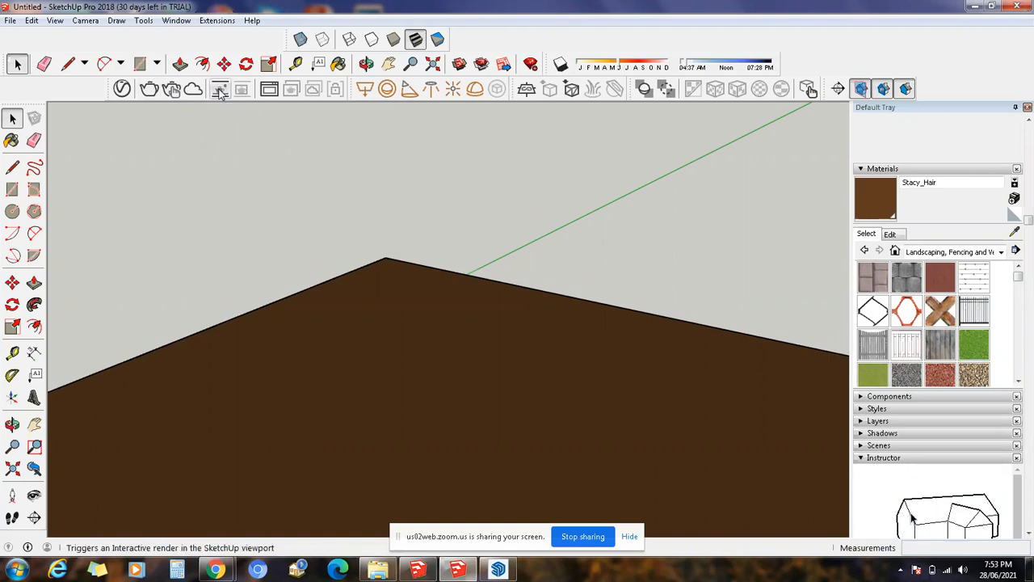
pyautogui.scroll(-3, 340, 217)
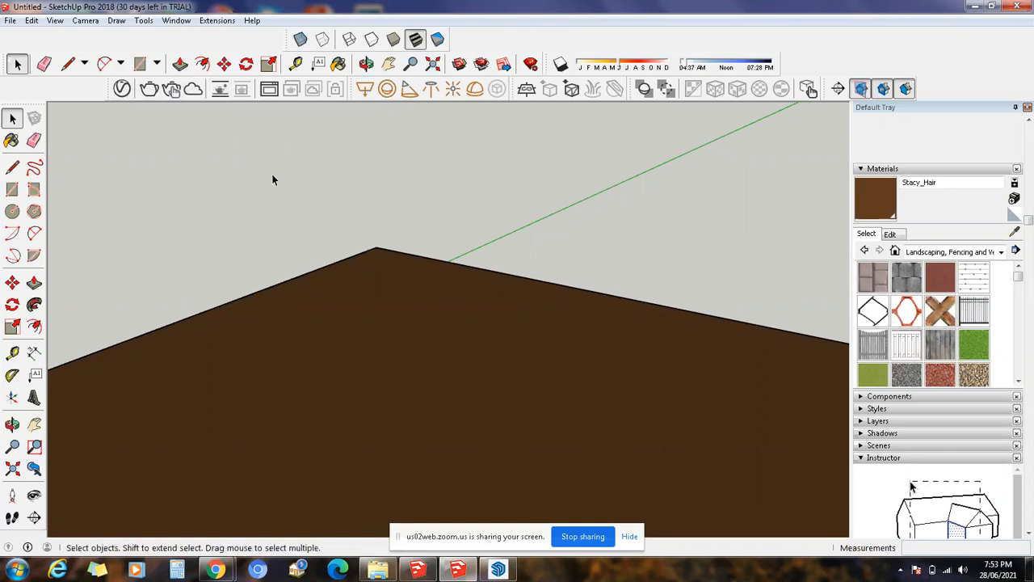
pyautogui.scroll(-1, 272, 173)
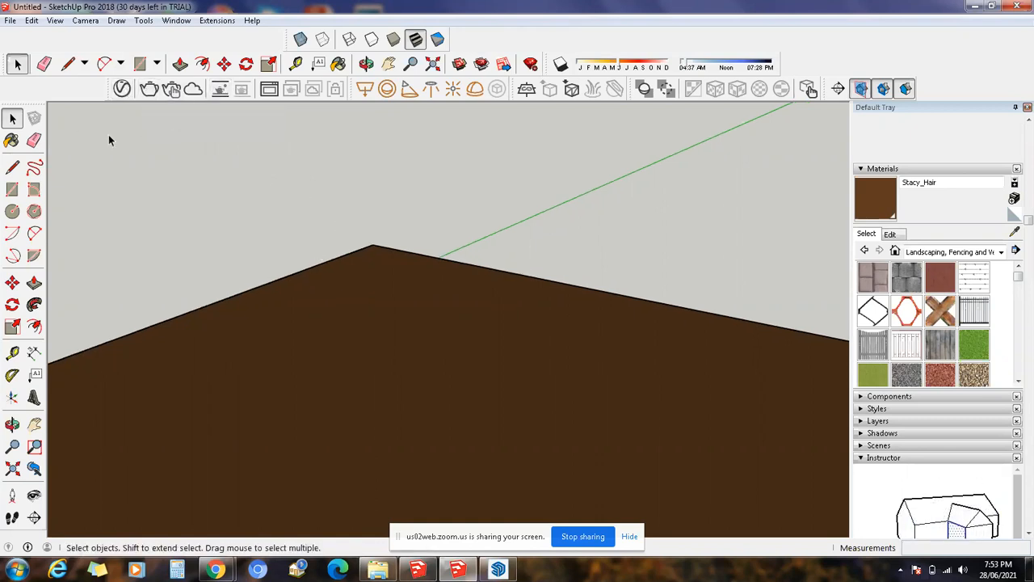
# - Render the whole brown slab and its marked region again with V-Ray, then close the frame buffer
pyautogui.scroll(-3, 238, 196)
pyautogui.scroll(1, 205, 173)
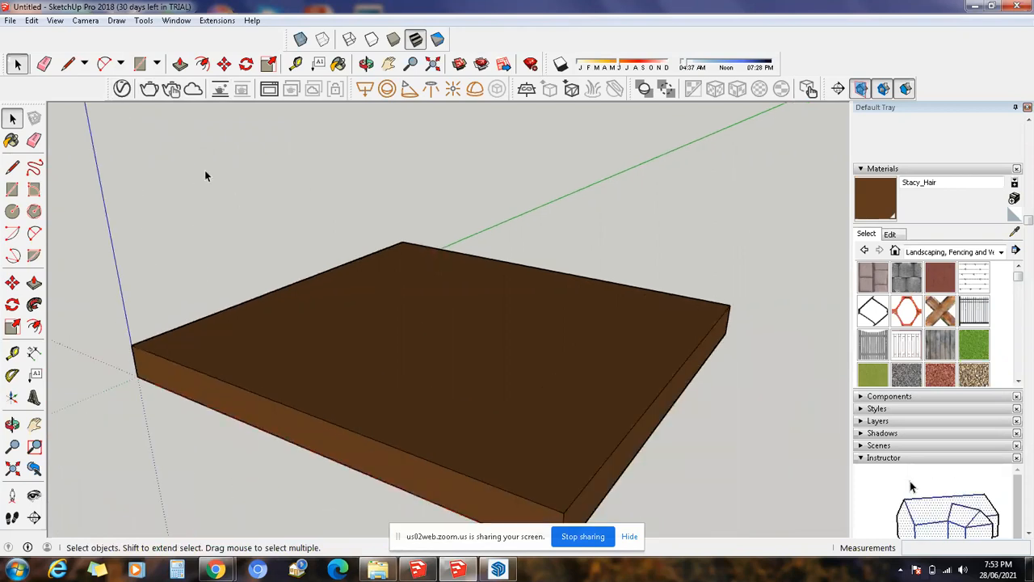
pyautogui.click(150, 89)
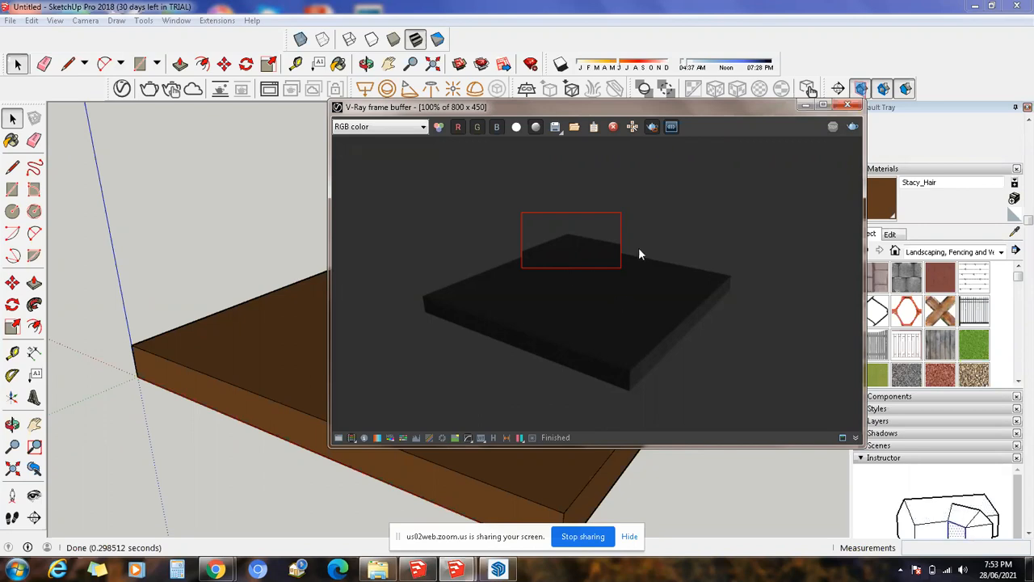
pyautogui.click(847, 106)
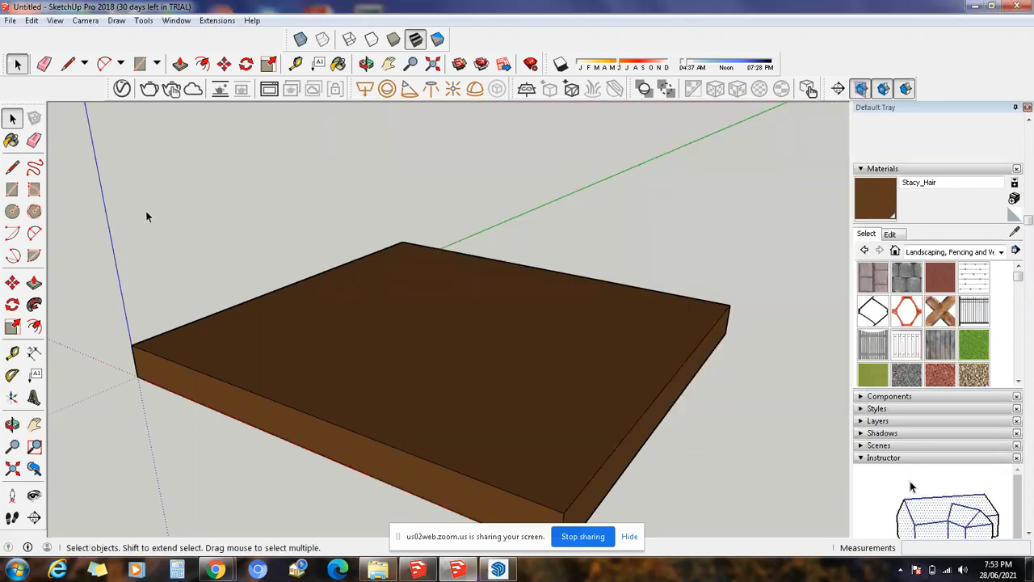
pyautogui.click(150, 88)
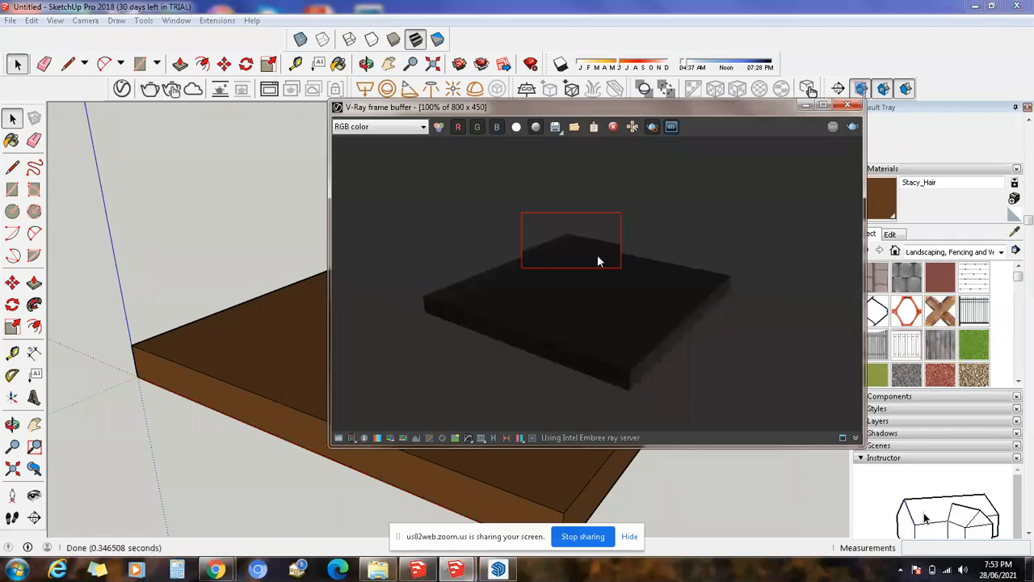
pyautogui.click(652, 128)
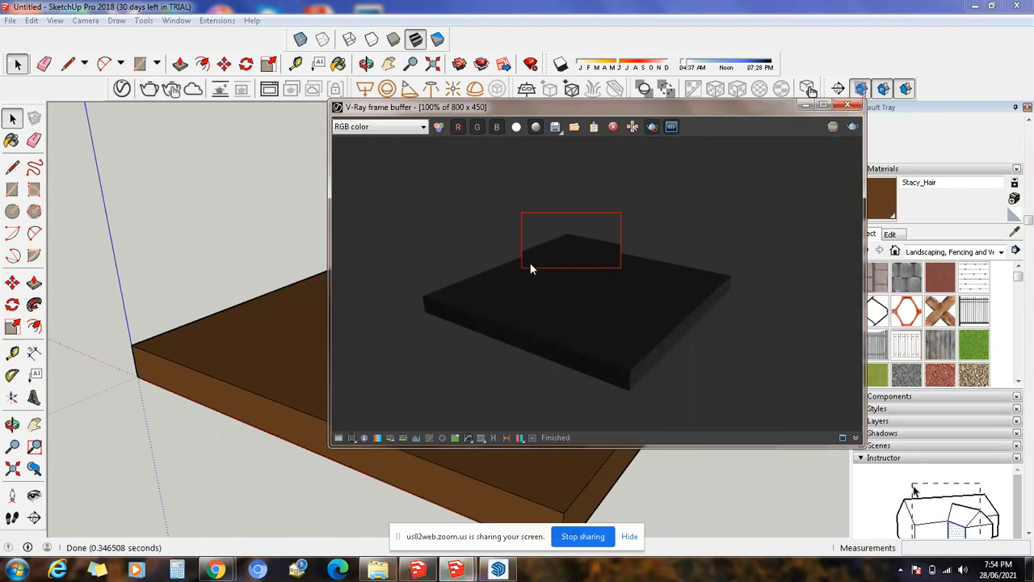
pyautogui.click(847, 106)
pyautogui.scroll(-3, 578, 234)
pyautogui.scroll(-2, 577, 234)
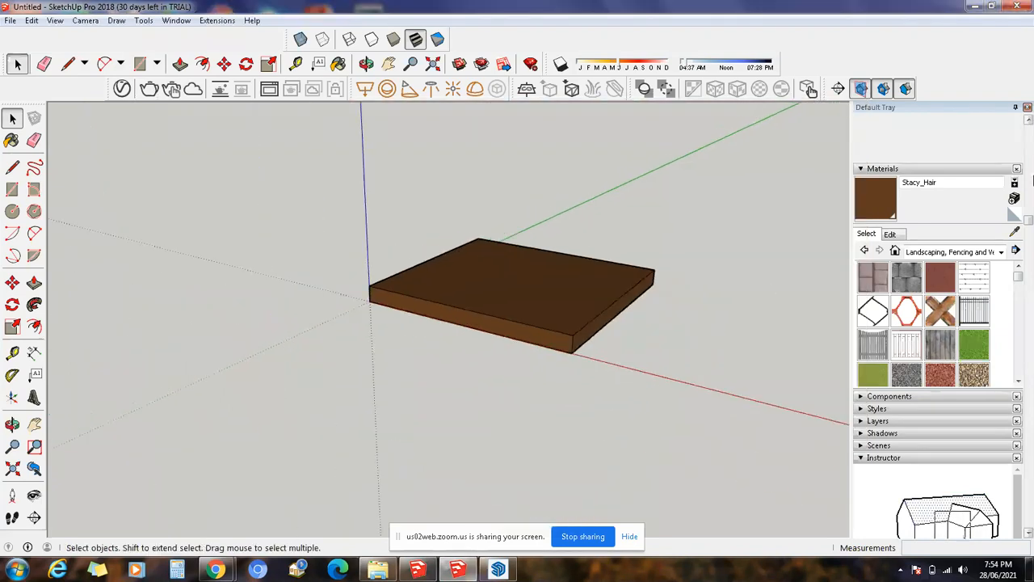
# - Switch to Windows Explorer and look through the first project folder inside WORK 2016 for a SketchUp model
pyautogui.click(975, 7)
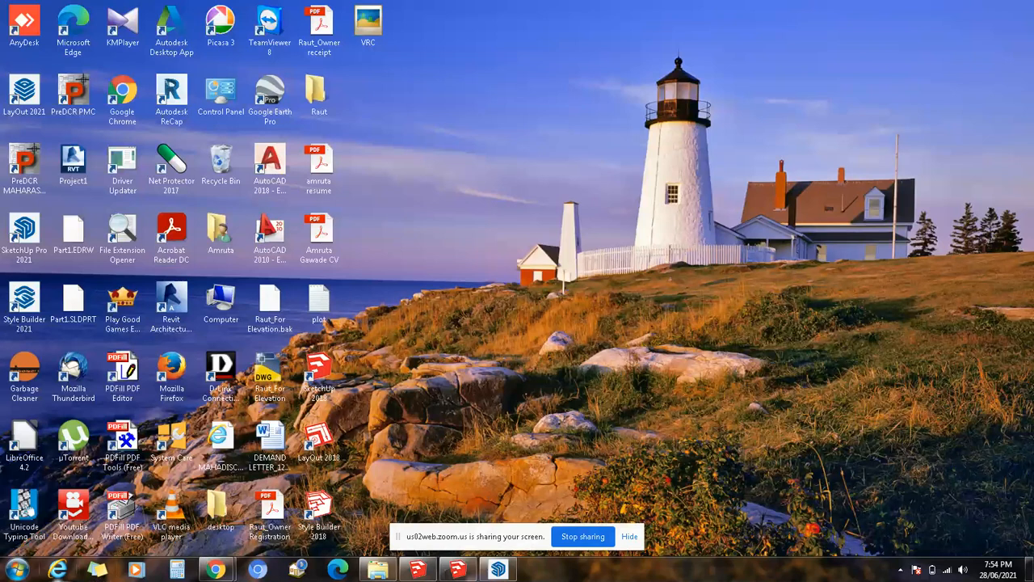
pyautogui.click(377, 569)
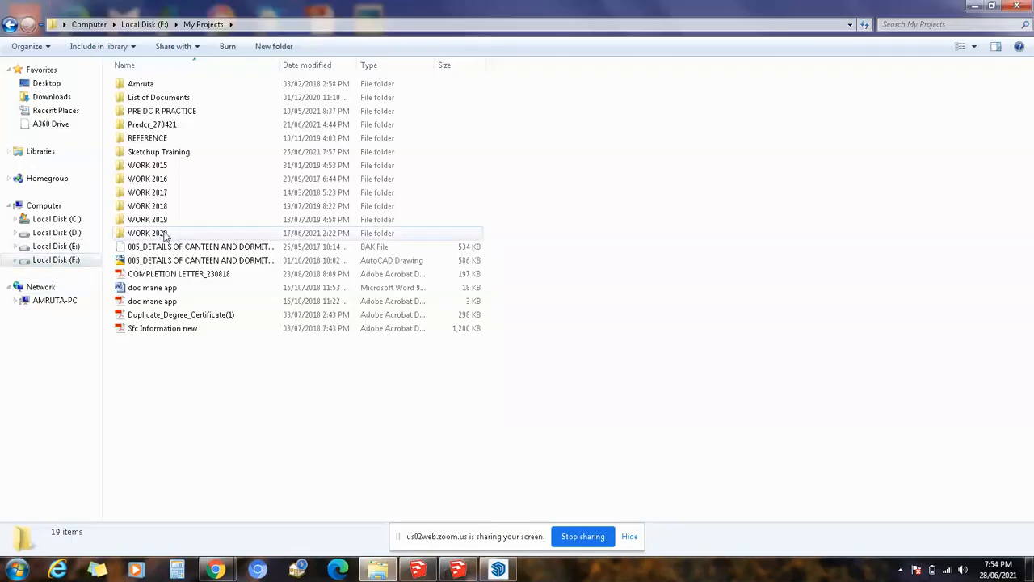
pyautogui.doubleClick(162, 179)
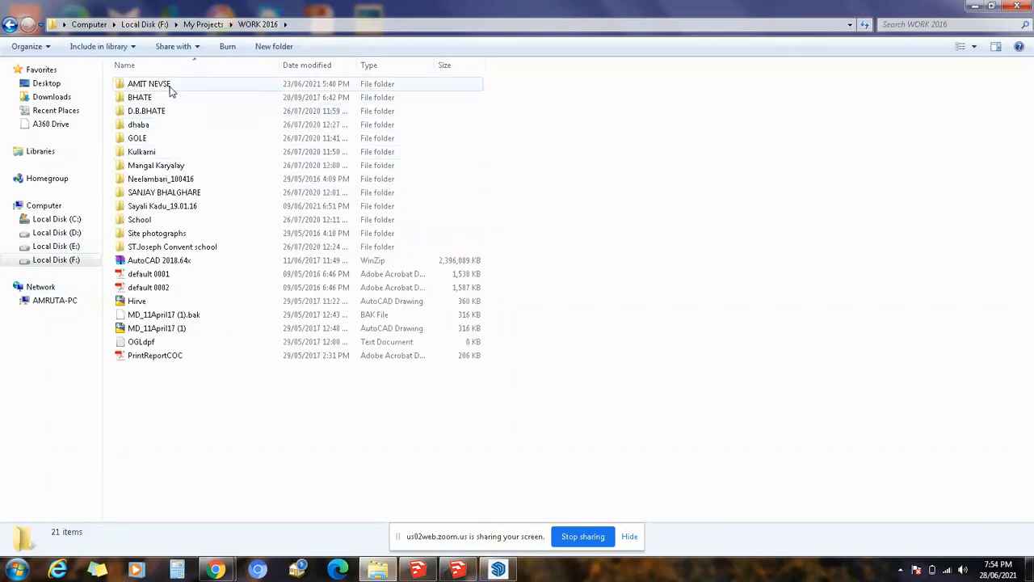
pyautogui.doubleClick(154, 84)
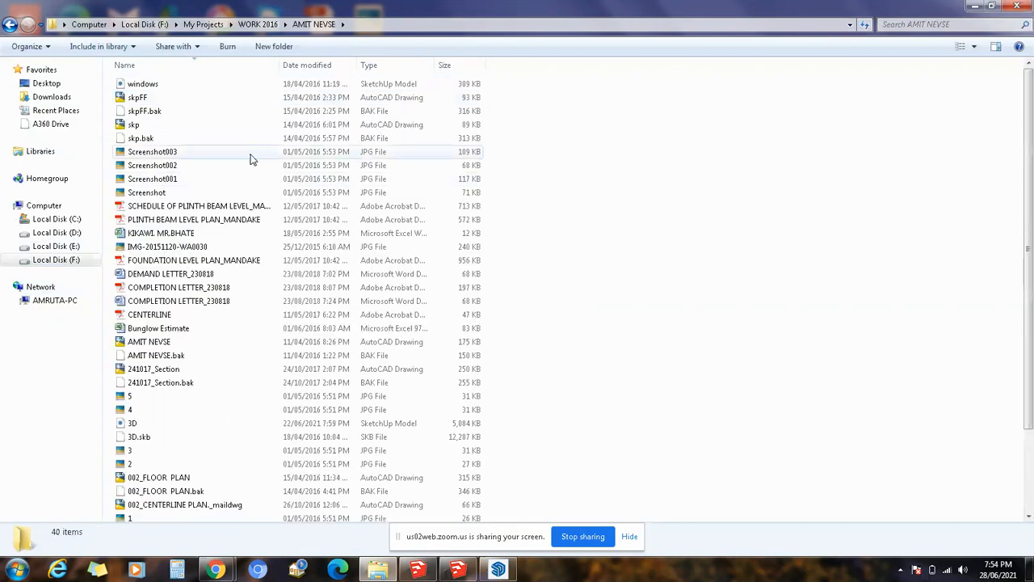
pyautogui.scroll(-2, 166, 192)
pyautogui.scroll(2, 166, 192)
pyautogui.scroll(-2, 166, 192)
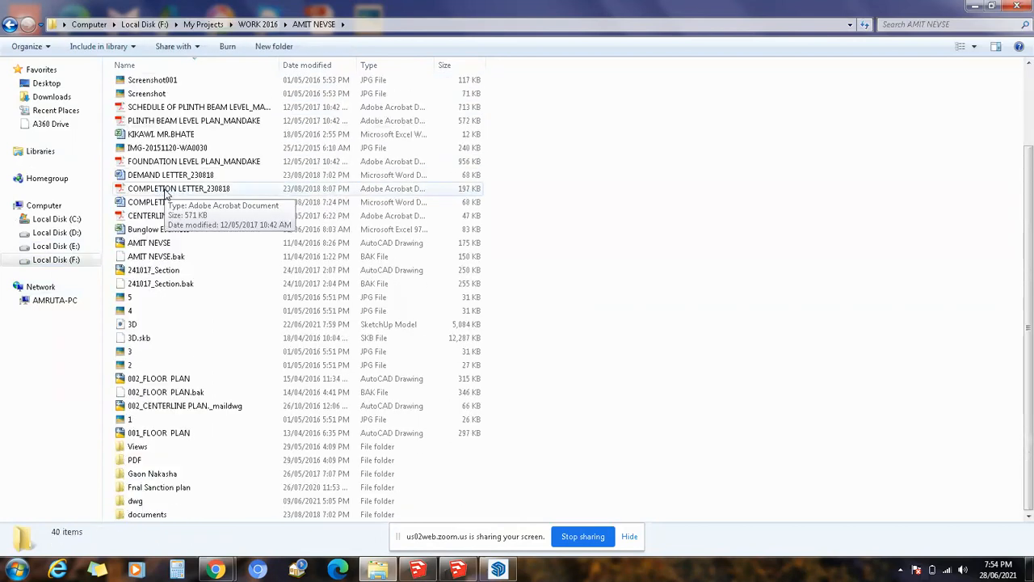
# - On drive F:, go to My Projects, WORK 2016 and open the 3D subfolder of the project folder just above Mangal Karyalay
pyautogui.click(53, 260)
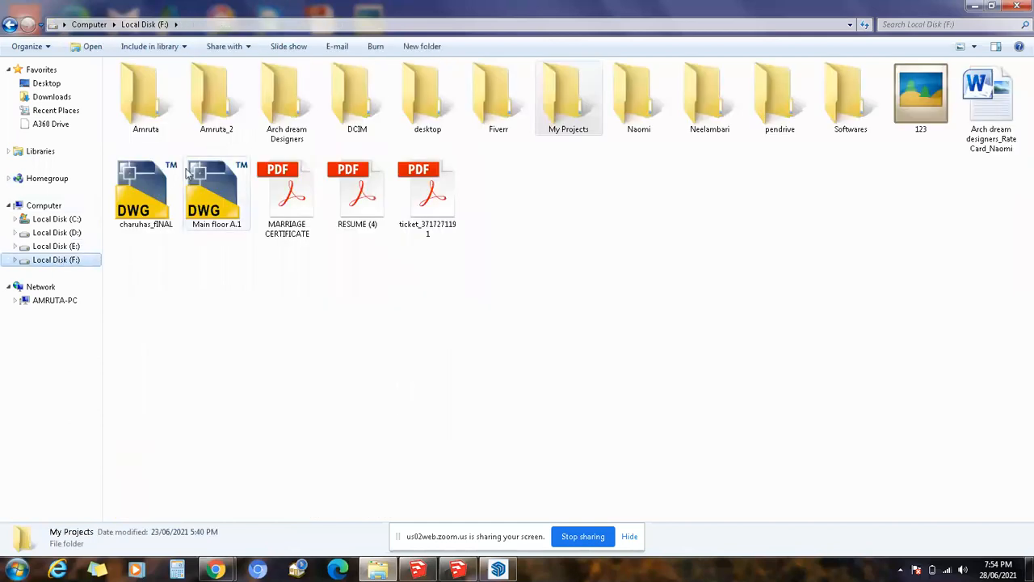
pyautogui.doubleClick(557, 113)
pyautogui.doubleClick(155, 182)
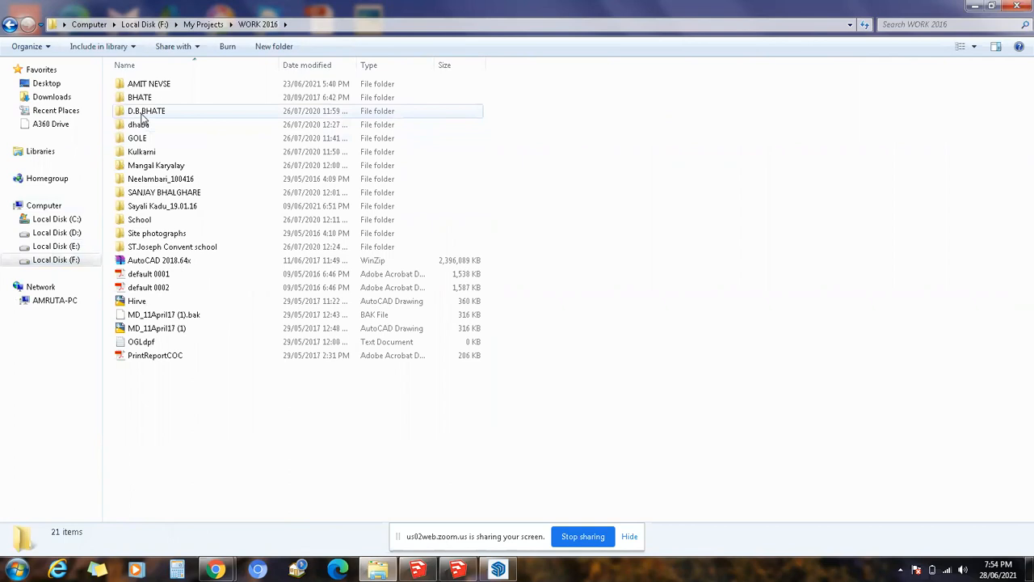
pyautogui.click(141, 152)
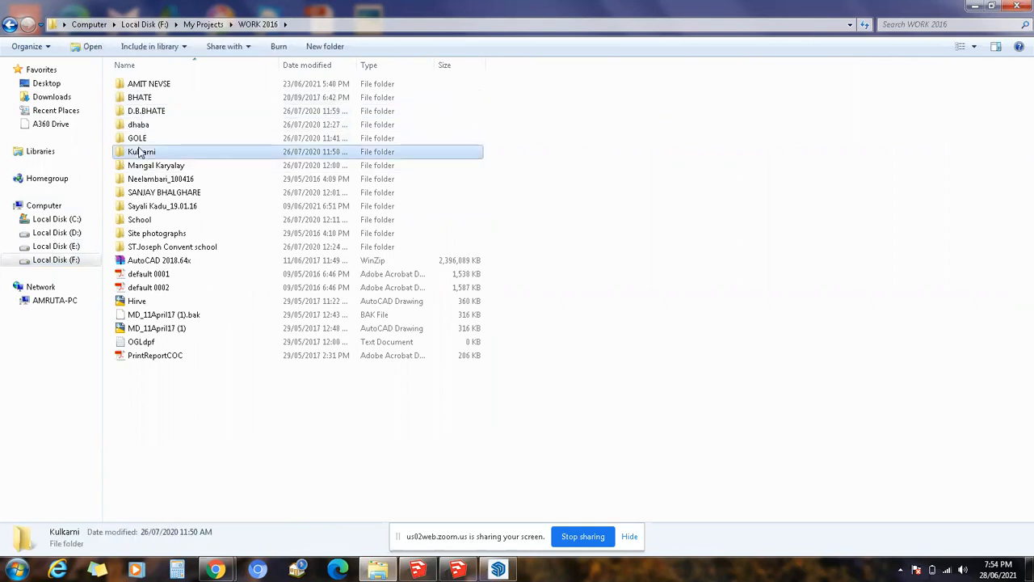
pyautogui.doubleClick(140, 152)
pyautogui.doubleClick(144, 85)
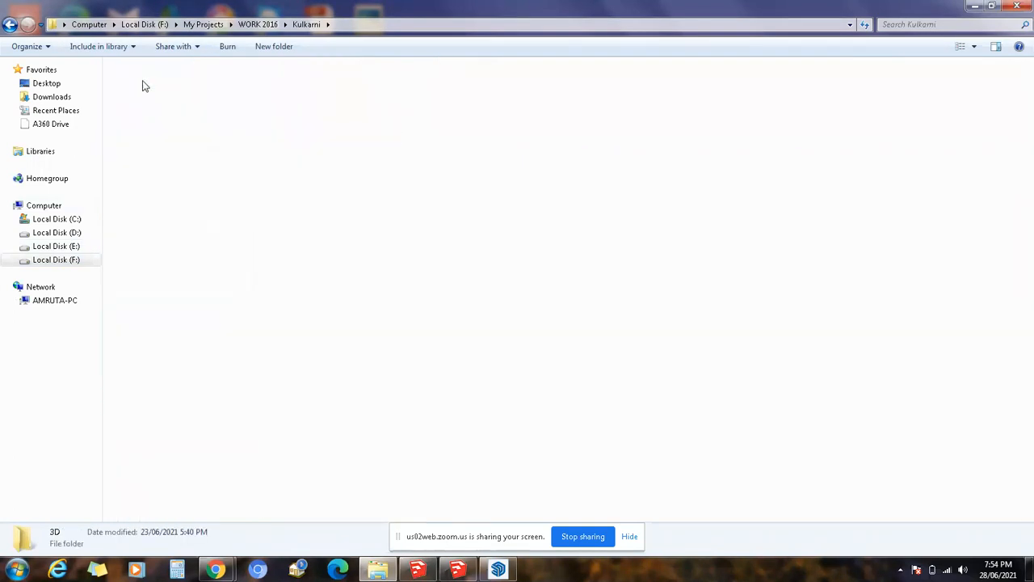
# - Open the KUL 3D_170316 model with SketchUp 2018 and dismiss the file version notice
pyautogui.click(148, 193)
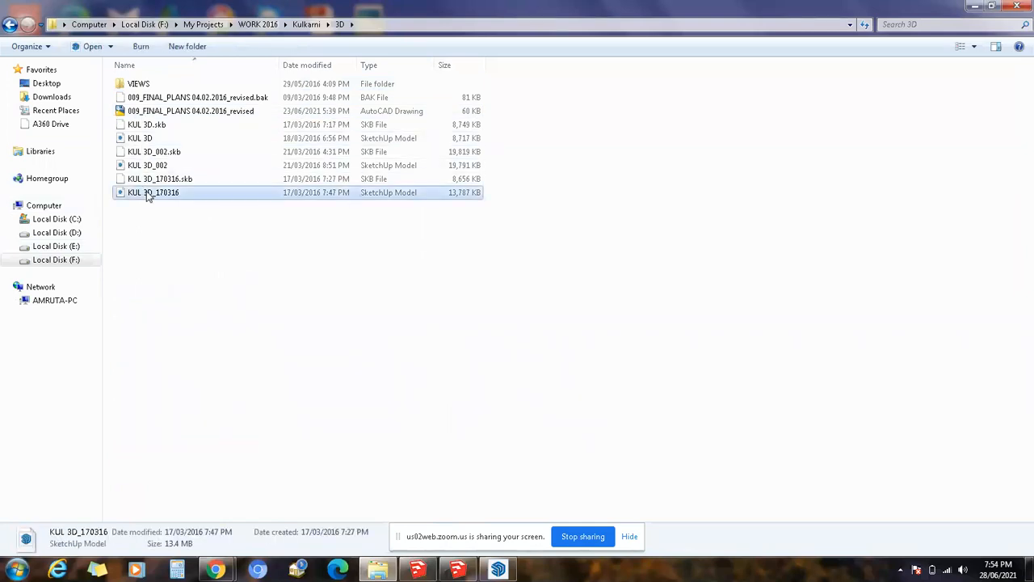
pyautogui.rightClick(147, 195)
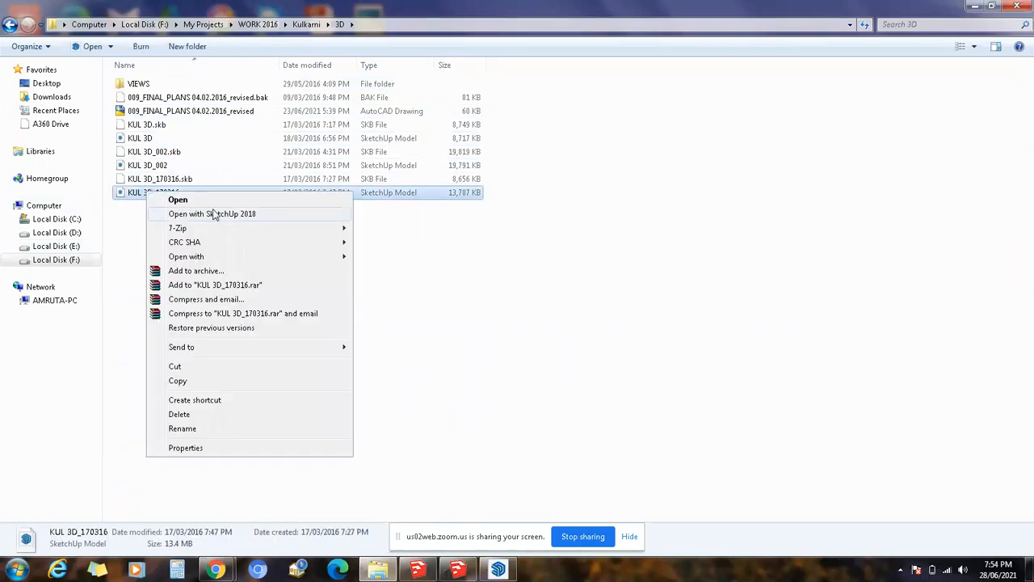
pyautogui.click(214, 214)
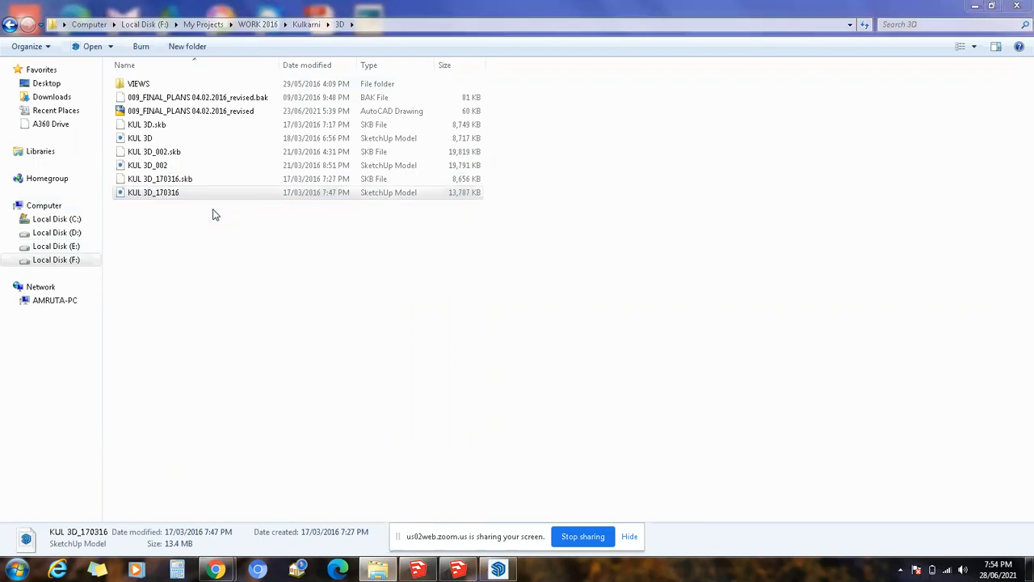
pyautogui.click(977, 6)
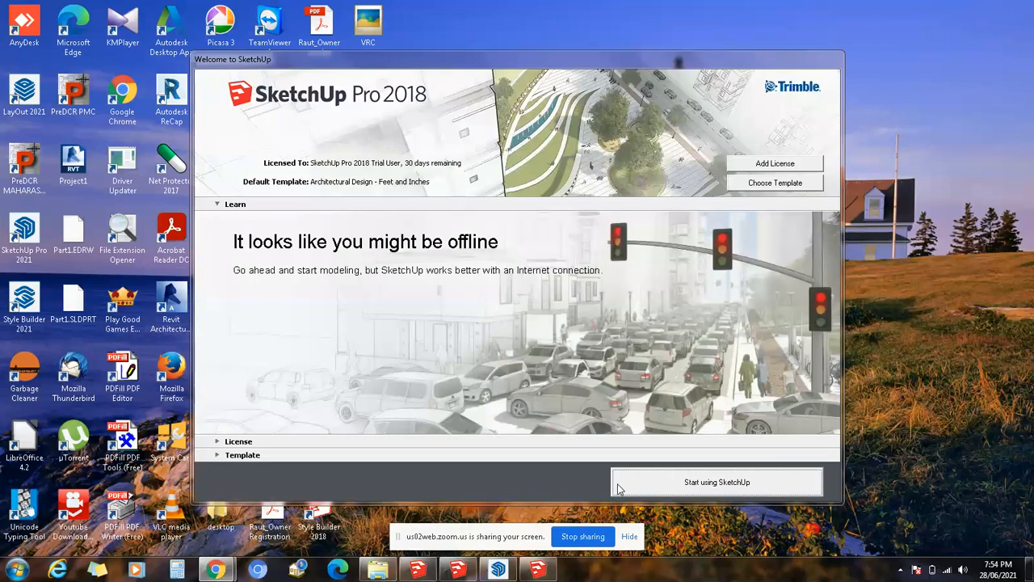
pyautogui.click(681, 480)
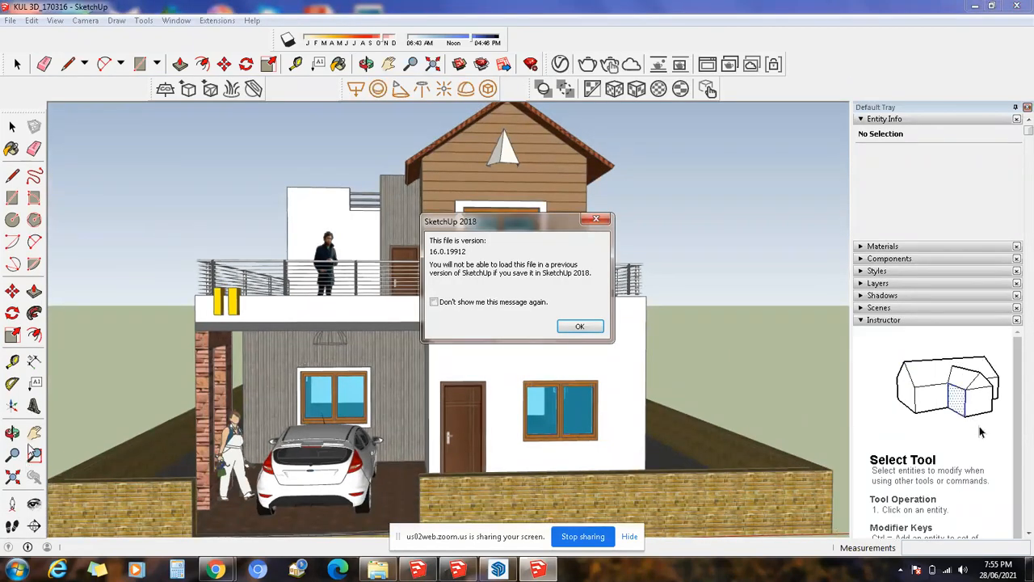
pyautogui.click(596, 223)
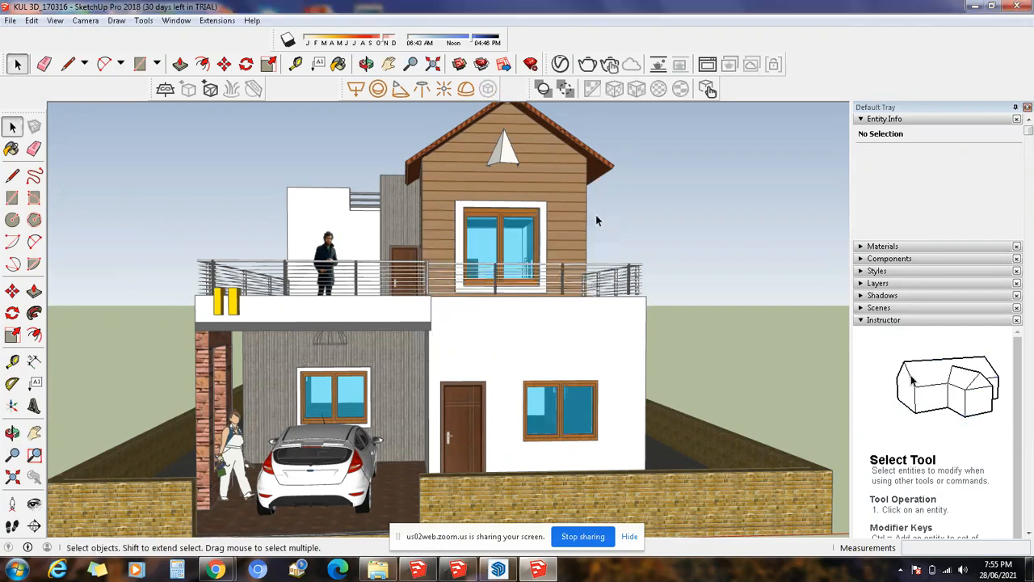
# - Frame the house in a corner perspective showing the front facade, the carport and the adjoining side wall
pyautogui.click(12, 476)
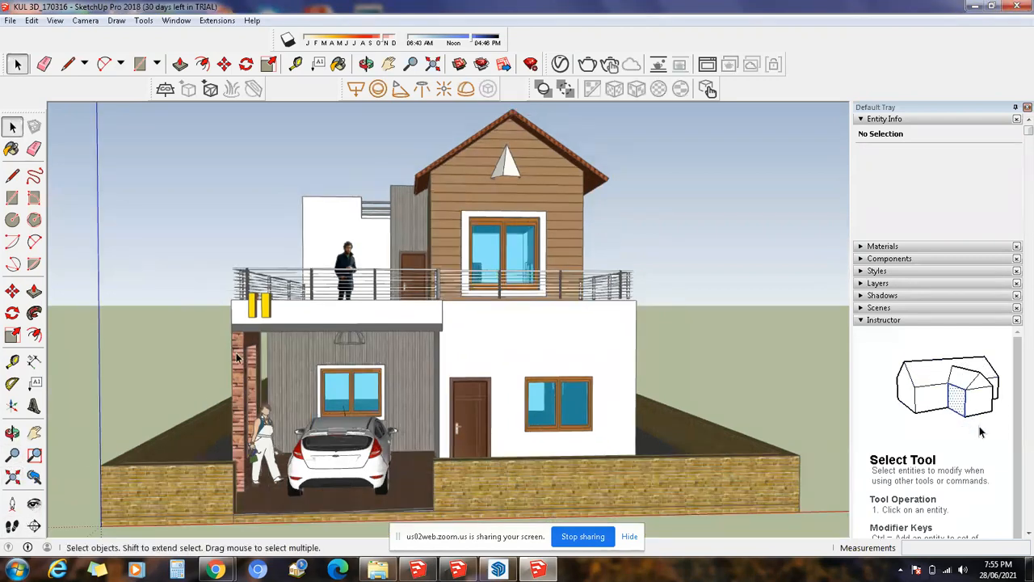
pyautogui.click(12, 433)
pyautogui.moveTo(210, 421); pyautogui.dragTo(166, 311)
pyautogui.scroll(-4, 327, 420)
pyautogui.scroll(1, 327, 316)
pyautogui.moveTo(305, 342); pyautogui.dragTo(626, 350)
pyautogui.scroll(2, 485, 355)
pyautogui.moveTo(453, 355); pyautogui.dragTo(512, 313)
pyautogui.scroll(2, 512, 314)
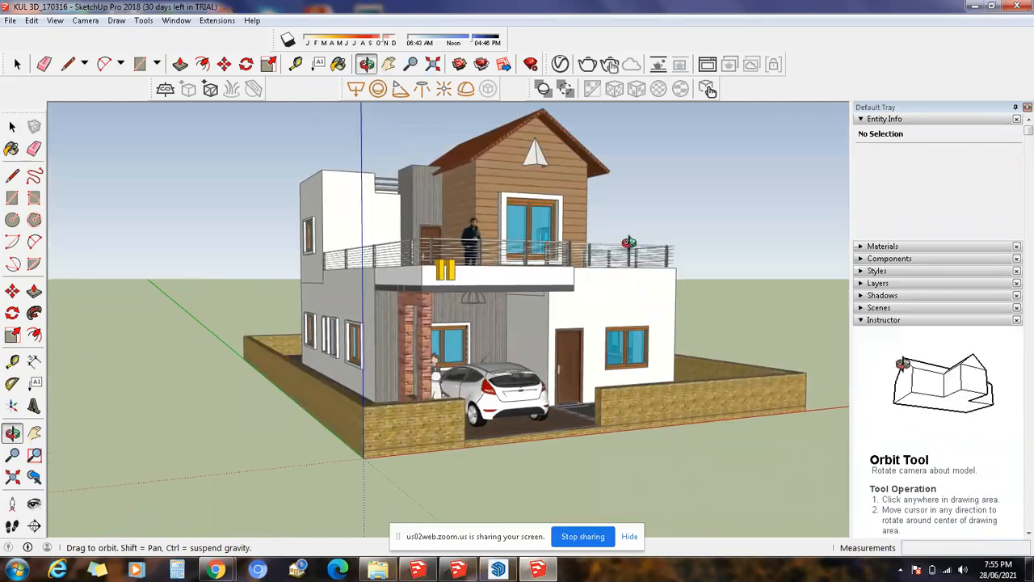
pyautogui.moveTo(628, 242); pyautogui.dragTo(588, 222)
pyautogui.rightClick(588, 221)
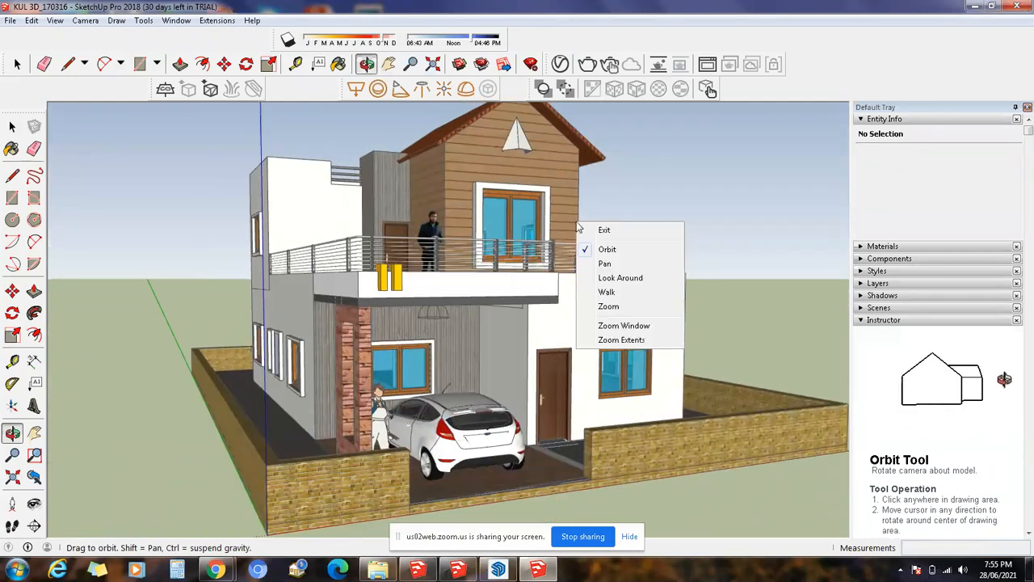
pyautogui.click(598, 232)
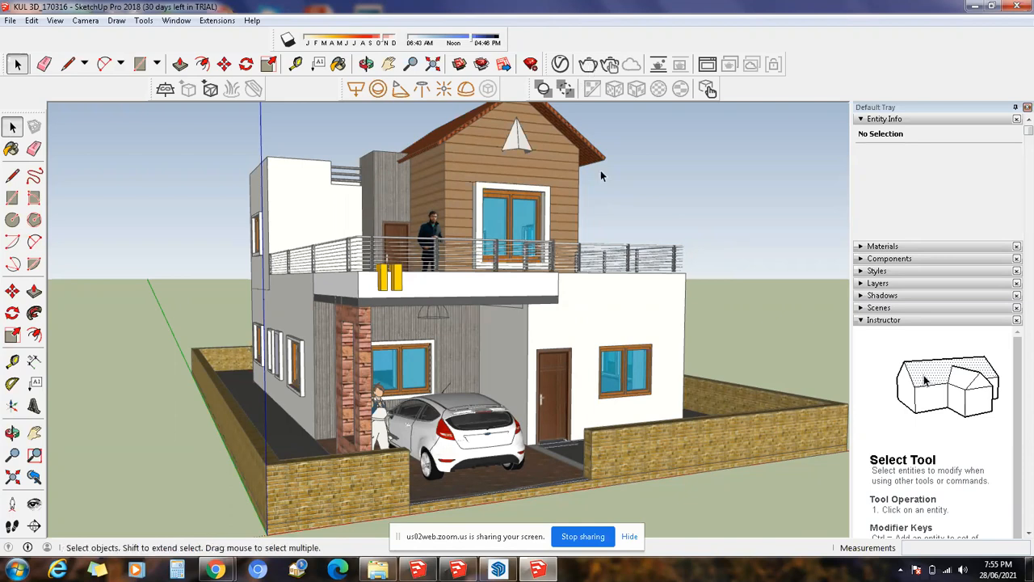
# - Render the house with V-Ray, examine the image in the enlarged frame buffer, and minimize the buffer
pyautogui.click(588, 65)
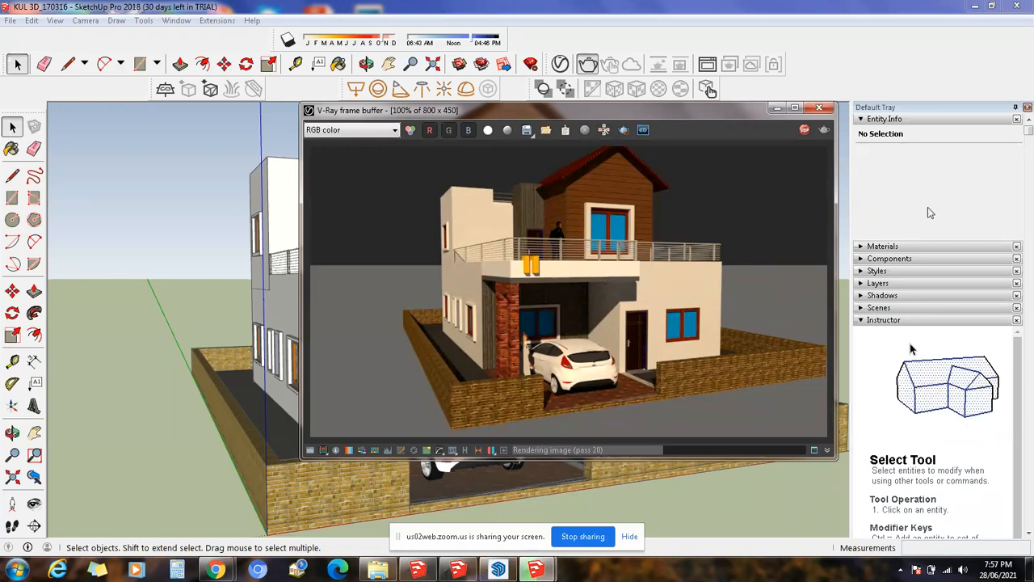
pyautogui.moveTo(674, 107); pyautogui.dragTo(599, 93)
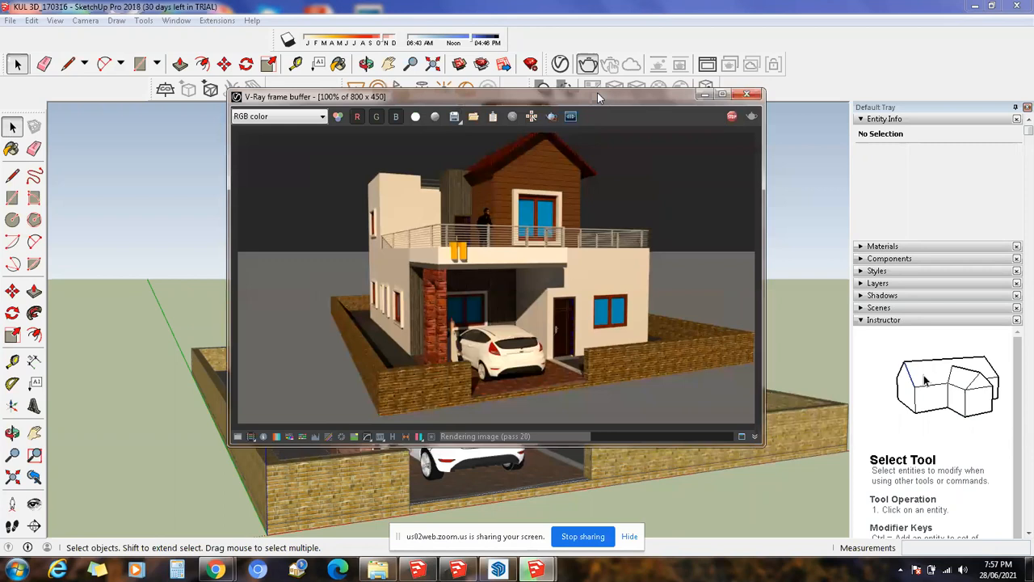
pyautogui.click(723, 94)
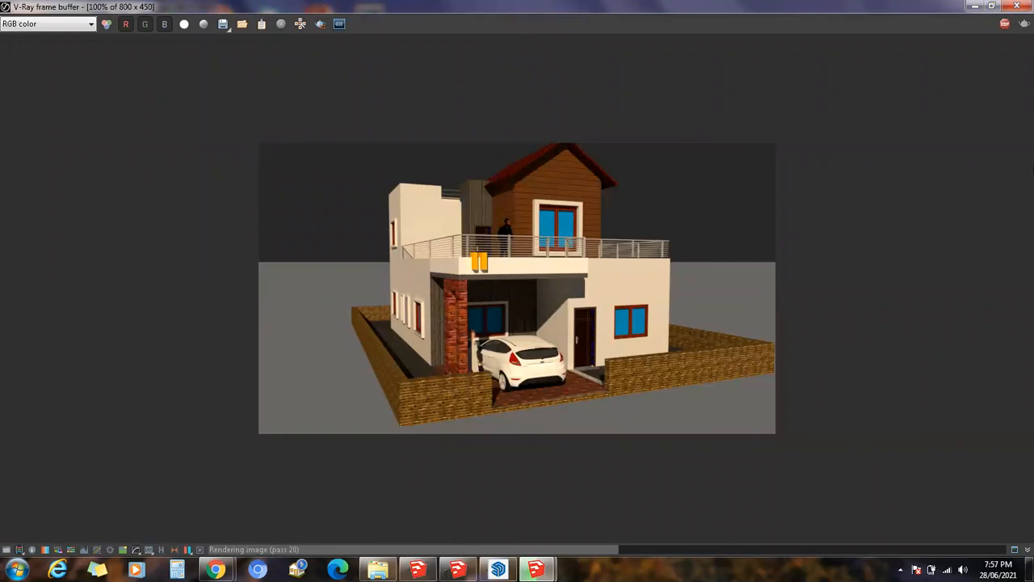
pyautogui.click(992, 6)
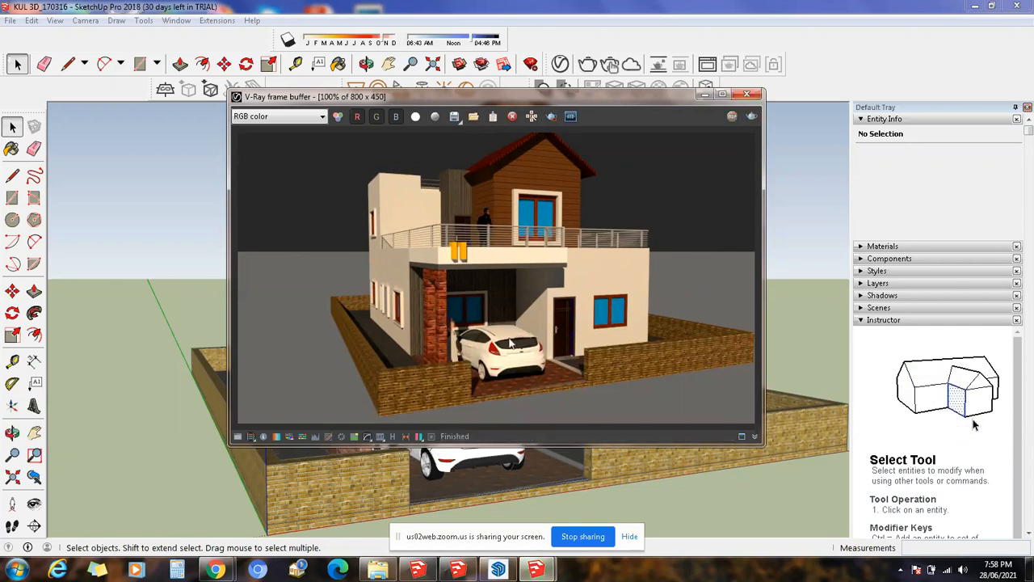
pyautogui.click(723, 94)
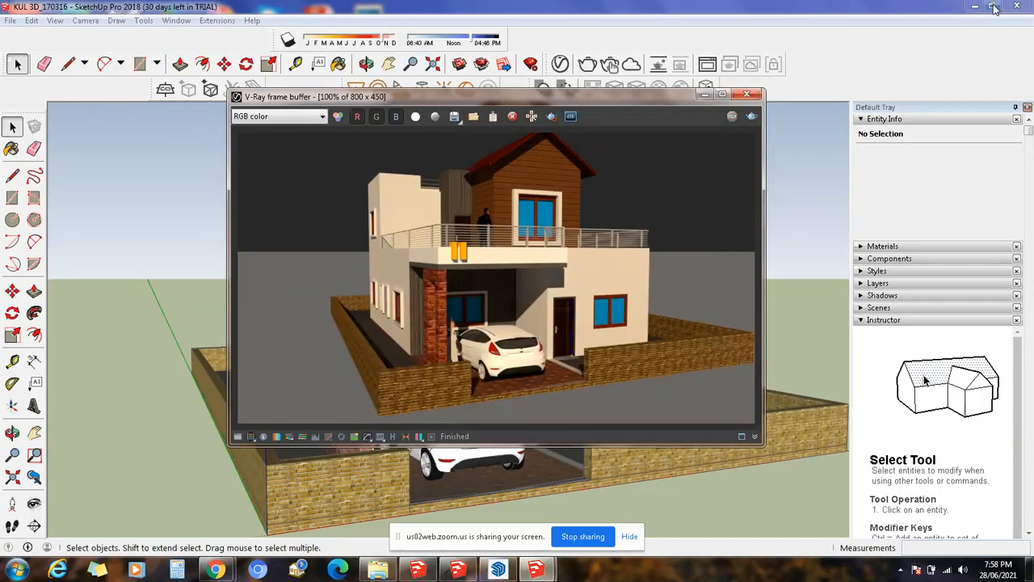
pyautogui.click(991, 6)
pyautogui.click(705, 95)
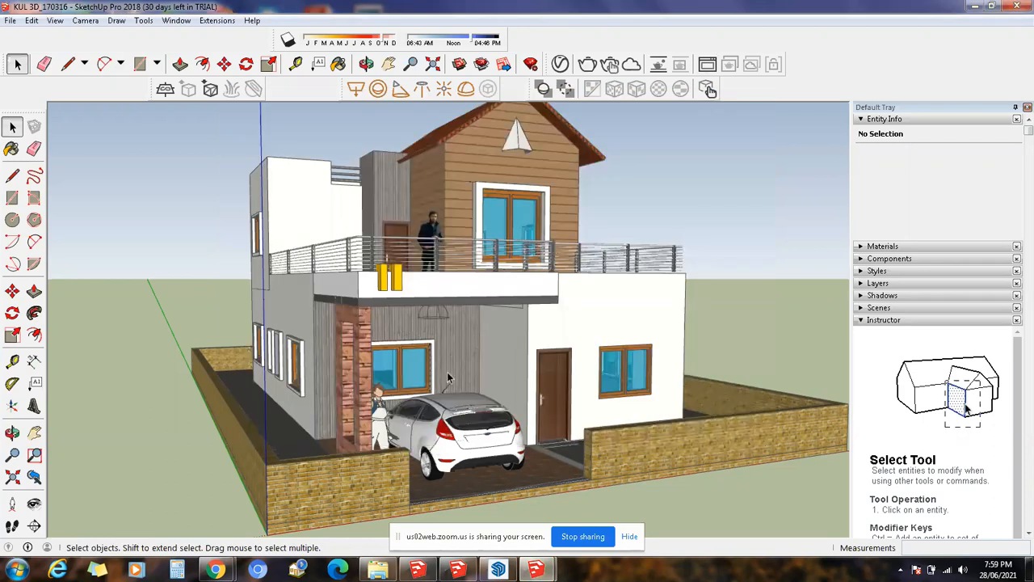
# - Delete the ground-floor window beside the entrance door on the front wall
pyautogui.scroll(4, 497, 160)
pyautogui.scroll(-5, 497, 160)
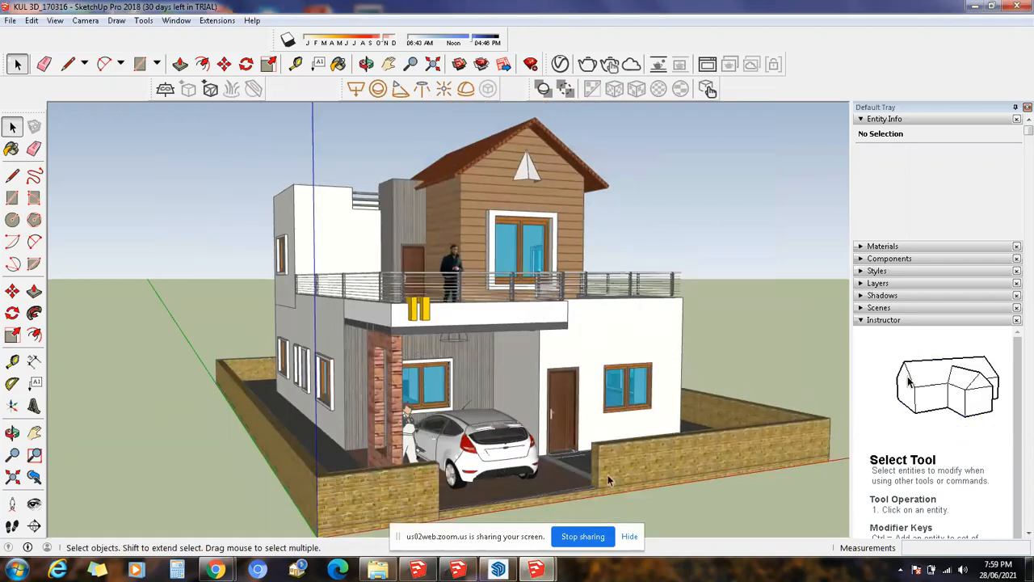
pyautogui.scroll(2, 608, 474)
pyautogui.scroll(2, 623, 453)
pyautogui.scroll(3, 629, 443)
pyautogui.scroll(-1, 464, 294)
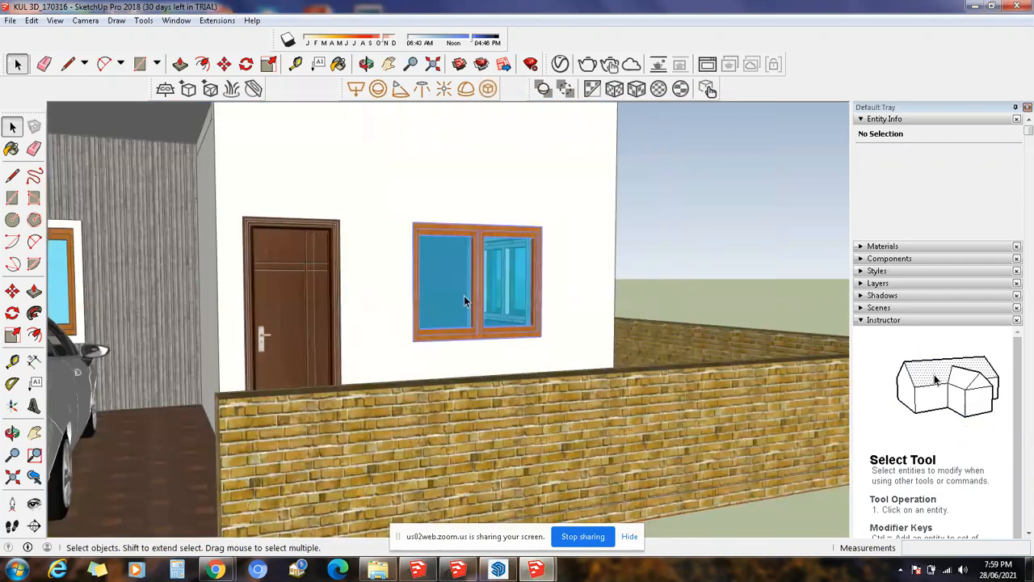
pyautogui.scroll(1, 473, 291)
pyautogui.click(473, 293)
pyautogui.press('Delete')
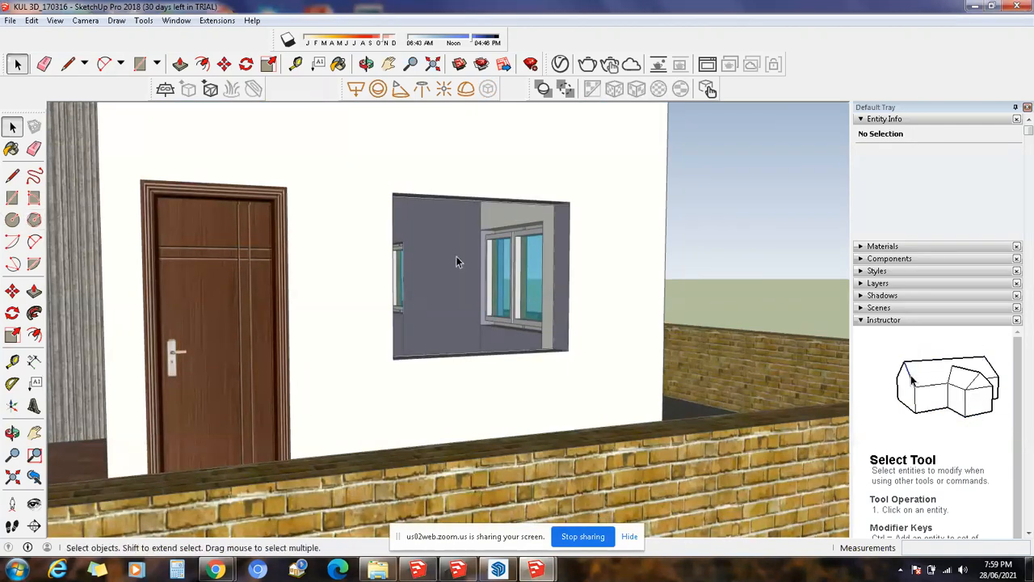
pyautogui.scroll(4, 563, 250)
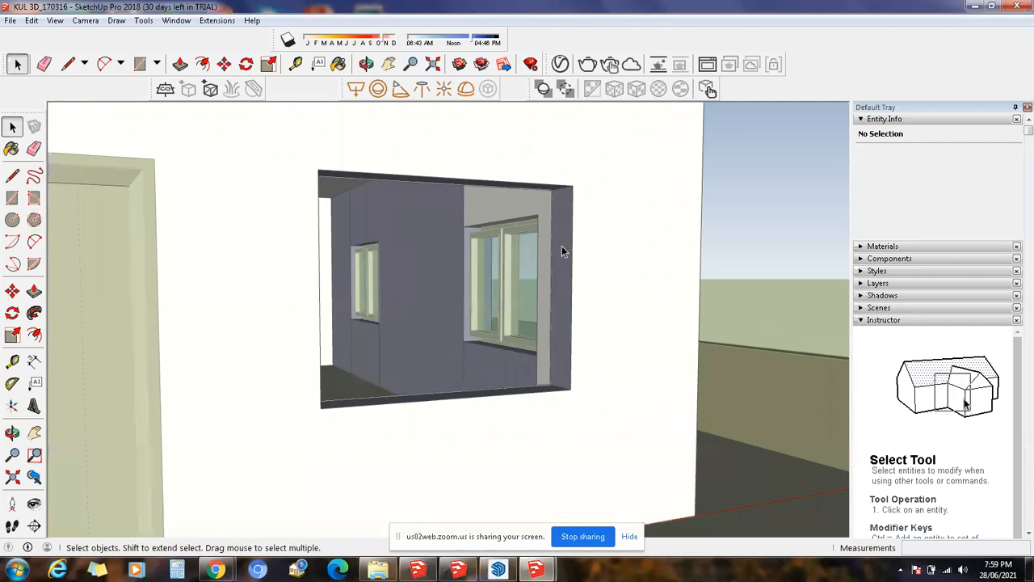
# - Push/Pull the side reveal face of the empty window opening 1.50 m across to its opposite edge, closing the hole in the front wall
pyautogui.click(562, 246)
pyautogui.click(34, 291)
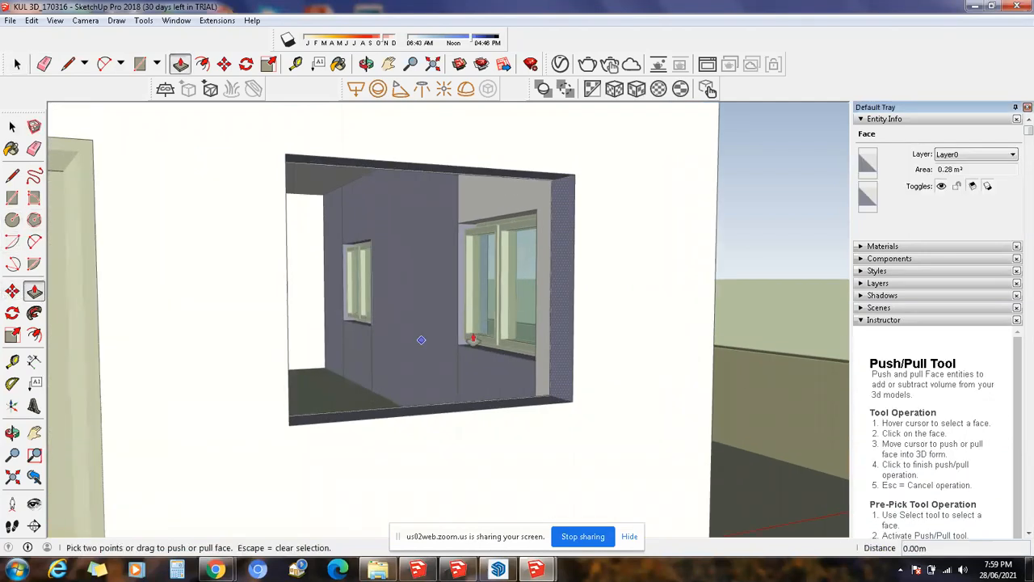
pyautogui.click(554, 253)
pyautogui.click(284, 161)
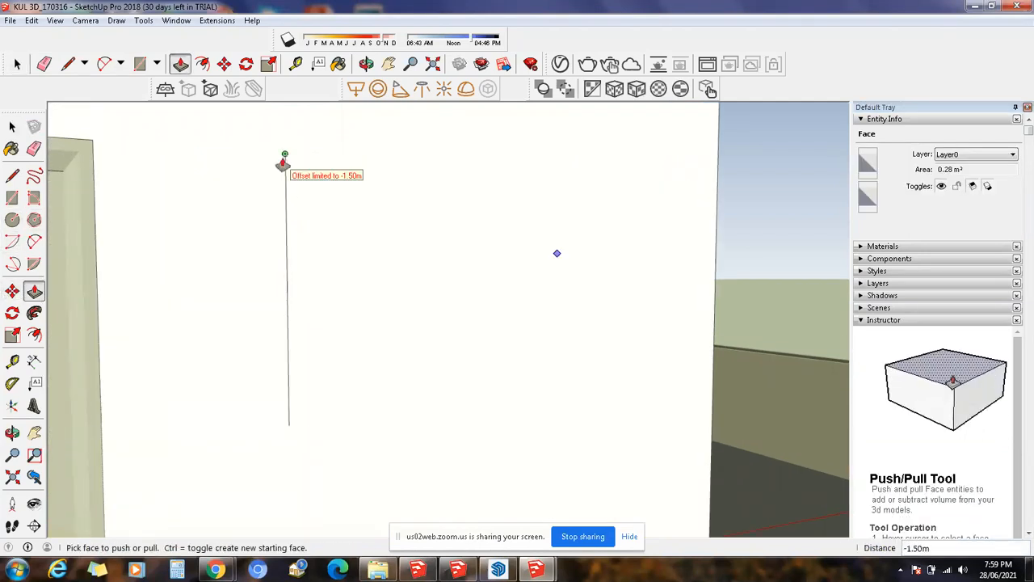
pyautogui.click(11, 127)
pyautogui.scroll(-3, 462, 287)
pyautogui.scroll(-5, 460, 282)
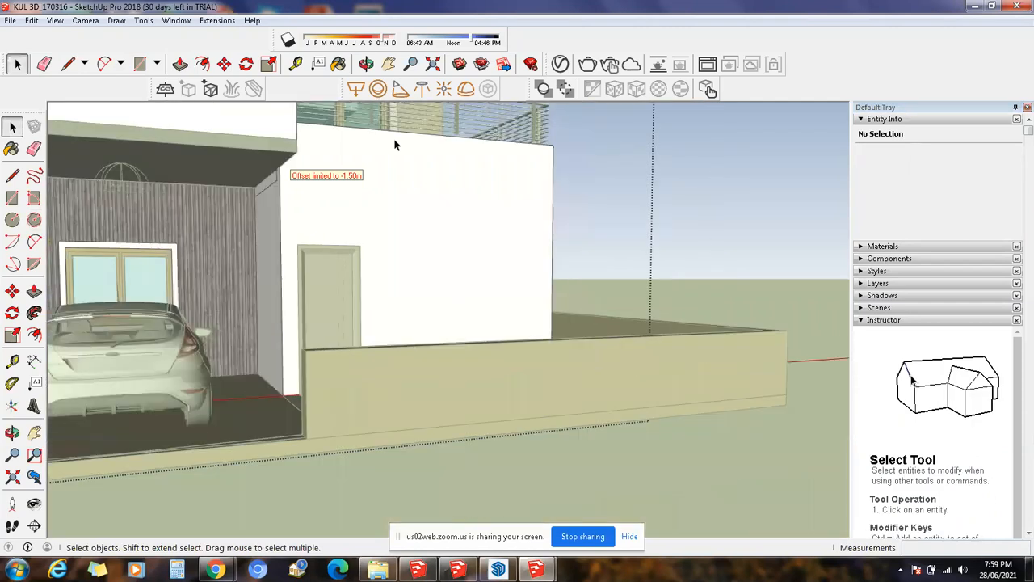
pyautogui.scroll(1, 393, 139)
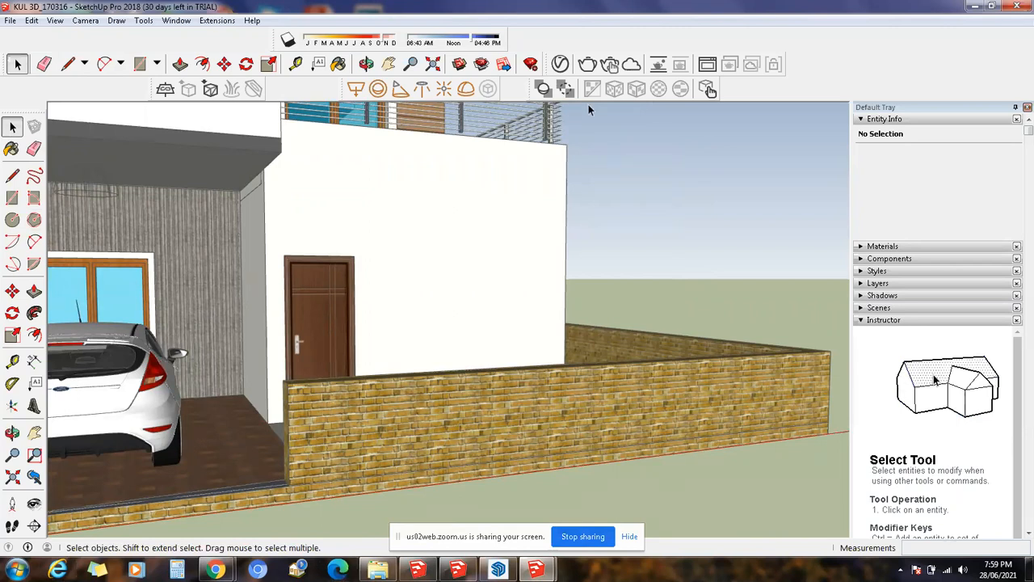
# - Reopen the V-Ray frame buffer and reposition it over the model to review the last house render
pyautogui.click(707, 65)
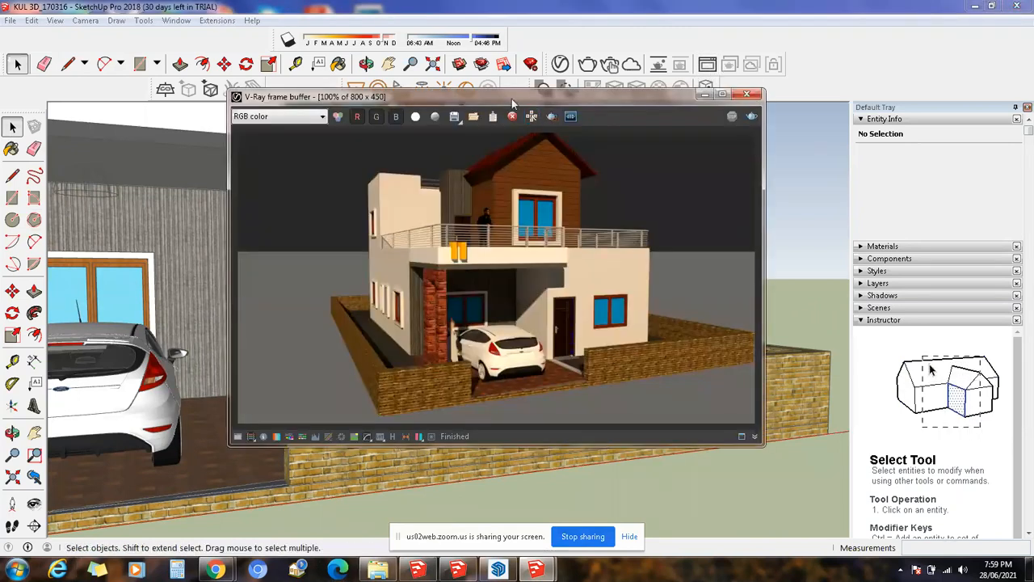
pyautogui.moveTo(512, 98); pyautogui.dragTo(534, 108)
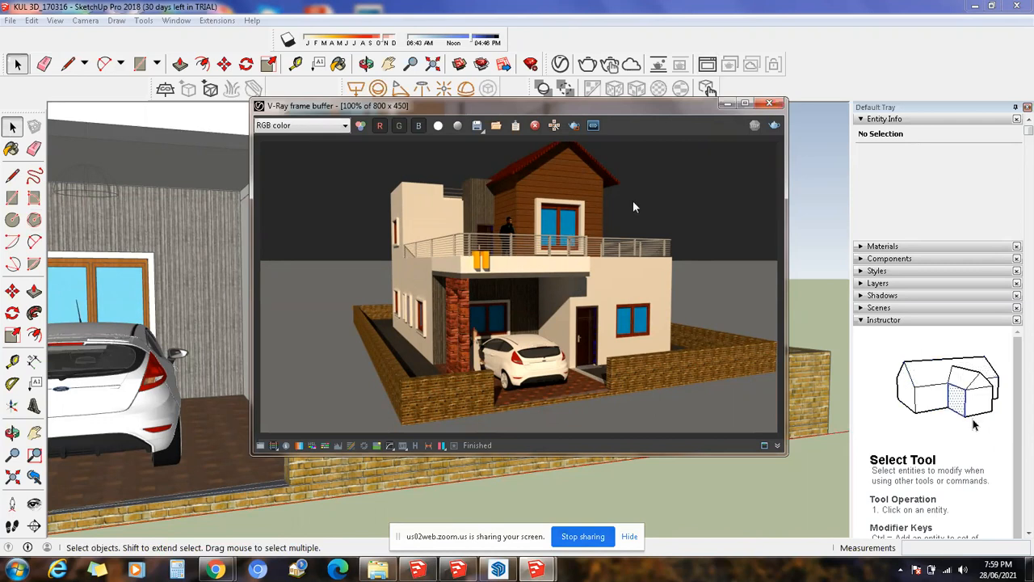
pyautogui.moveTo(561, 106); pyautogui.dragTo(544, 127)
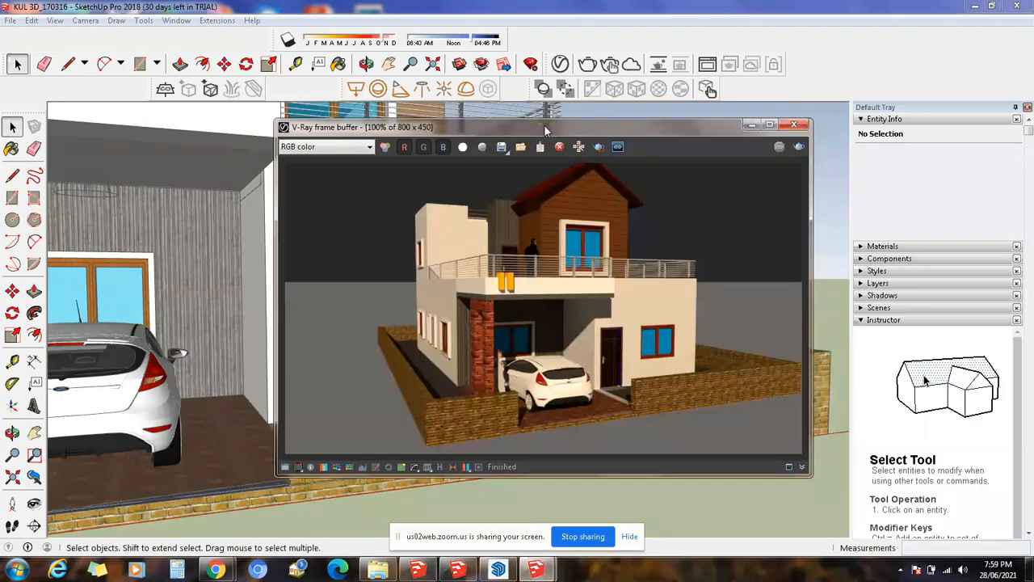